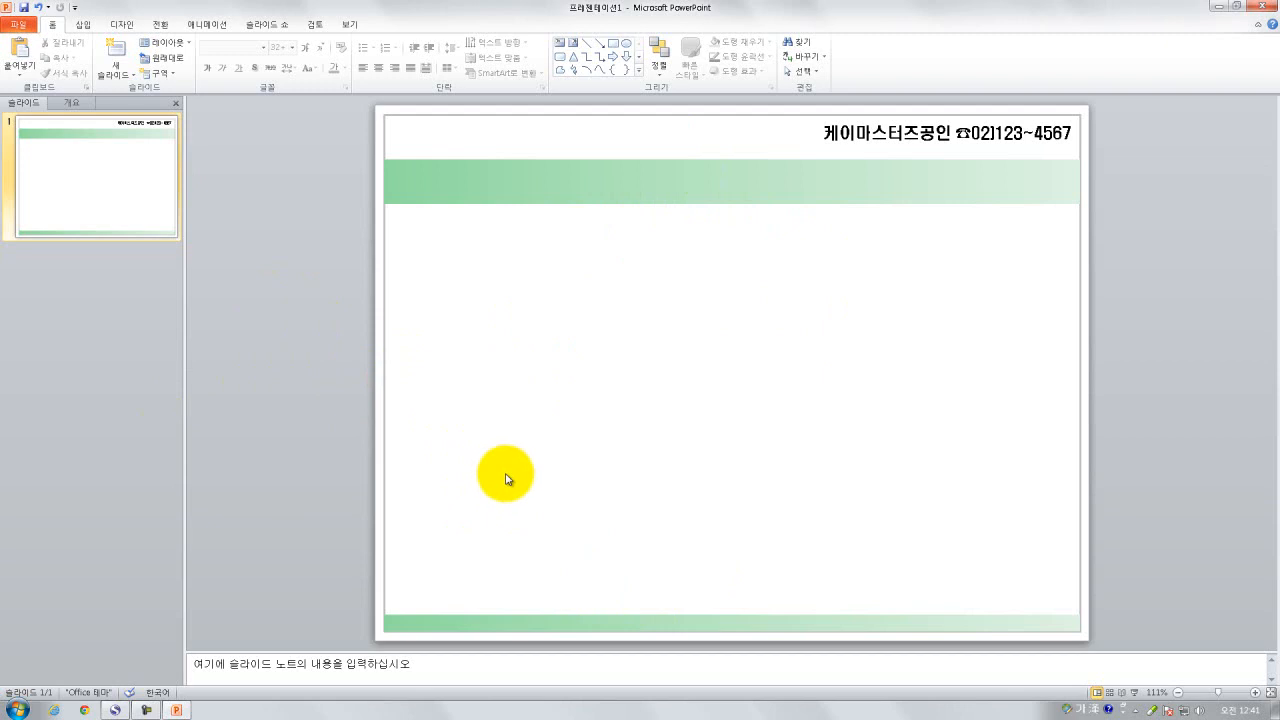
# Insert a horizontal text box on the green band near the top of the slide
pyautogui.click(507, 197)
pyautogui.click(82, 26)
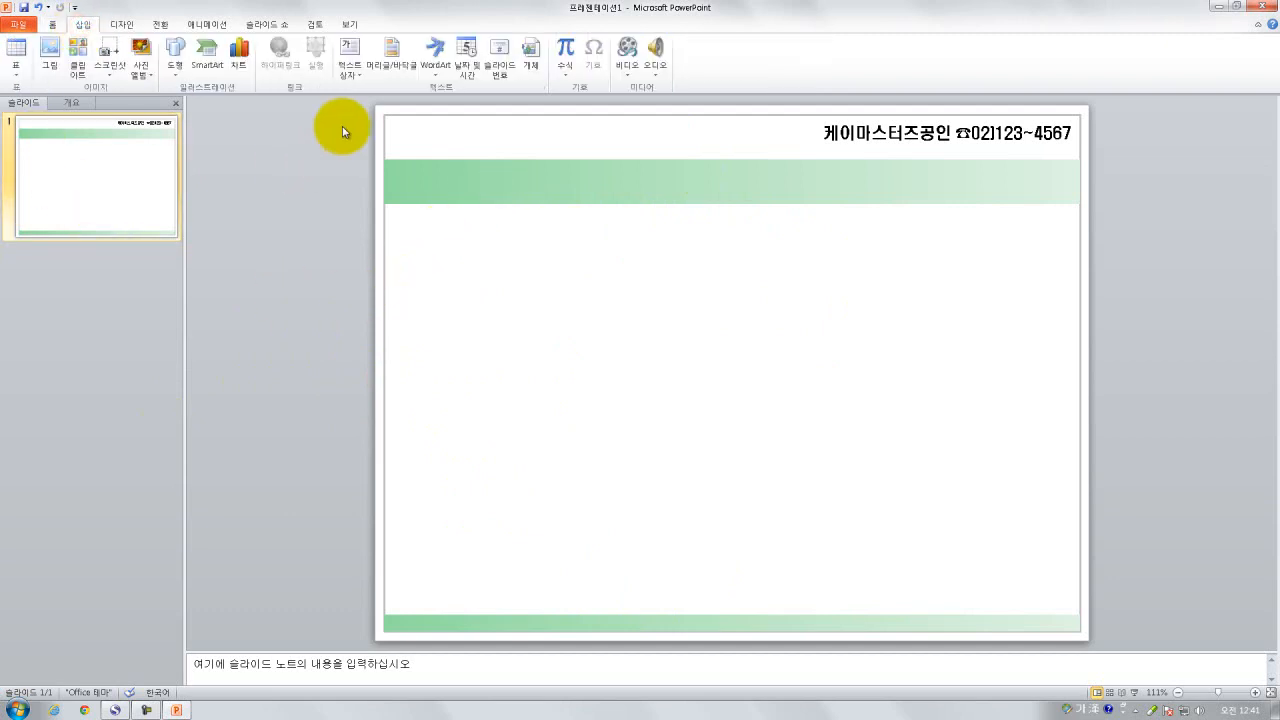
pyautogui.click(350, 68)
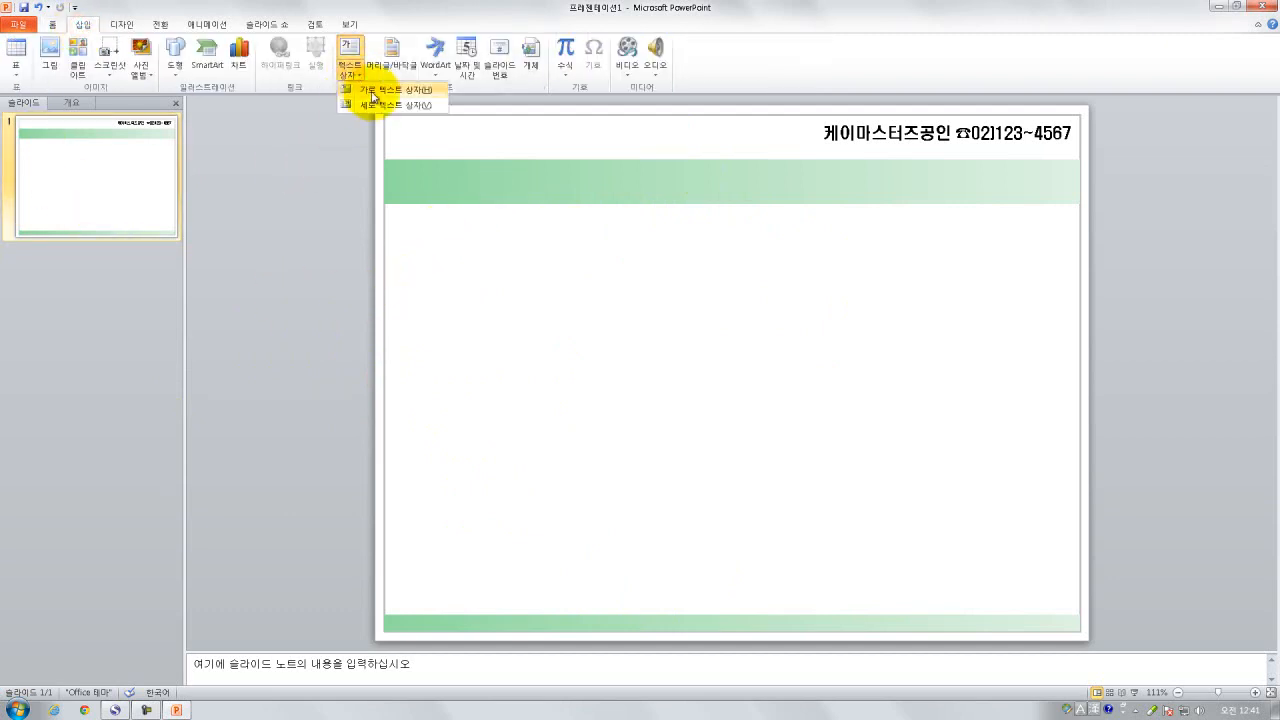
pyautogui.click(356, 89)
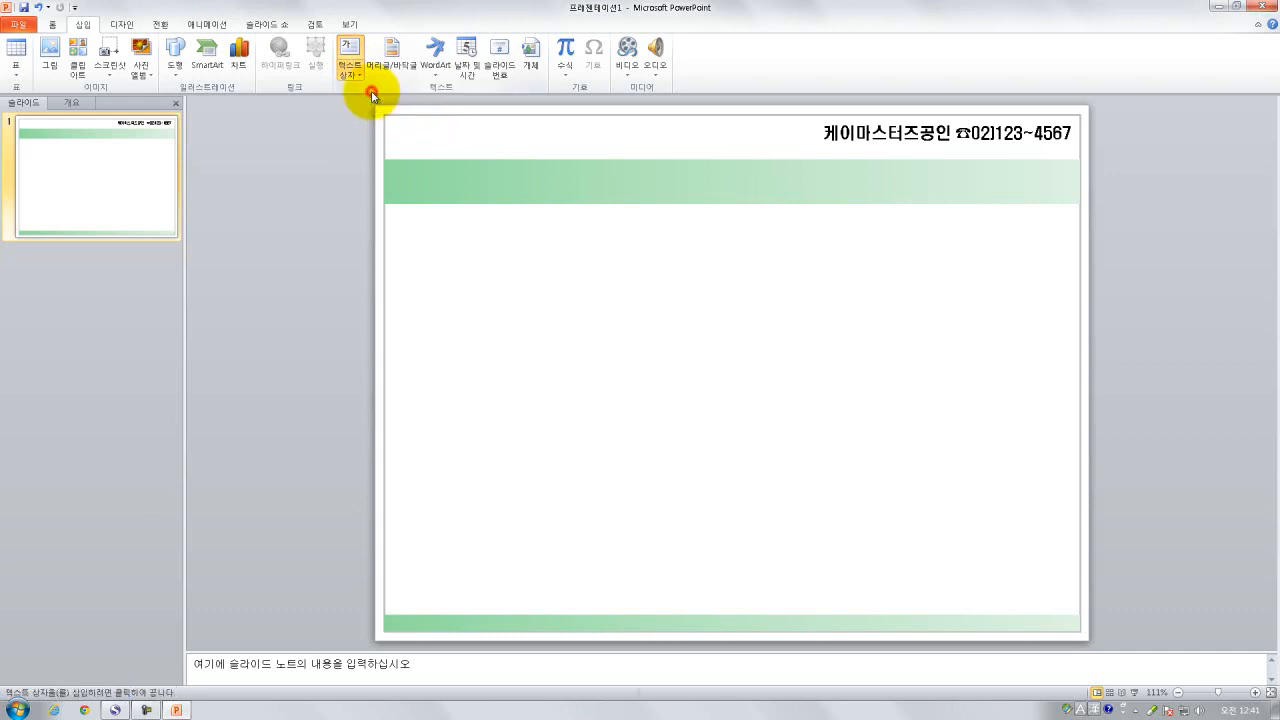
pyautogui.click(552, 181)
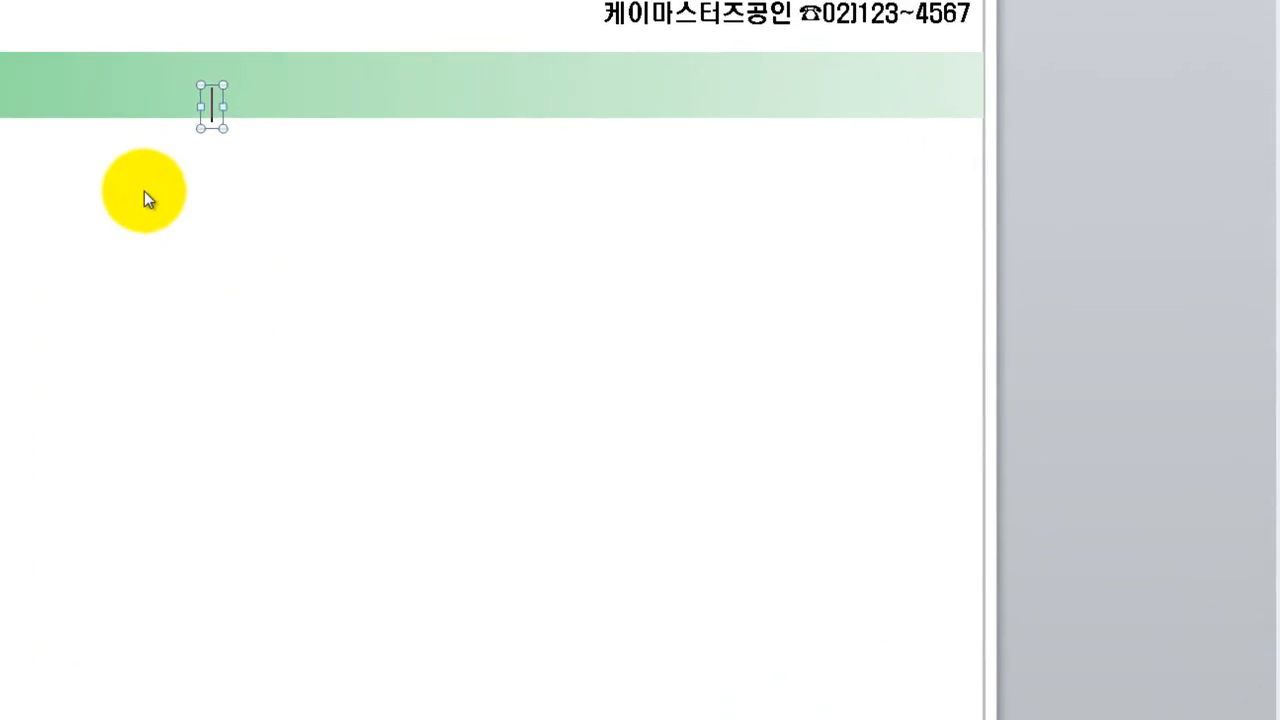
# Enter the heading "결혼을 앞둔 우리자녀! 부모님의 선택은?" and move its text box up to sit inside the green band
pyautogui.write('결호ㄴ을 앞둔 ')
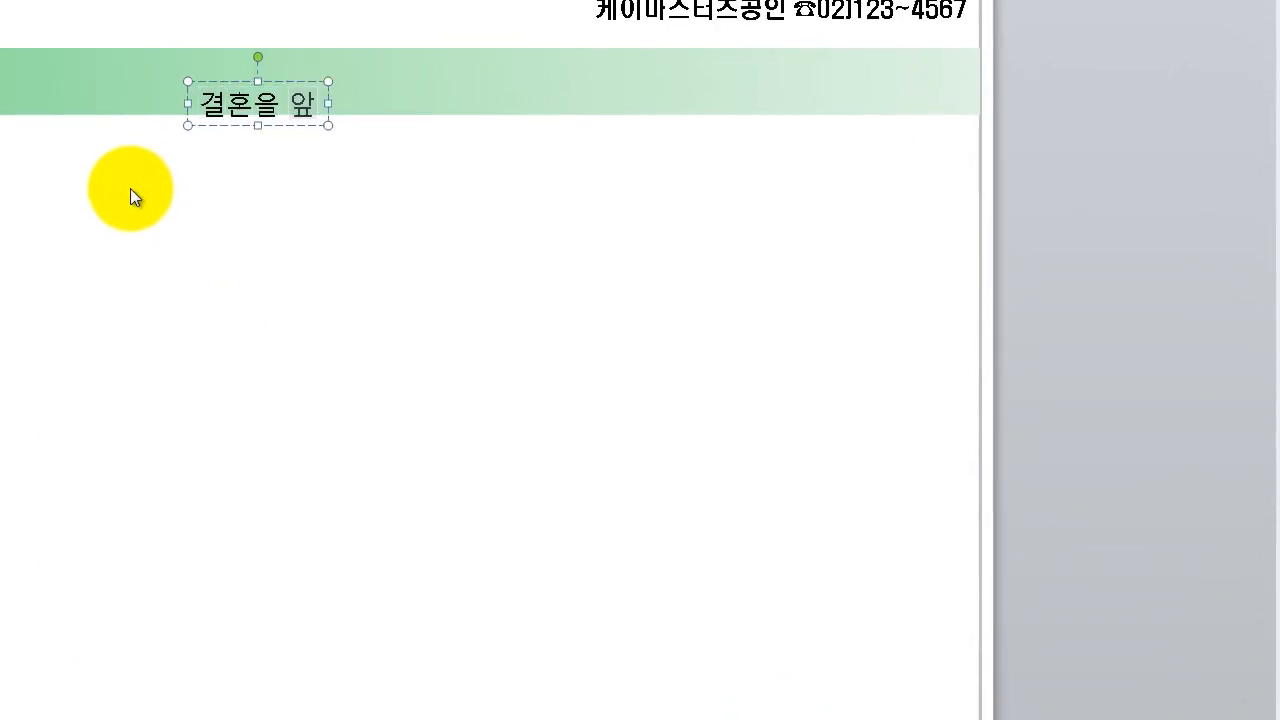
pyautogui.write('우리')
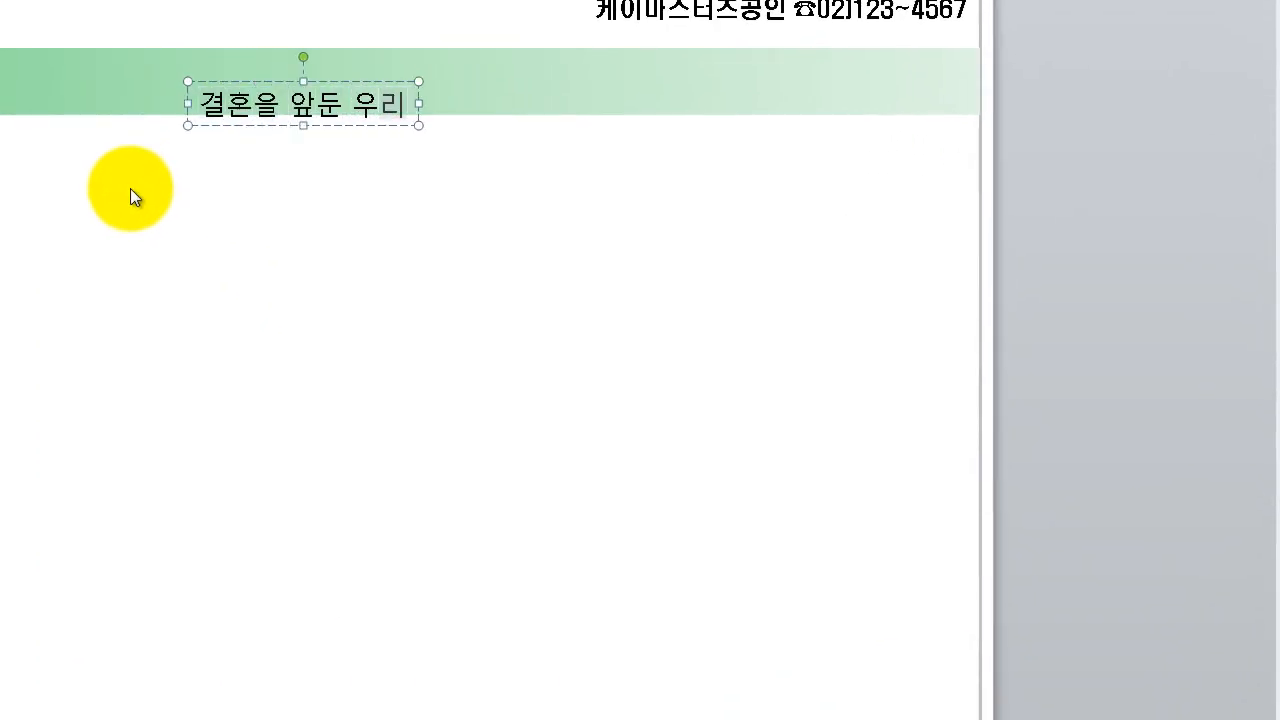
pyautogui.write('자녀')
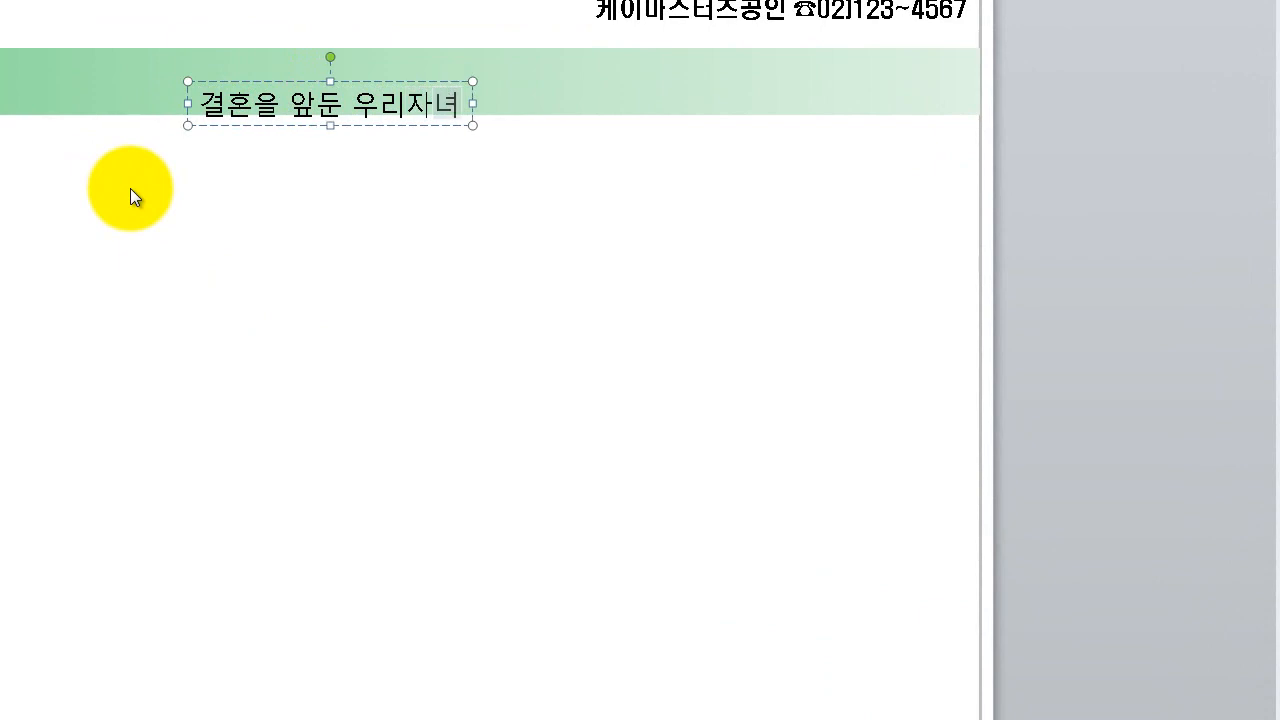
pyautogui.write('에게')
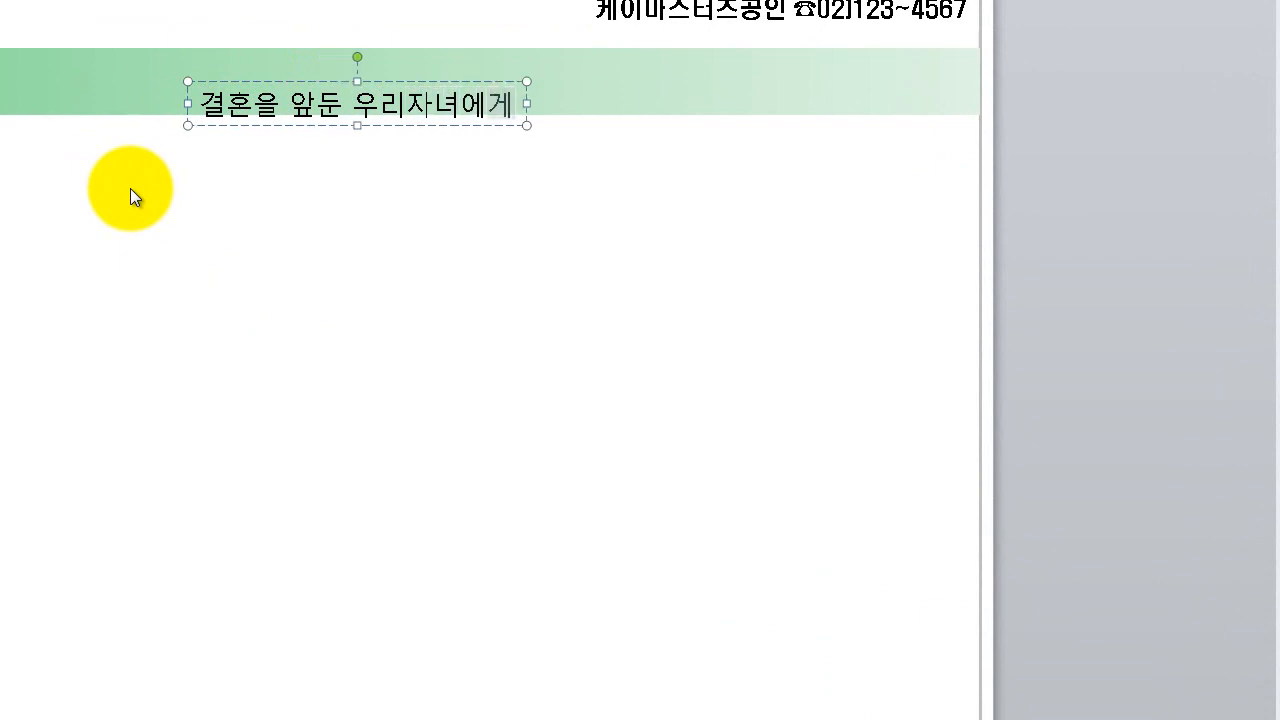
pyautogui.press('BackSpace')
pyautogui.press('BackSpace')
pyautogui.press('BackSpace')
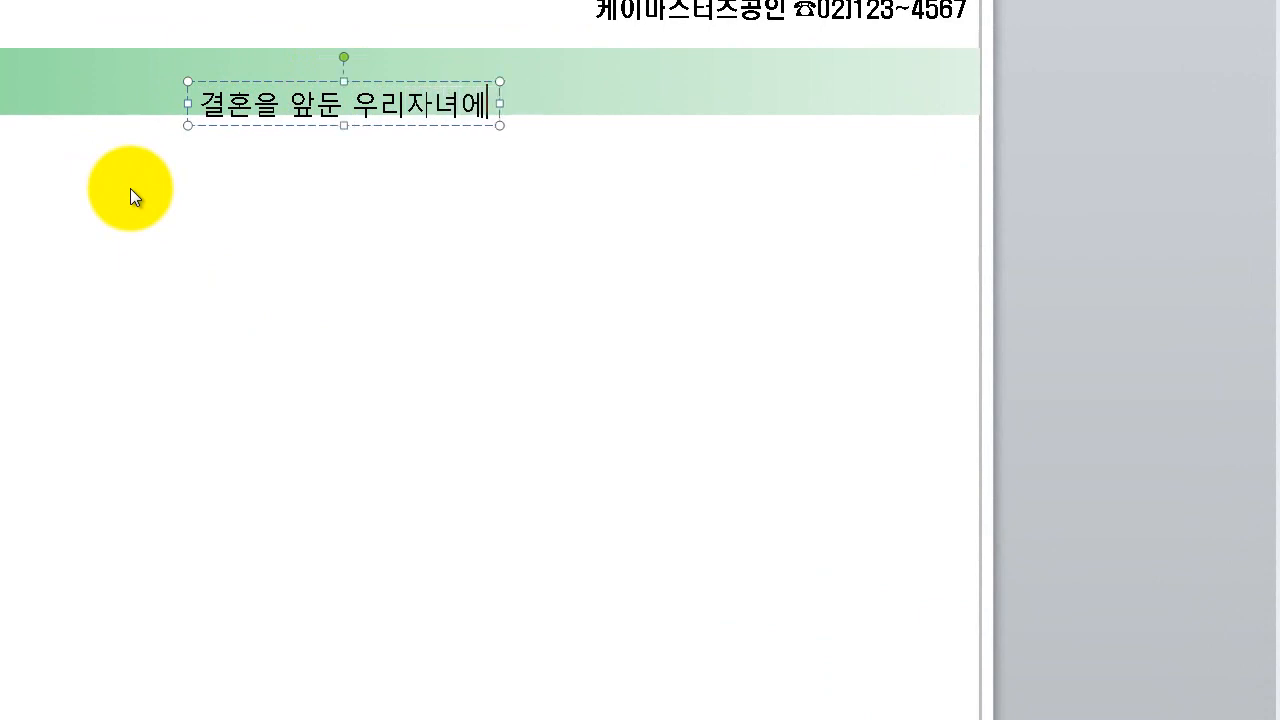
pyautogui.write('! ')
pyautogui.write('부모님의 서')
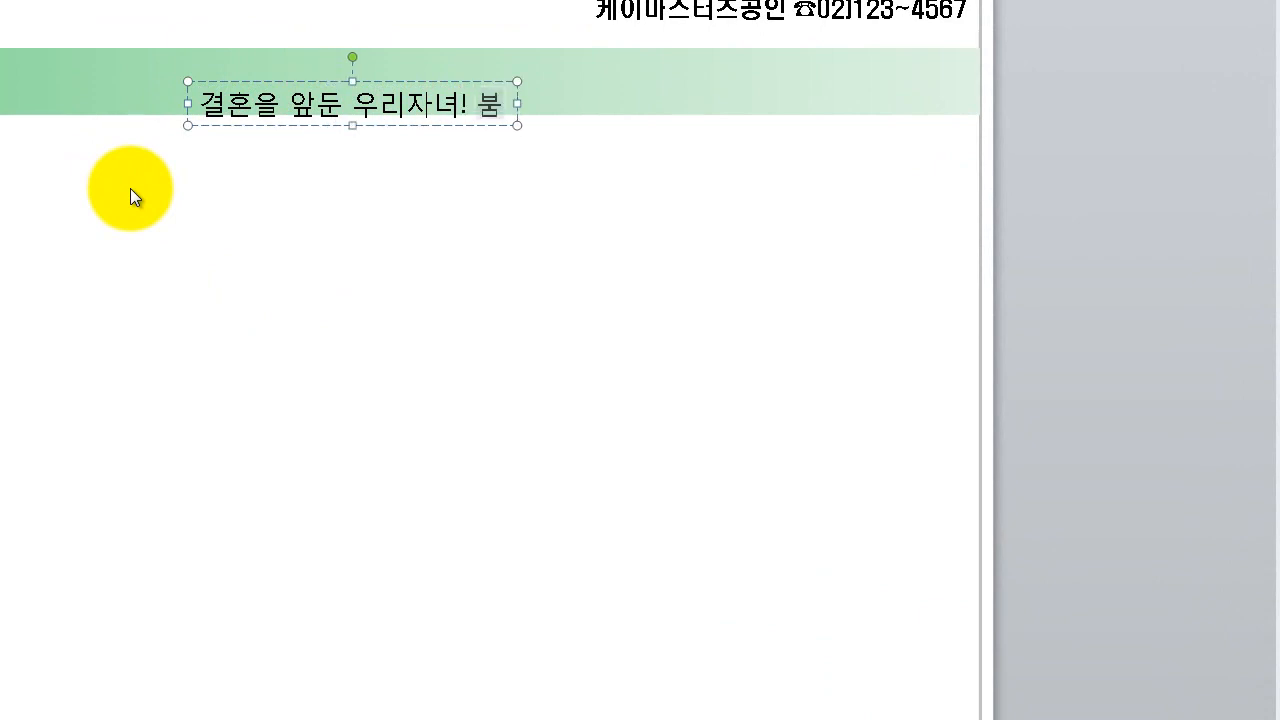
pyautogui.write('택 ㅇ')
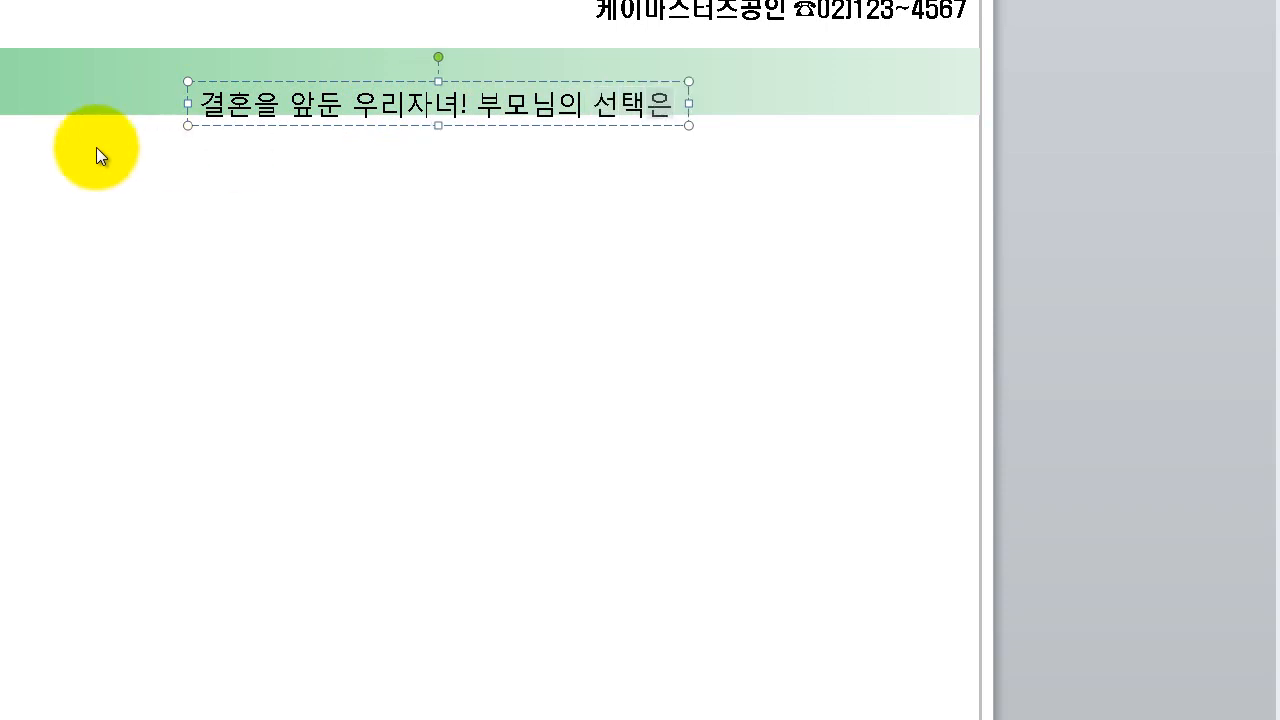
pyautogui.write('?')
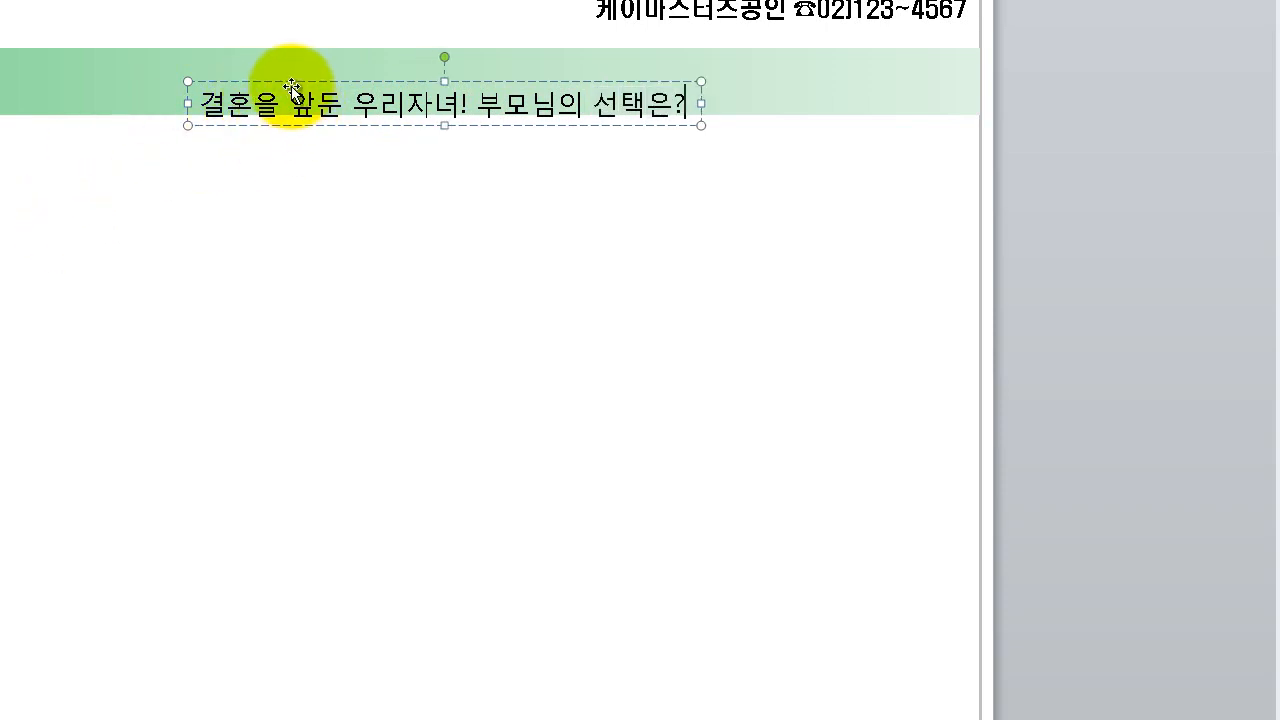
pyautogui.moveTo(293, 83); pyautogui.dragTo(294, 62)
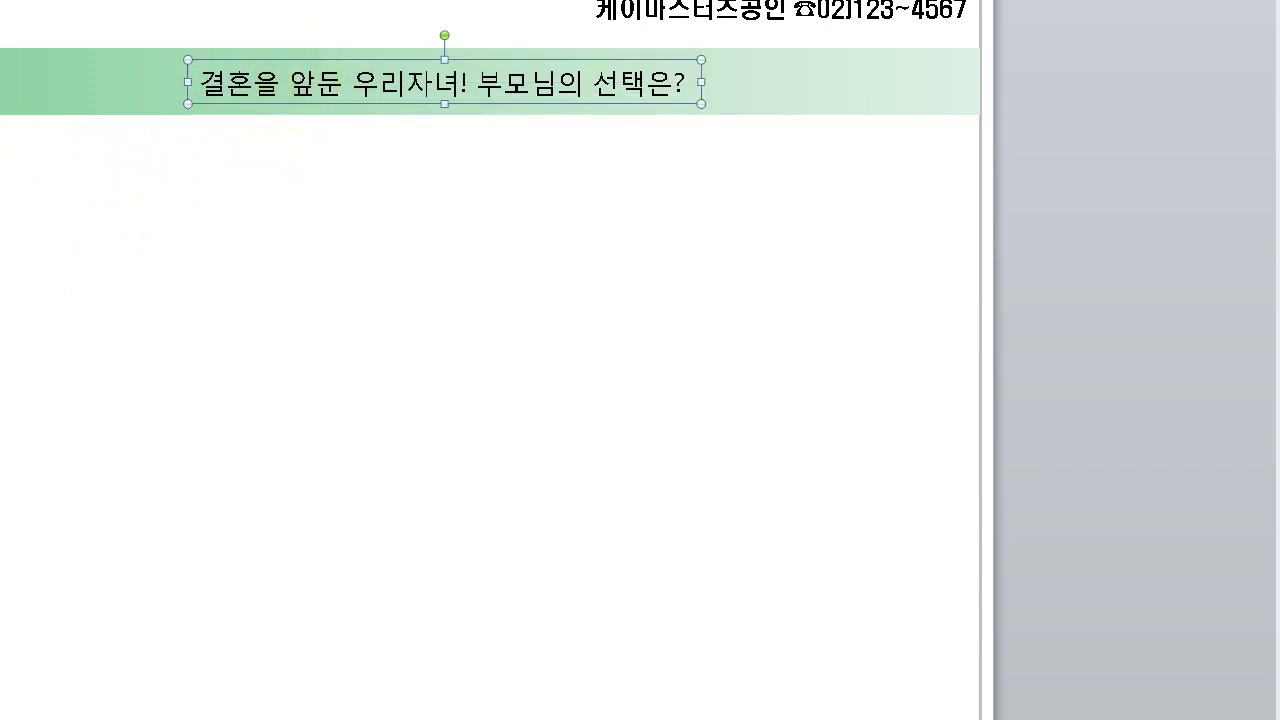
# Set the heading to size 20 in the 나눔손글씨 펜 font
pyautogui.hotkey('ctrl', 'shift', '.')
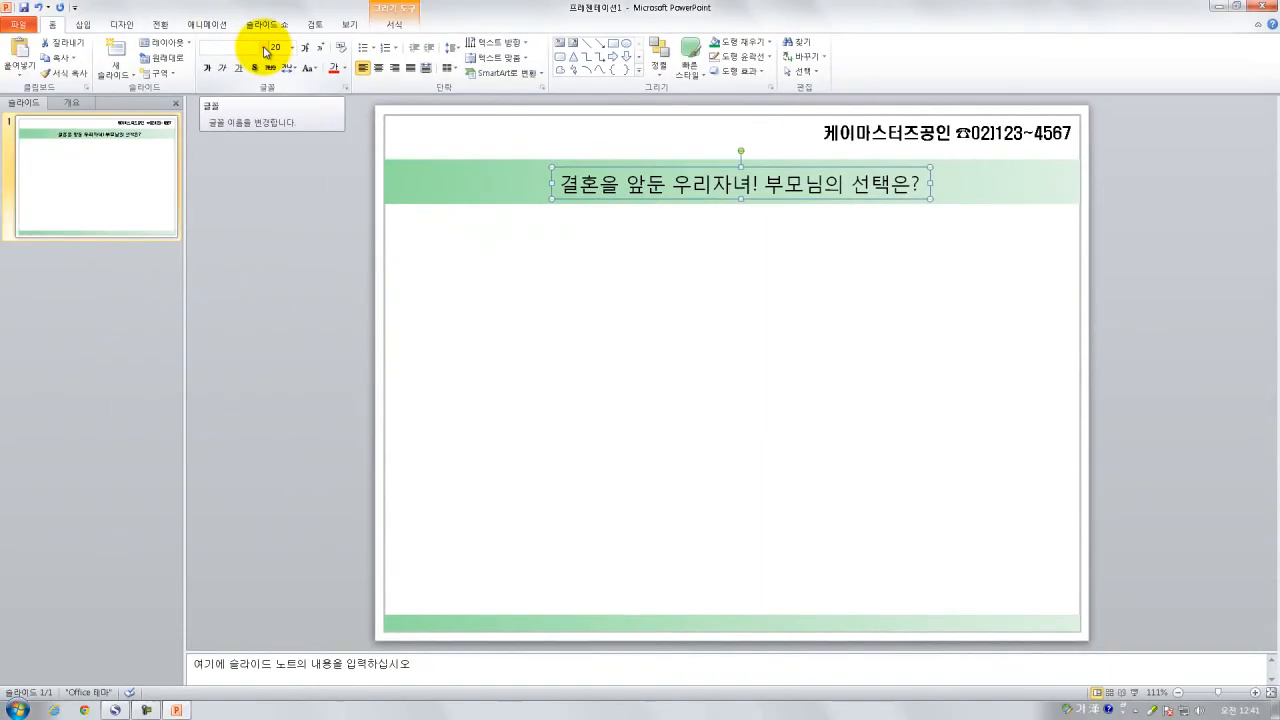
pyautogui.click(265, 48)
pyautogui.scroll(-15, 275, 275)
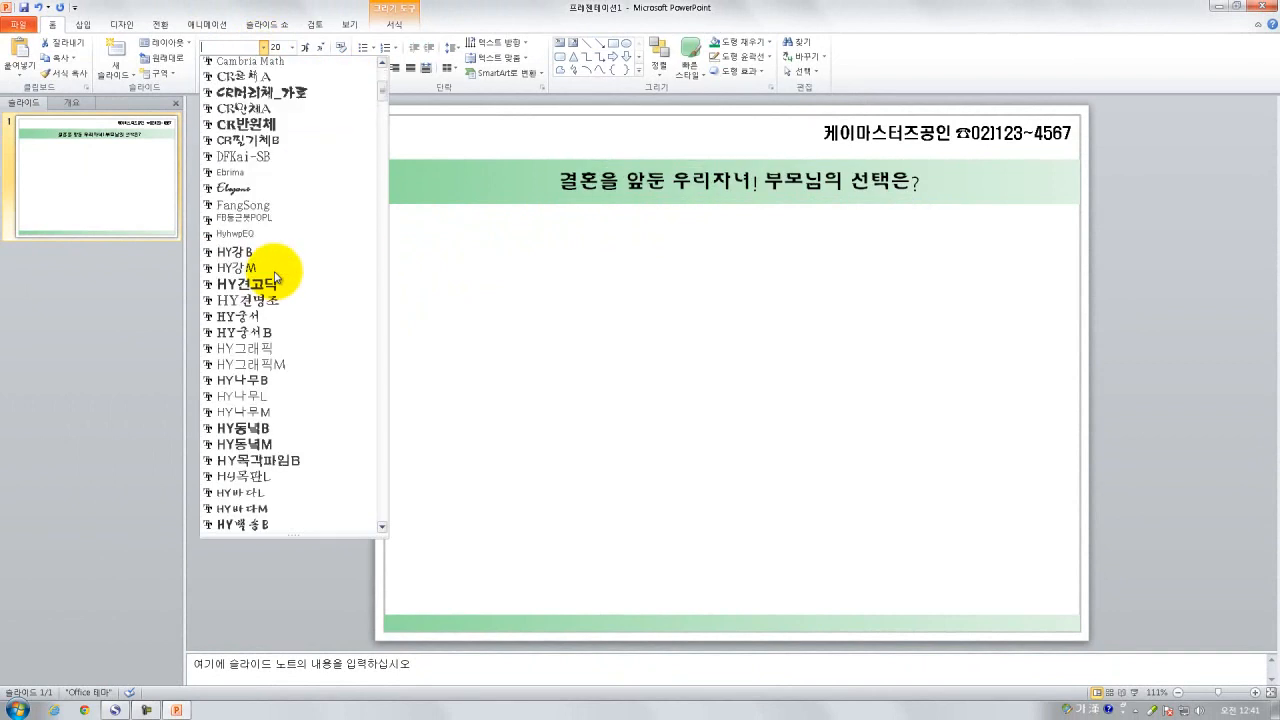
pyautogui.scroll(-20, 270, 270)
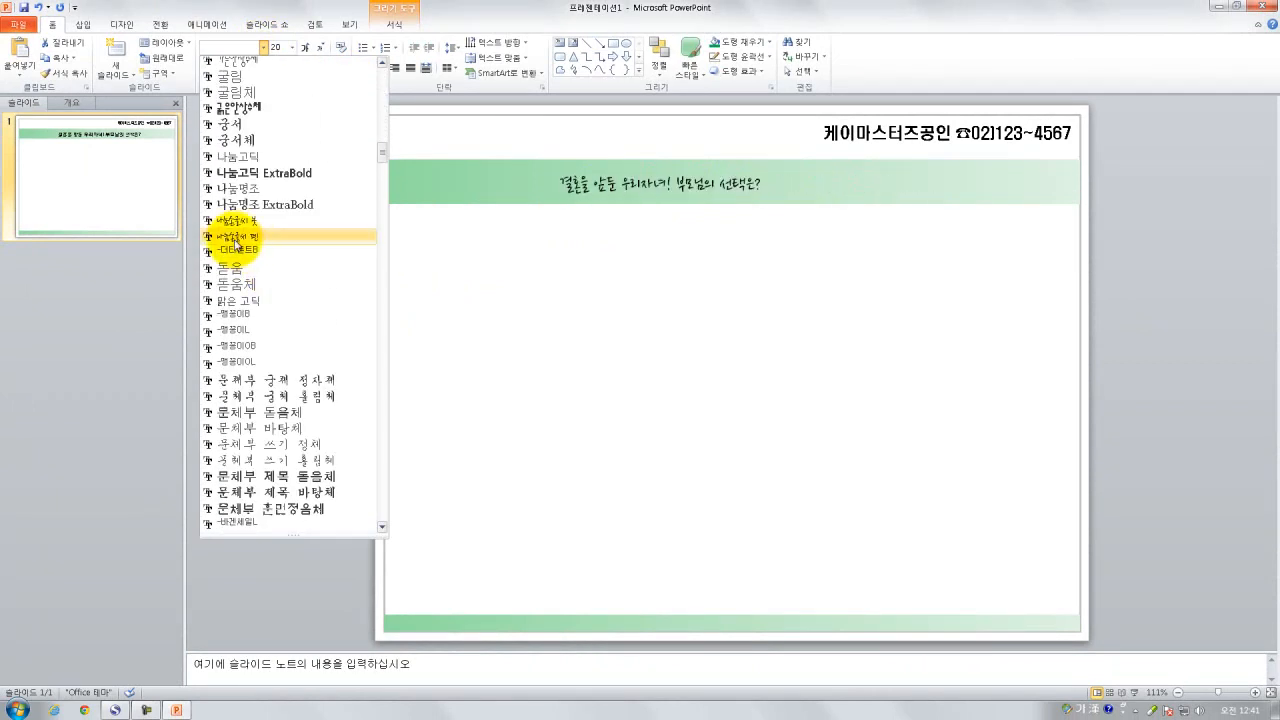
pyautogui.click(235, 238)
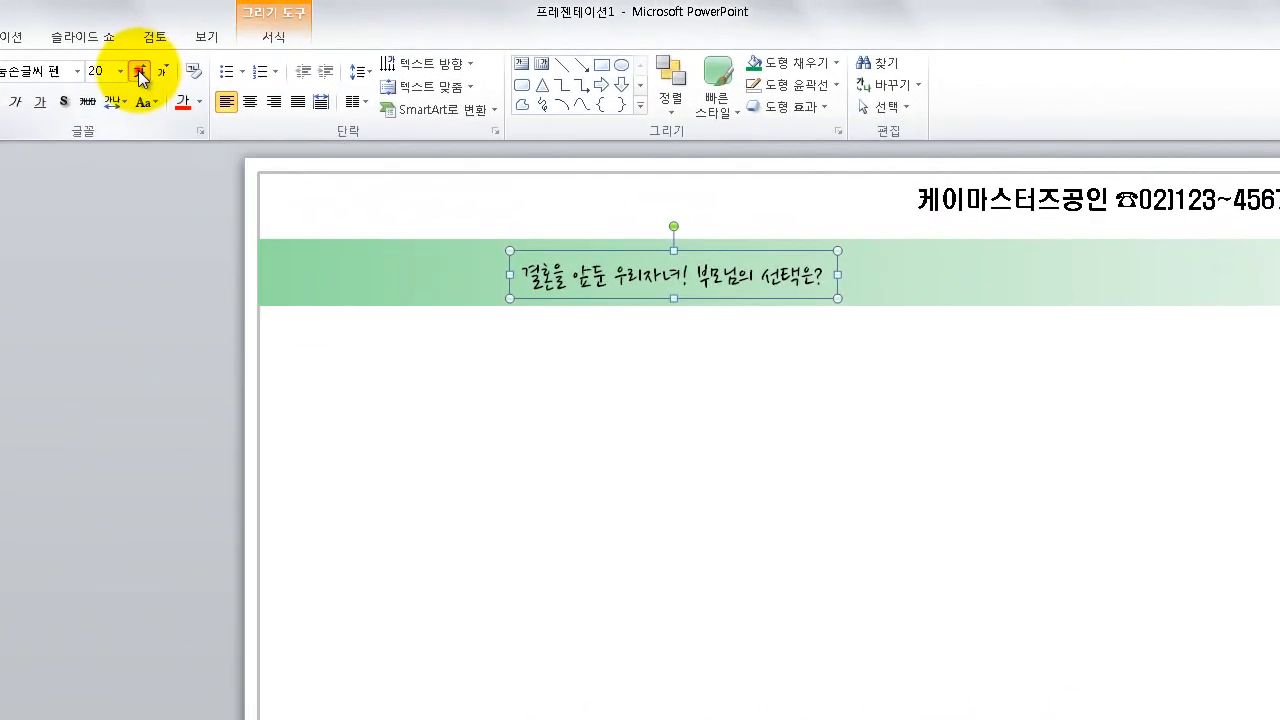
# Enlarge the heading text to size 32 and shift it up to fit within the green band
pyautogui.click(305, 48)
pyautogui.click(140, 73)
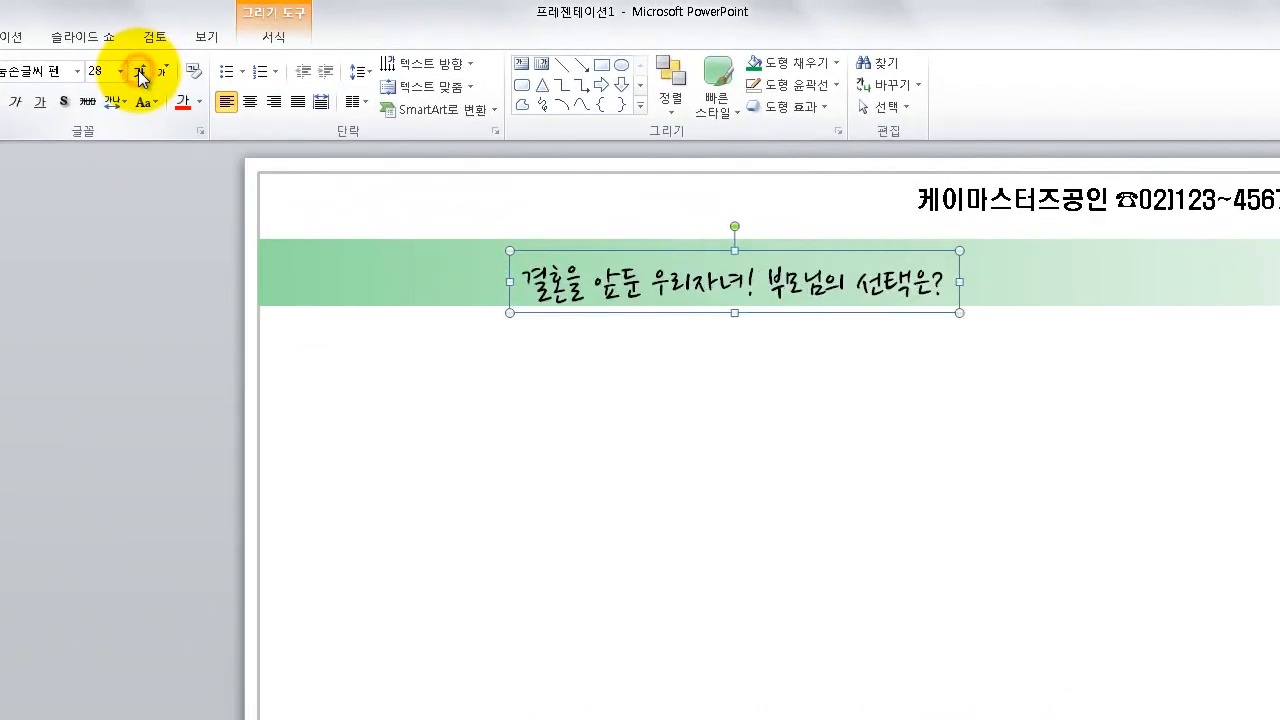
pyautogui.click(141, 74)
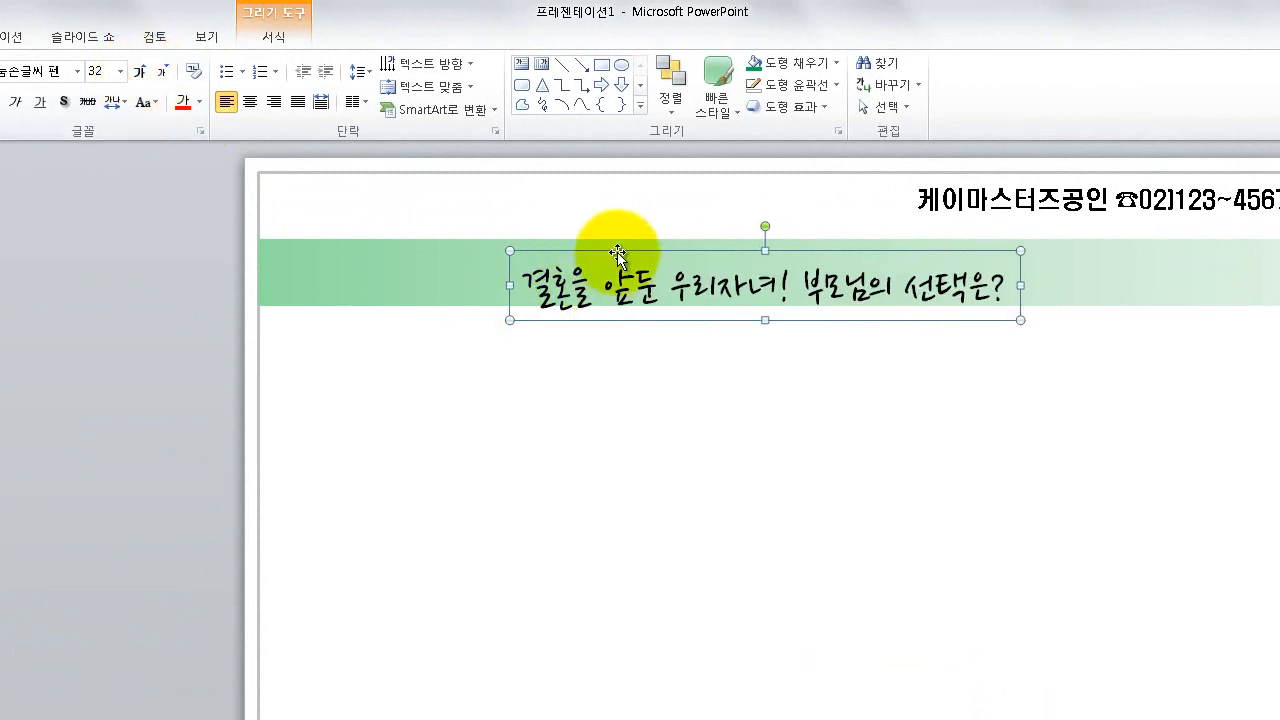
pyautogui.moveTo(618, 252); pyautogui.dragTo(624, 244)
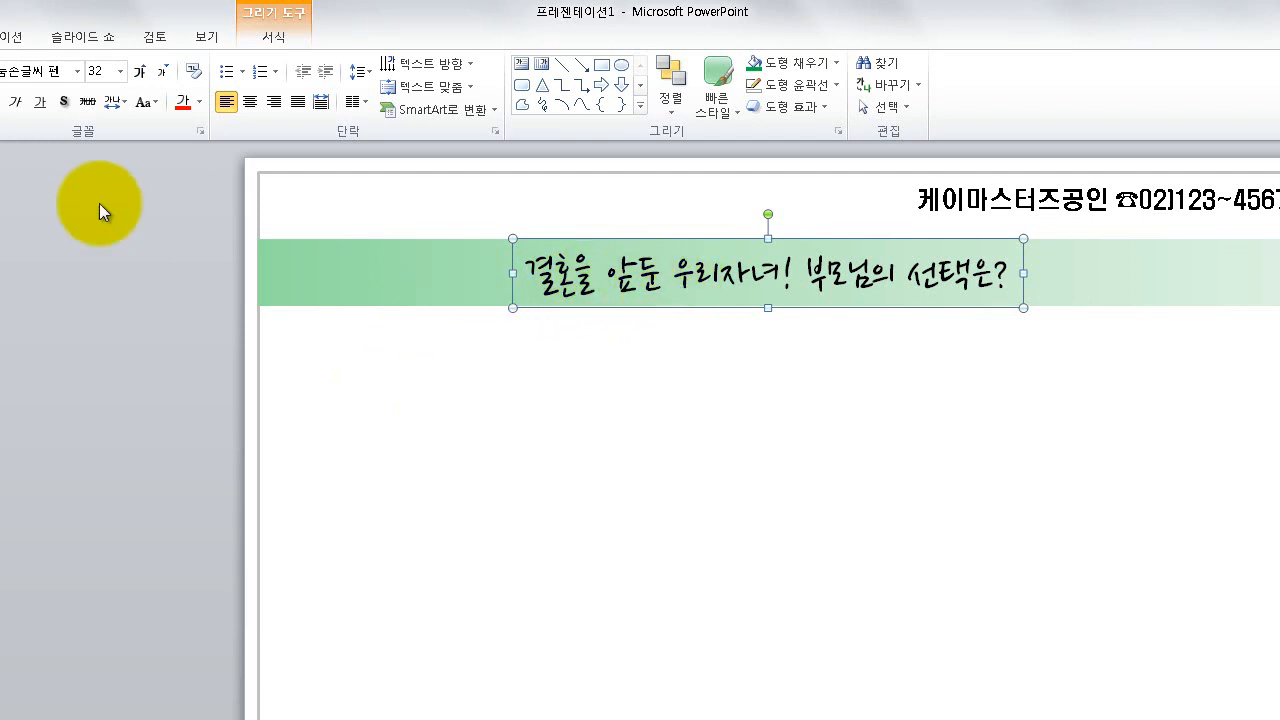
# Try a text shadow on the heading
pyautogui.click(64, 101)
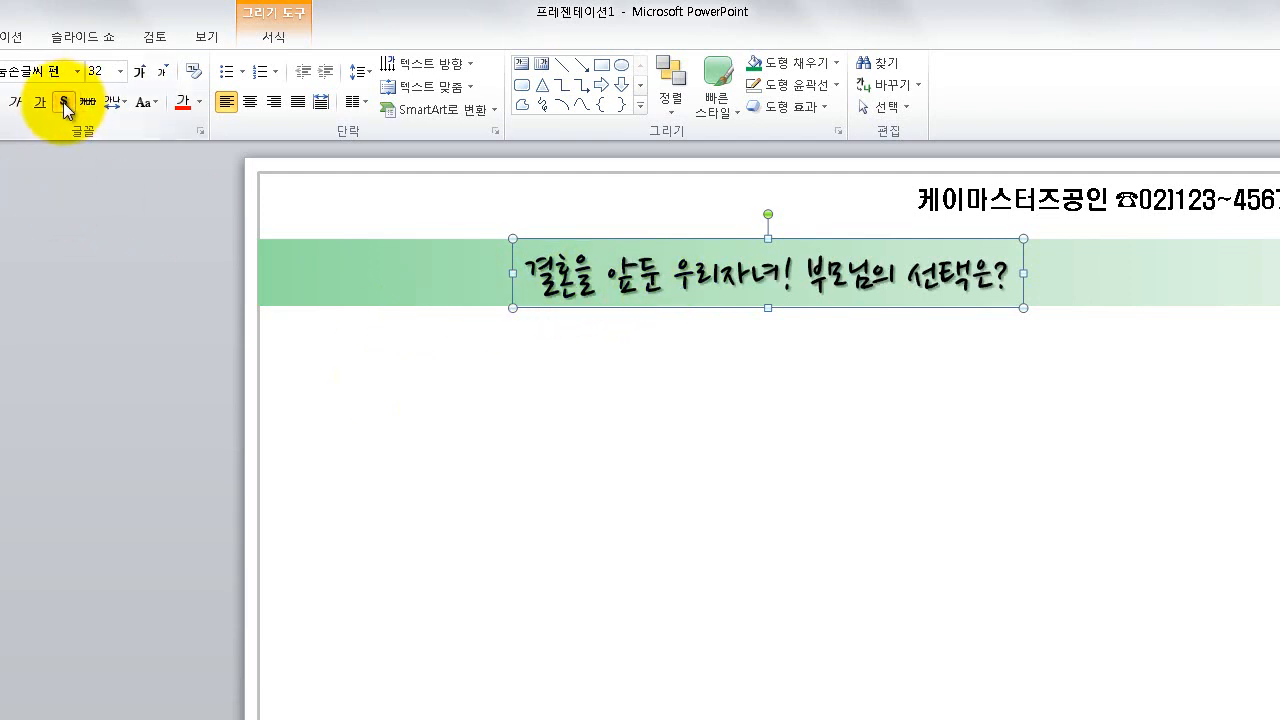
pyautogui.click(334, 430)
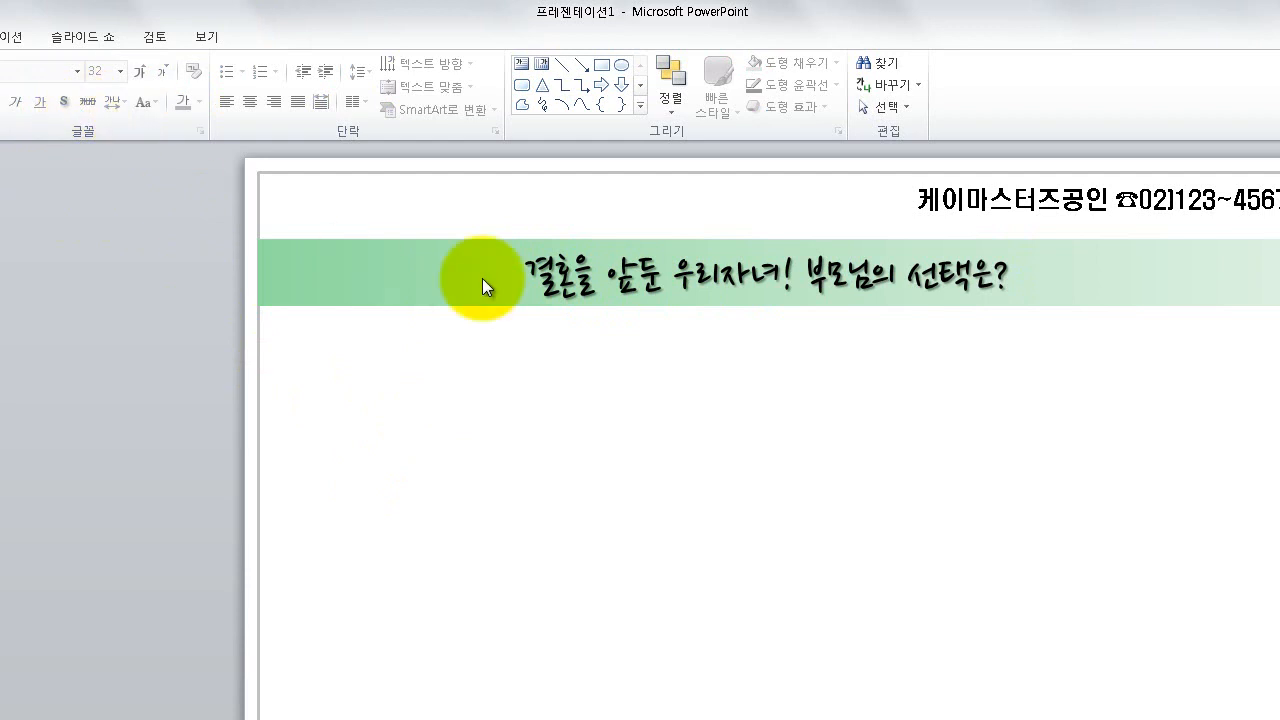
pyautogui.click(543, 271)
pyautogui.click(537, 238)
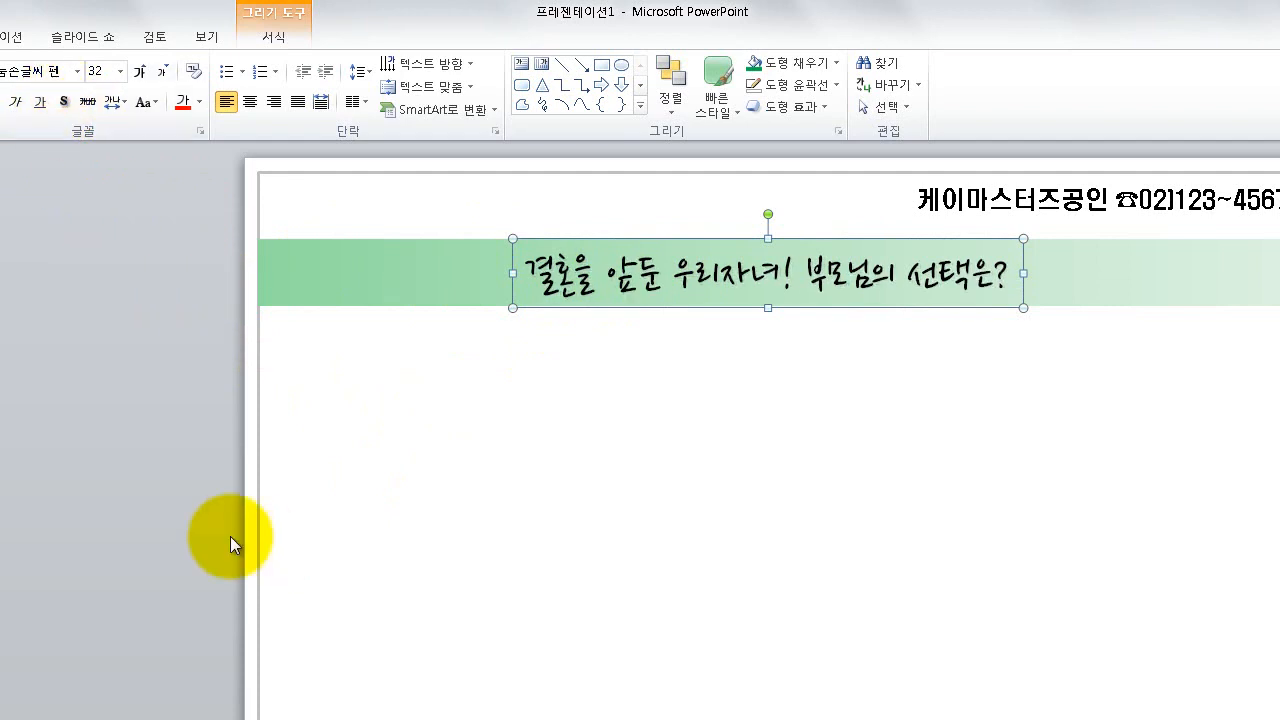
# Increase the heading text to size 36 and nudge its text box up and left to center it in the green band
pyautogui.click(139, 71)
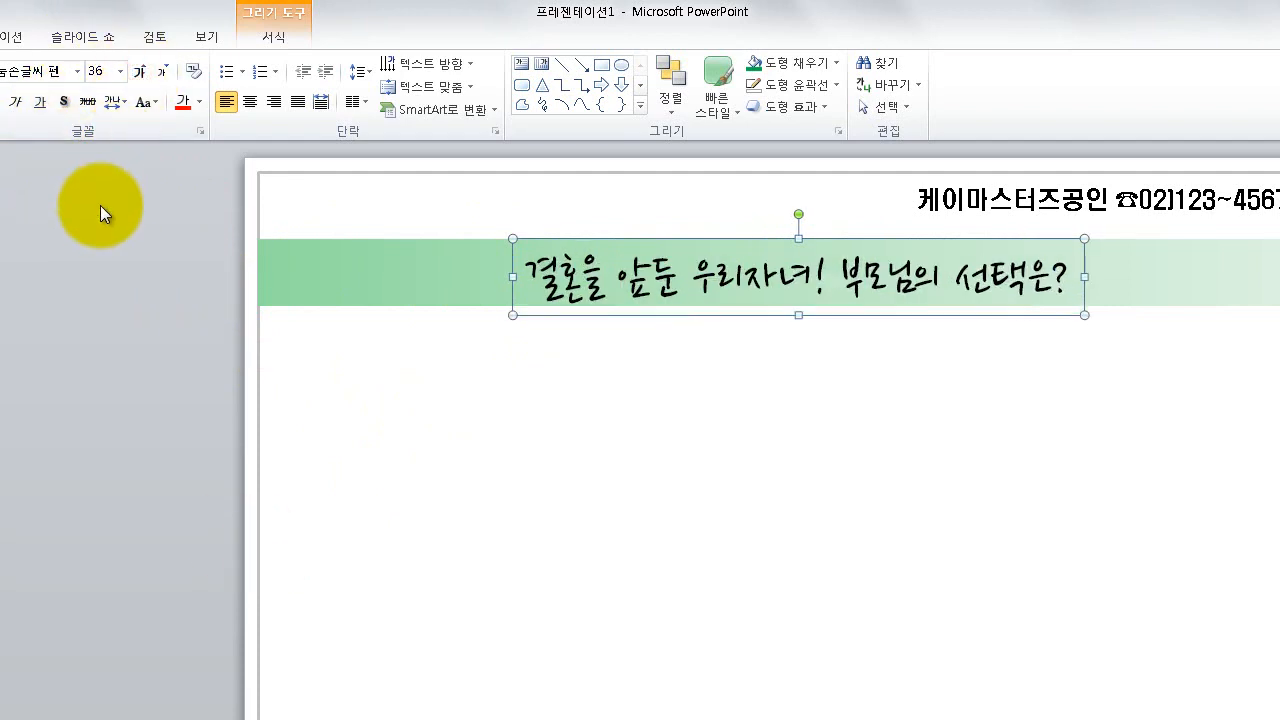
pyautogui.press('Up')
pyautogui.press('Left')
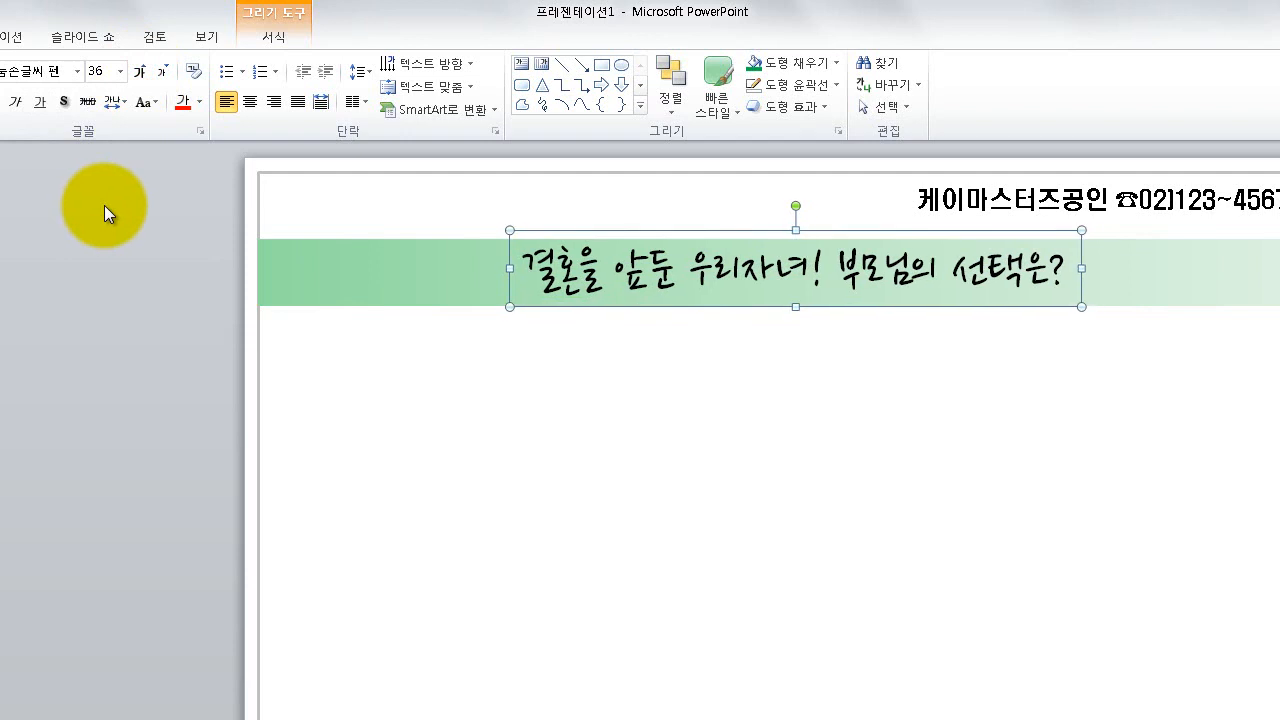
pyautogui.hotkey('ctrl', 'Down')
pyautogui.hotkey('ctrl', 'Down')
pyautogui.hotkey('ctrl', 'Left')
pyautogui.hotkey('ctrl', 'Left')
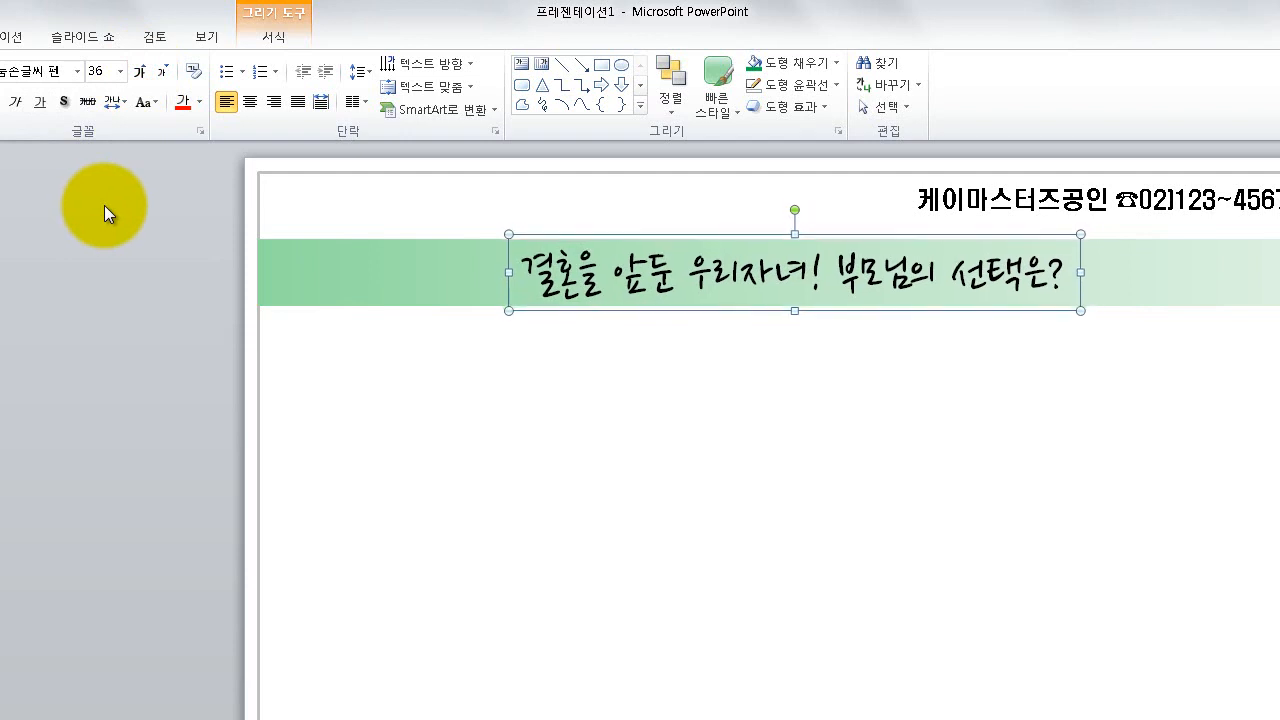
pyautogui.press('Left')
pyautogui.press('Left')
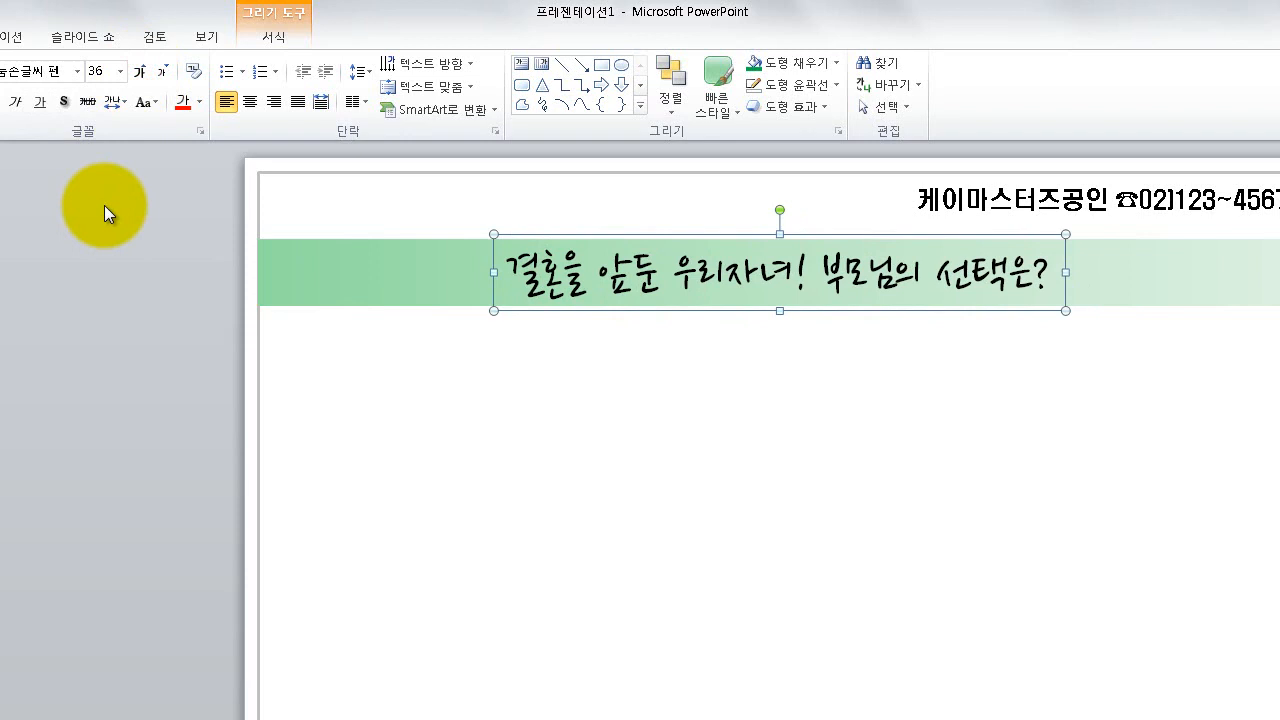
pyautogui.click(103, 460)
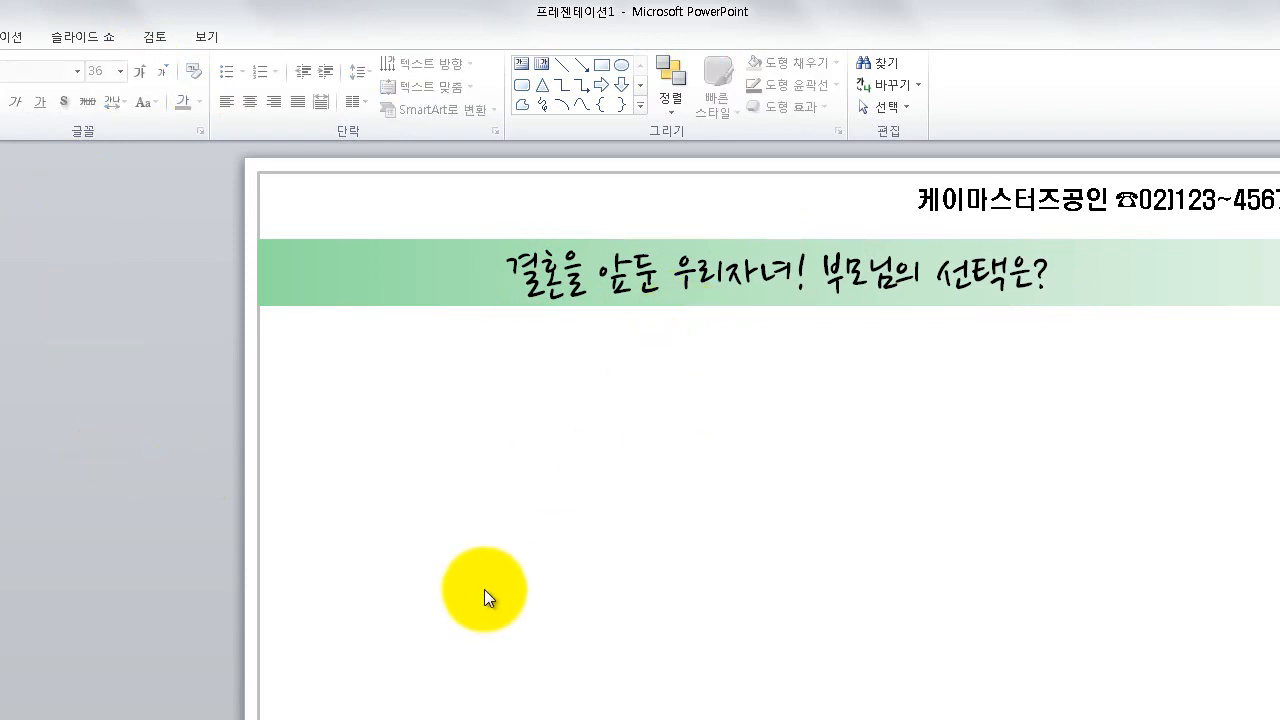
pyautogui.click(597, 275)
pyautogui.click(594, 237)
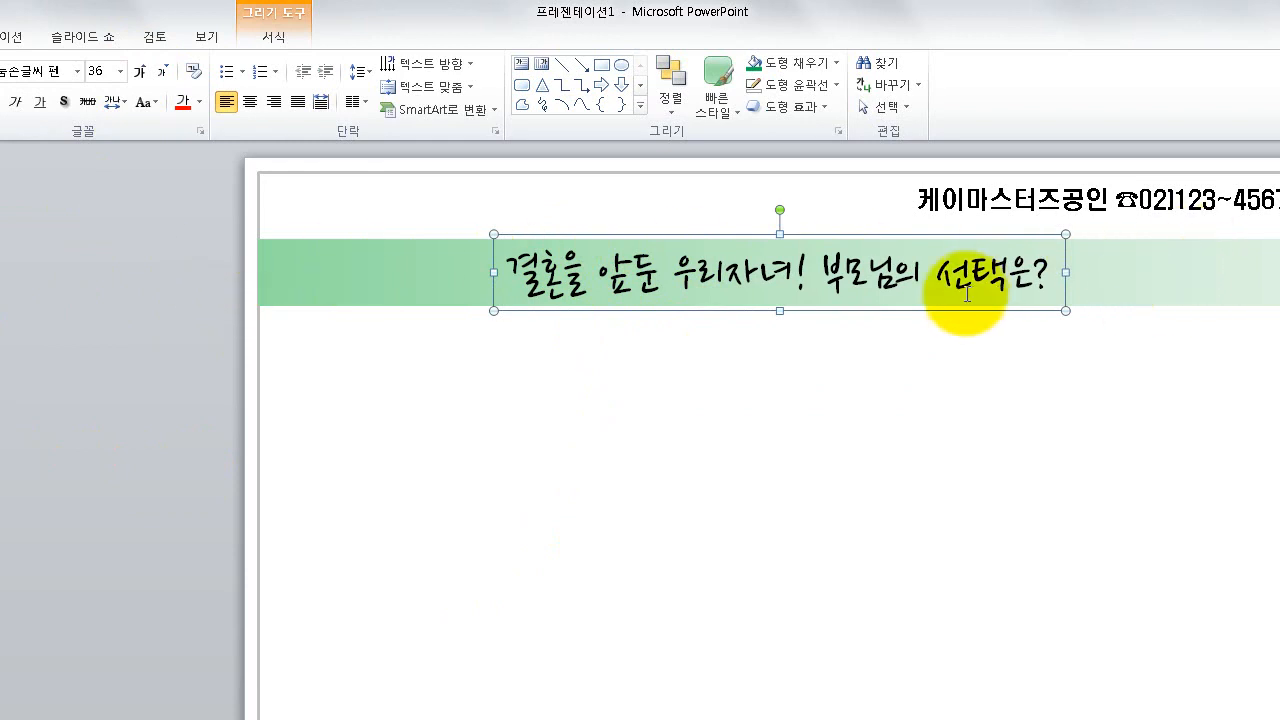
pyautogui.click(566, 318)
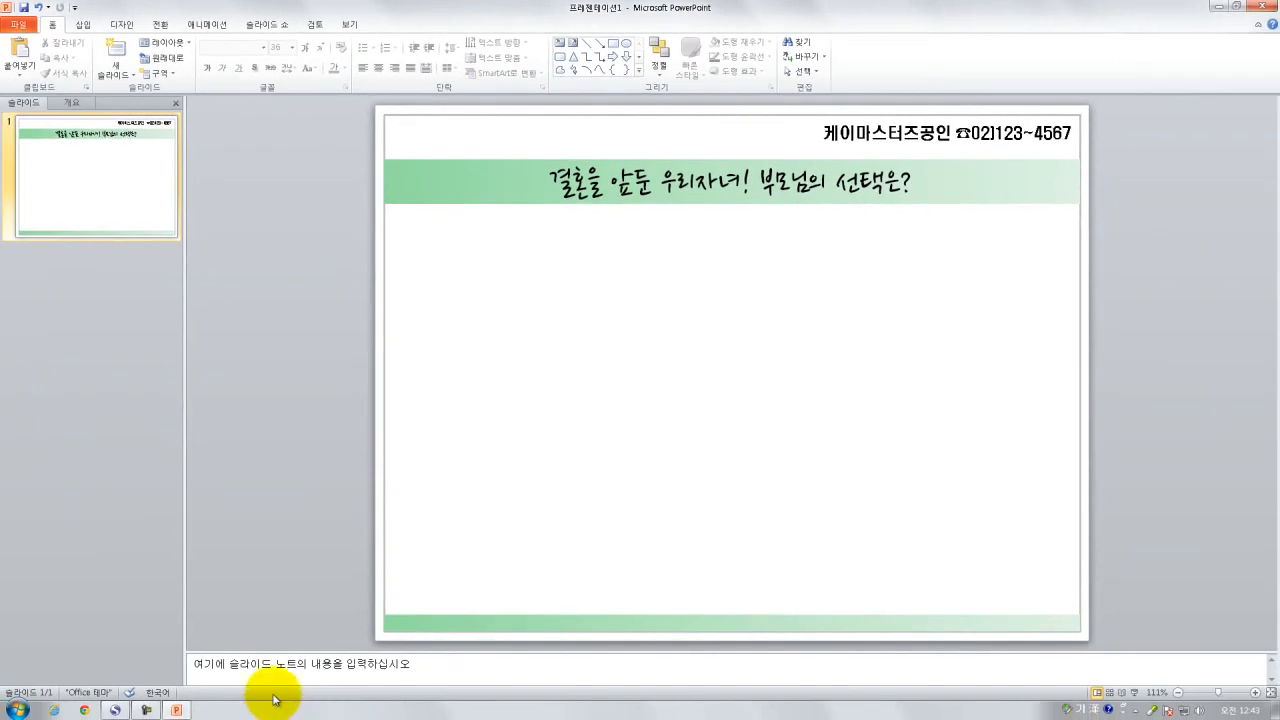
pyautogui.click(146, 710)
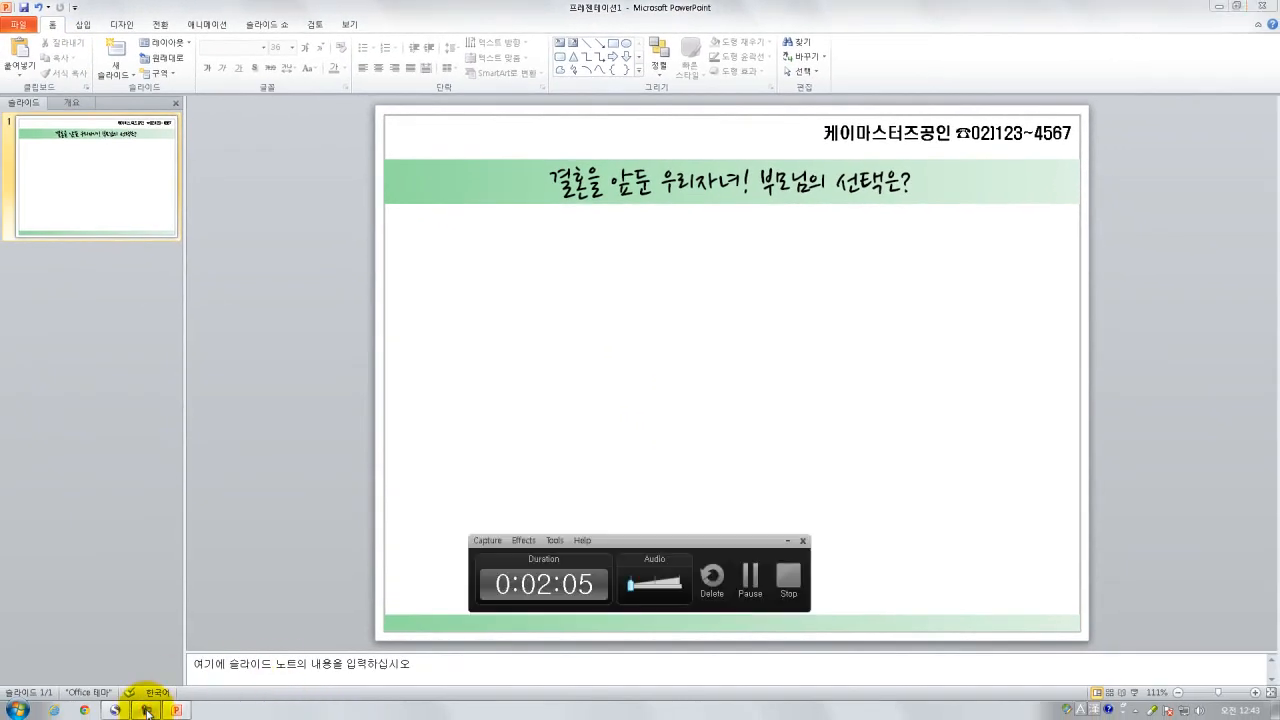
pyautogui.click(146, 710)
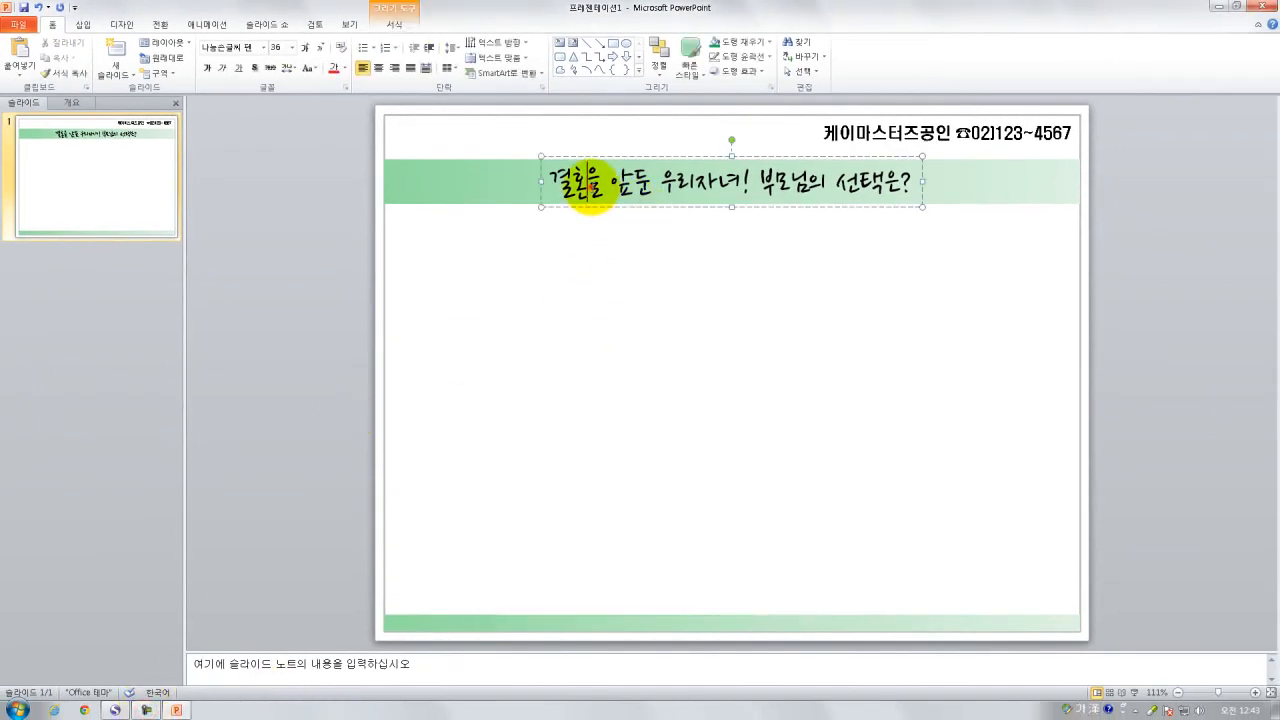
# Select the heading's text box and display the animation pane
pyautogui.click(572, 163)
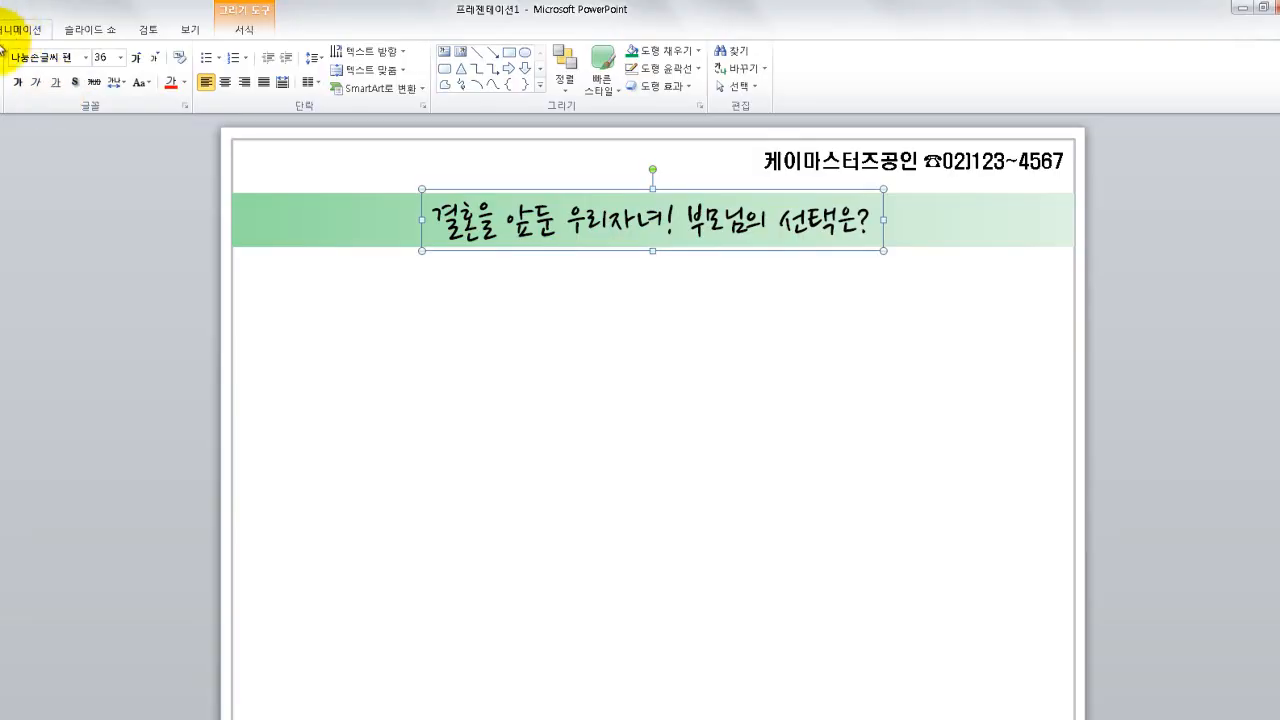
pyautogui.click(268, 60)
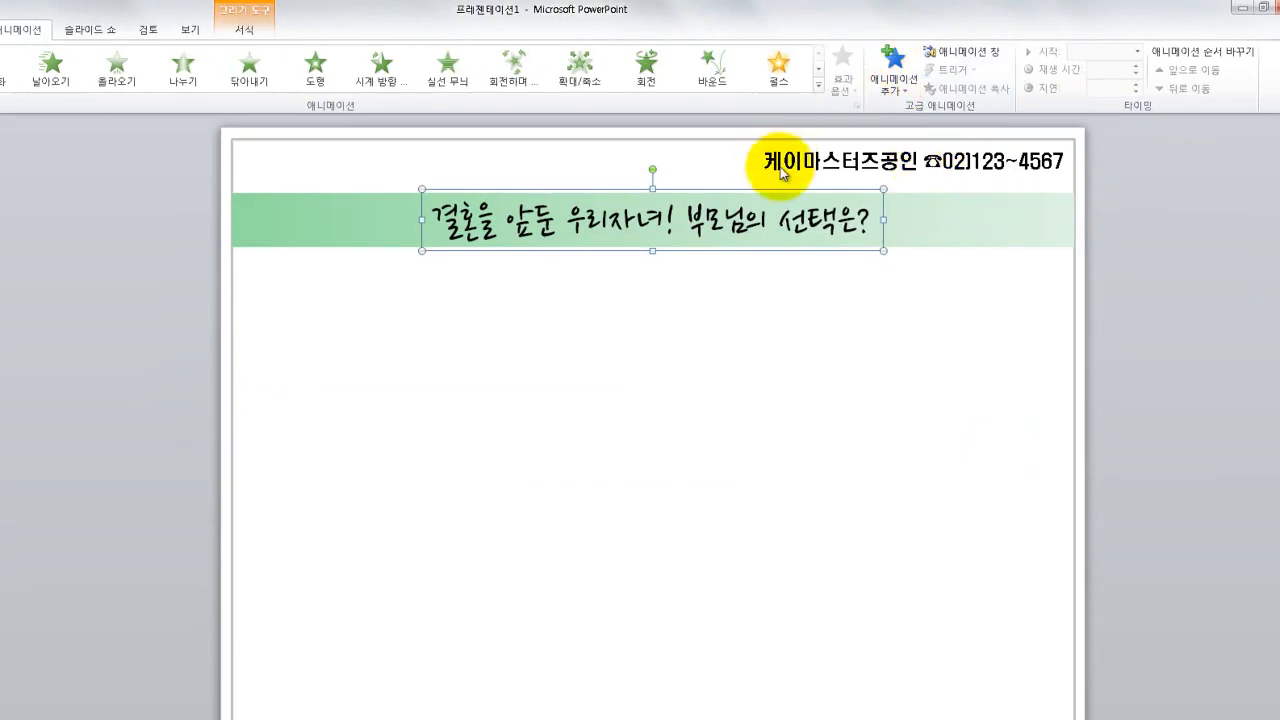
pyautogui.click(968, 51)
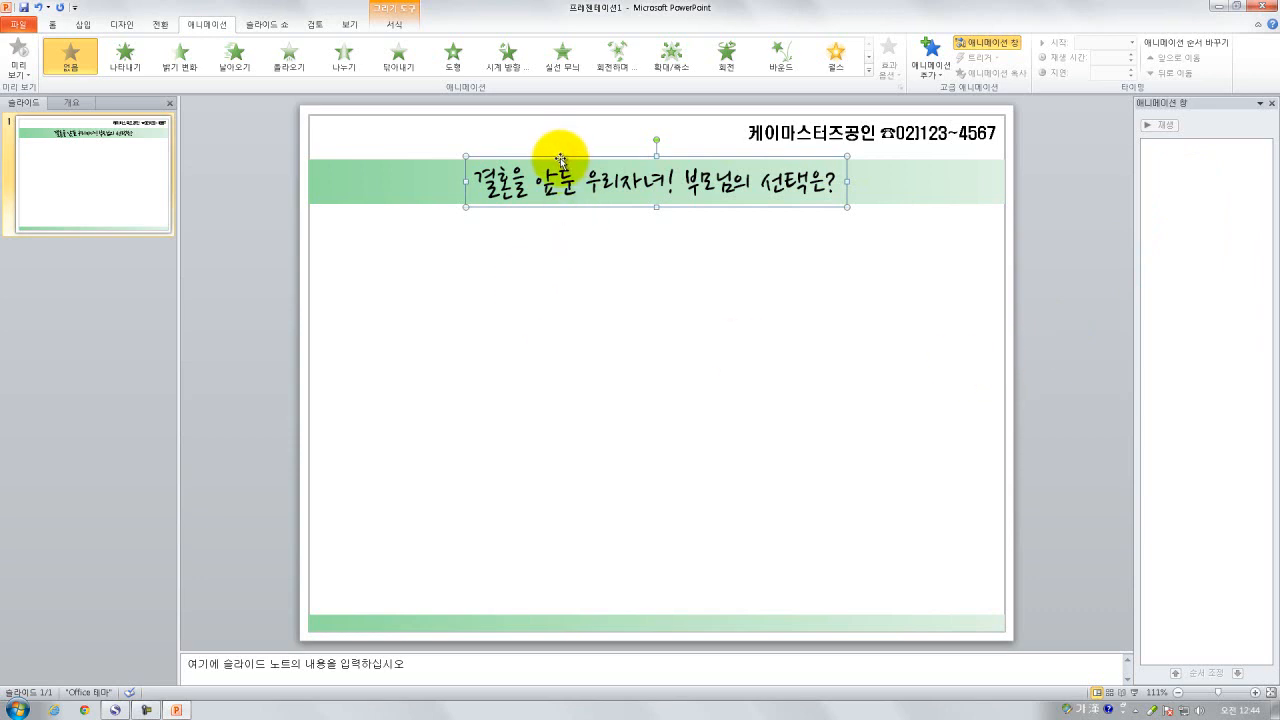
# Apply the 밝기 변화 (Fade) entrance animation to the heading's text box
pyautogui.click(869, 72)
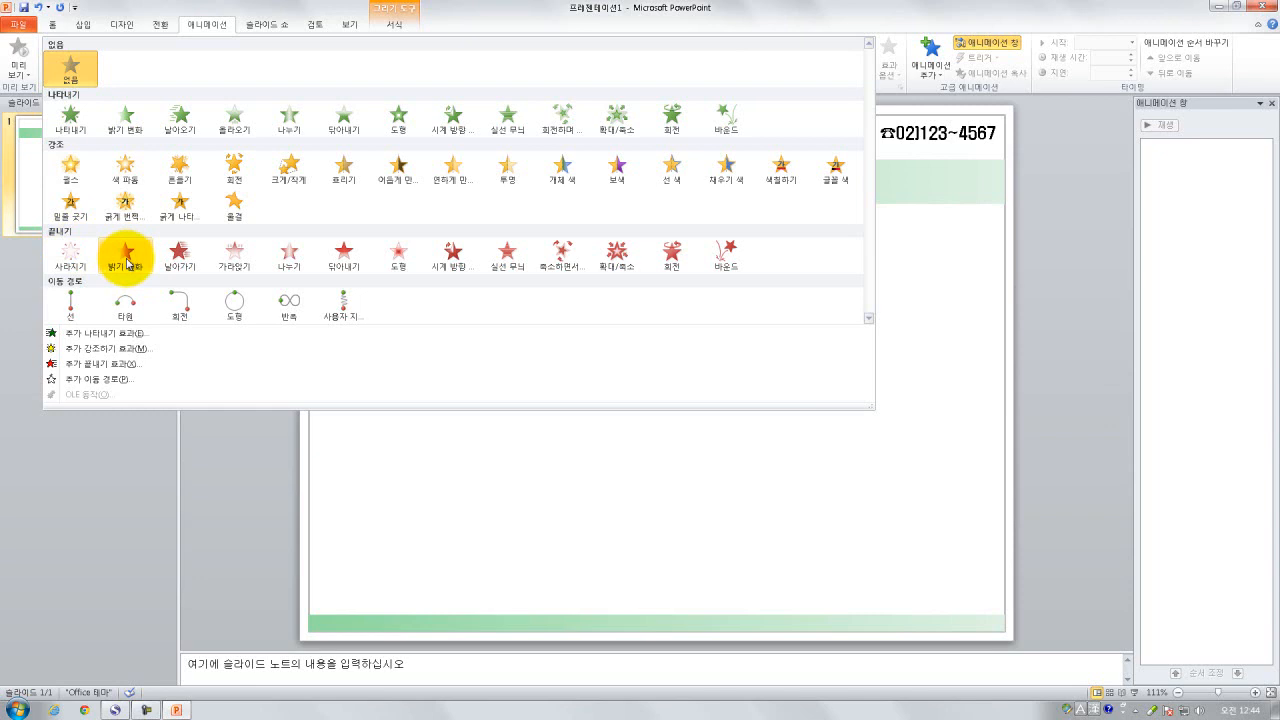
pyautogui.click(420, 452)
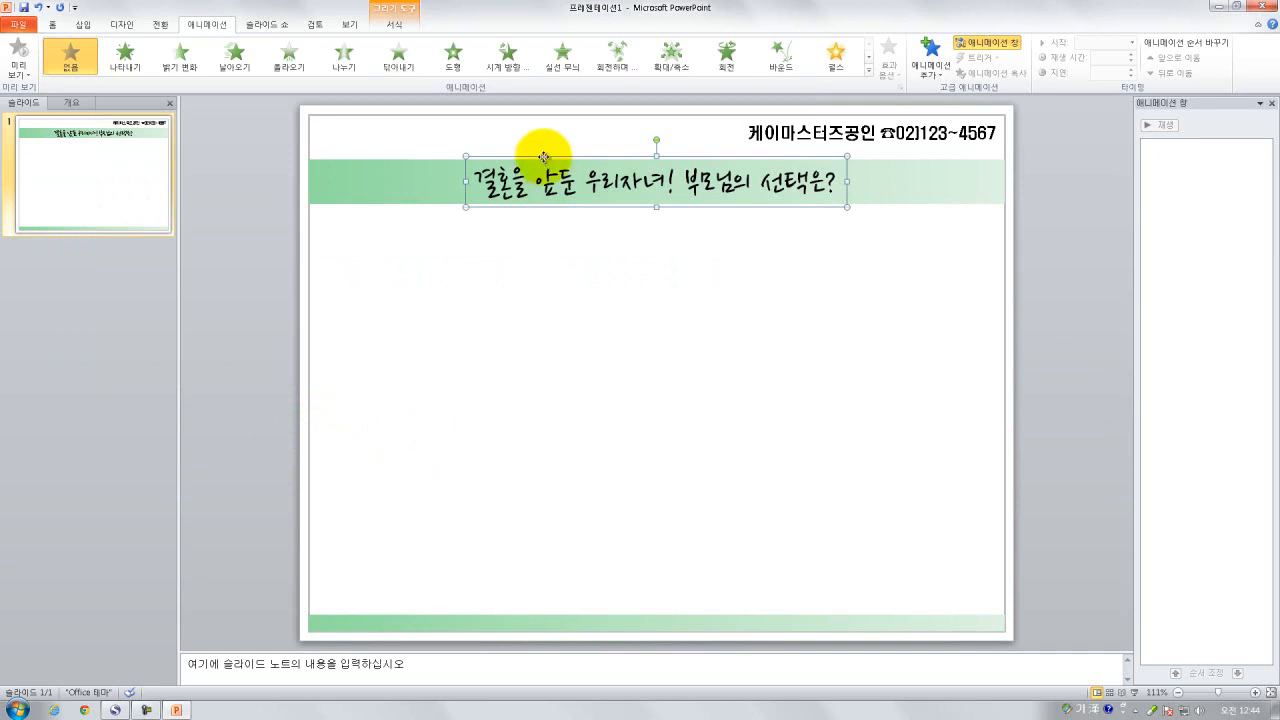
pyautogui.click(870, 76)
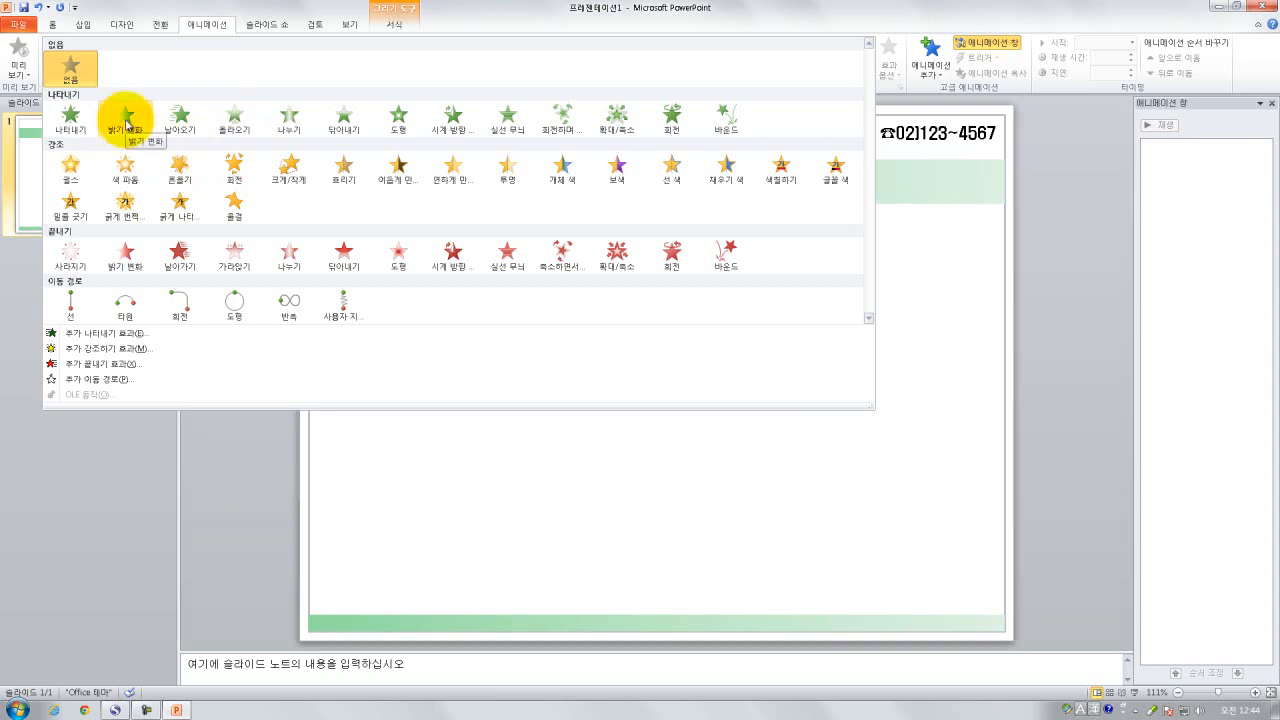
pyautogui.click(127, 122)
pyautogui.click(178, 56)
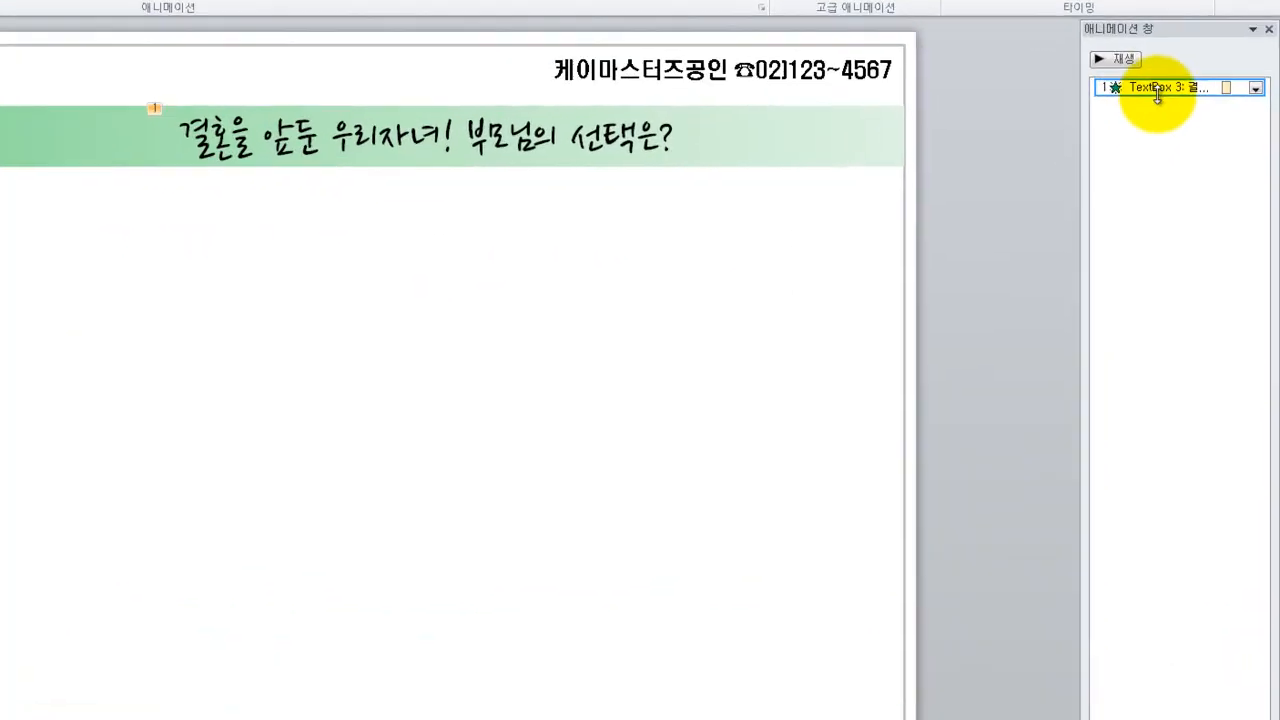
# In the effect options of the heading's Fade animation, set the text to animate by letter (문자 단위로)
pyautogui.doubleClick(1157, 89)
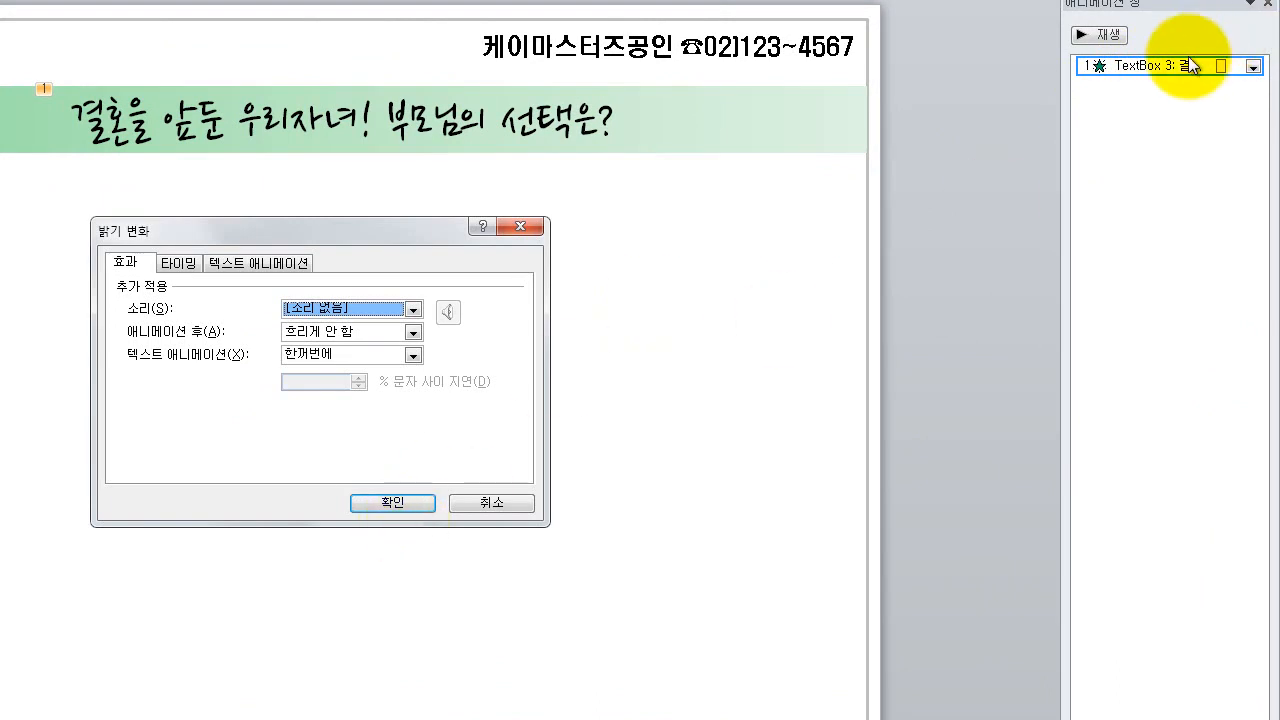
pyautogui.click(492, 505)
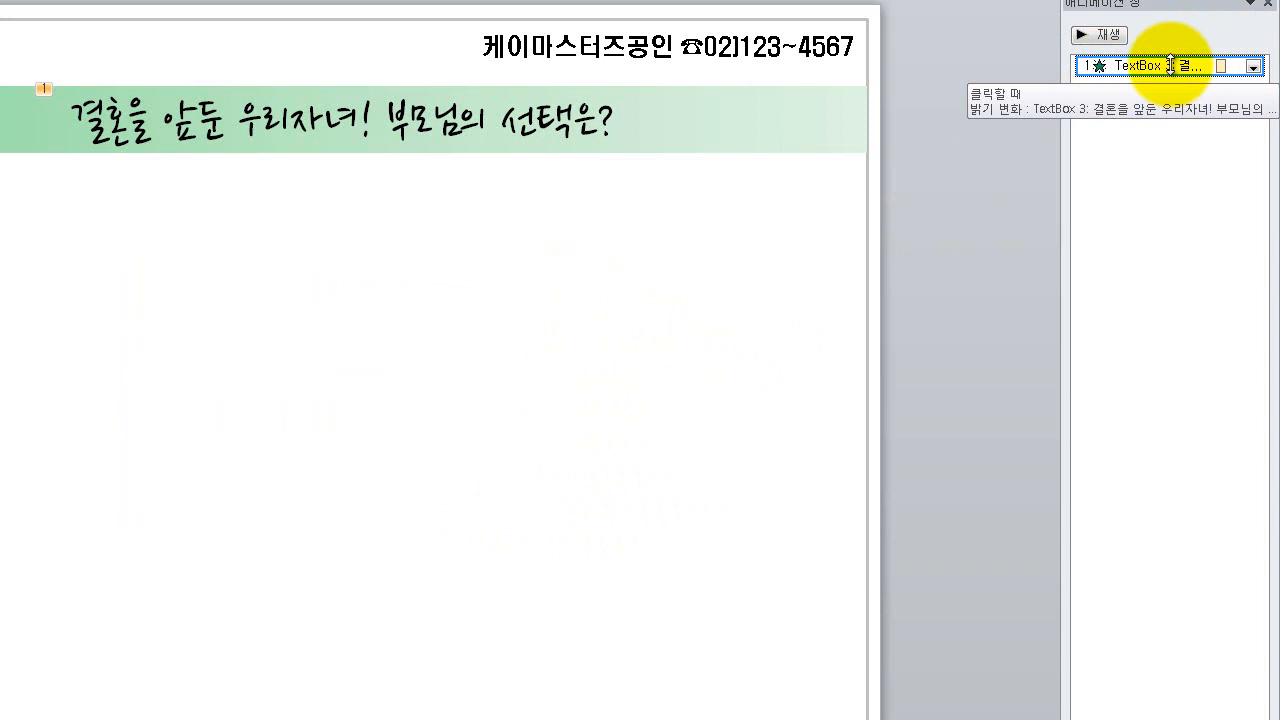
pyautogui.doubleClick(1170, 65)
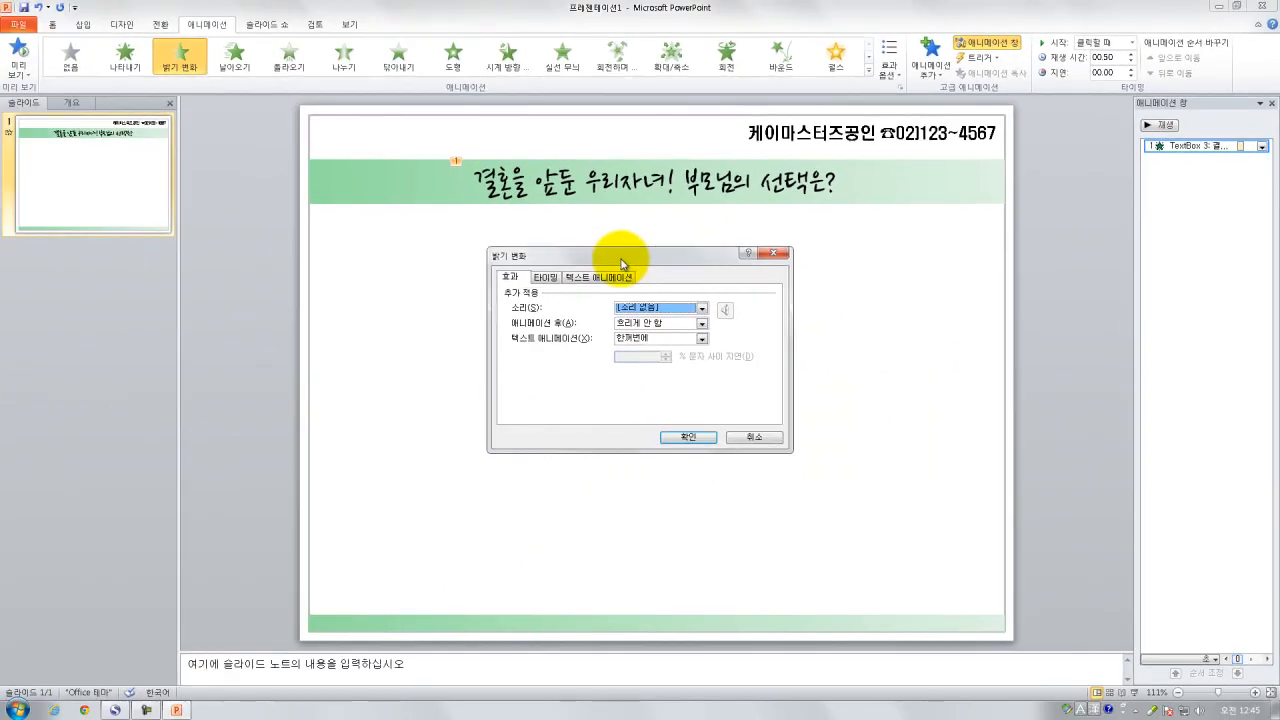
pyautogui.moveTo(291, 234); pyautogui.dragTo(293, 179)
pyautogui.moveTo(622, 221); pyautogui.dragTo(622, 218)
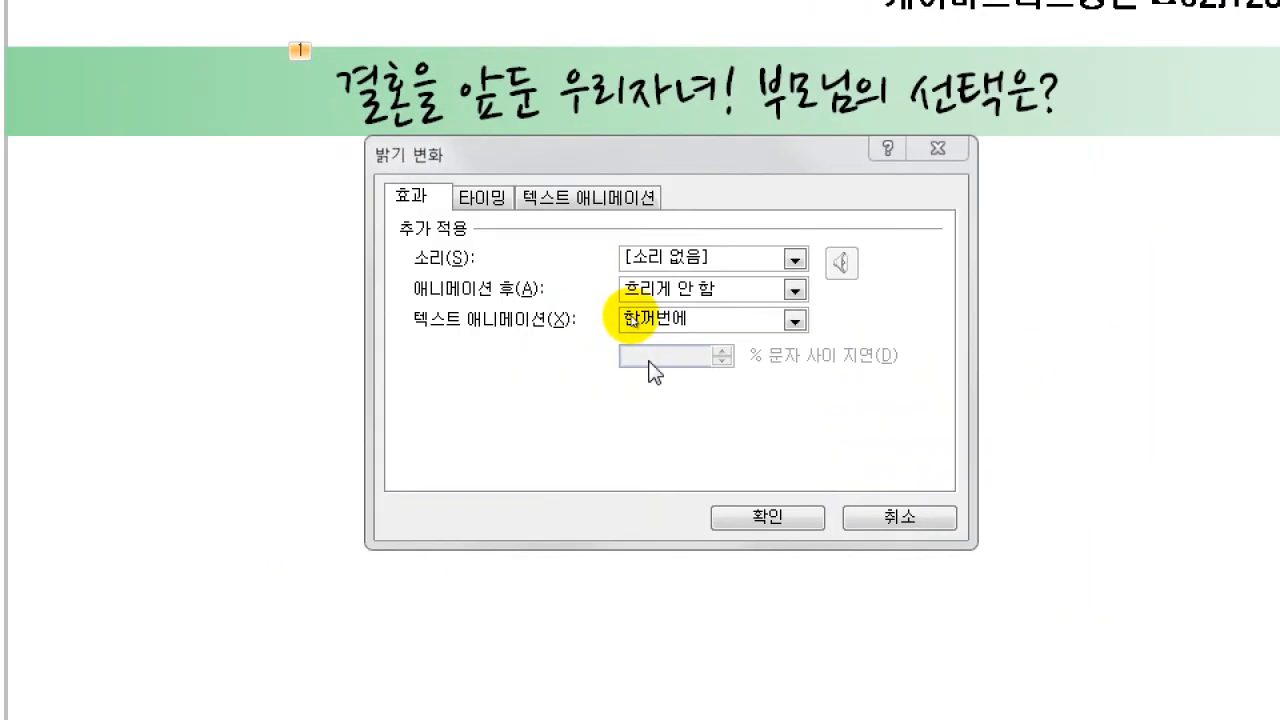
pyautogui.click(796, 320)
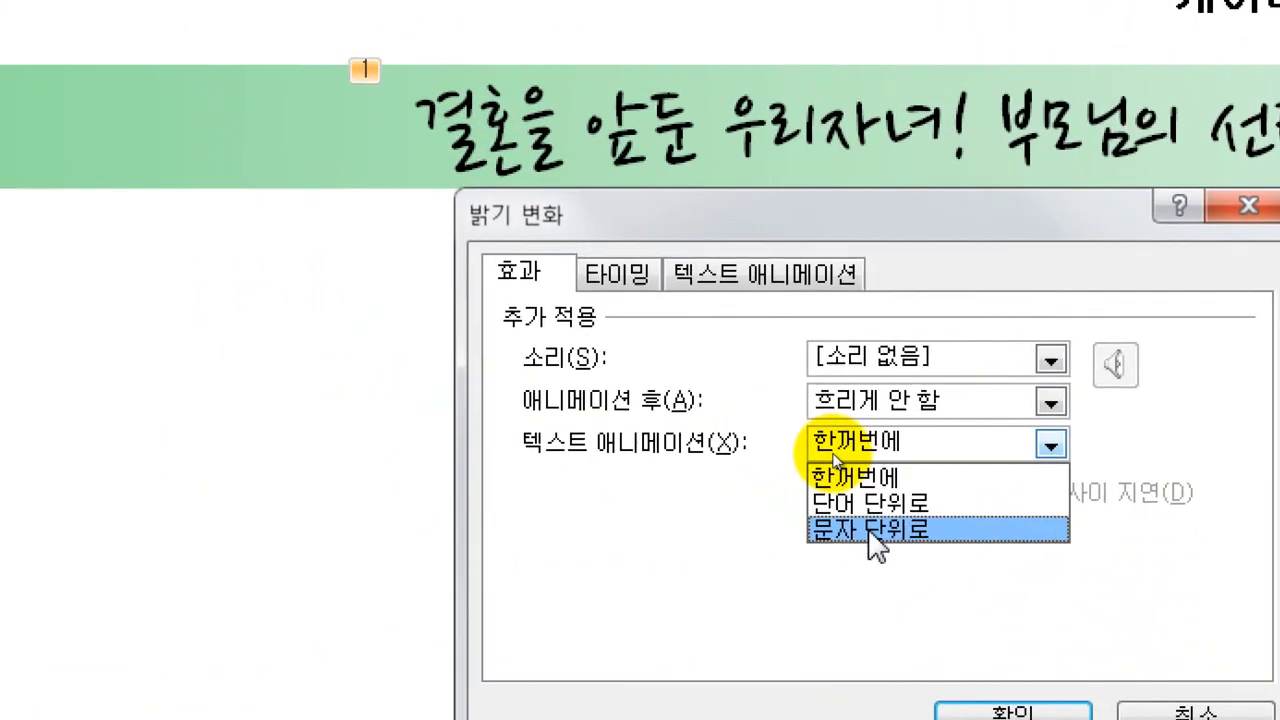
pyautogui.click(700, 402)
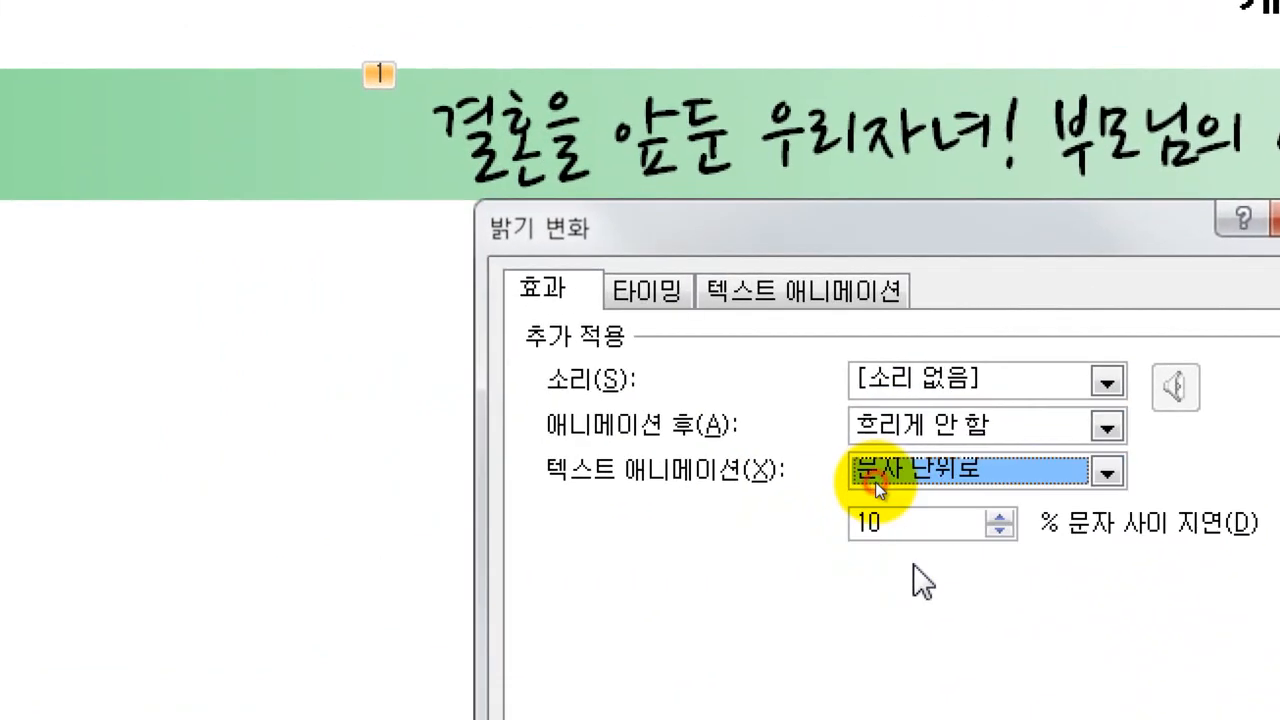
# Set the Fade effect's delay between letters to 20% and confirm the effect options
pyautogui.click(1000, 517)
pyautogui.click(1000, 517)
pyautogui.click(999, 517)
pyautogui.click(999, 517)
pyautogui.click(999, 517)
pyautogui.click(999, 517)
pyautogui.click(999, 517)
pyautogui.click(999, 517)
pyautogui.click(999, 517)
pyautogui.click(999, 517)
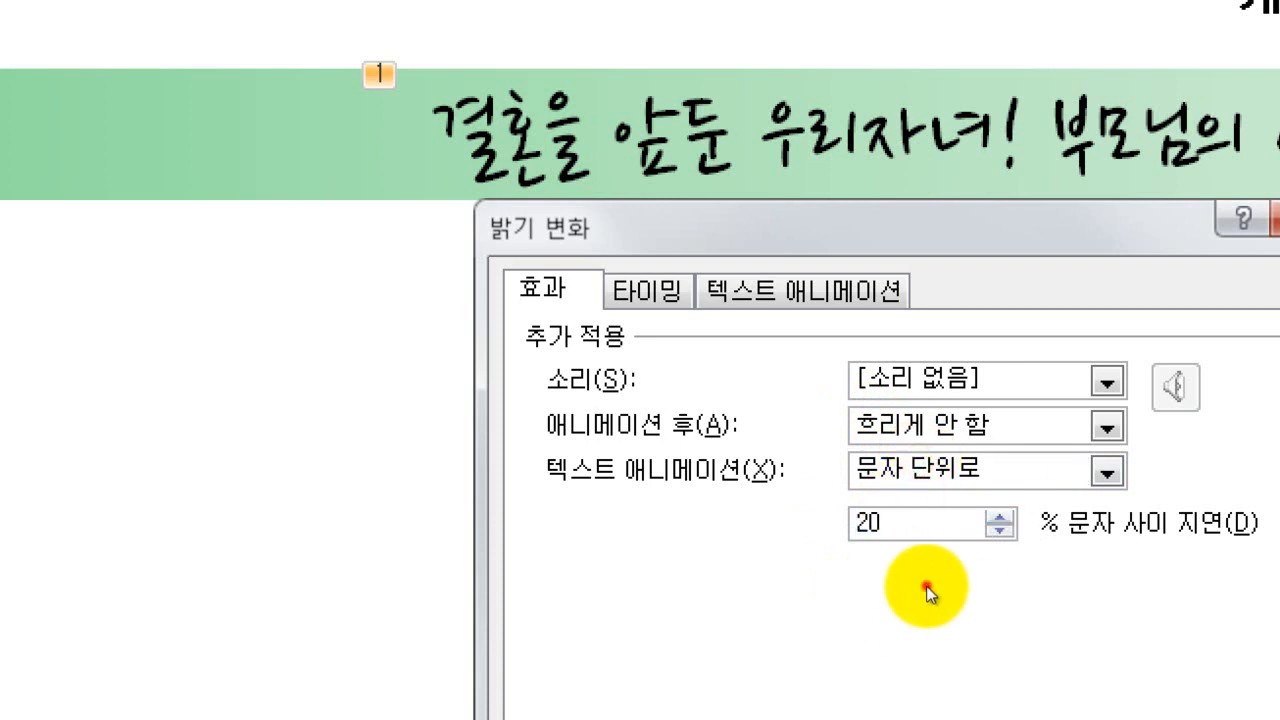
pyautogui.press('Return')
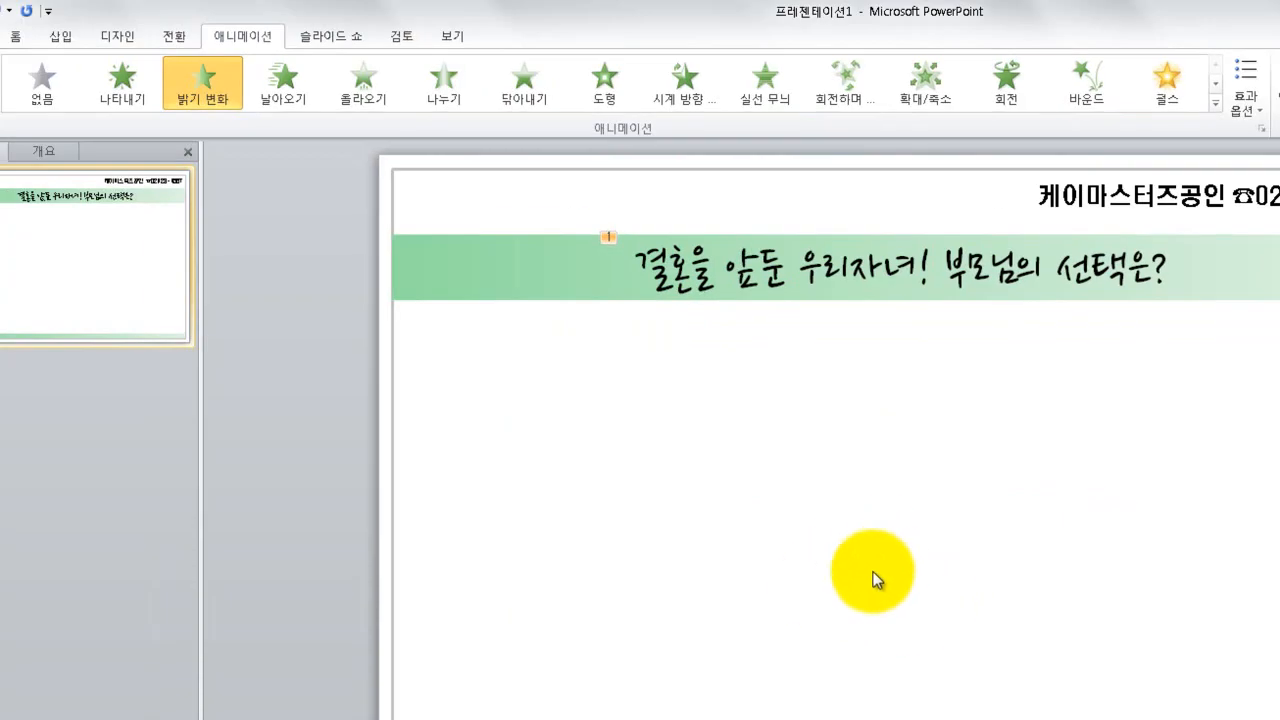
# Try the 흔들기 (Teeter) emphasis effect on the heading in place of Fade, and undo it
pyautogui.click(722, 278)
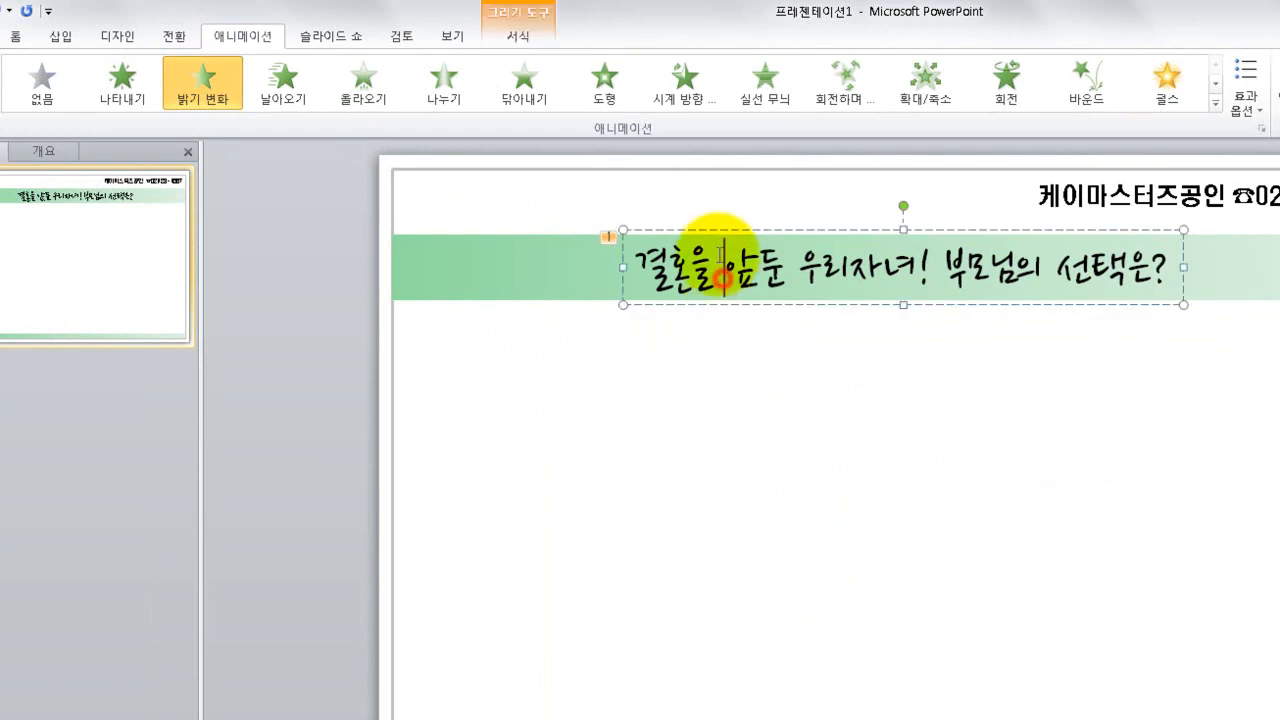
pyautogui.click(663, 305)
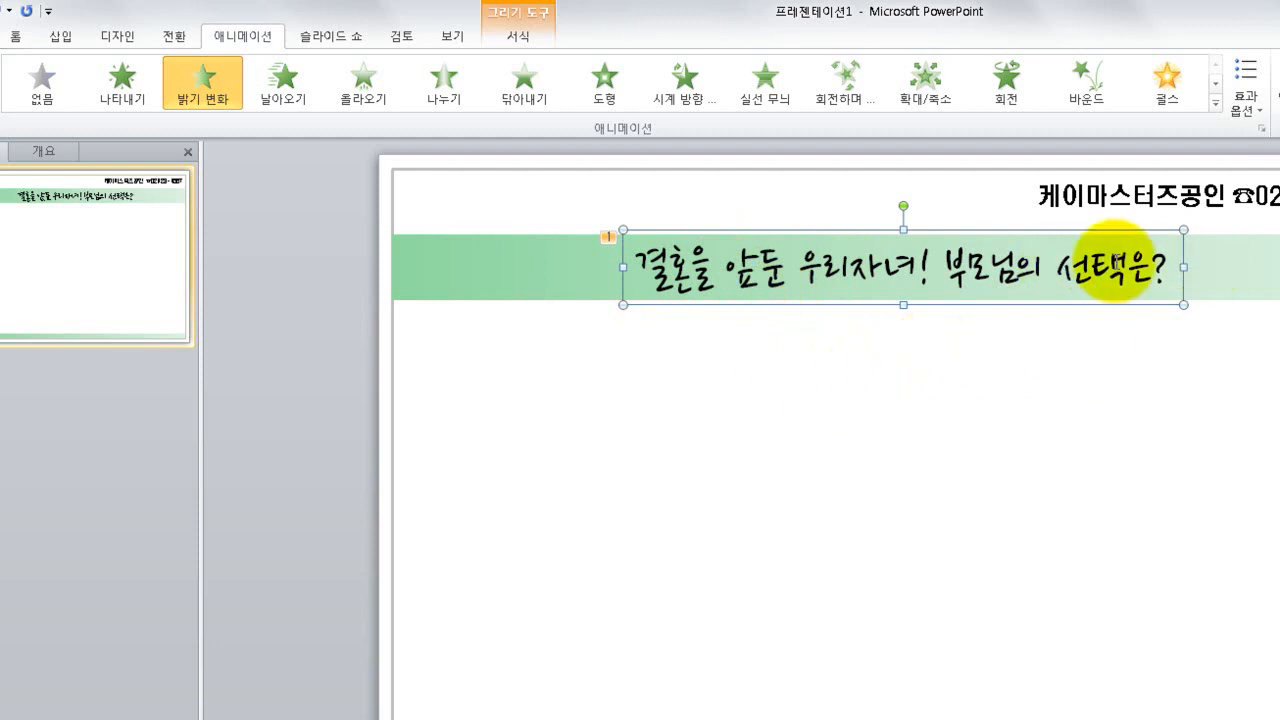
pyautogui.click(1215, 103)
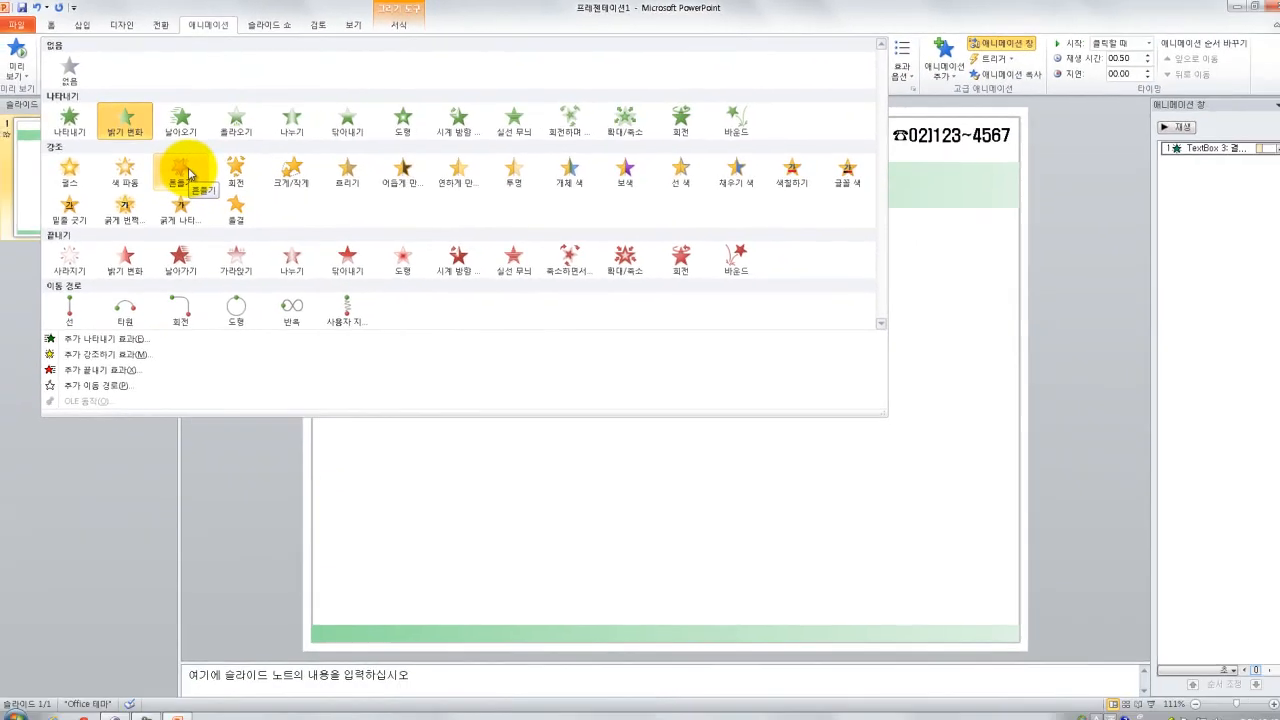
pyautogui.click(210, 250)
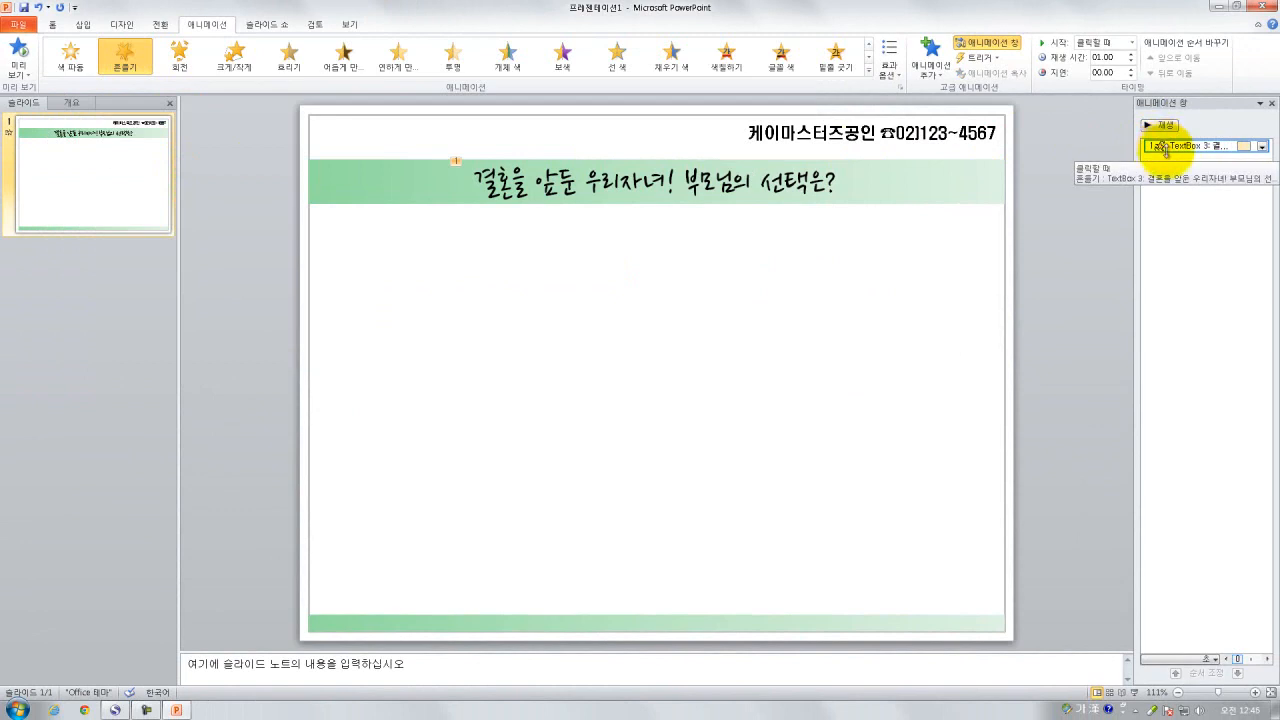
pyautogui.hotkey('ctrl', 'z')
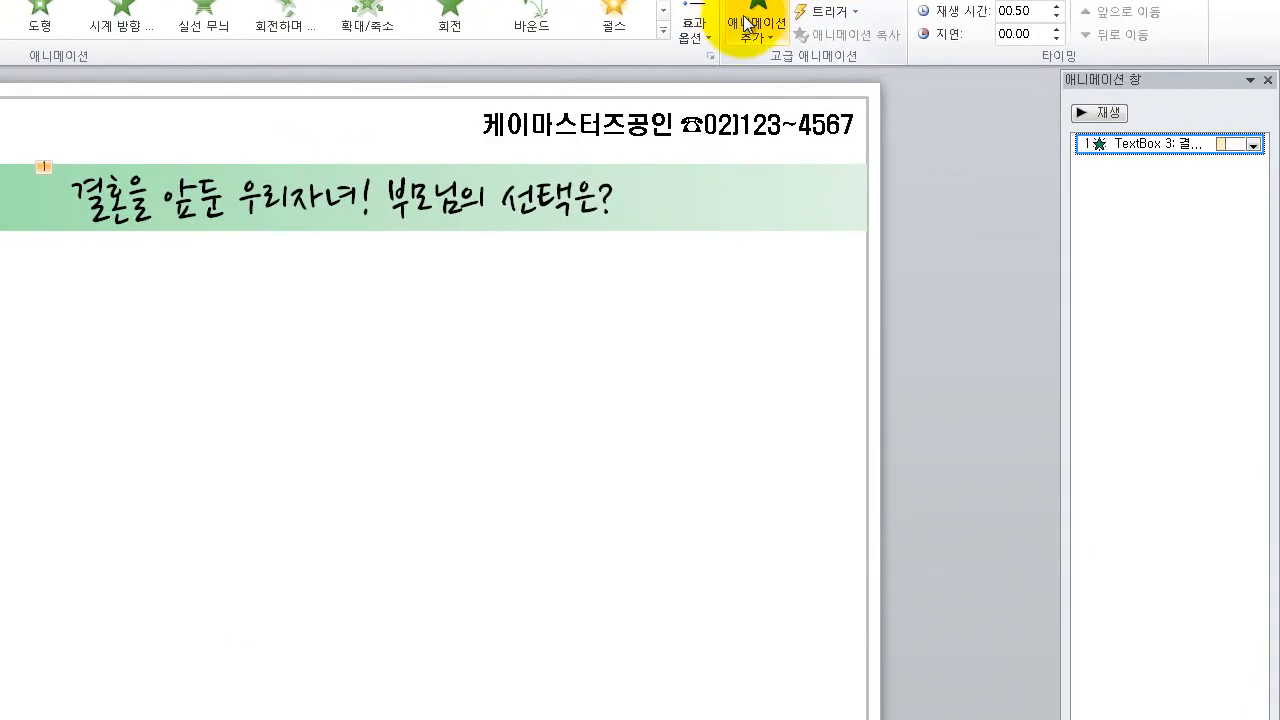
# Add the 물결 (Wave) emphasis effect to the heading as a second animation and preview the sequence
pyautogui.click(745, 22)
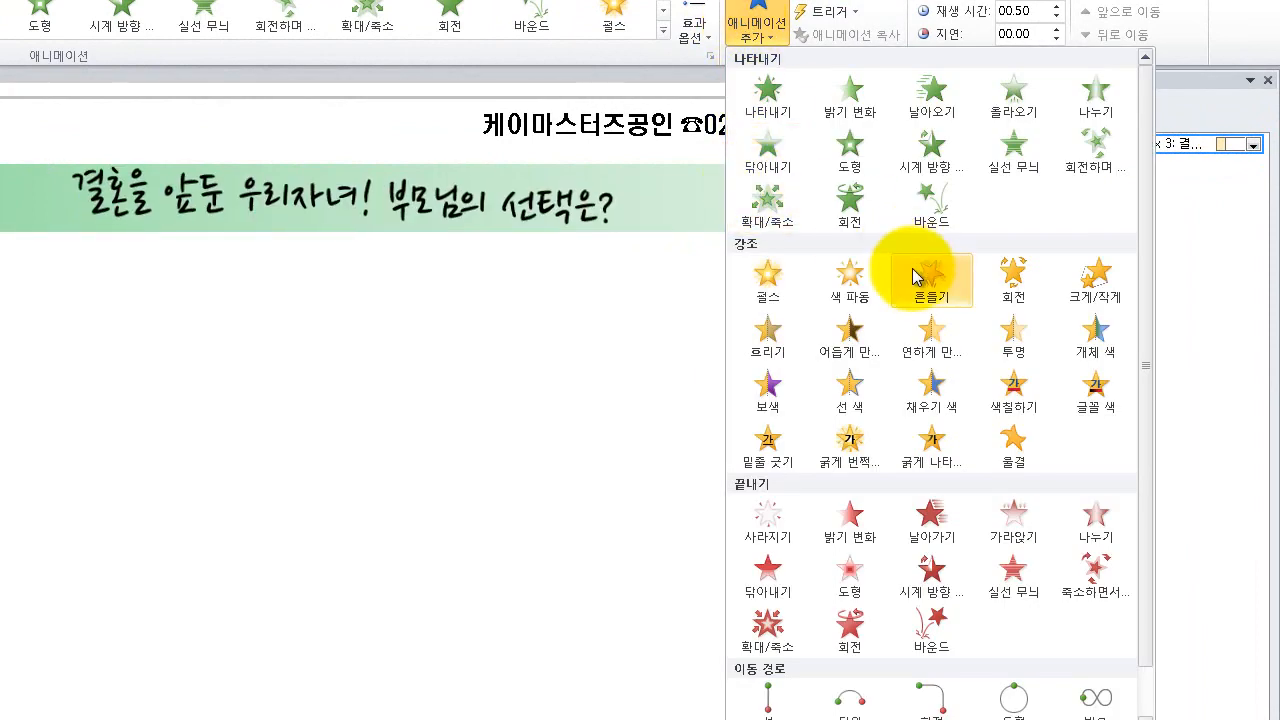
pyautogui.click(1012, 448)
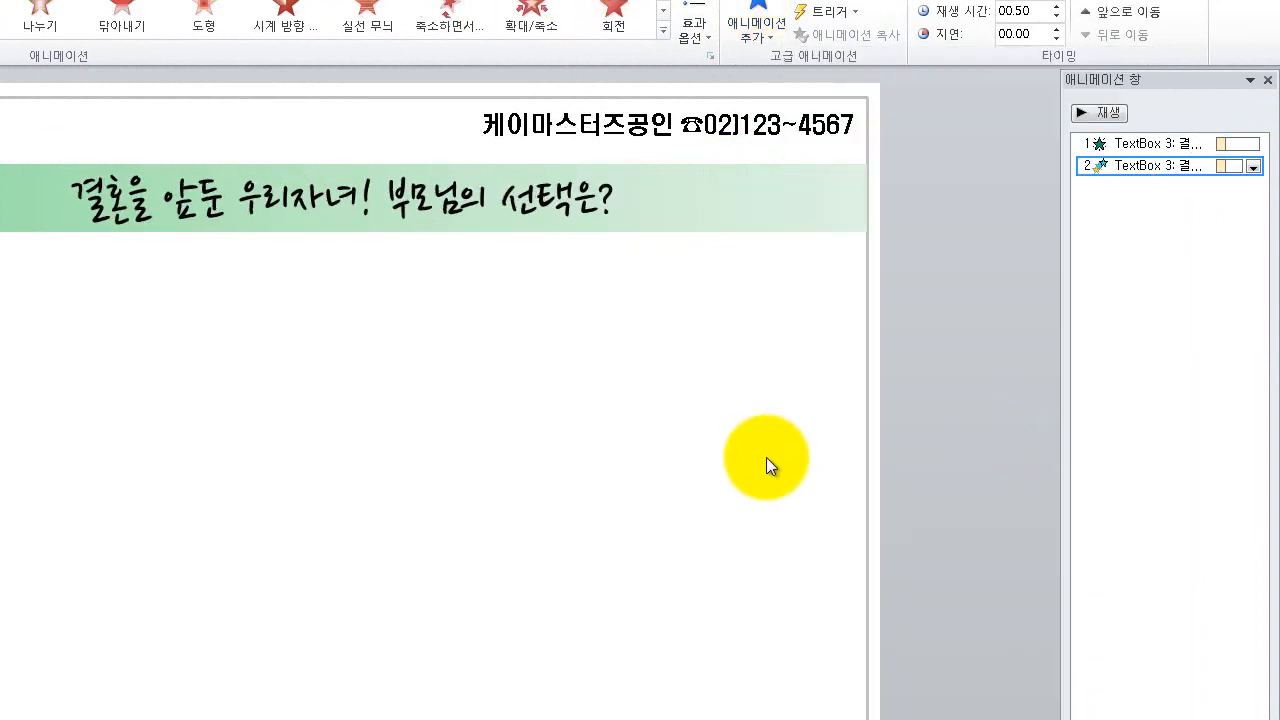
pyautogui.click(768, 462)
pyautogui.click(1092, 114)
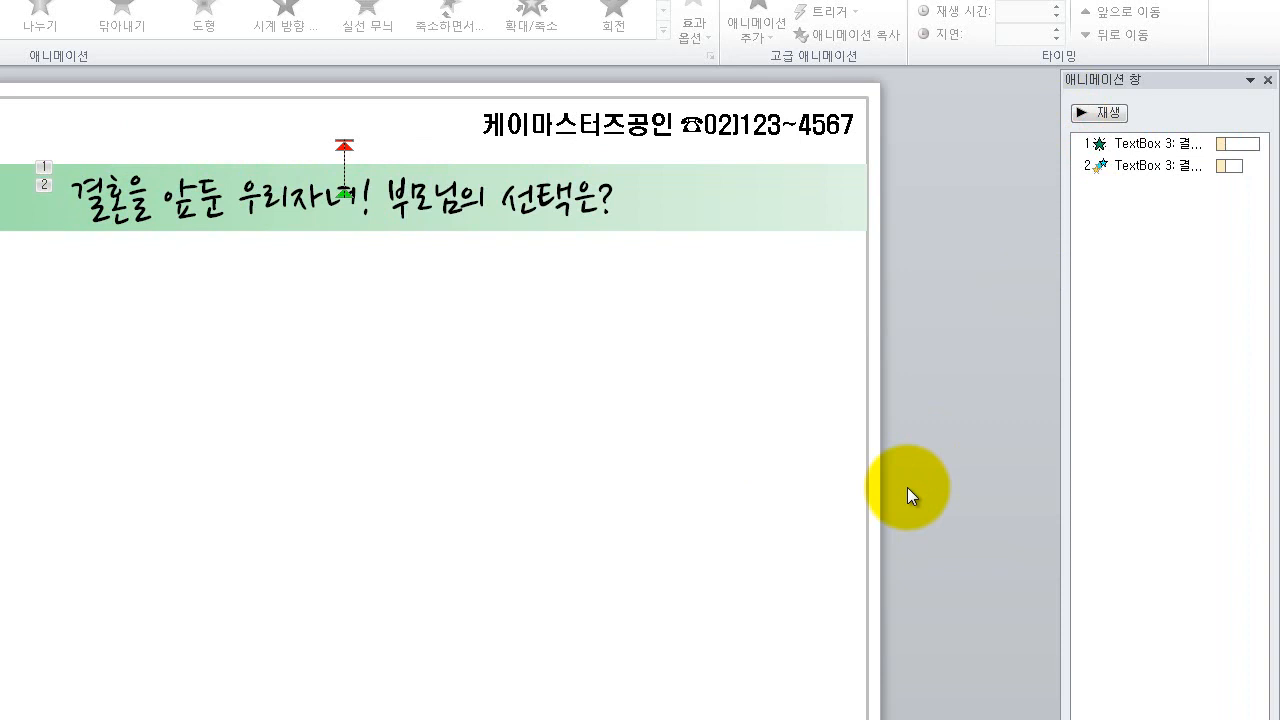
pyautogui.click(1140, 146)
pyautogui.click(1140, 166)
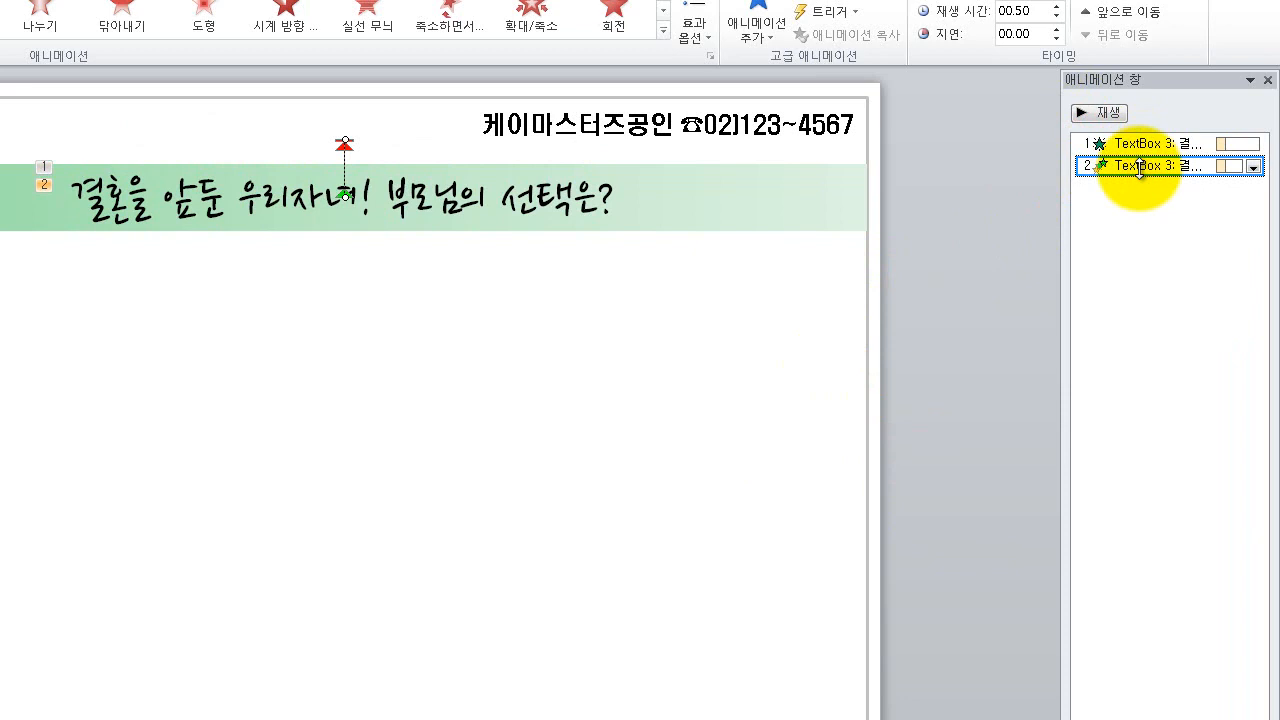
pyautogui.moveTo(1140, 168); pyautogui.dragTo(1138, 148)
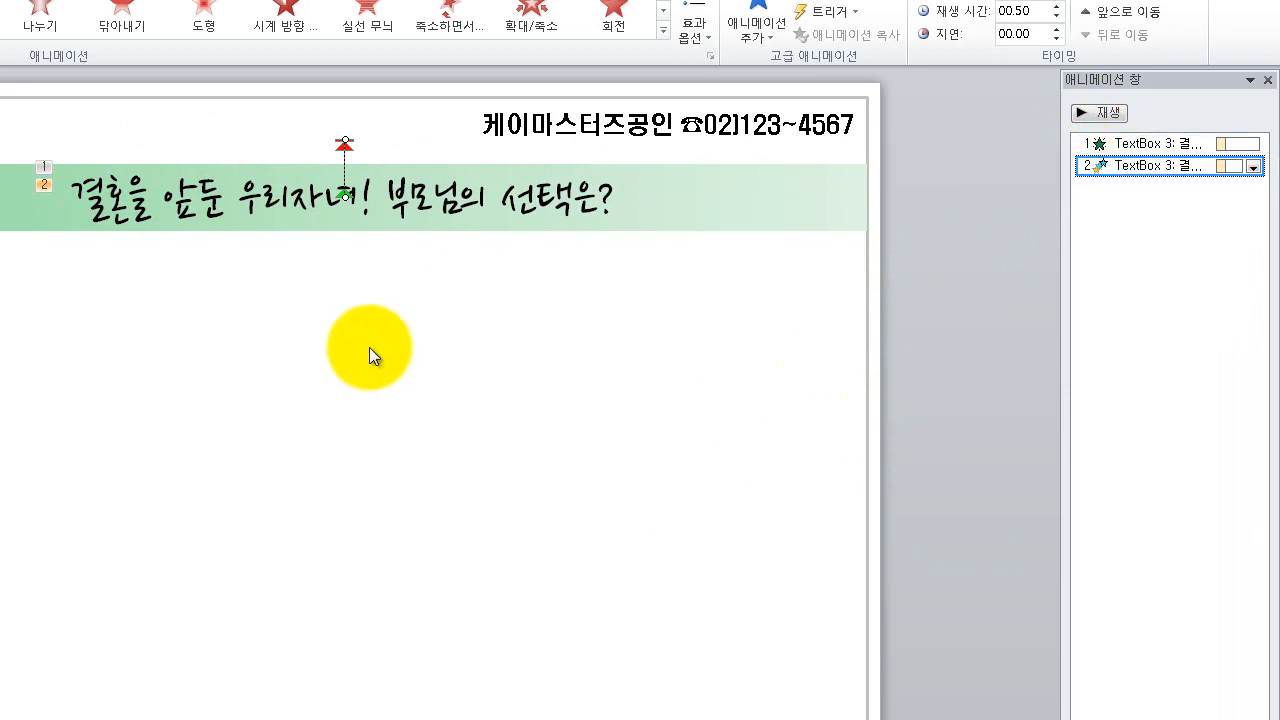
pyautogui.click(167, 424)
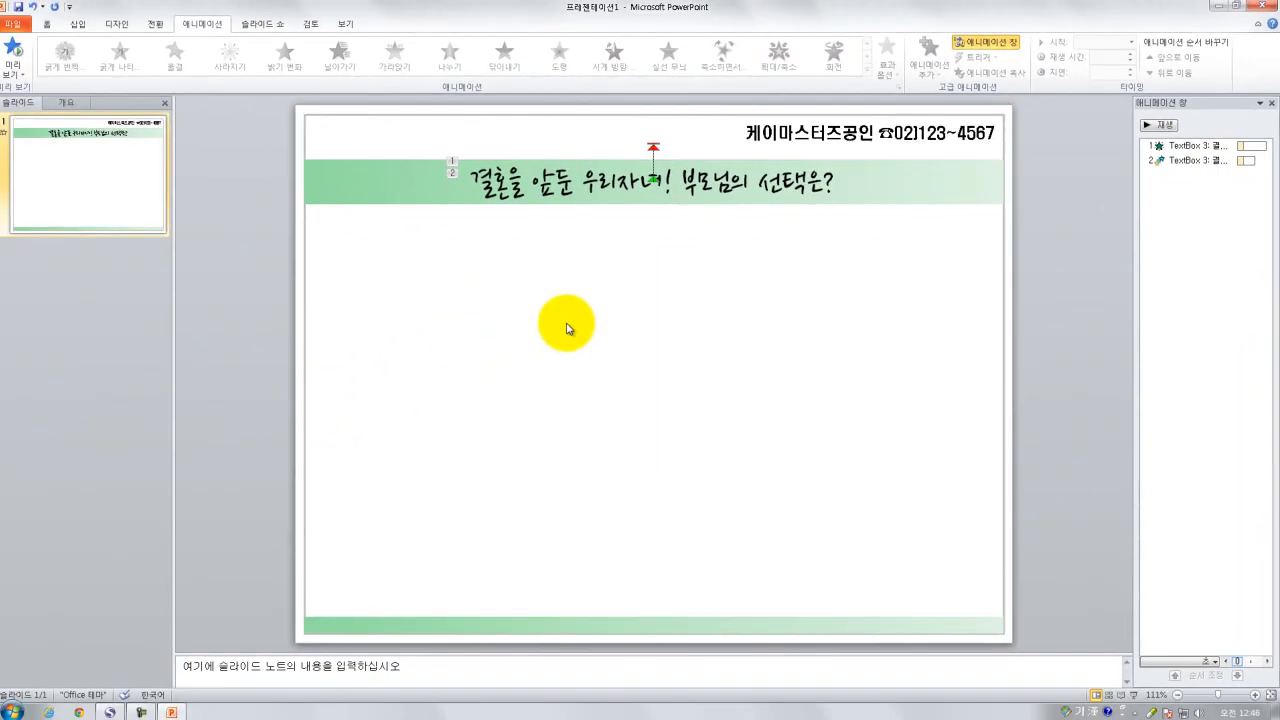
# Run the slide show from the start, play the heading's Fade and Wave effects, and return to editing
pyautogui.press('F5')
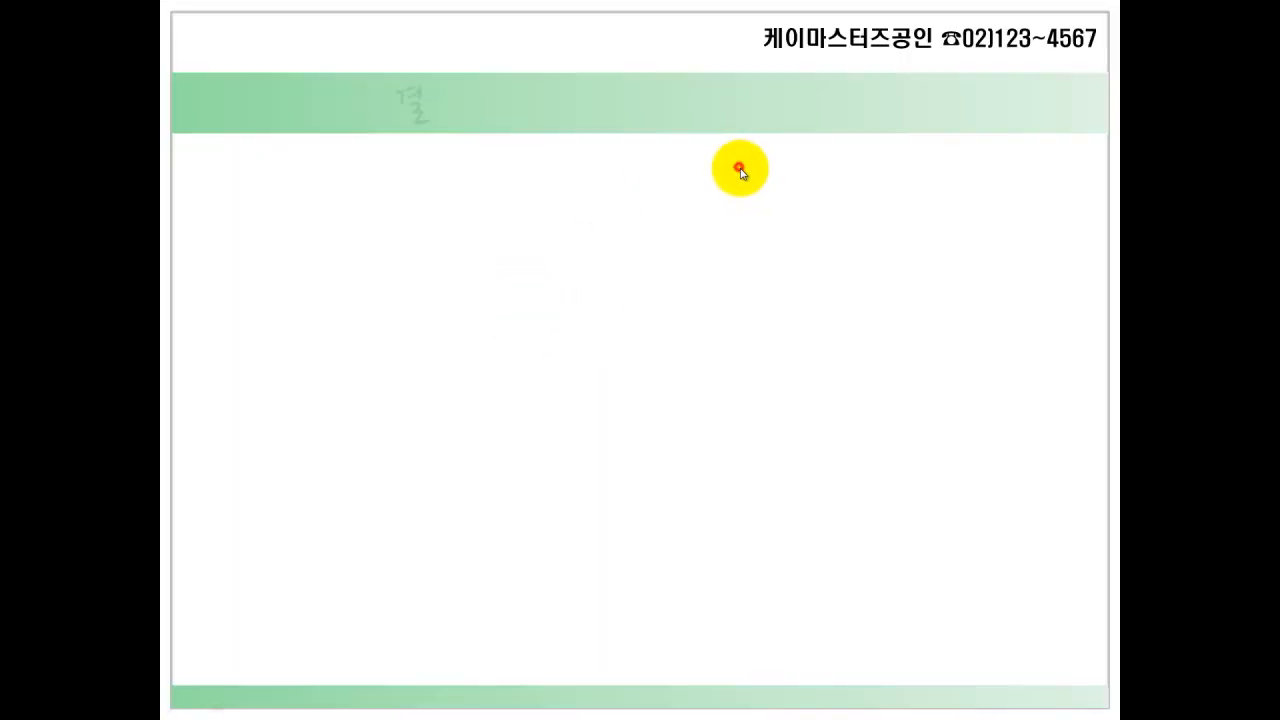
pyautogui.click(739, 170)
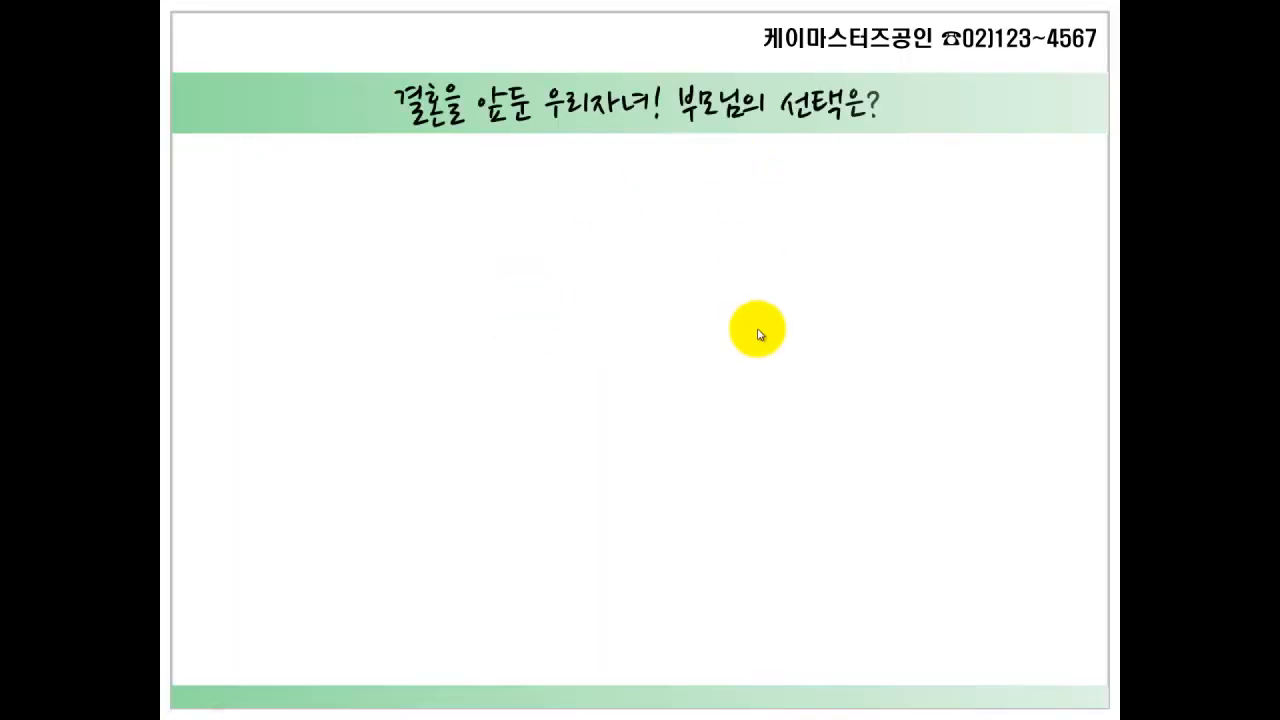
pyautogui.click(758, 330)
pyautogui.press('Escape')
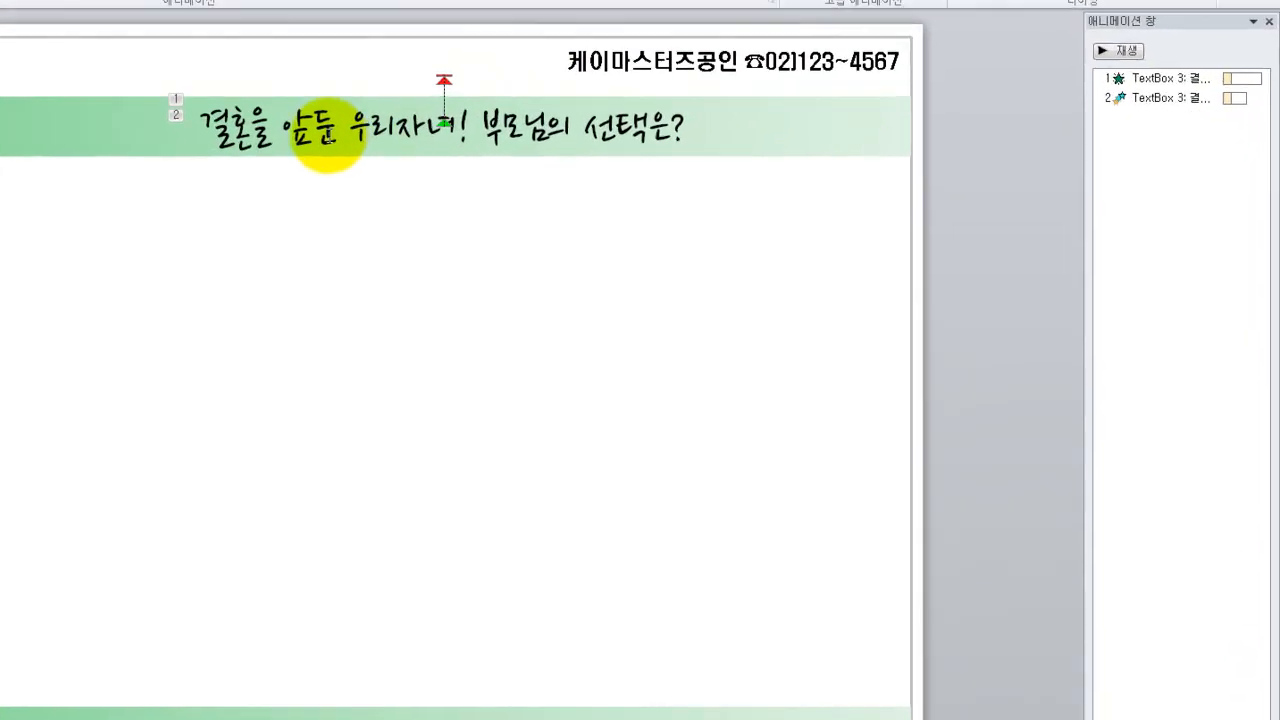
pyautogui.click(332, 132)
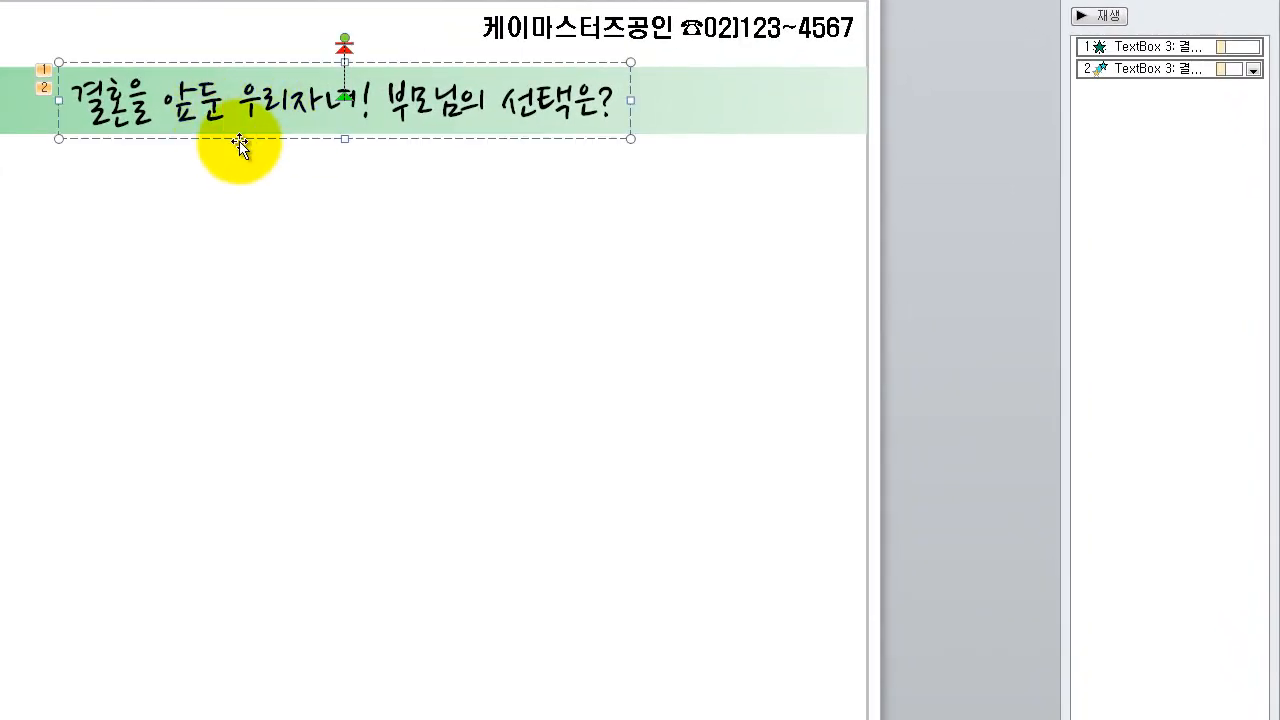
pyautogui.click(157, 64)
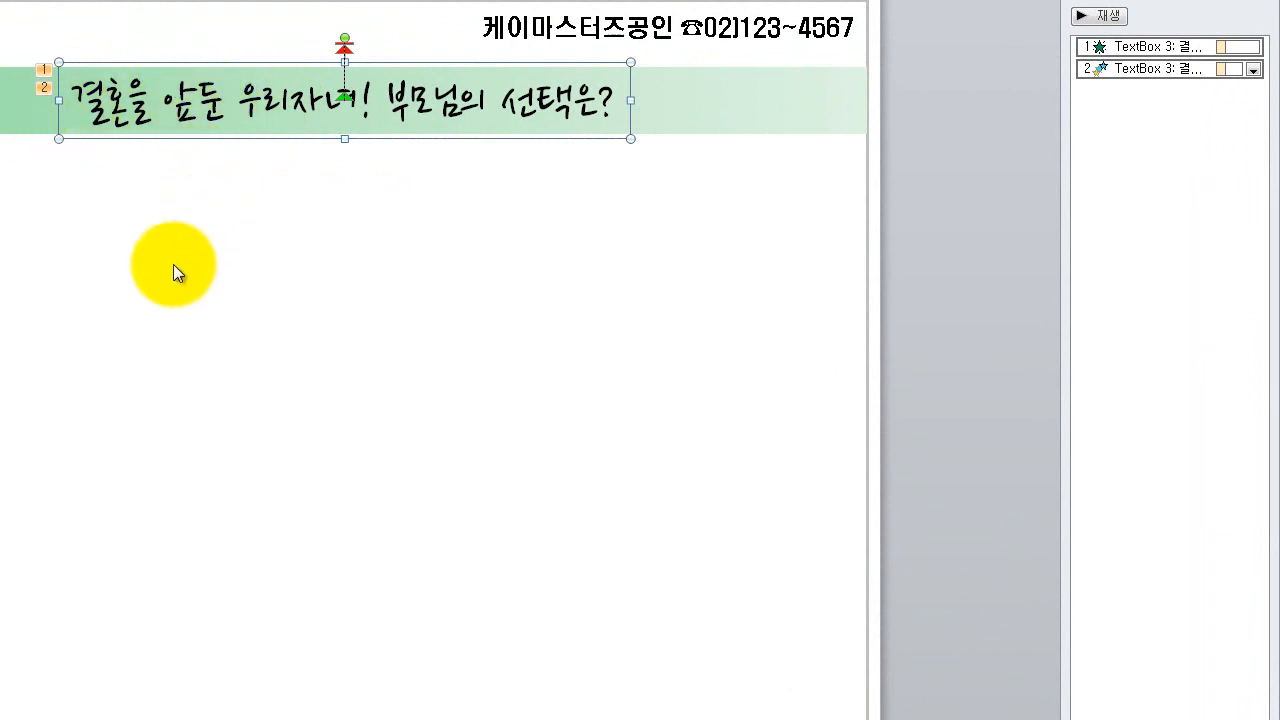
pyautogui.click(265, 294)
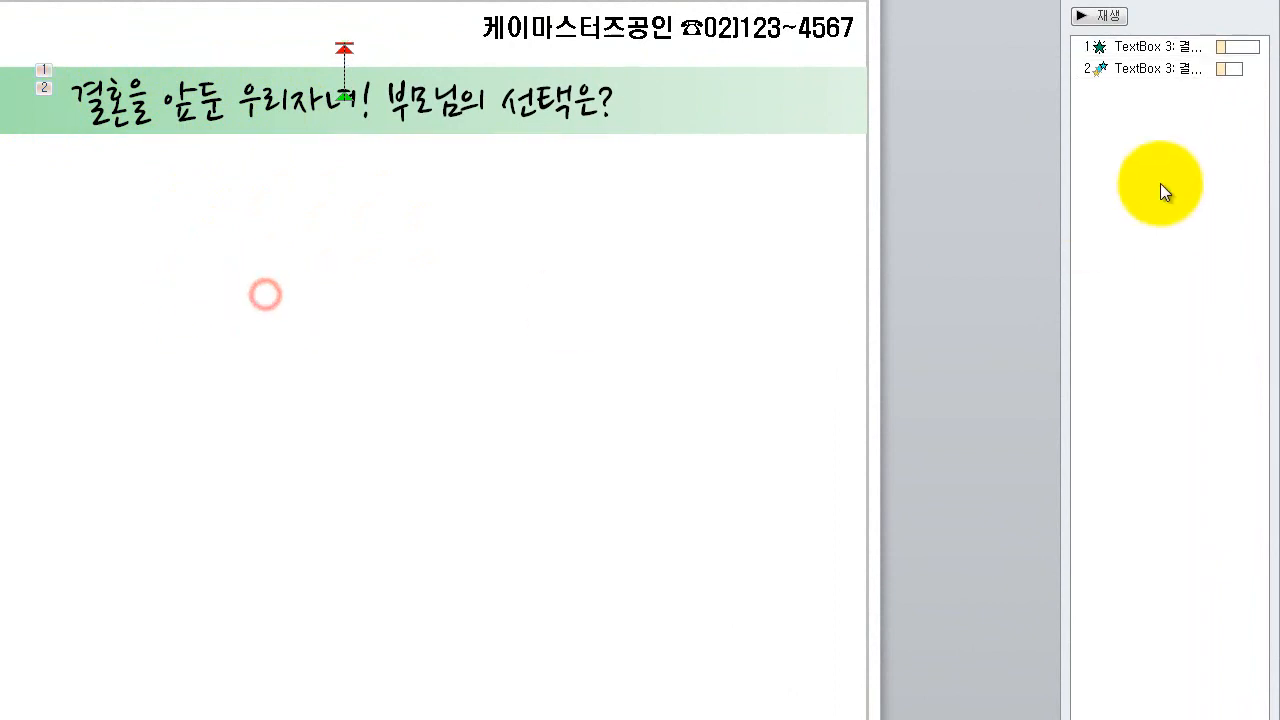
# Set the heading's Wave animation to start after the previous effect (이전 효과 다음에 시작)
pyautogui.click(1141, 69)
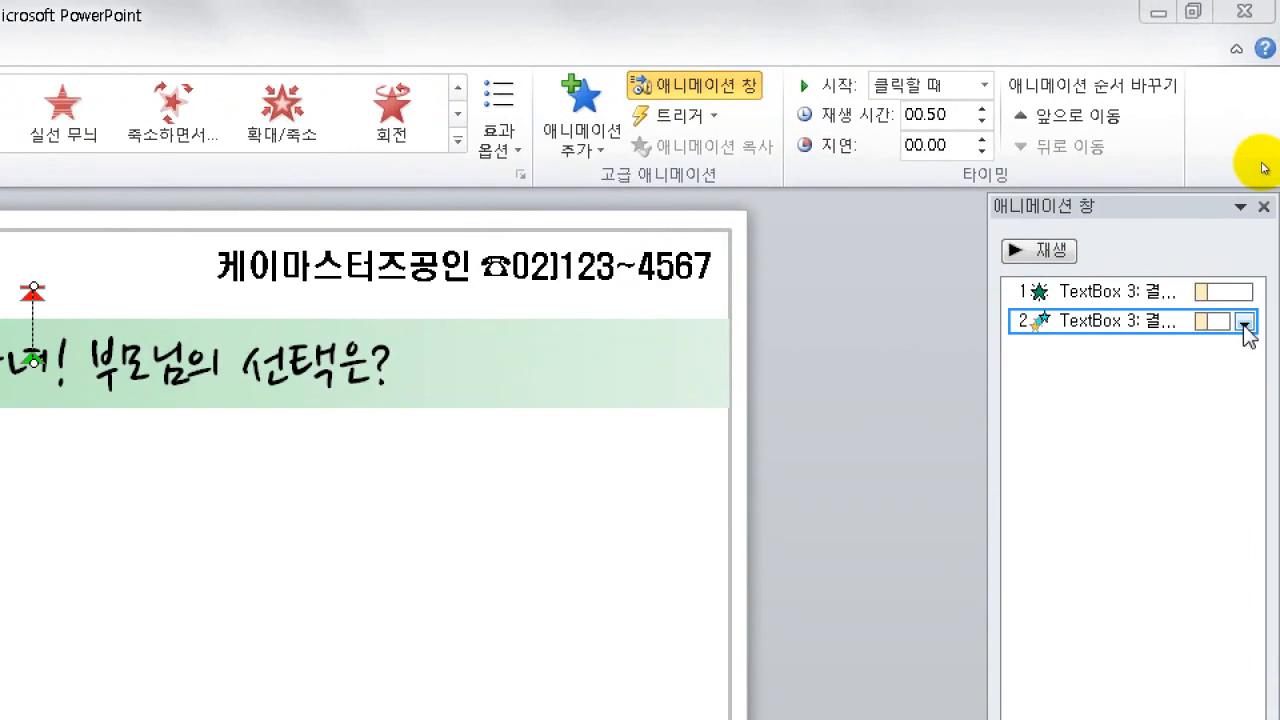
pyautogui.click(1244, 326)
pyautogui.click(1244, 326)
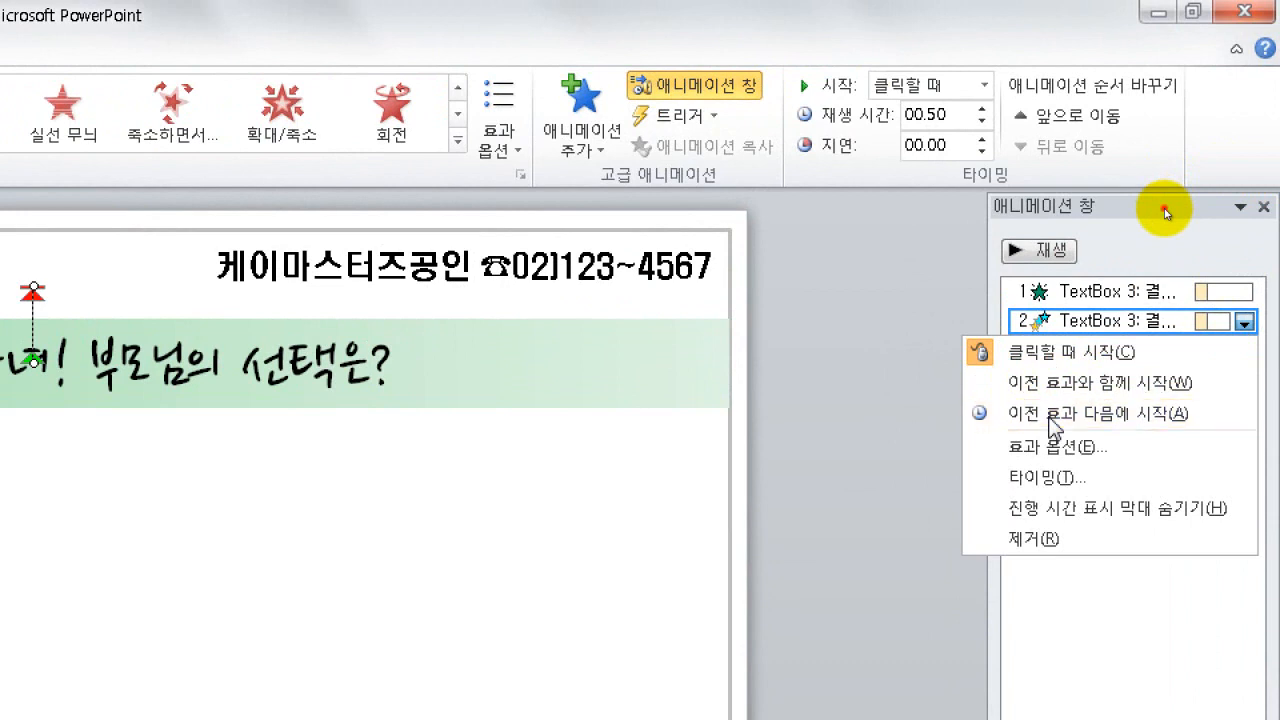
pyautogui.click(1053, 425)
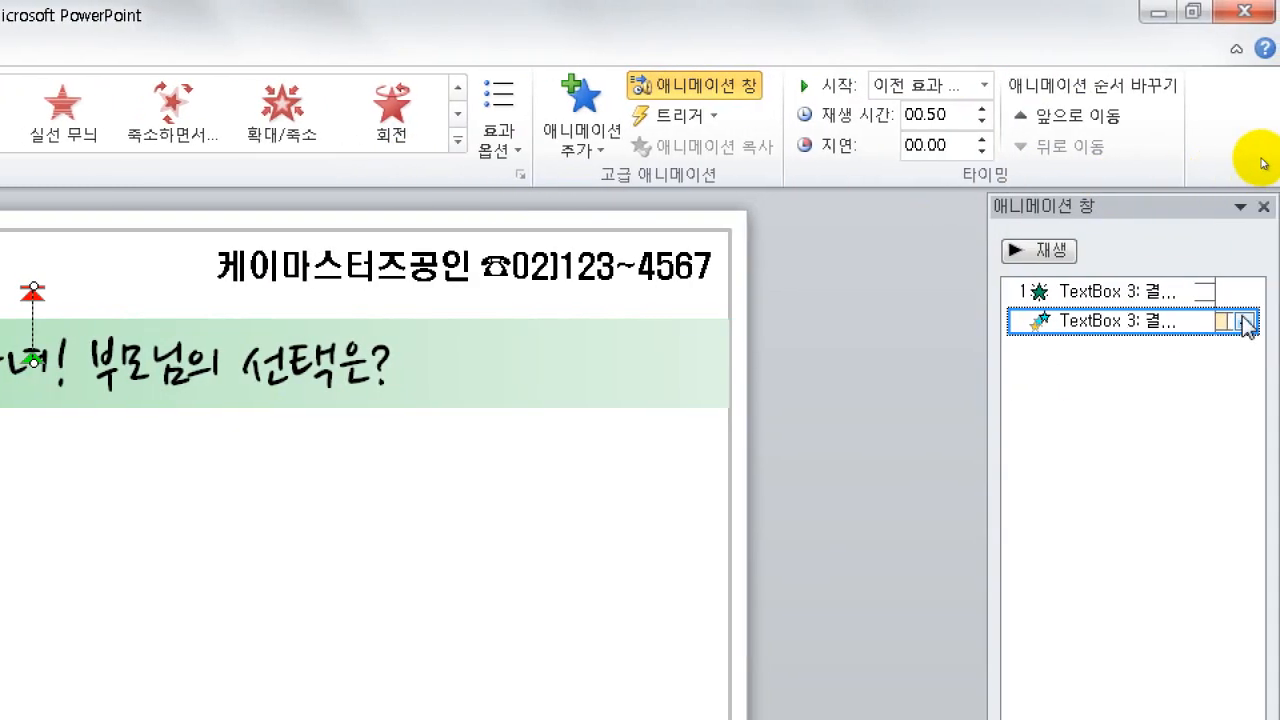
pyautogui.click(1245, 322)
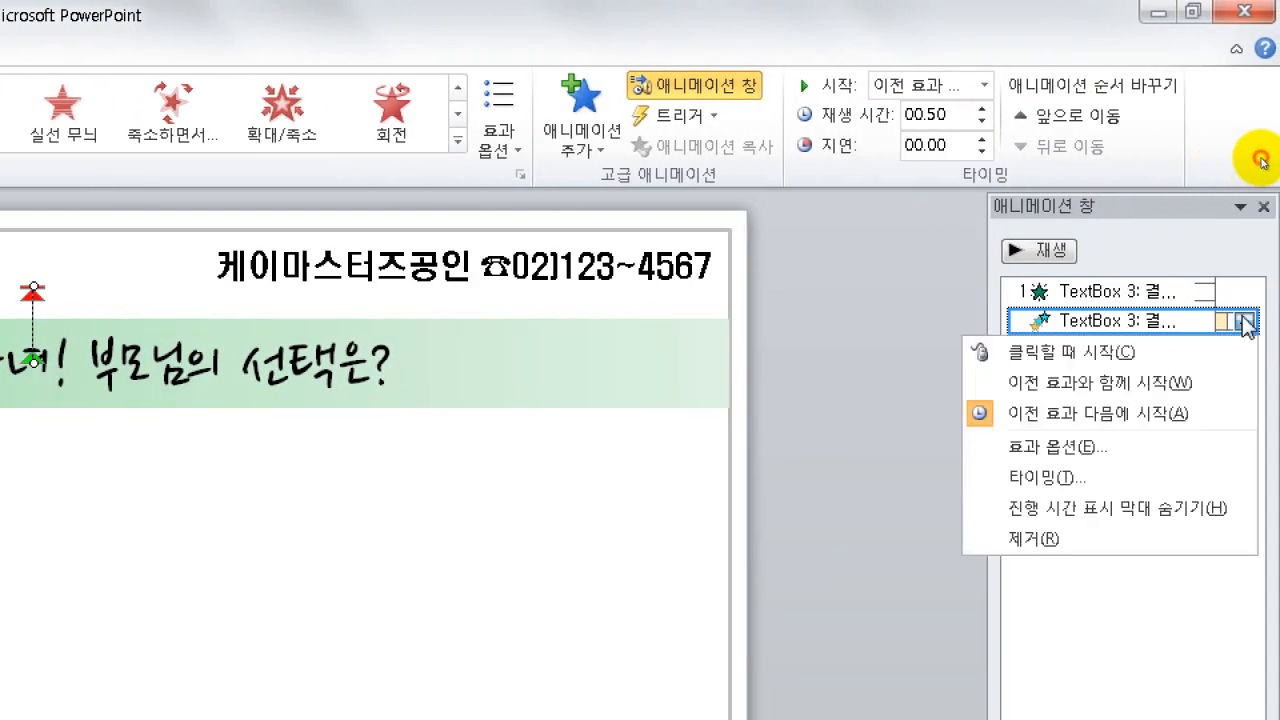
pyautogui.click(1080, 418)
pyautogui.click(860, 435)
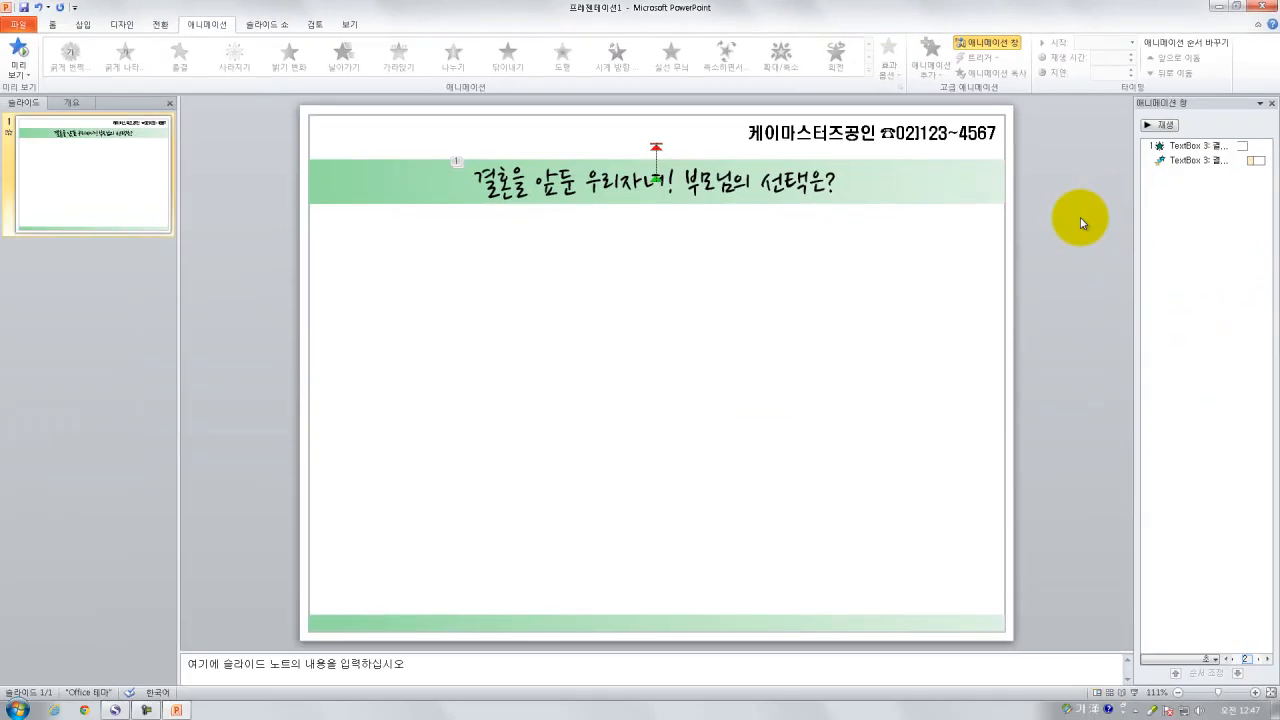
# Play the slide show from the first slide to check the heading's automatic Fade-then-Wave sequence, and exit the show
pyautogui.press('F5')
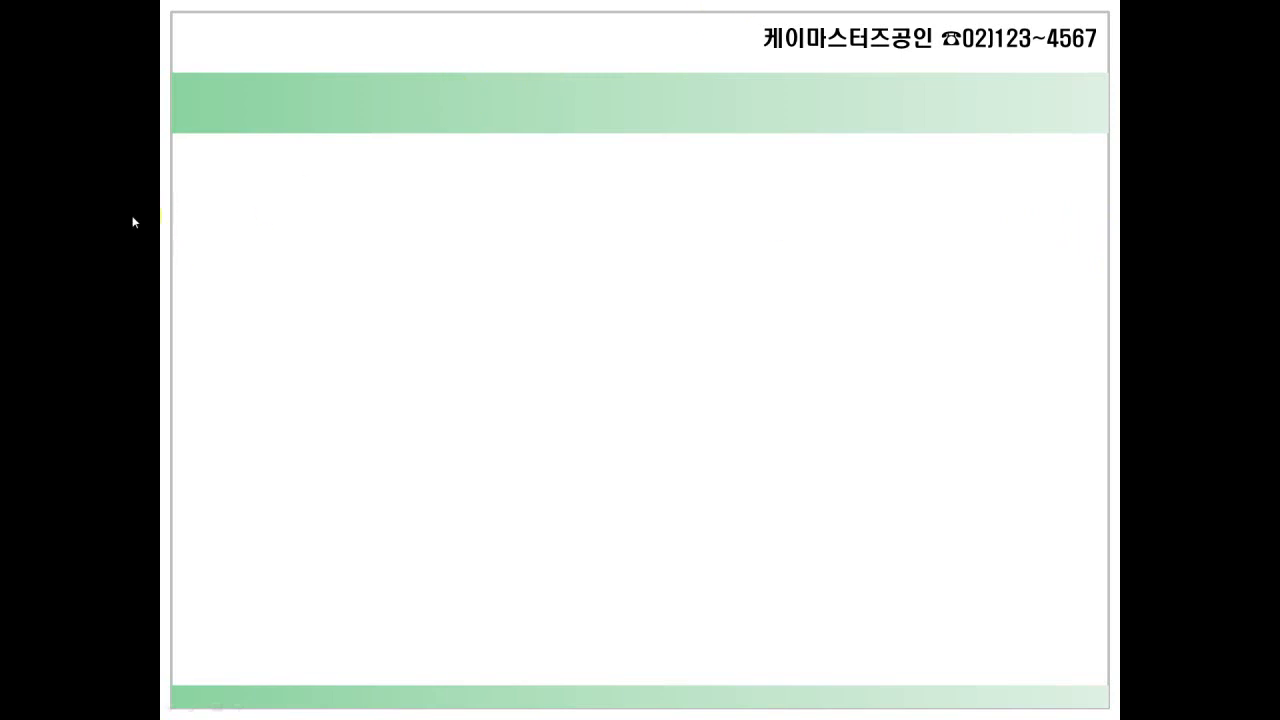
pyautogui.click(168, 220)
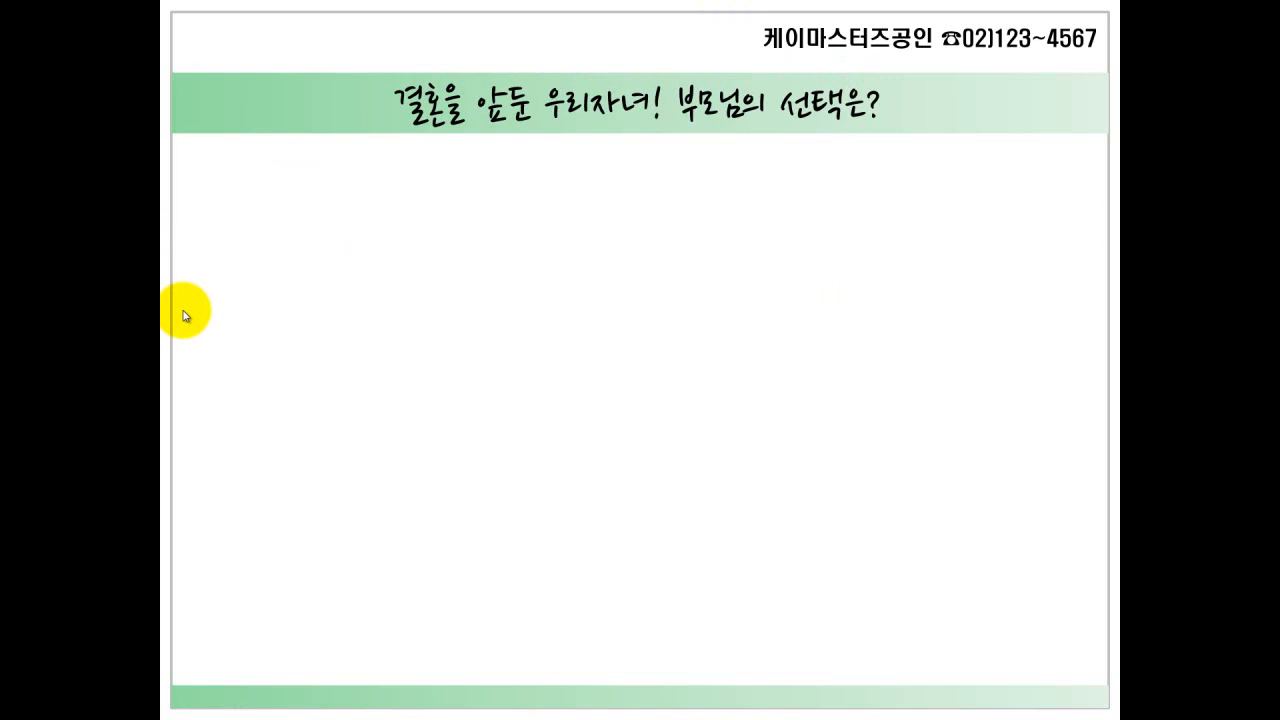
pyautogui.press('Escape')
pyautogui.click(230, 313)
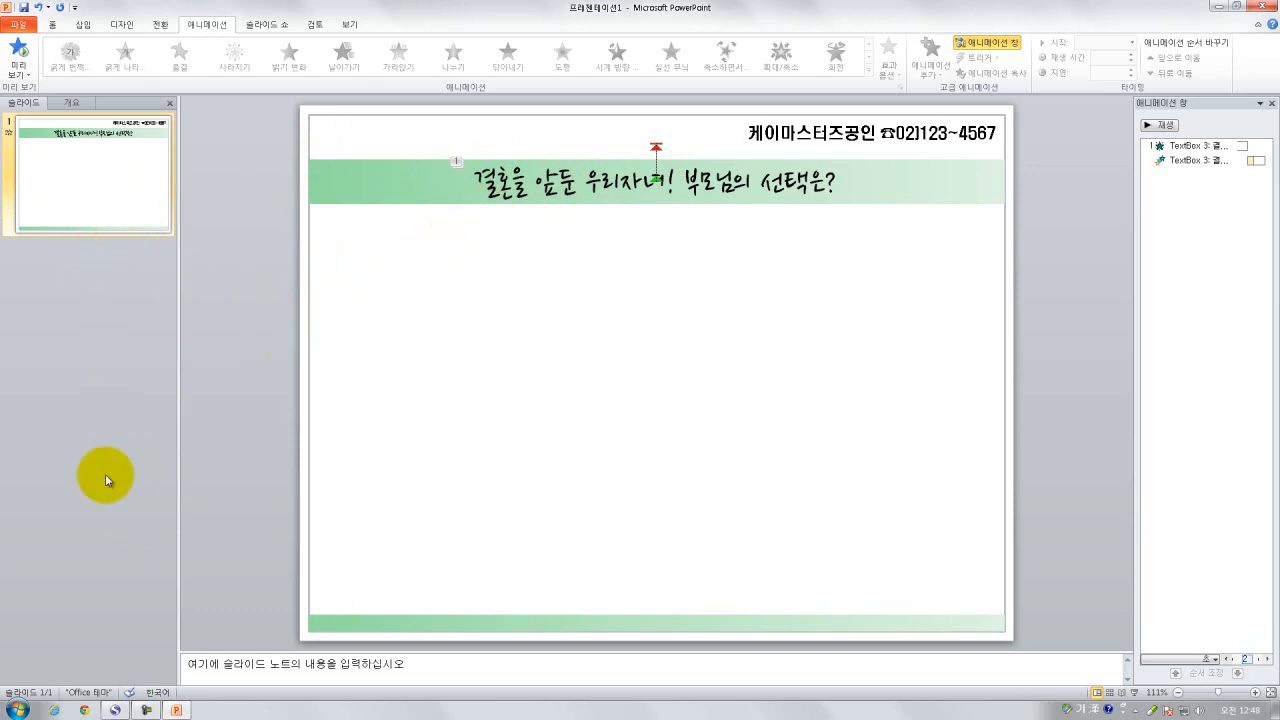
# Duplicate the first slide four times to make five identical slides with the animated heading
pyautogui.click(81, 214)
pyautogui.hotkey('ctrl', 'd')
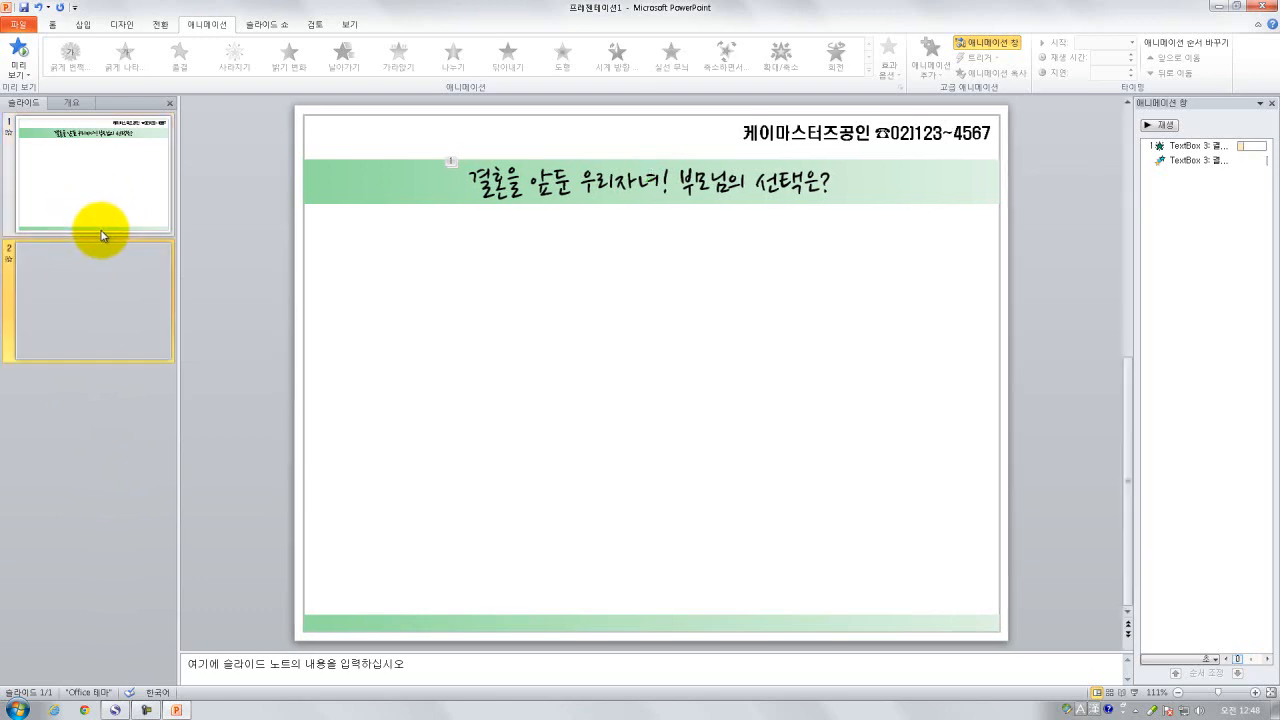
pyautogui.hotkey('ctrl', 'd')
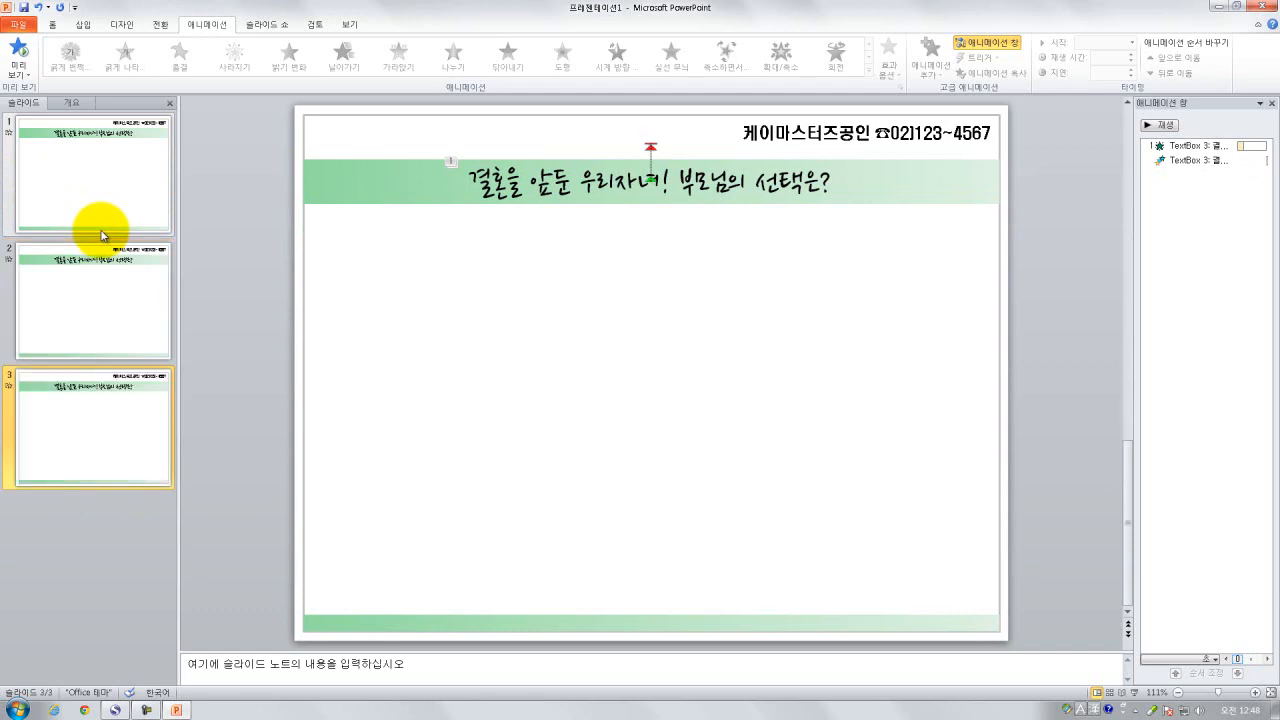
pyautogui.hotkey('ctrl', 'd')
pyautogui.hotkey('ctrl', 'd')
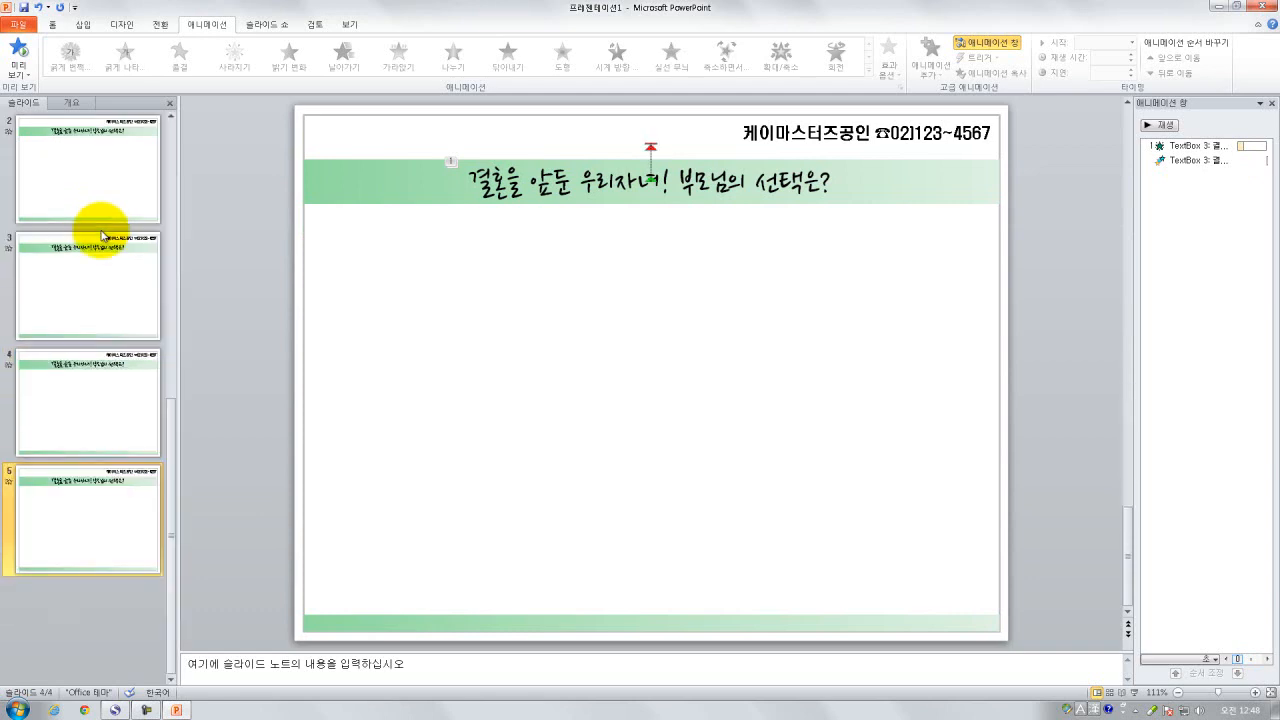
# Look through the five slides one by one and check the heading's copied animations on slide 2
pyautogui.moveTo(171, 443); pyautogui.dragTo(166, 193)
pyautogui.click(106, 192)
pyautogui.click(104, 305)
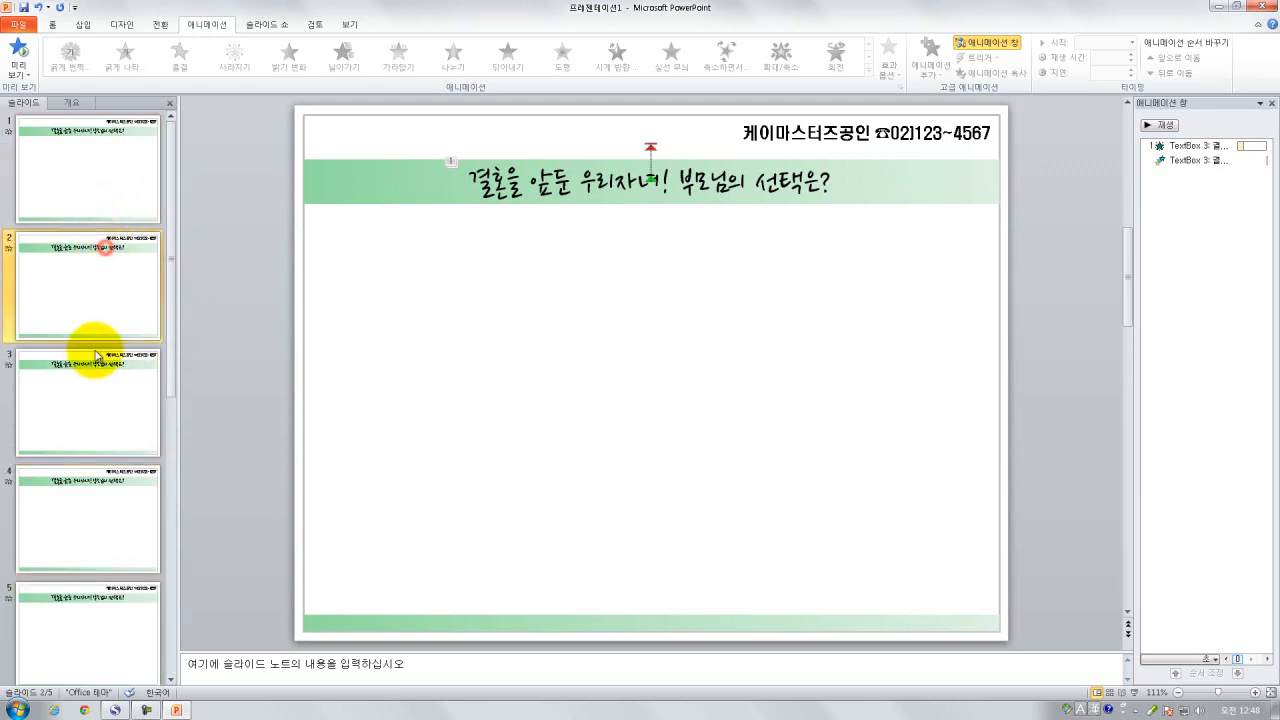
pyautogui.click(91, 378)
pyautogui.click(89, 302)
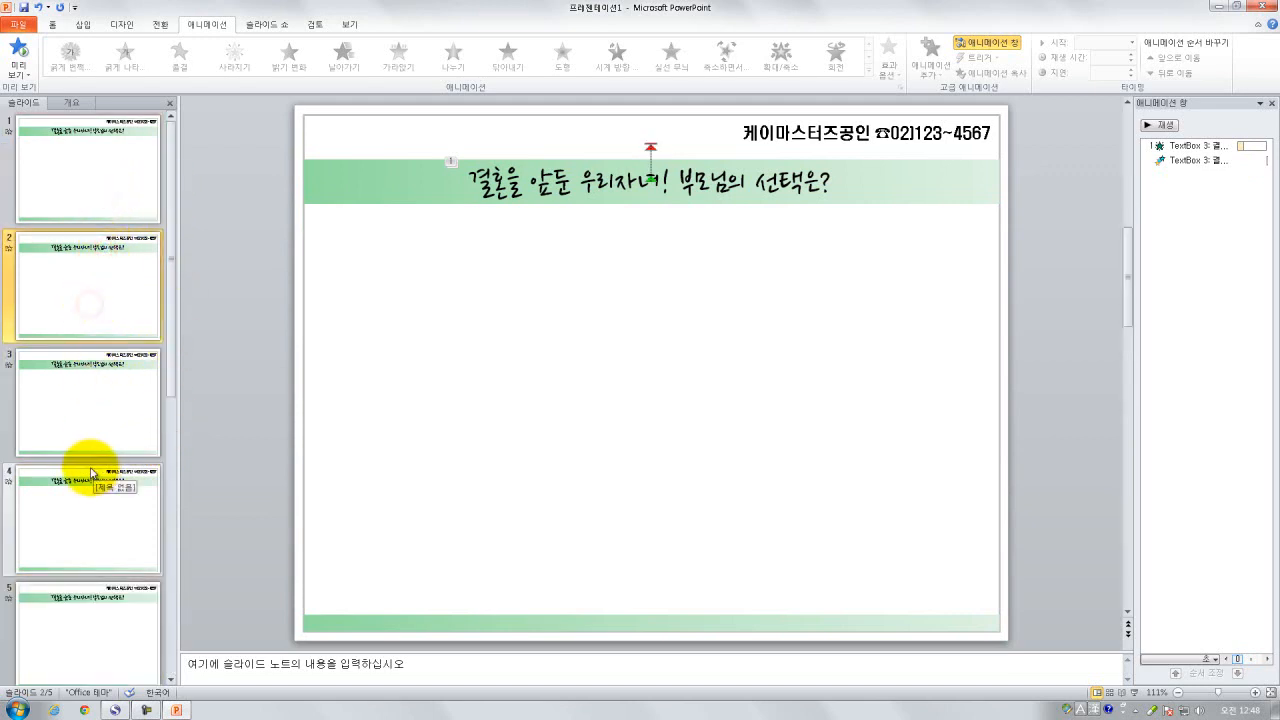
pyautogui.click(490, 183)
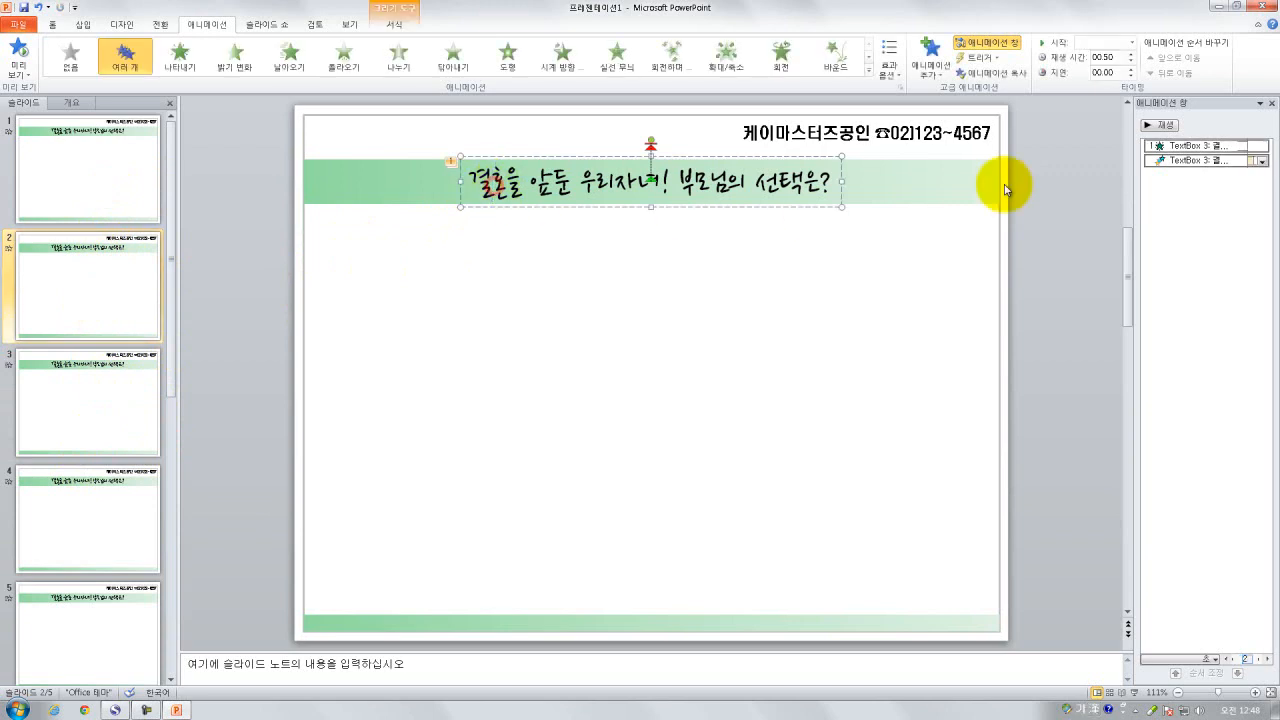
pyautogui.click(118, 420)
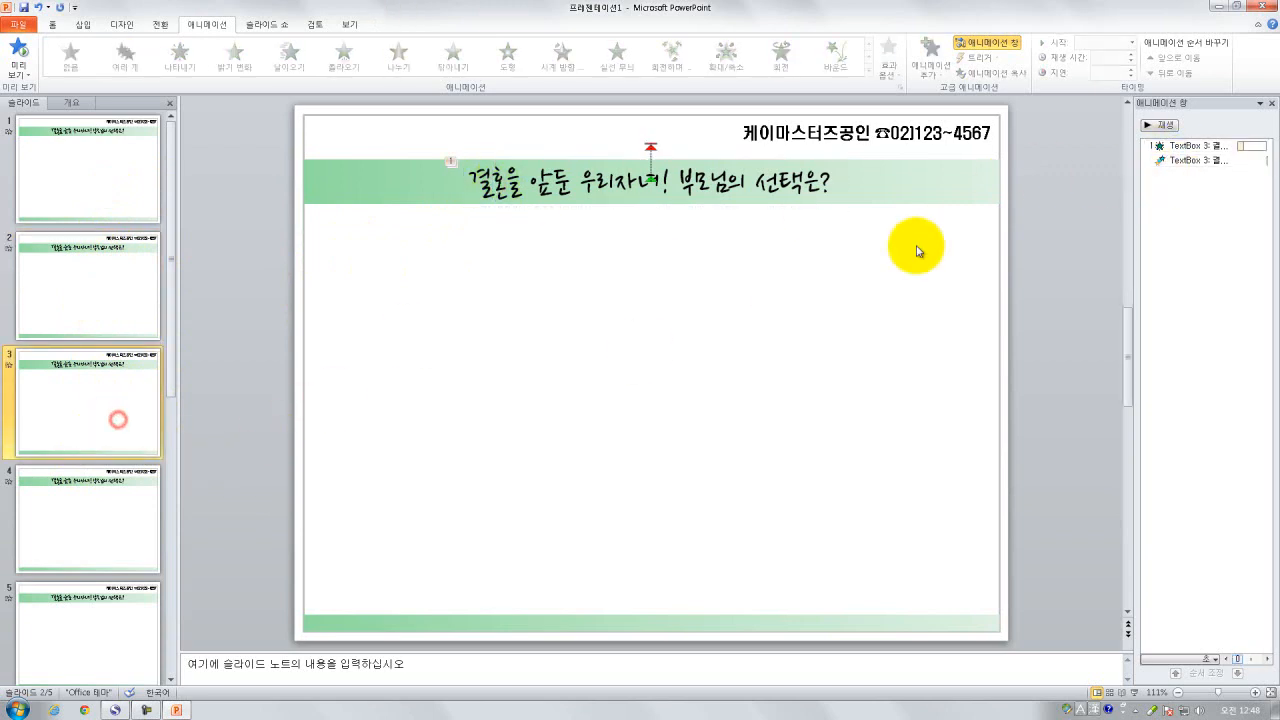
pyautogui.click(111, 530)
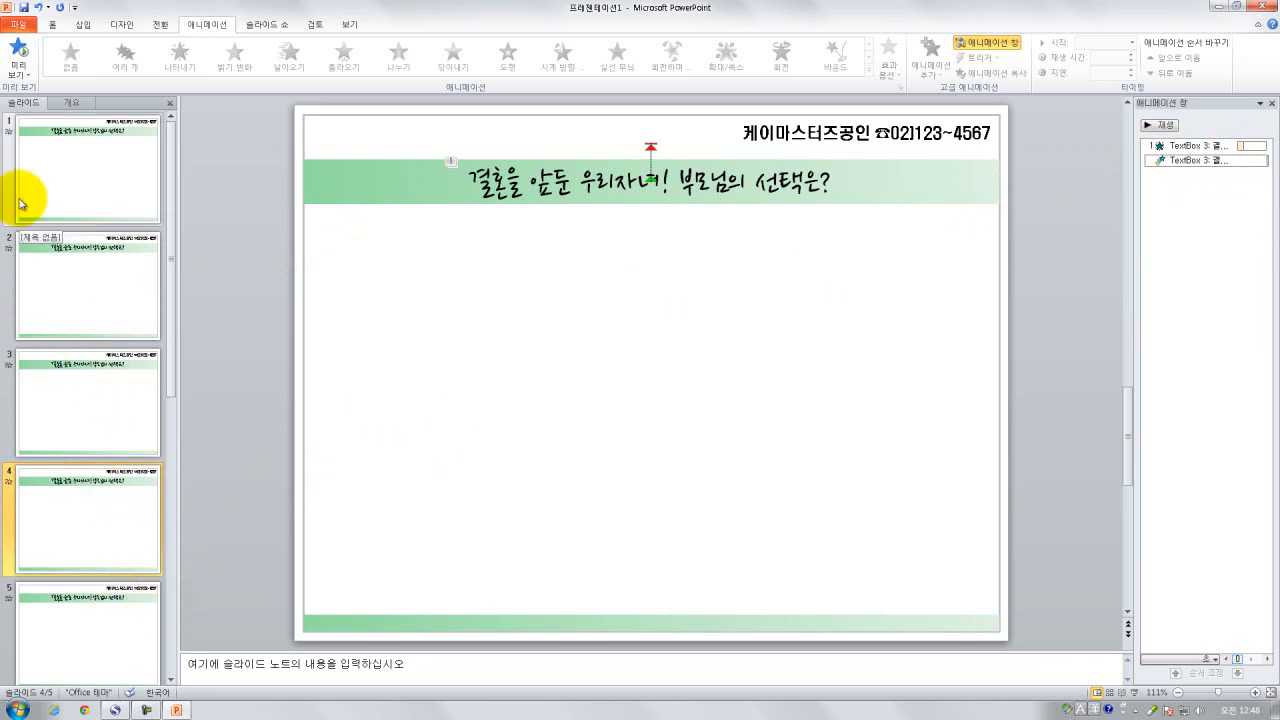
pyautogui.click(50, 162)
pyautogui.click(56, 614)
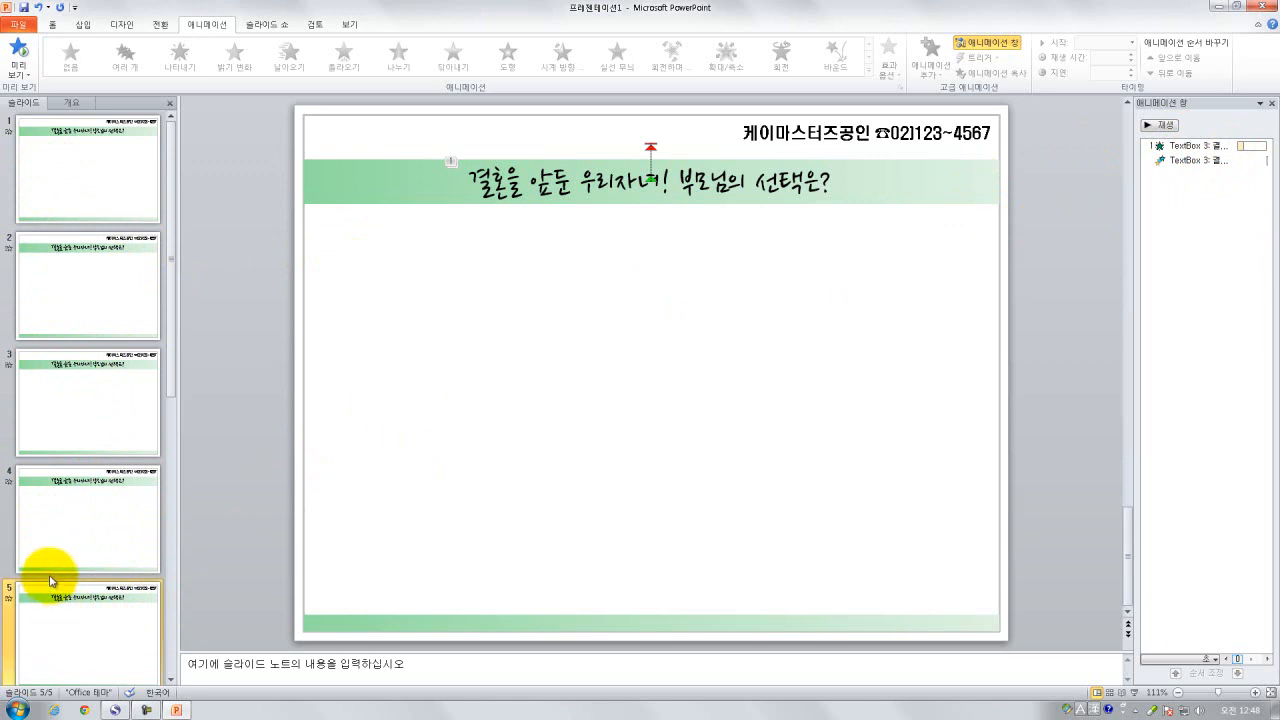
pyautogui.click(87, 205)
pyautogui.click(89, 290)
pyautogui.click(90, 374)
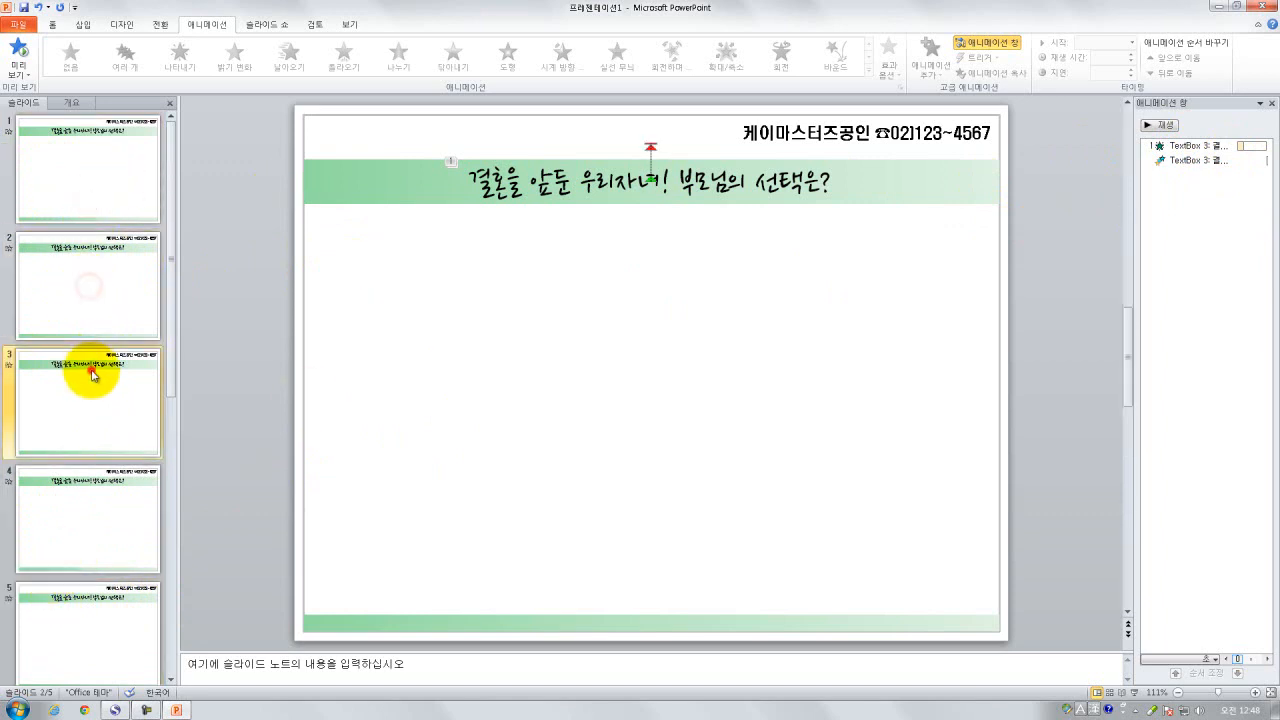
pyautogui.click(72, 506)
pyautogui.click(70, 614)
pyautogui.click(83, 172)
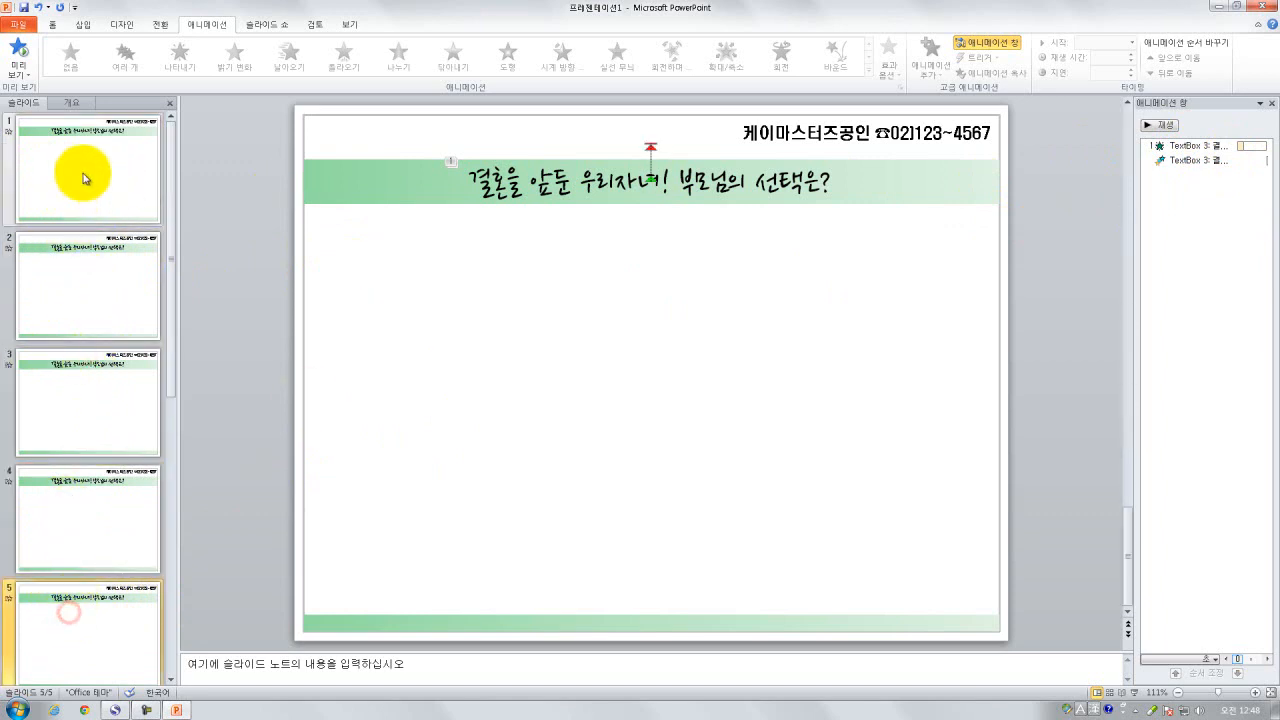
# Replace the heading text on slide 2 with "집을 사줄까? 아니면 전세를 해줄까?"
pyautogui.click(81, 275)
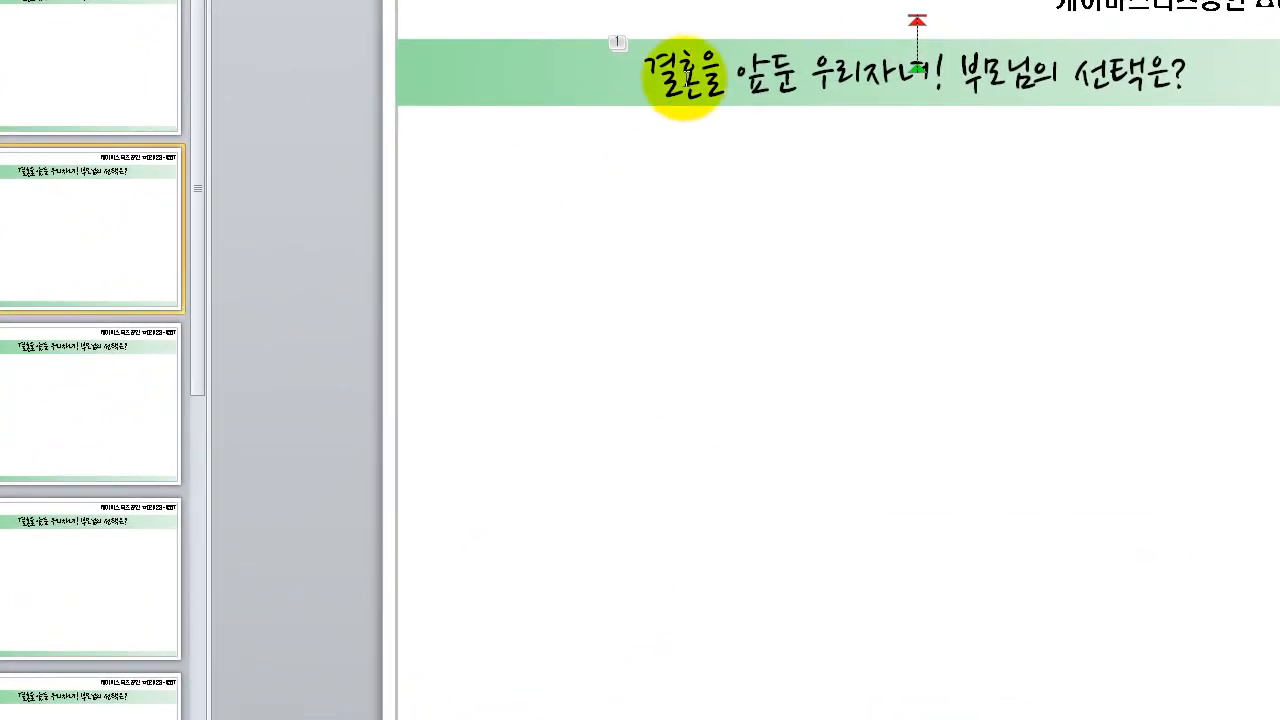
pyautogui.click(705, 62)
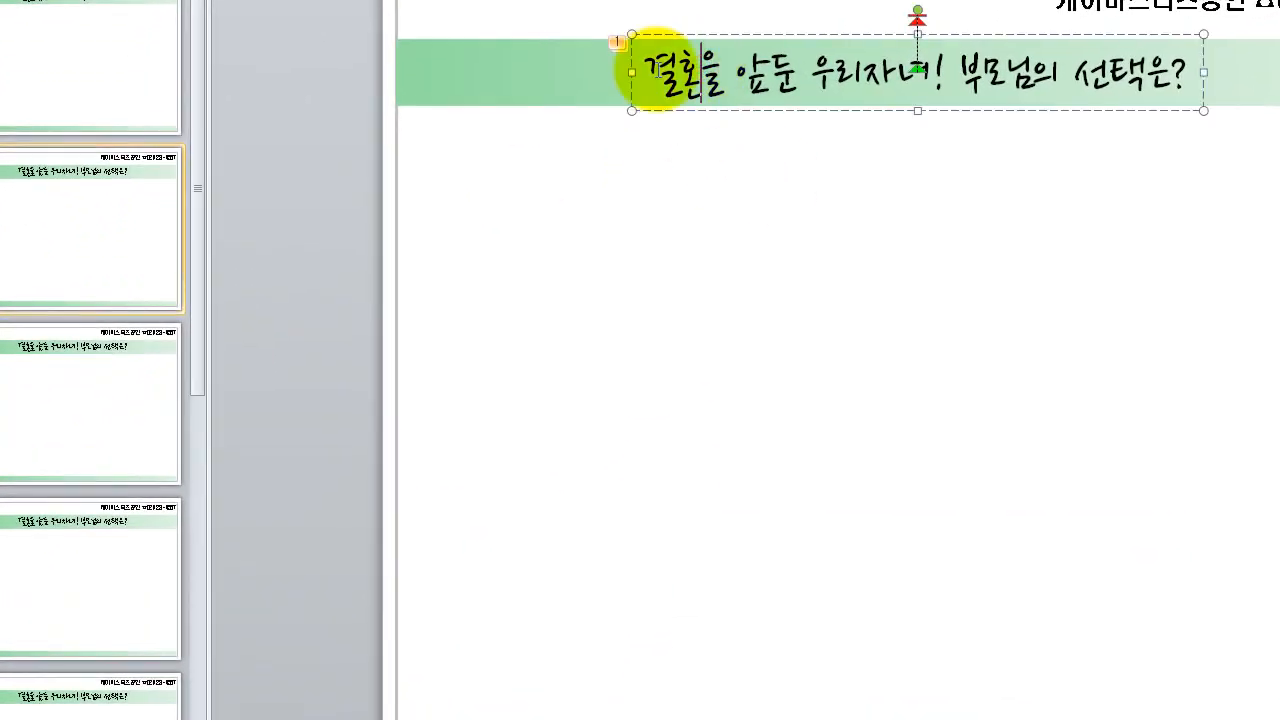
pyautogui.moveTo(655, 68); pyautogui.dragTo(1212, 80)
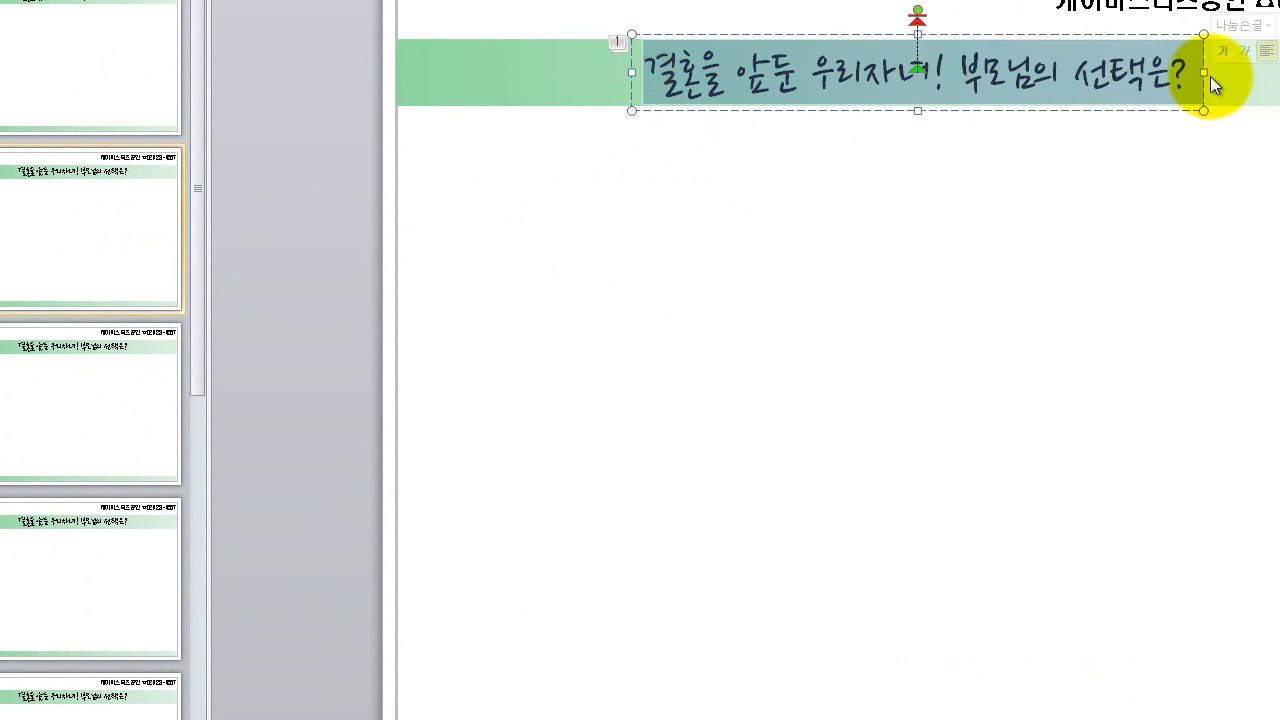
pyautogui.write('저븜')
pyautogui.press('BackSpace')
pyautogui.press('BackSpace')
pyautogui.press('BackSpace')
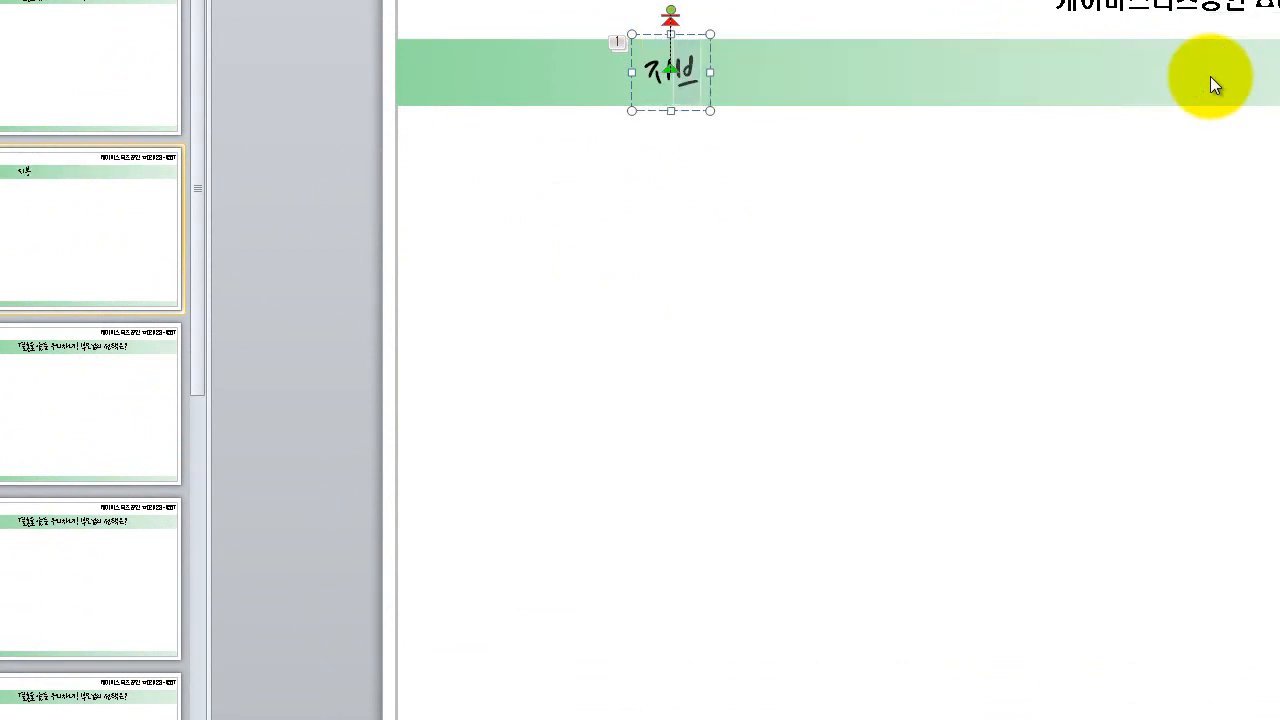
pyautogui.press('BackSpace')
pyautogui.write('ㅈㅂ')
pyautogui.press('BackSpace')
pyautogui.press('BackSpace')
pyautogui.write('저ㅂ을 사줄까')
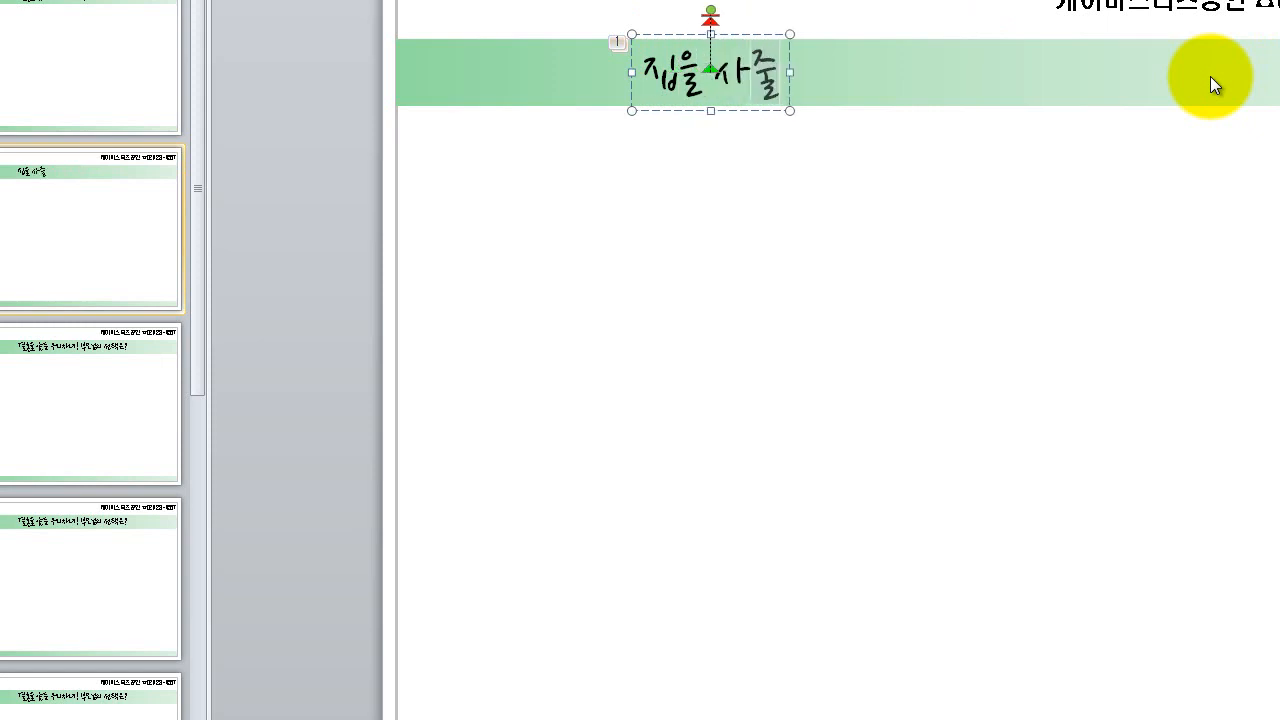
pyautogui.write('? 아니면 전셀')
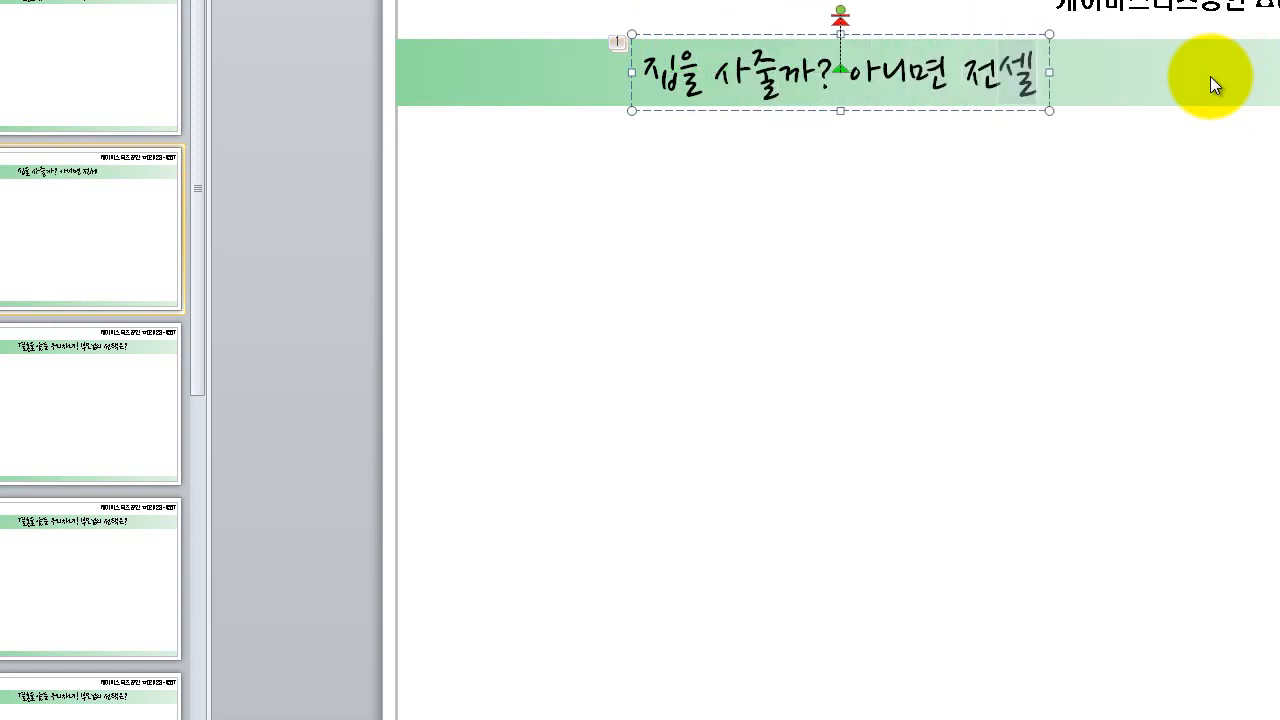
pyautogui.write('ㅡㄹ 해줄까')
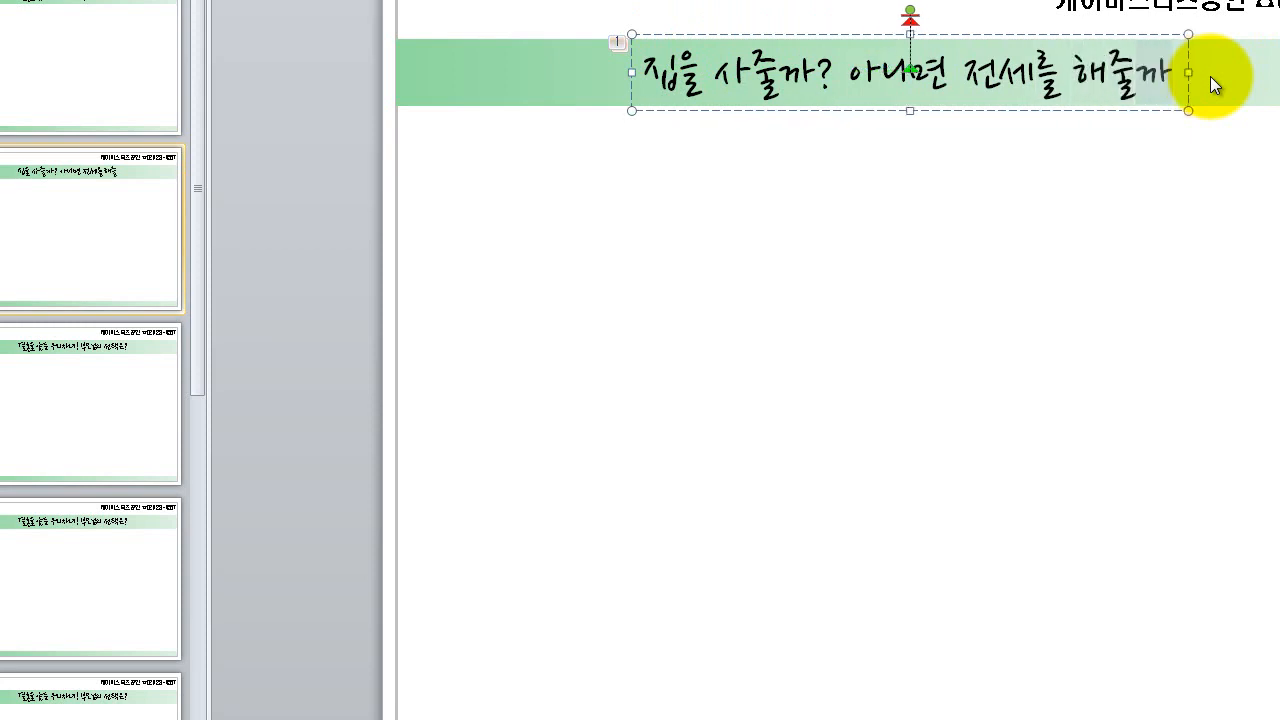
pyautogui.write('?')
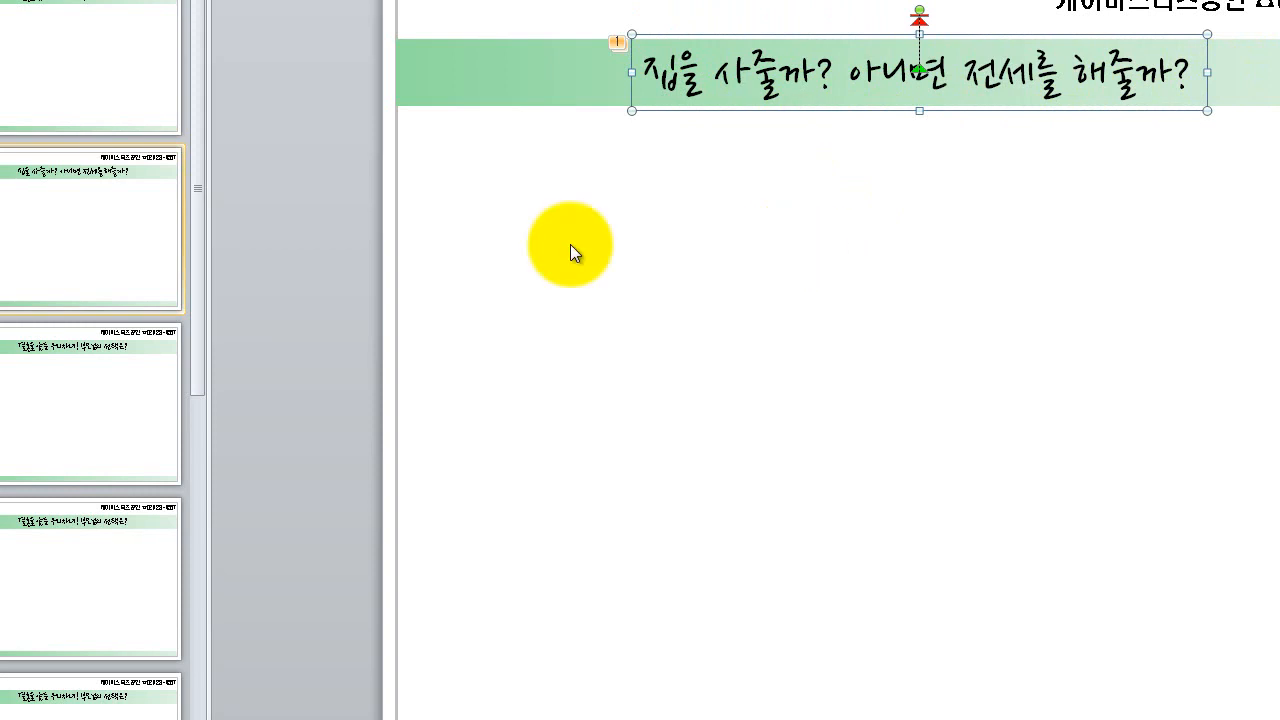
# Replace the heading text on slide 3 with "두마리의 토끼를 다 잡을 수 없을까? 바로 이거야!!"
pyautogui.click(64, 388)
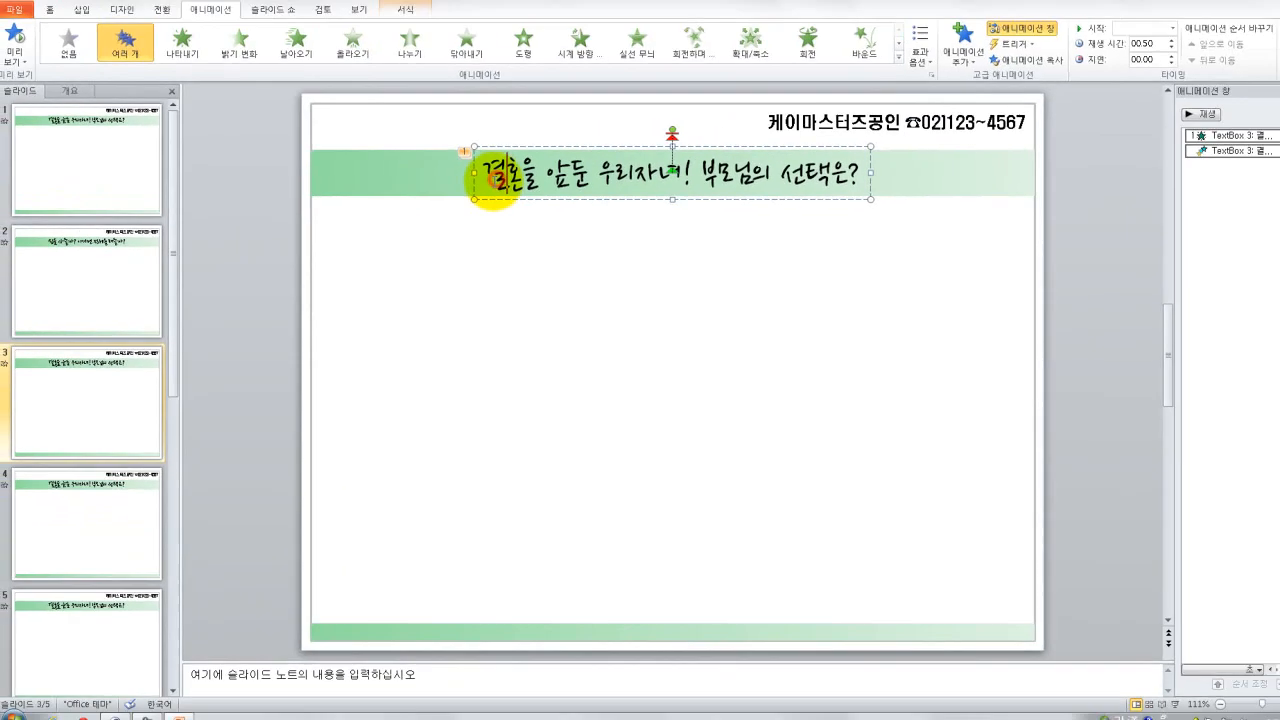
pyautogui.moveTo(614, 78); pyautogui.dragTo(1173, 103)
pyautogui.write('두마리의 토')
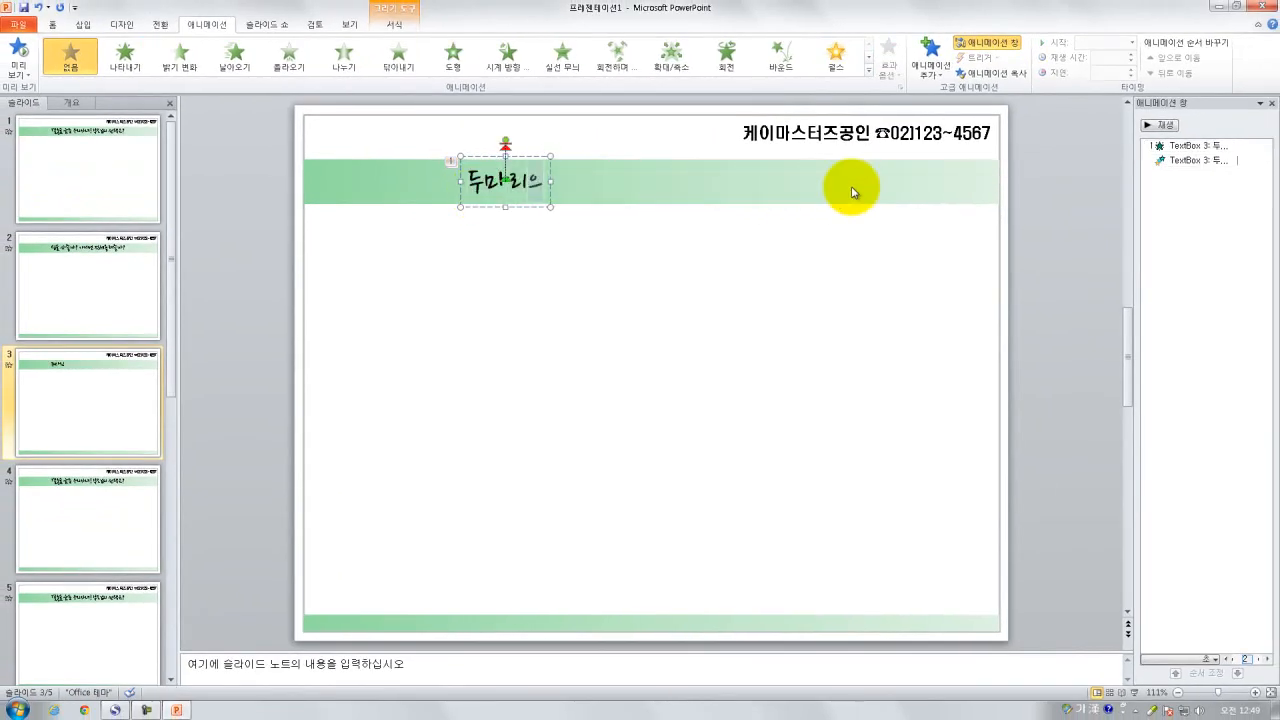
pyautogui.write('끼')
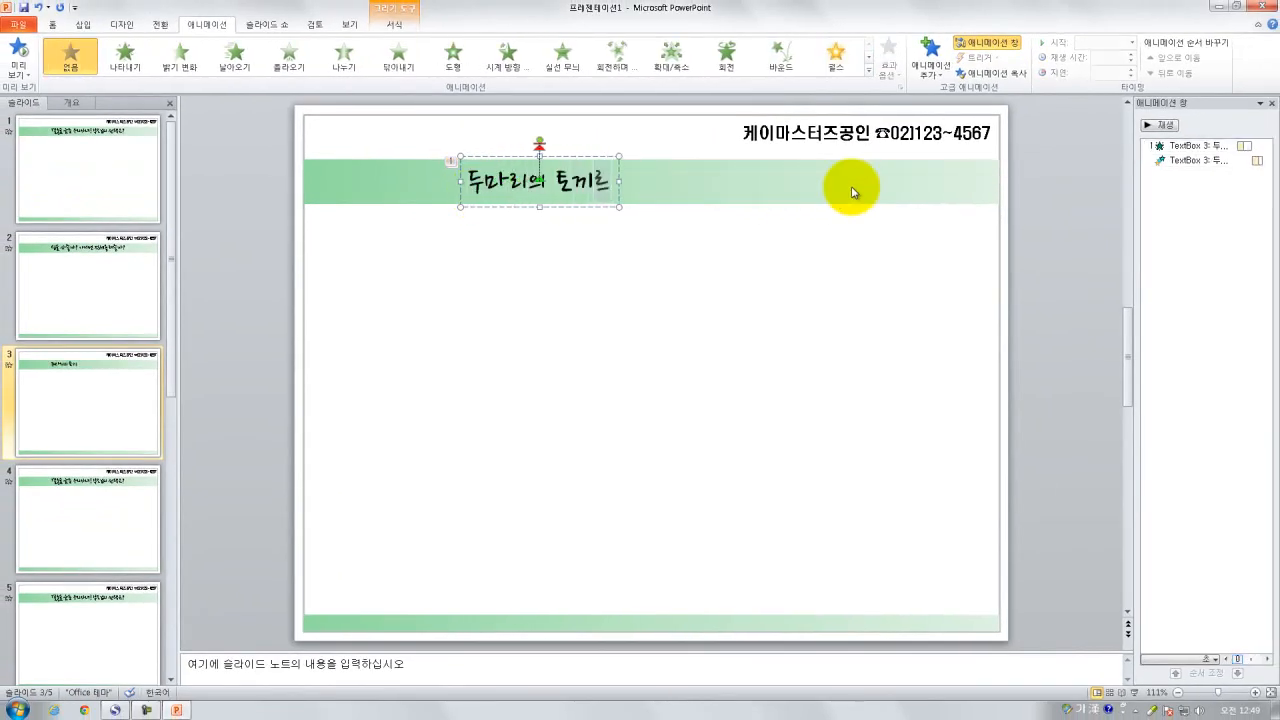
pyautogui.write('를 다 잡ㅇ')
pyautogui.write(' 수 없을까')
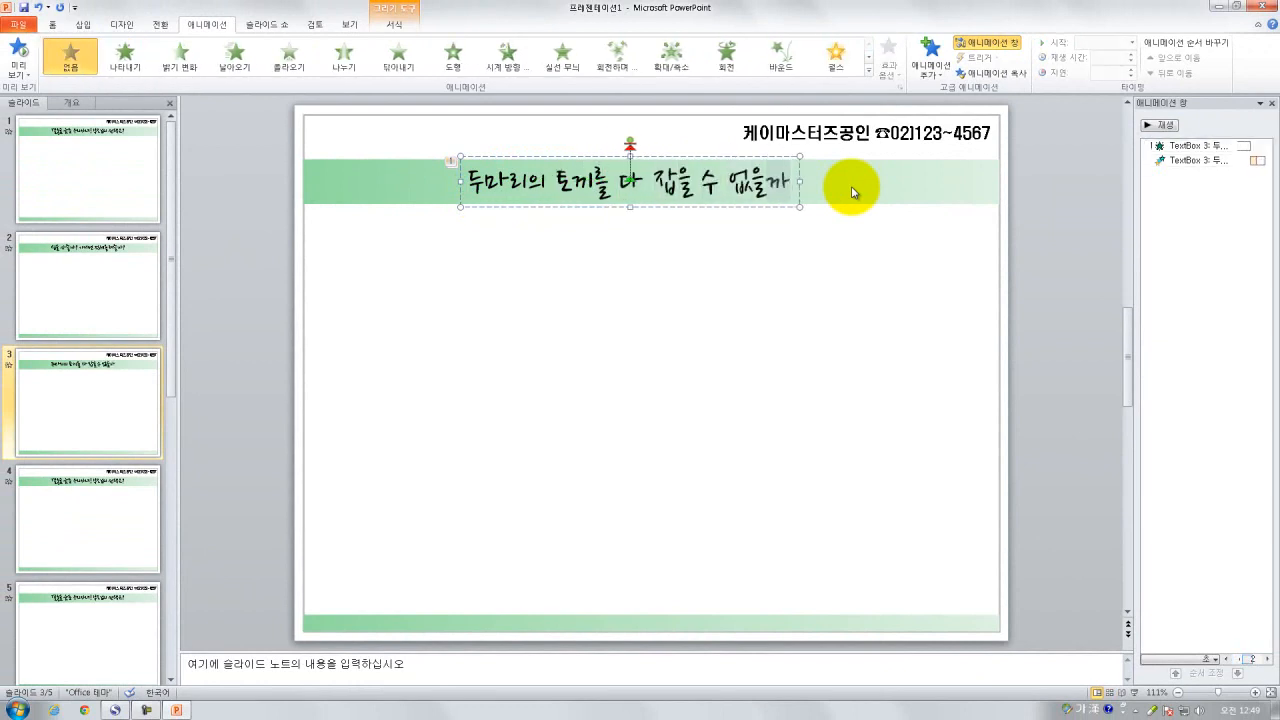
pyautogui.write('? 바로 이거야')
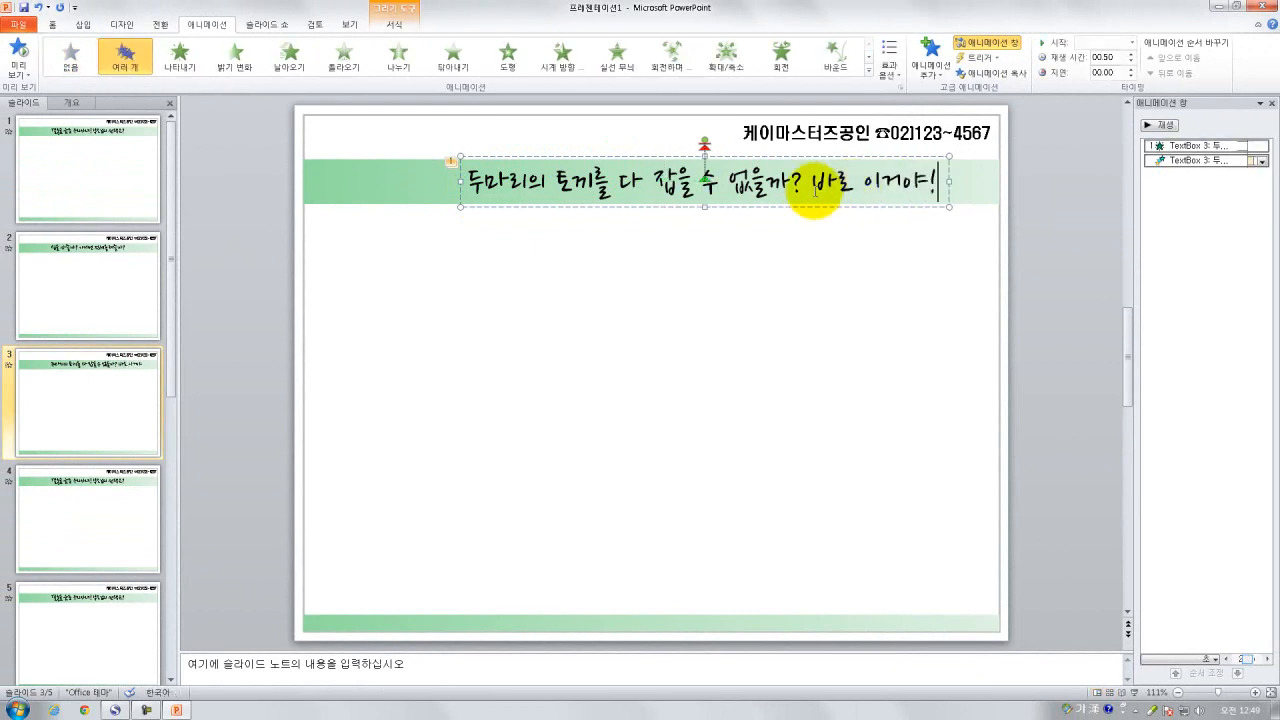
pyautogui.write('!!')
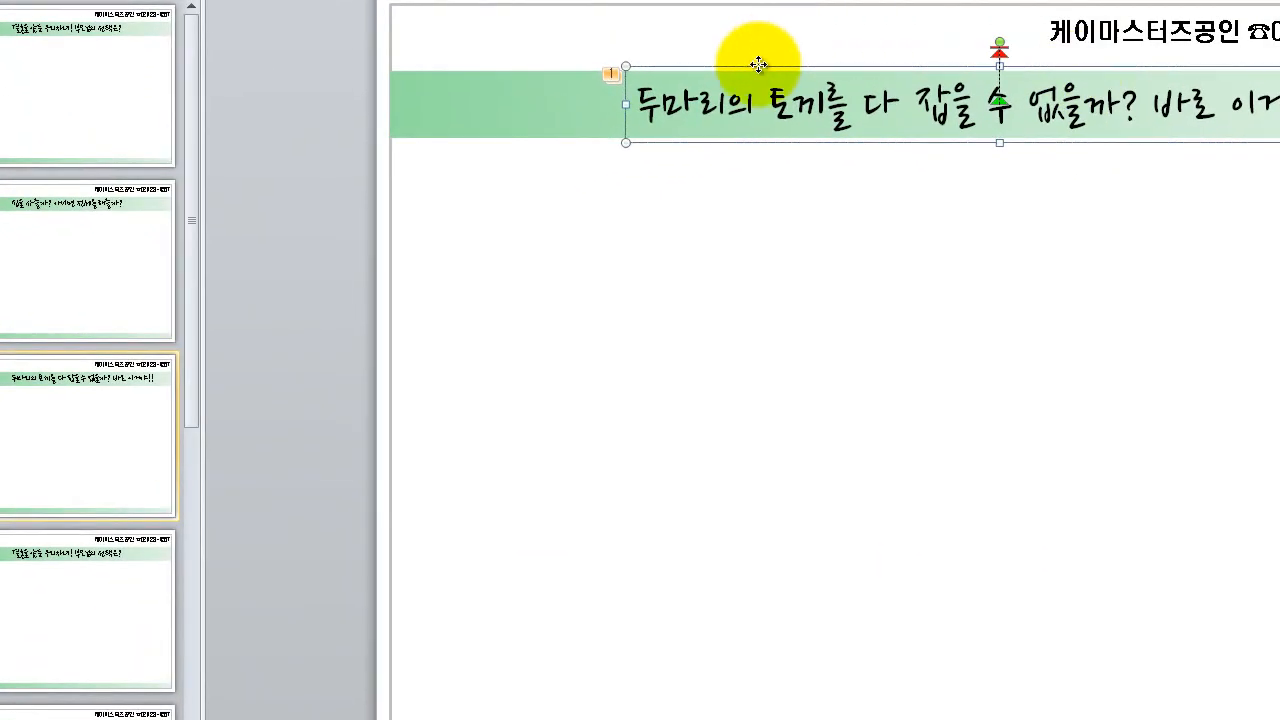
# Nudge slide 3's heading text box to the left so the longer heading sits centred on the green band
pyautogui.click(837, 66)
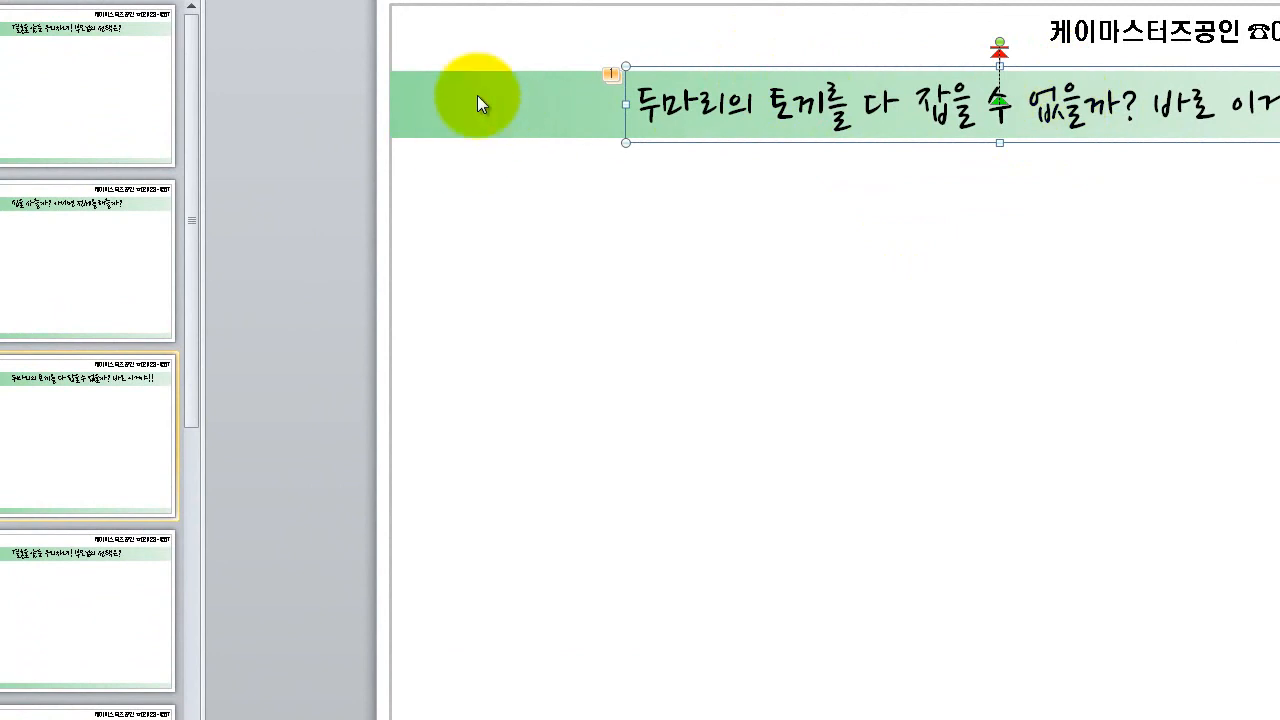
pyautogui.press('Left')
pyautogui.press('Left')
pyautogui.press('Left')
pyautogui.press('Left')
pyautogui.press('Left')
pyautogui.press('Left')
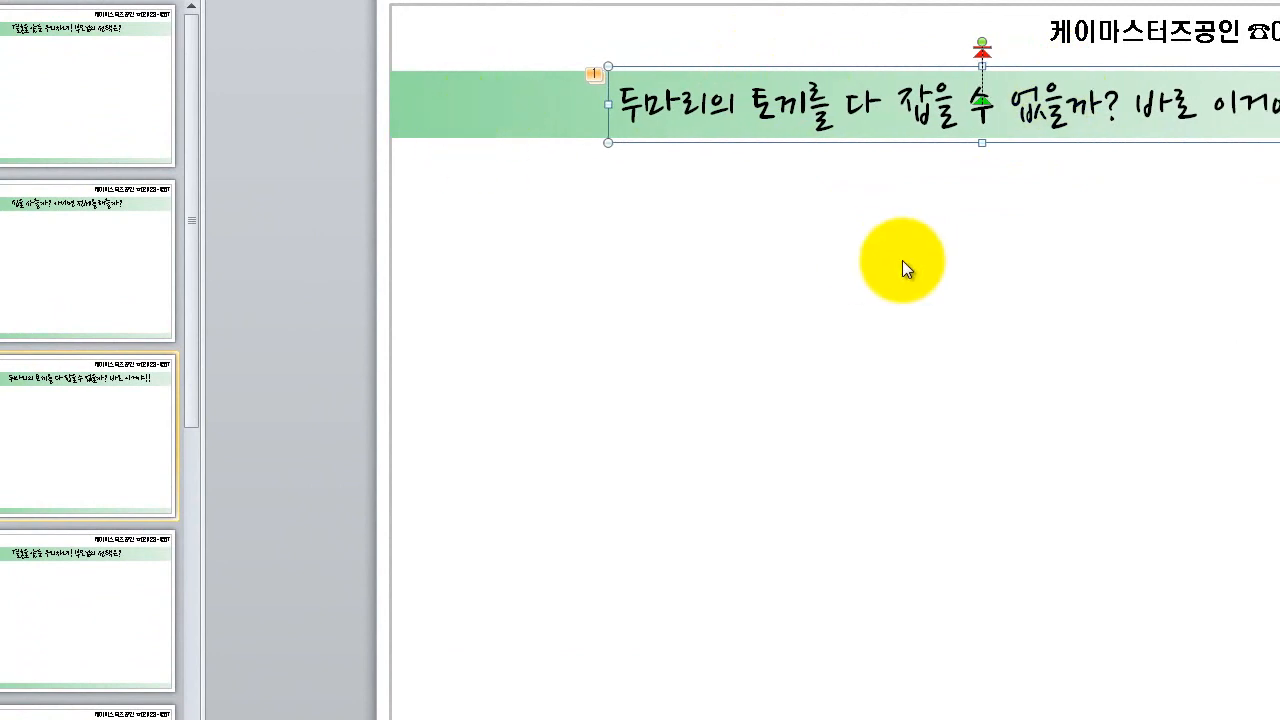
pyautogui.press('Left')
pyautogui.press('Left')
pyautogui.press('Left')
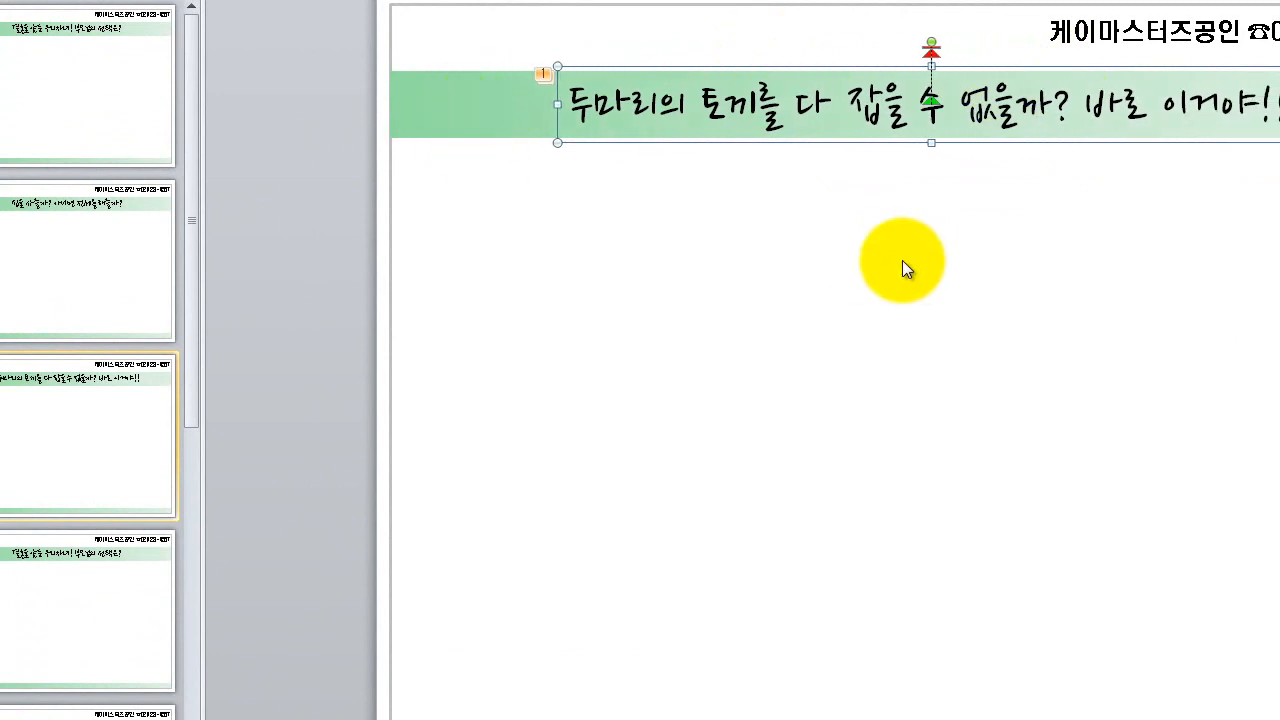
pyautogui.press('Left')
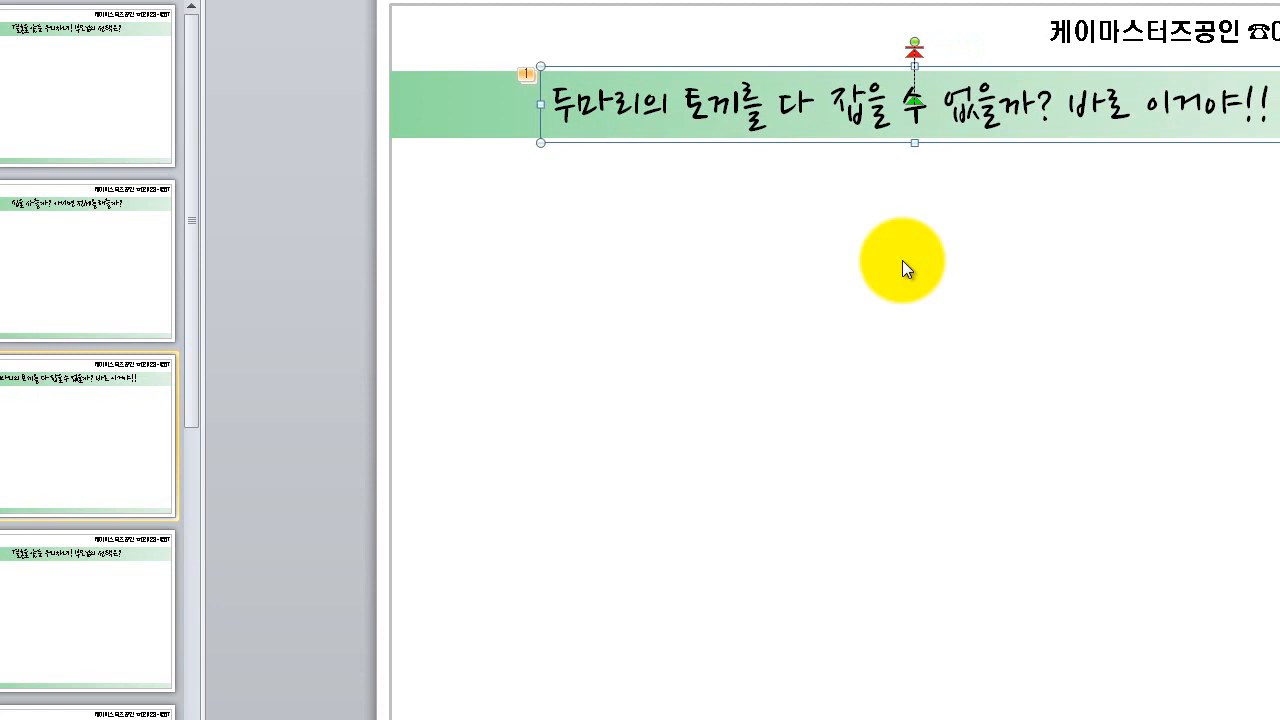
# Replace the heading text on slide 4 with "부동산은 역시 가격 상승 할 수 있는 지역이 최고야!"
pyautogui.click(61, 590)
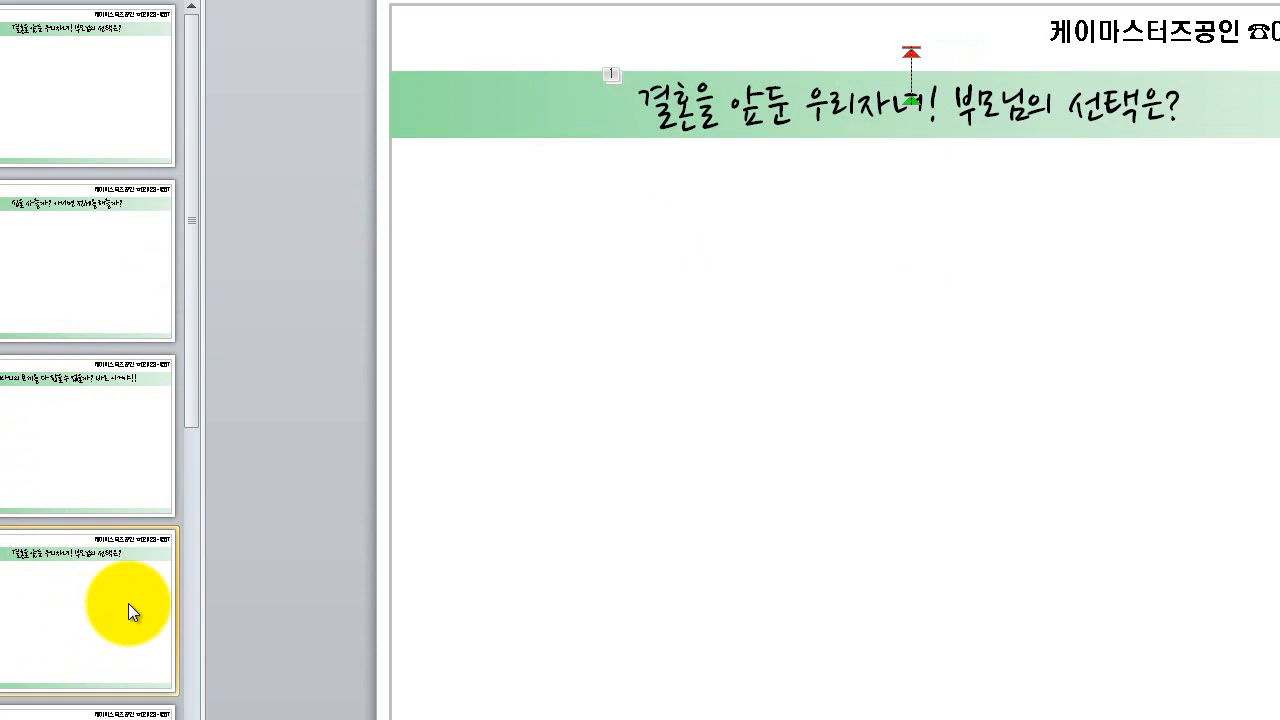
pyautogui.click(660, 105)
pyautogui.moveTo(652, 105); pyautogui.dragTo(1223, 108)
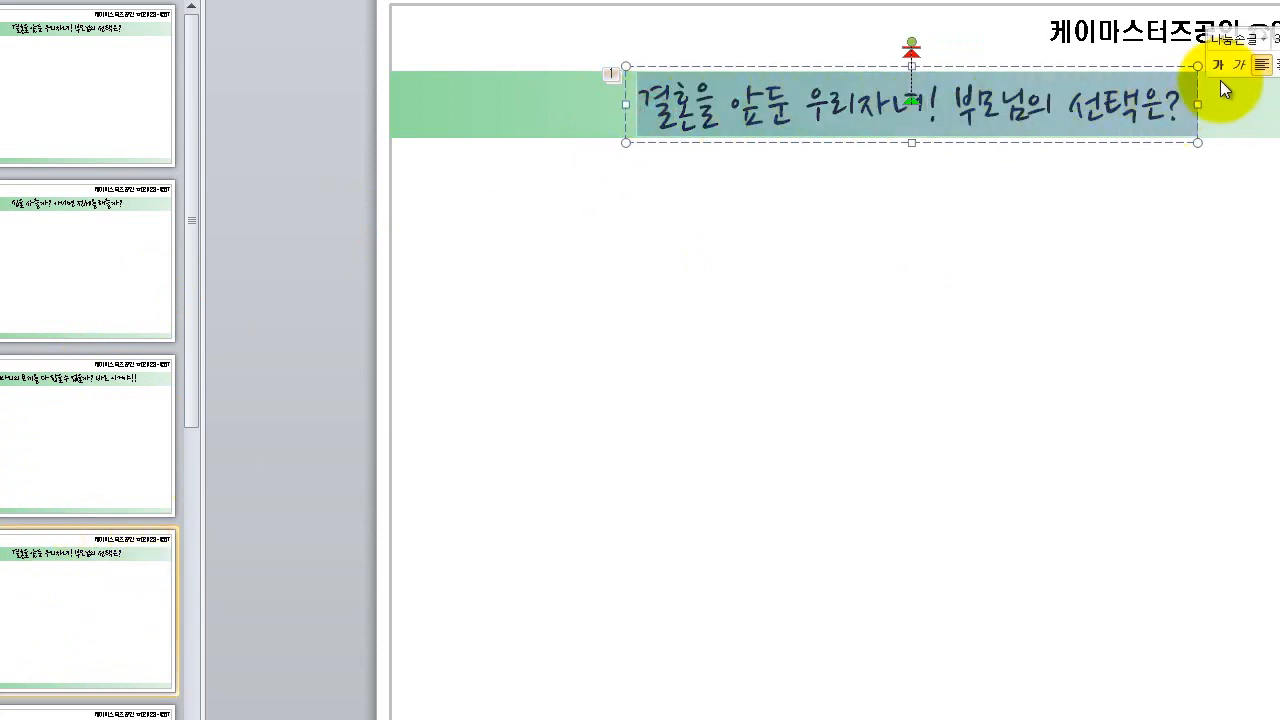
pyautogui.write('부동산')
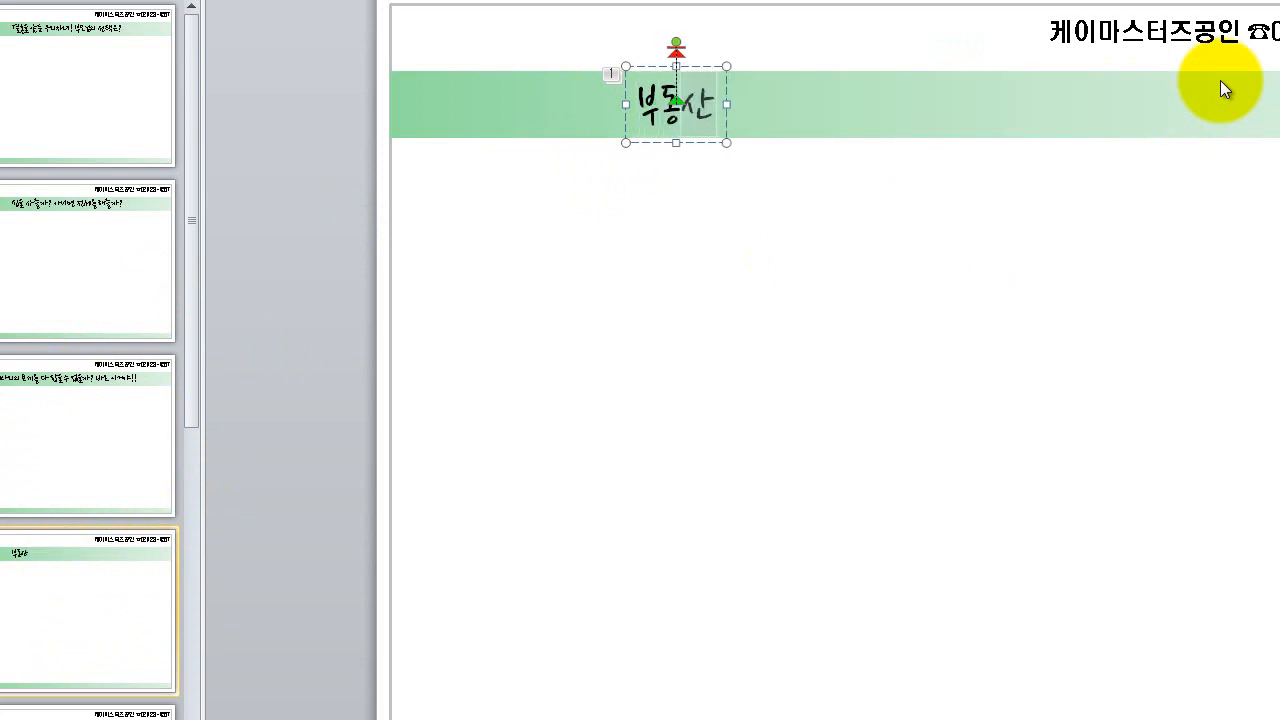
pyautogui.write('은 역시 가')
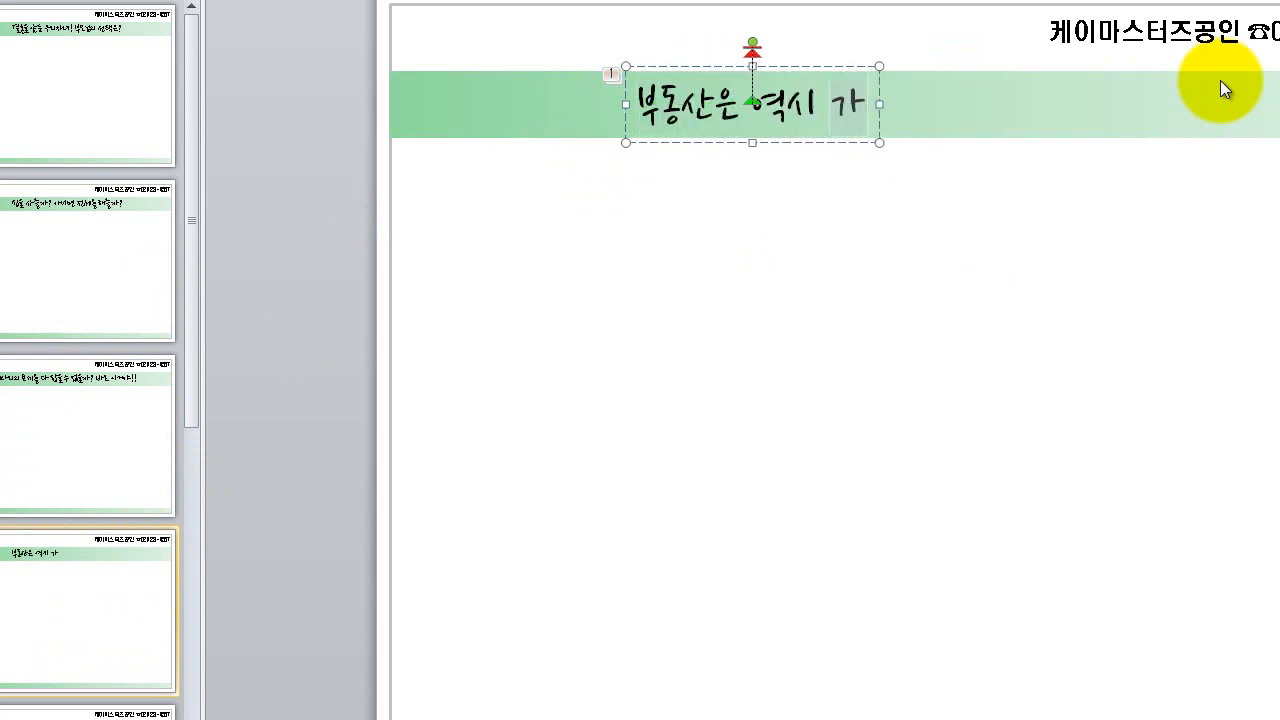
pyautogui.write('격 상승')
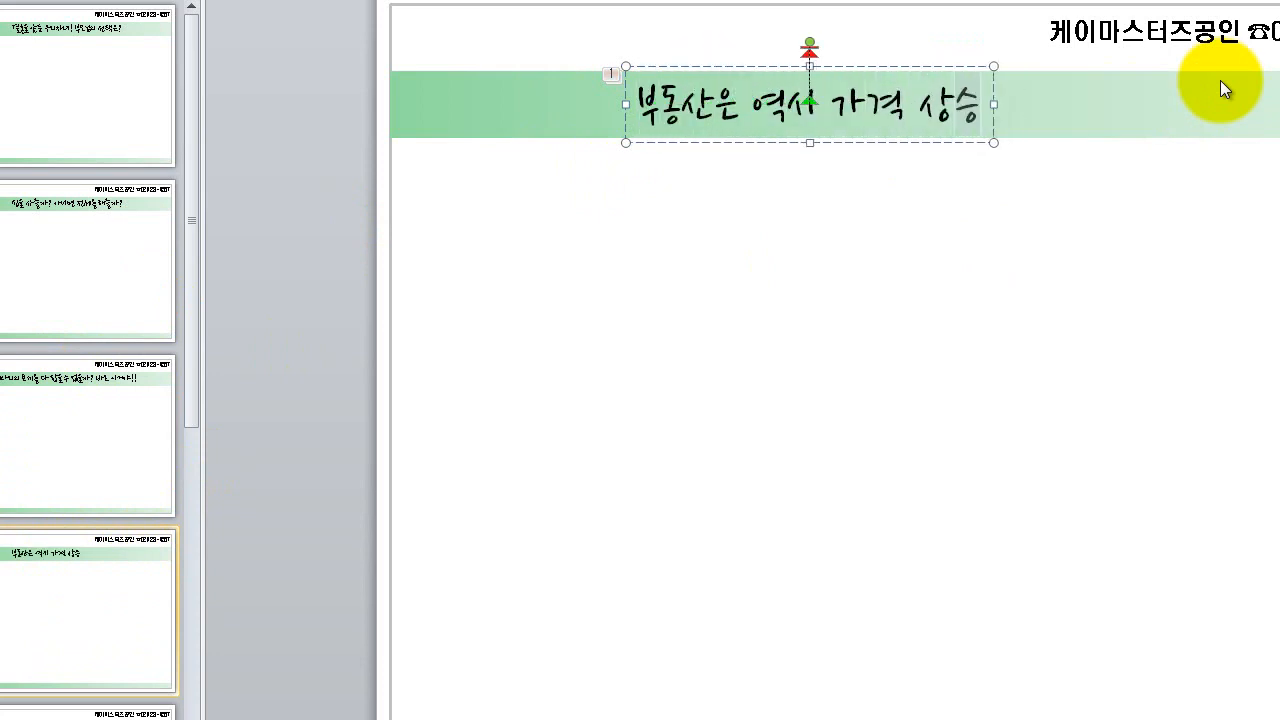
pyautogui.write(' 할 ㅅ')
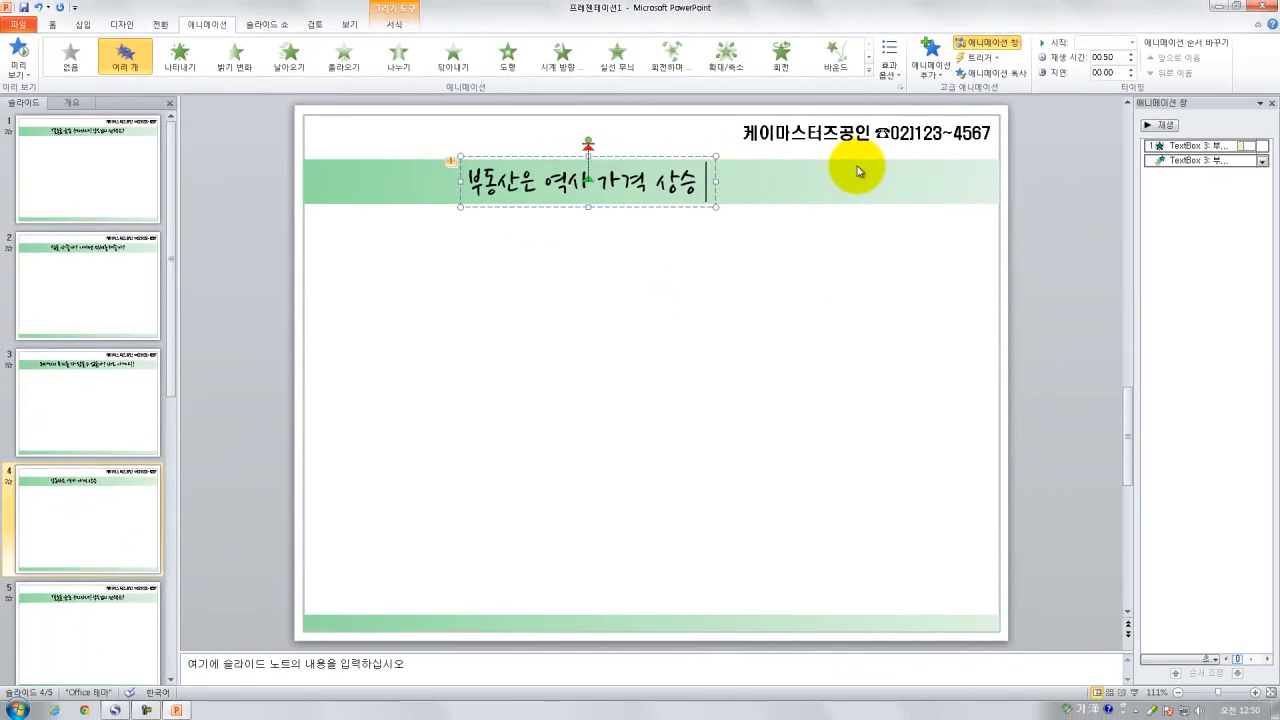
pyautogui.write('수 있는 지역이')
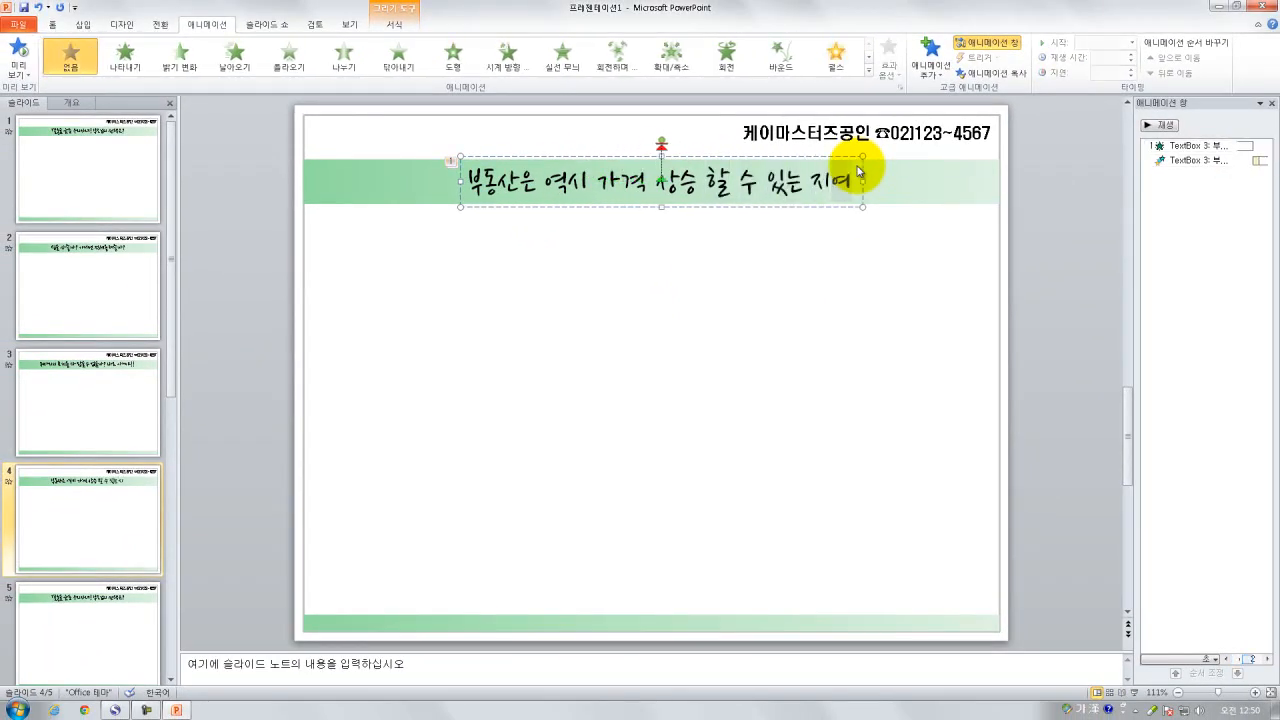
pyautogui.write(' 최고야')
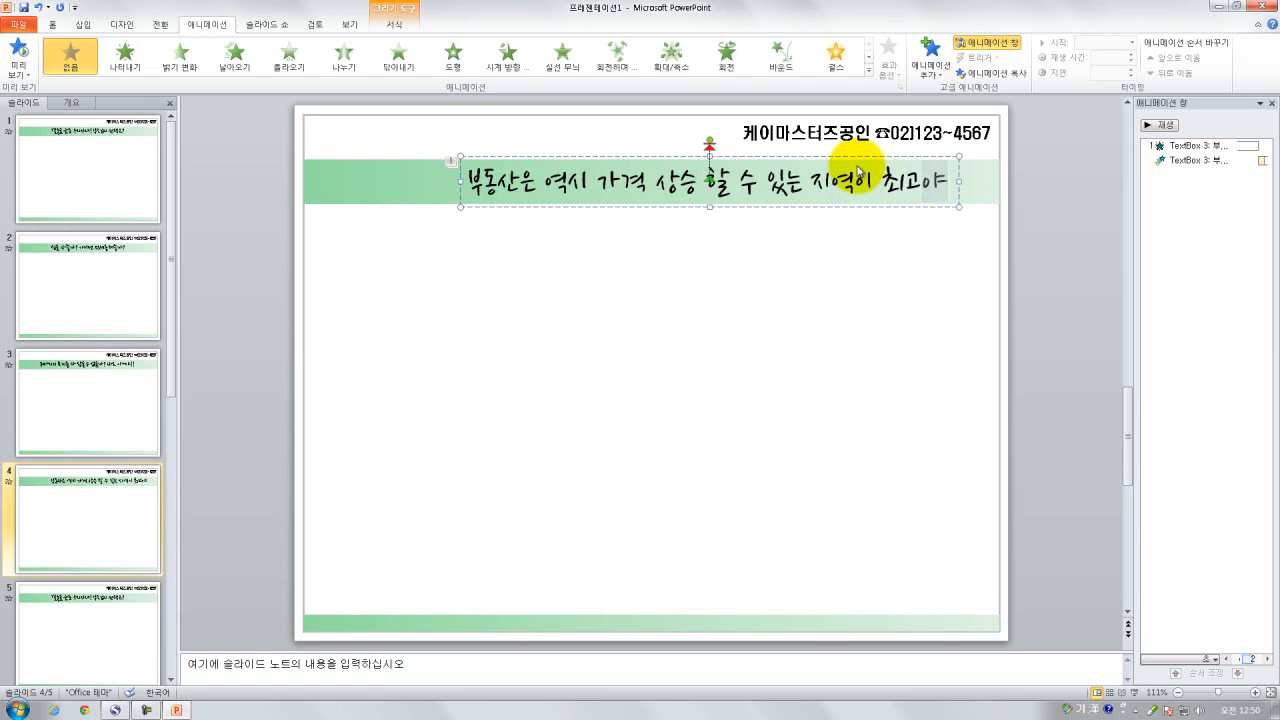
pyautogui.write('!')
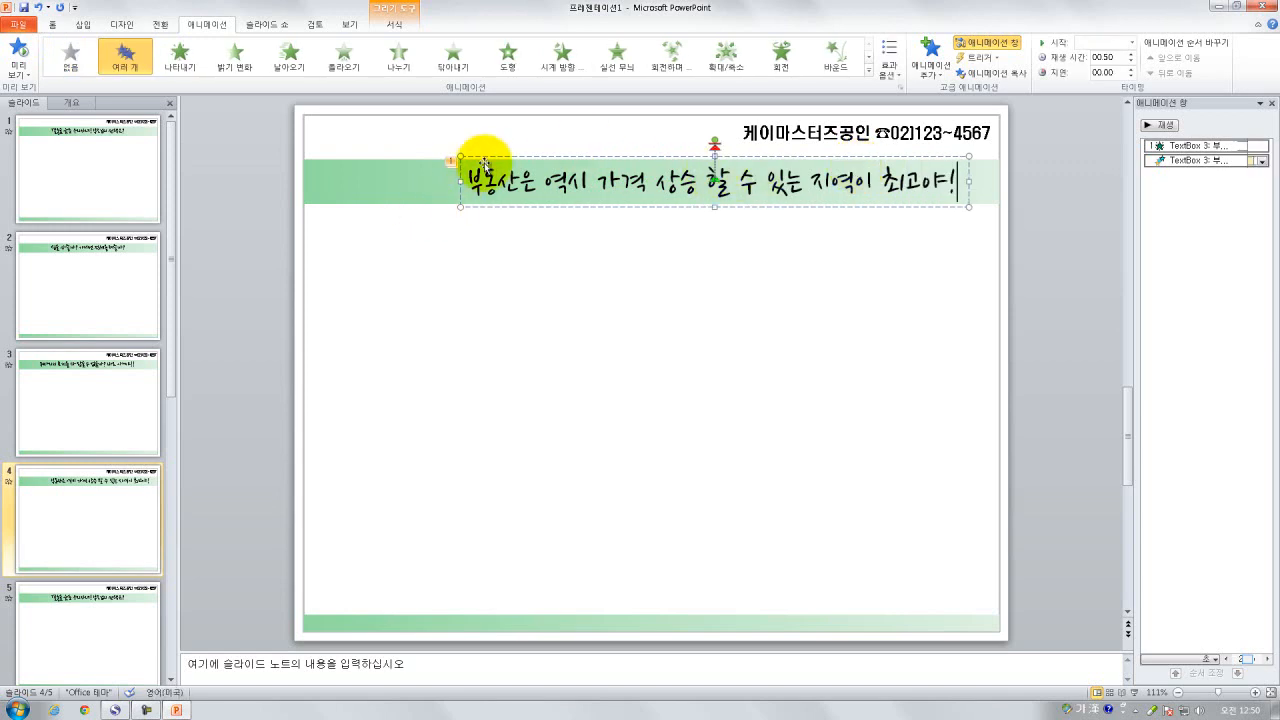
# Nudge slide 4's heading text box to the left until it sits centred on the green band
pyautogui.click(488, 160)
pyautogui.press('Left')
pyautogui.press('Left')
pyautogui.press('Left')
pyautogui.press('Left')
pyautogui.press('Left')
pyautogui.press('Left')
pyautogui.press('Left')
pyautogui.press('Left')
pyautogui.press('Left')
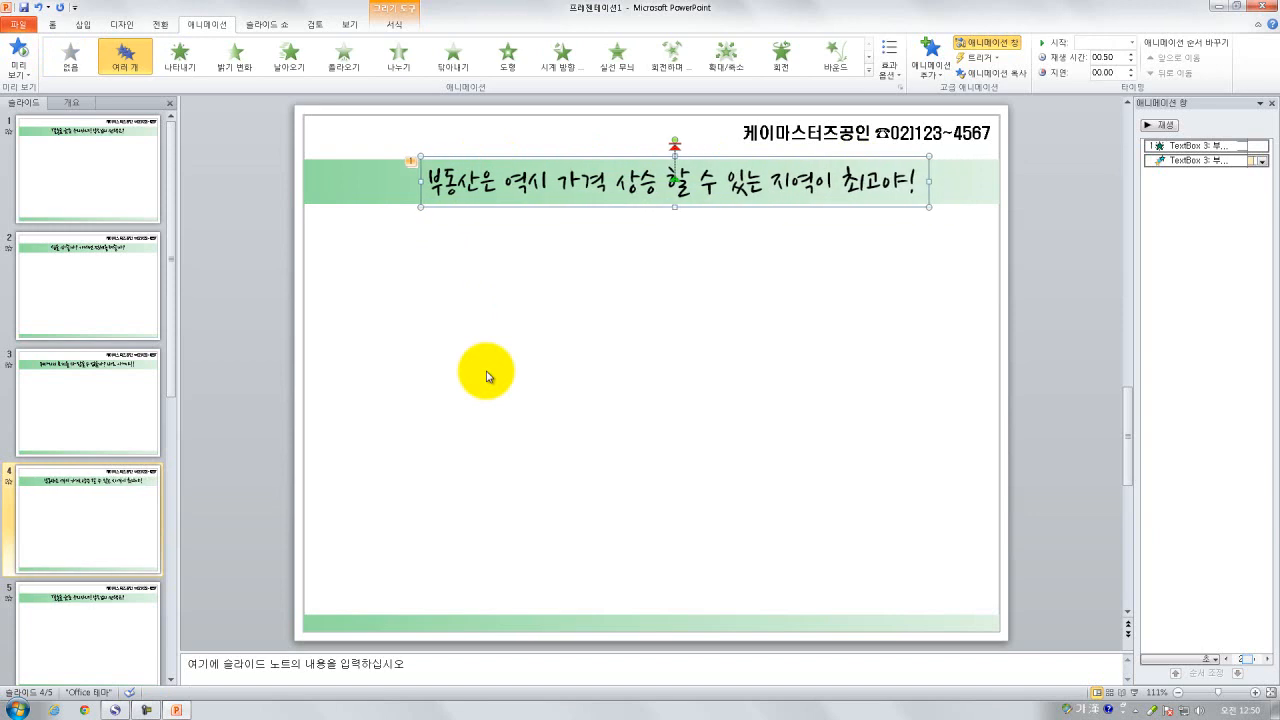
pyautogui.press('Left')
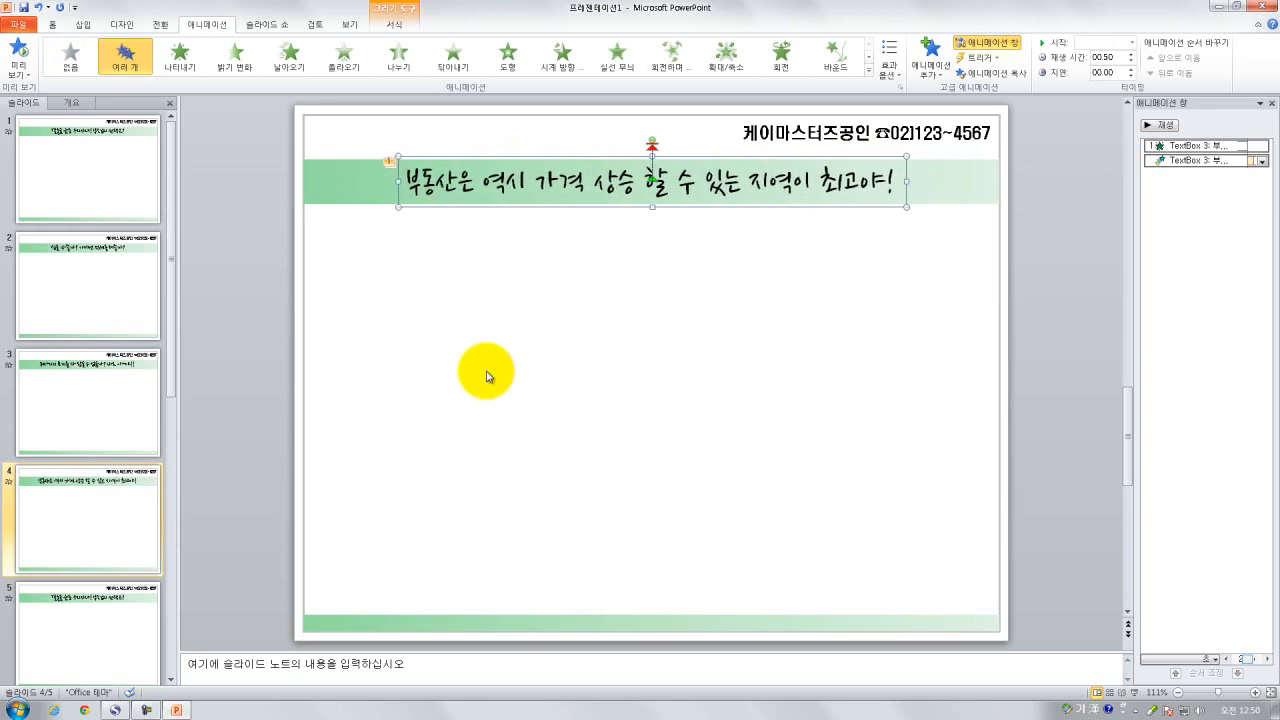
pyautogui.click(487, 374)
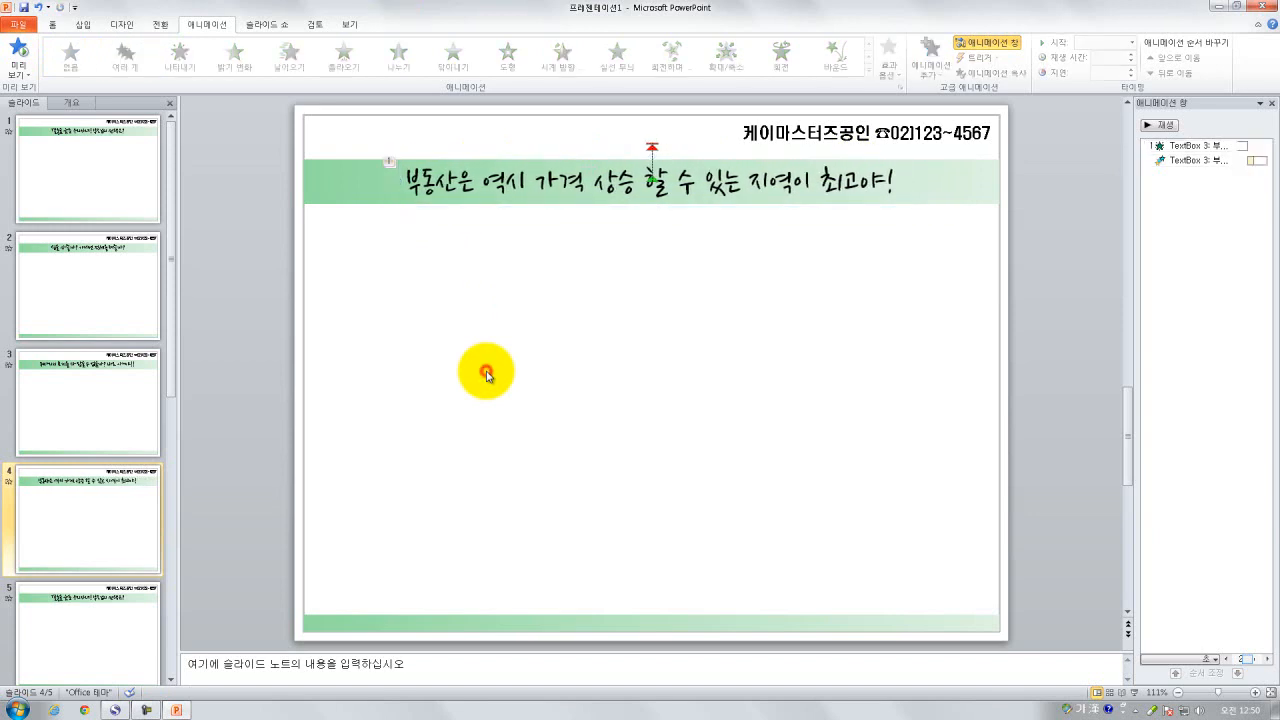
# Replace the heading text on slide 5 with "물건이 딸리네요! 지금 아니면 놓치는 절호의 매수타이밍!"
pyautogui.click(45, 617)
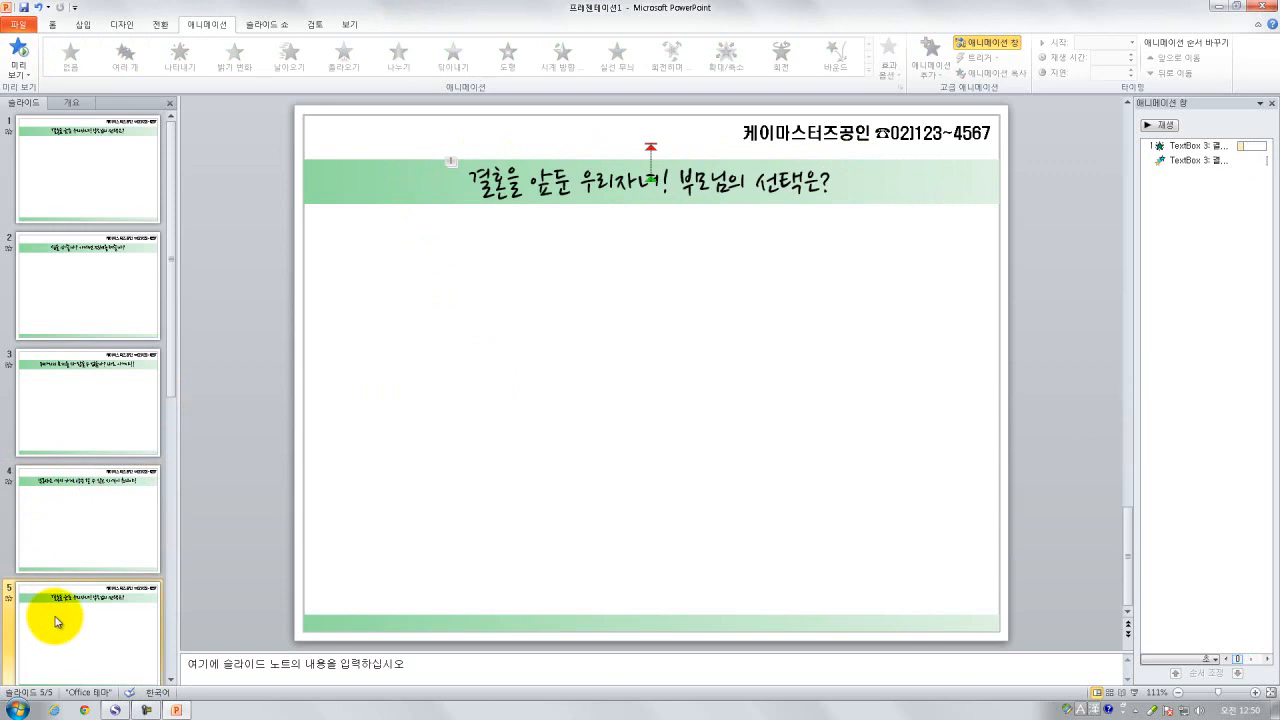
pyautogui.click(518, 181)
pyautogui.moveTo(462, 181); pyautogui.dragTo(833, 181)
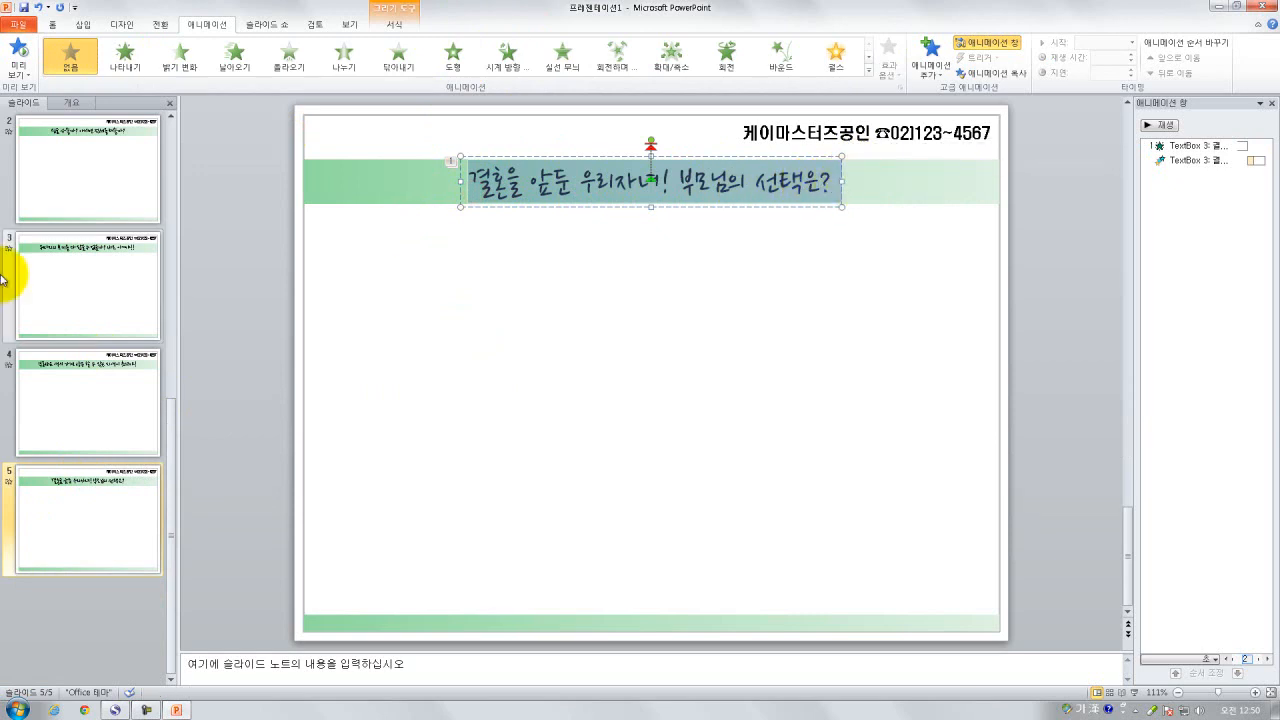
pyautogui.write('물건이 딸리')
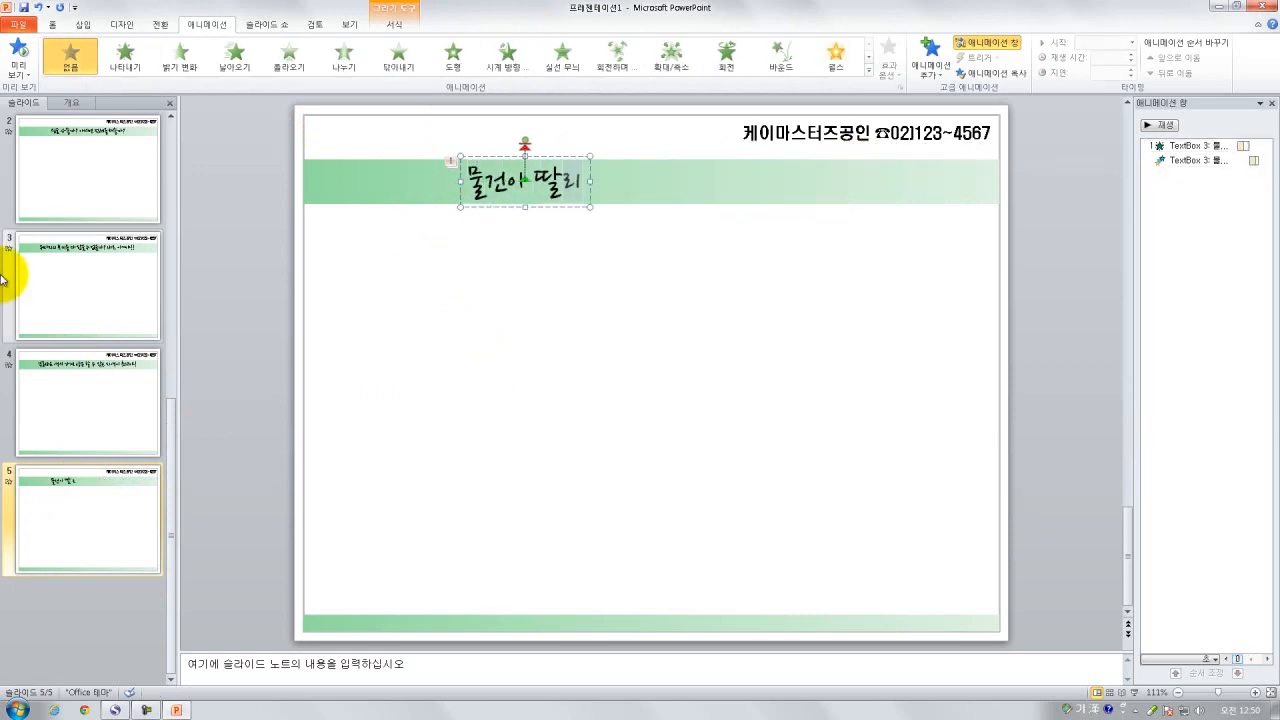
pyautogui.write('네요')
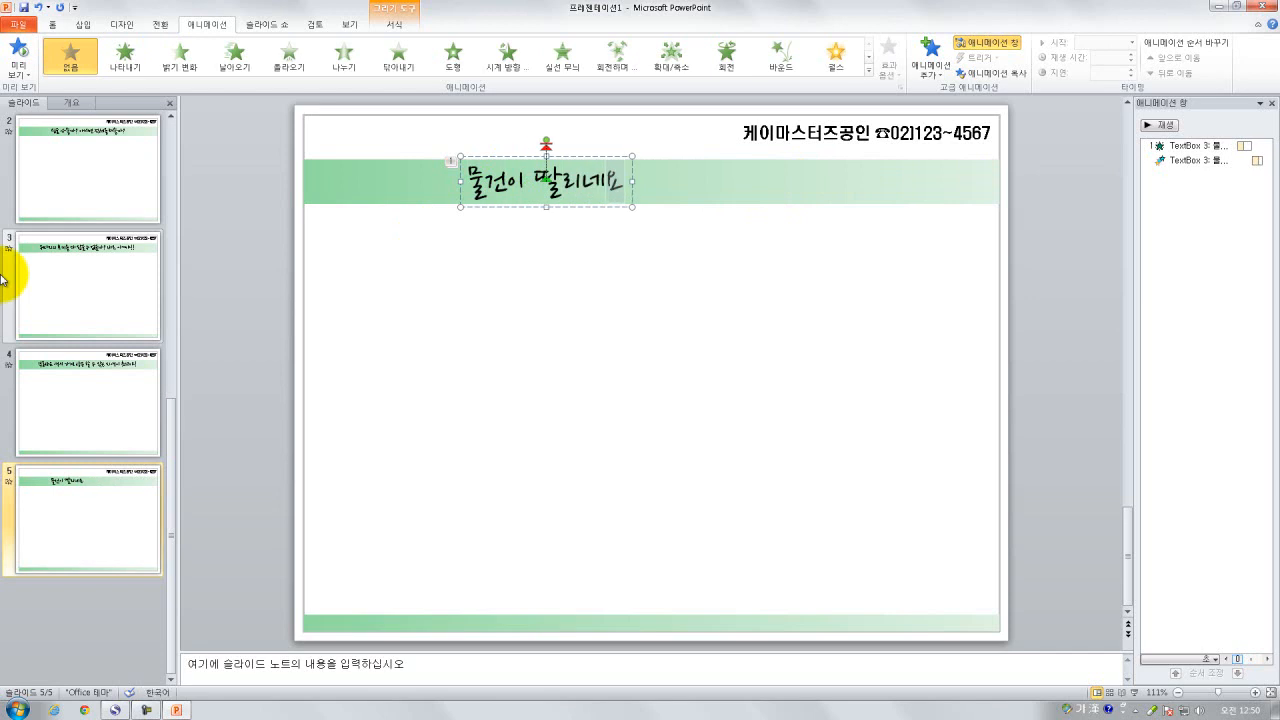
pyautogui.write('! 지금 아')
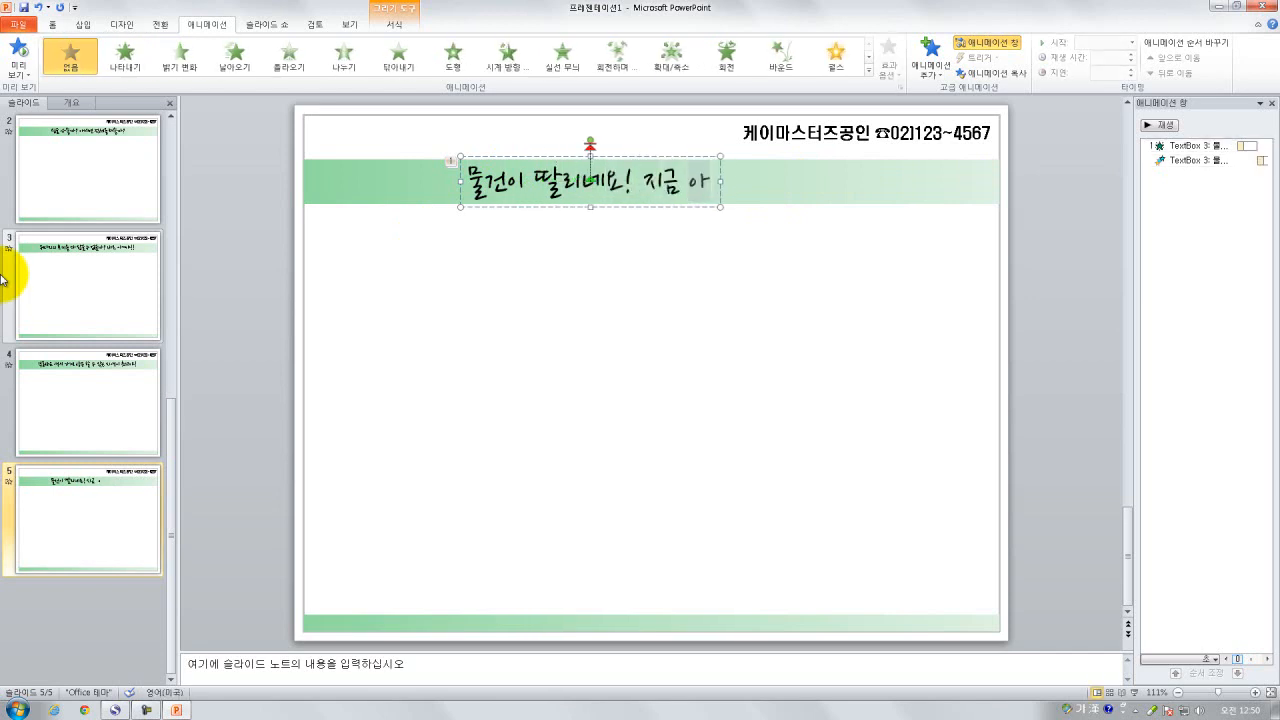
pyautogui.write('니며ㄴ 놓치는 걸')
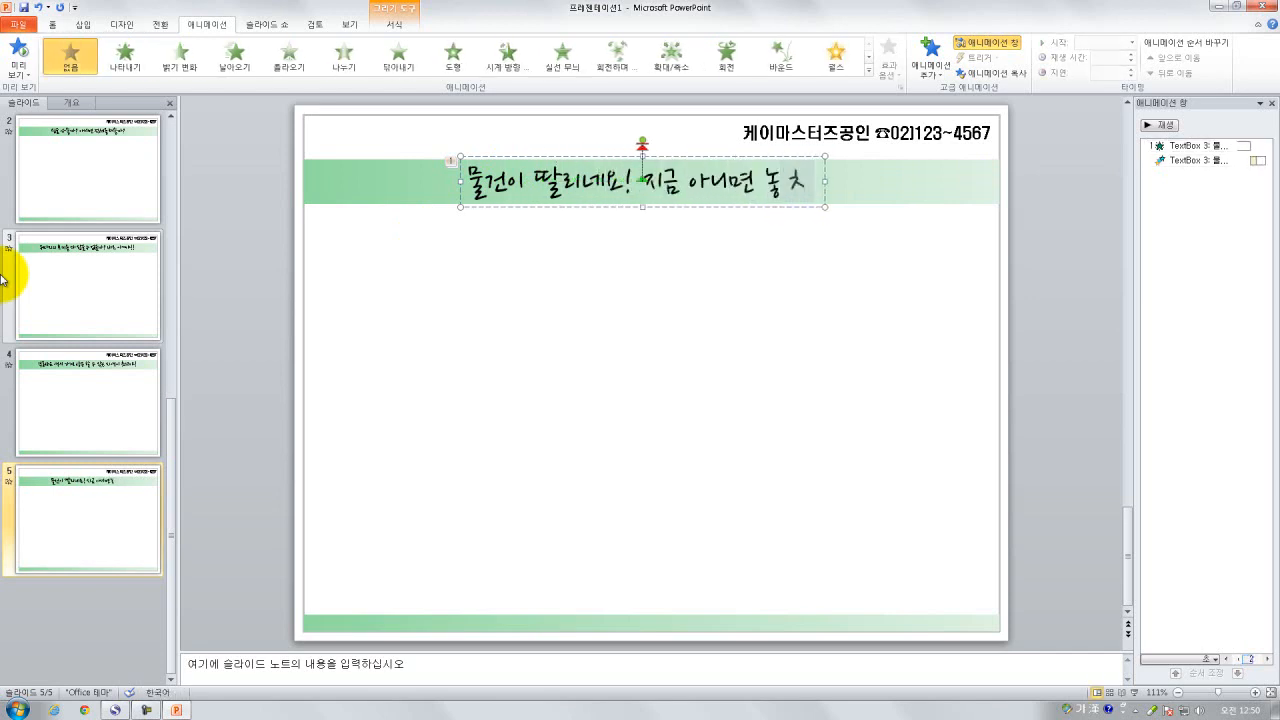
pyautogui.write('호의')
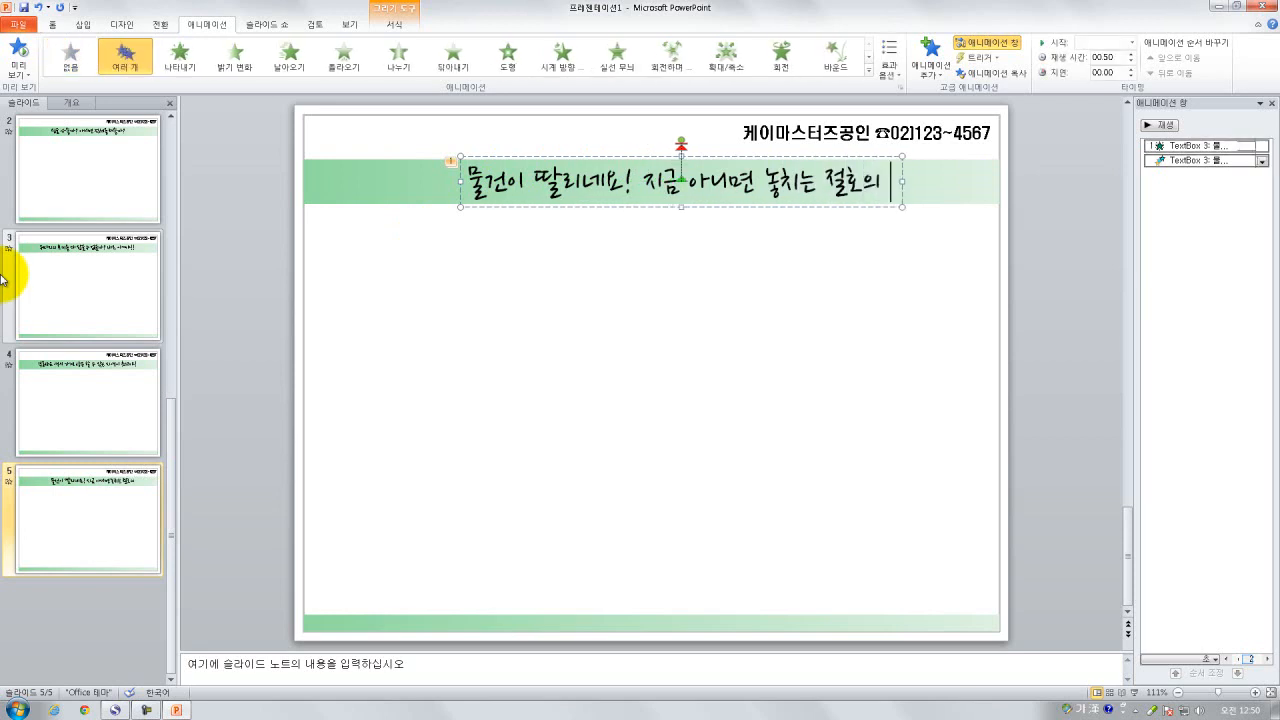
pyautogui.write(' 기')
pyautogui.press('BackSpace')
pyautogui.press('BackSpace')
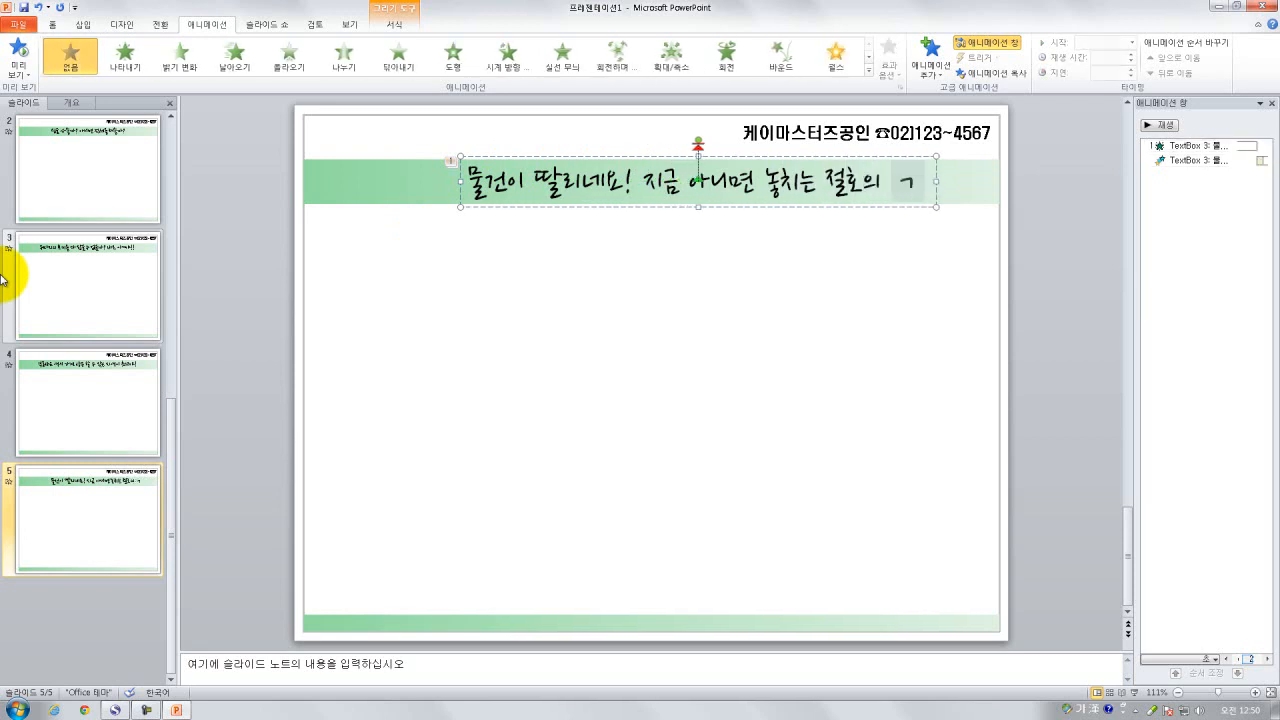
pyautogui.write('매수타')
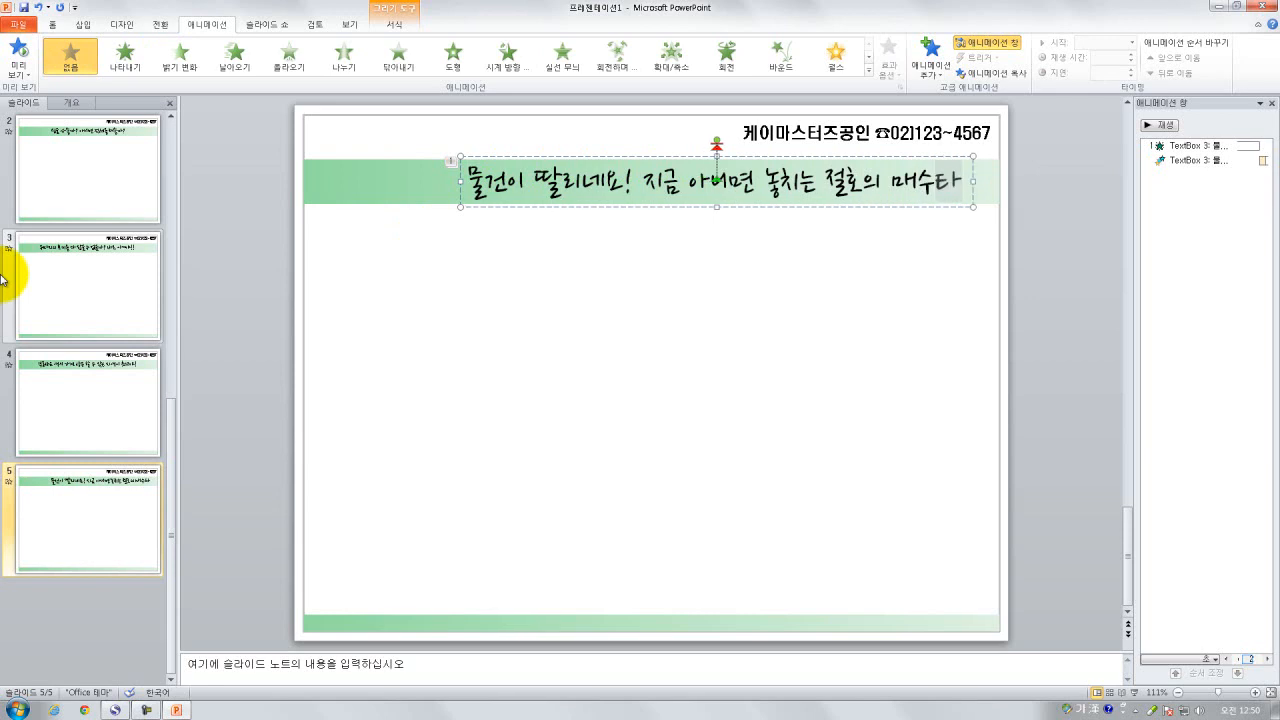
pyautogui.write('이밍!')
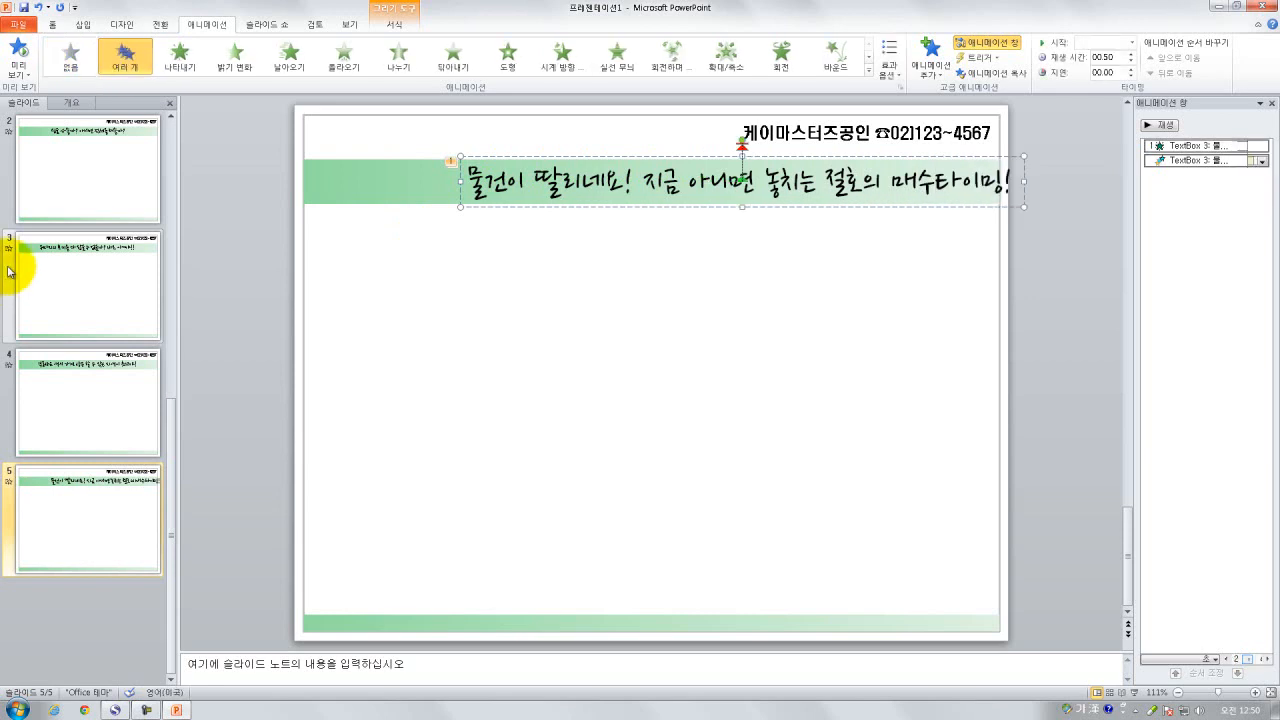
# Nudge slide 5's heading text box to the left so the overflowing heading is centred on the green band
pyautogui.click(526, 208)
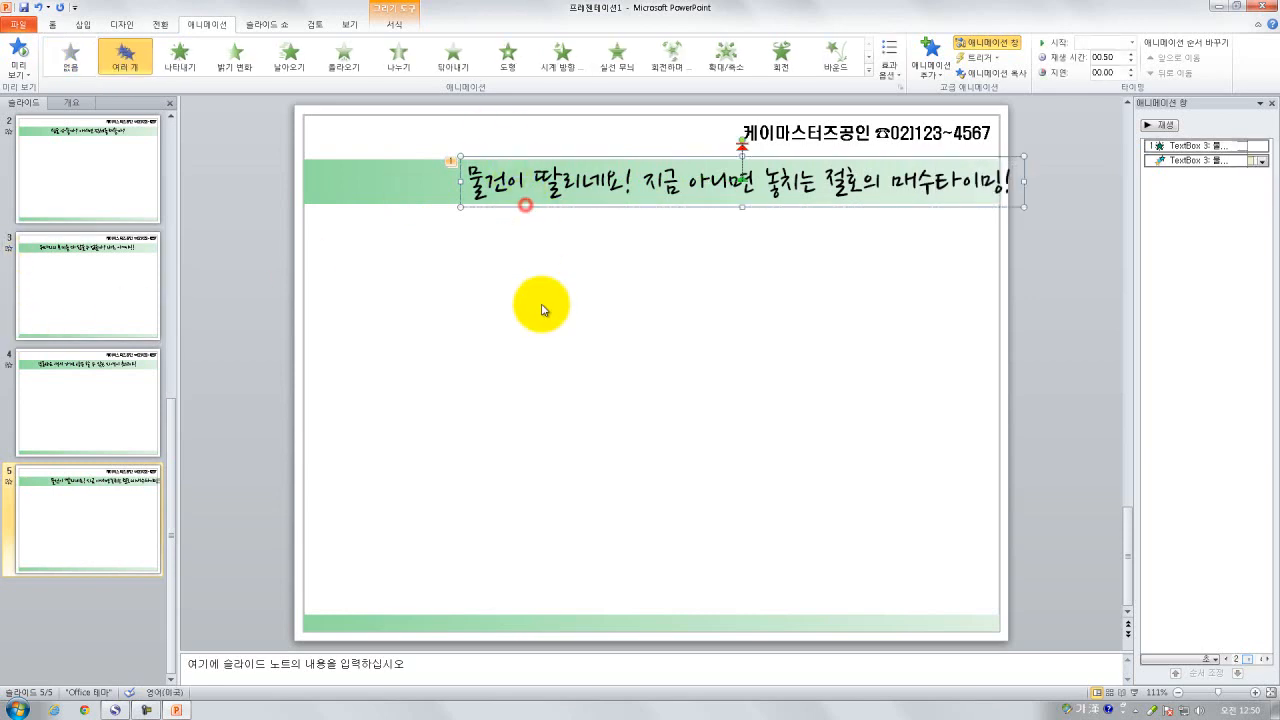
pyautogui.press('Left')
pyautogui.press('Left')
pyautogui.press('Left')
pyautogui.press('Left')
pyautogui.press('Left')
pyautogui.press('Left')
pyautogui.press('Left')
pyautogui.press('Left')
pyautogui.press('Left')
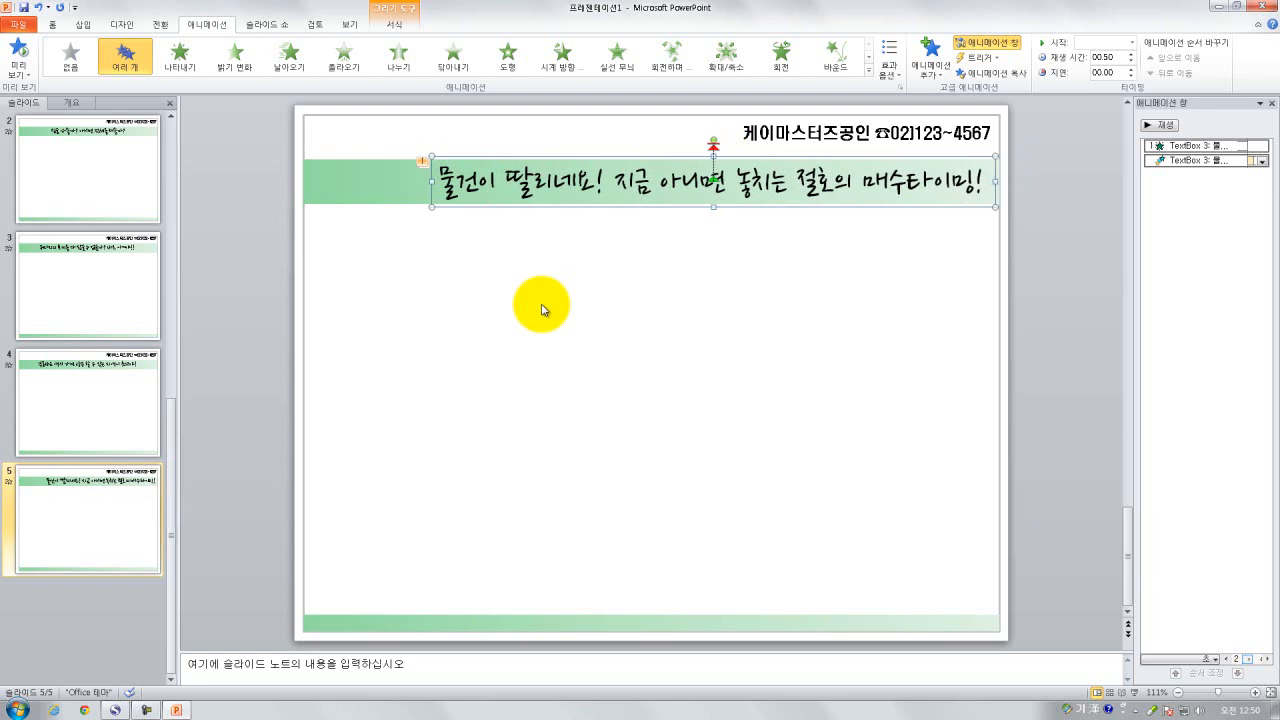
pyautogui.press('Left')
pyautogui.press('Left')
pyautogui.press('Left')
pyautogui.press('Left')
pyautogui.press('Left')
pyautogui.press('Left')
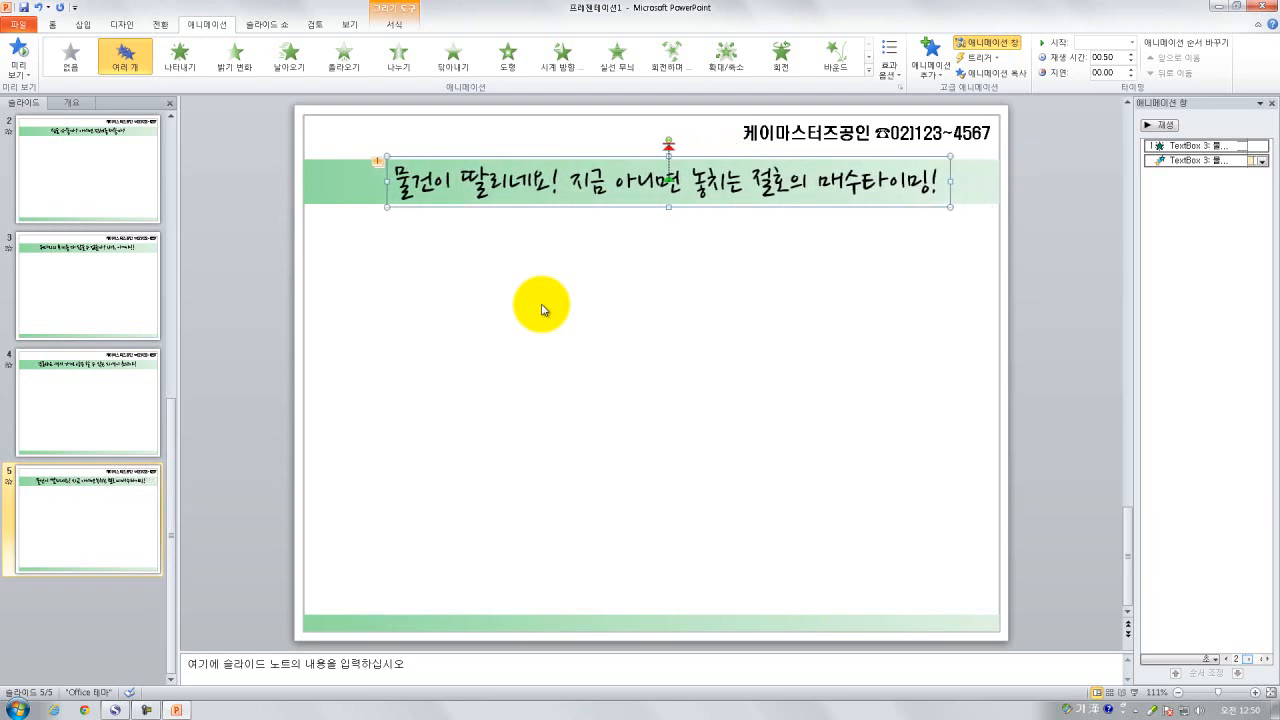
pyautogui.press('Left')
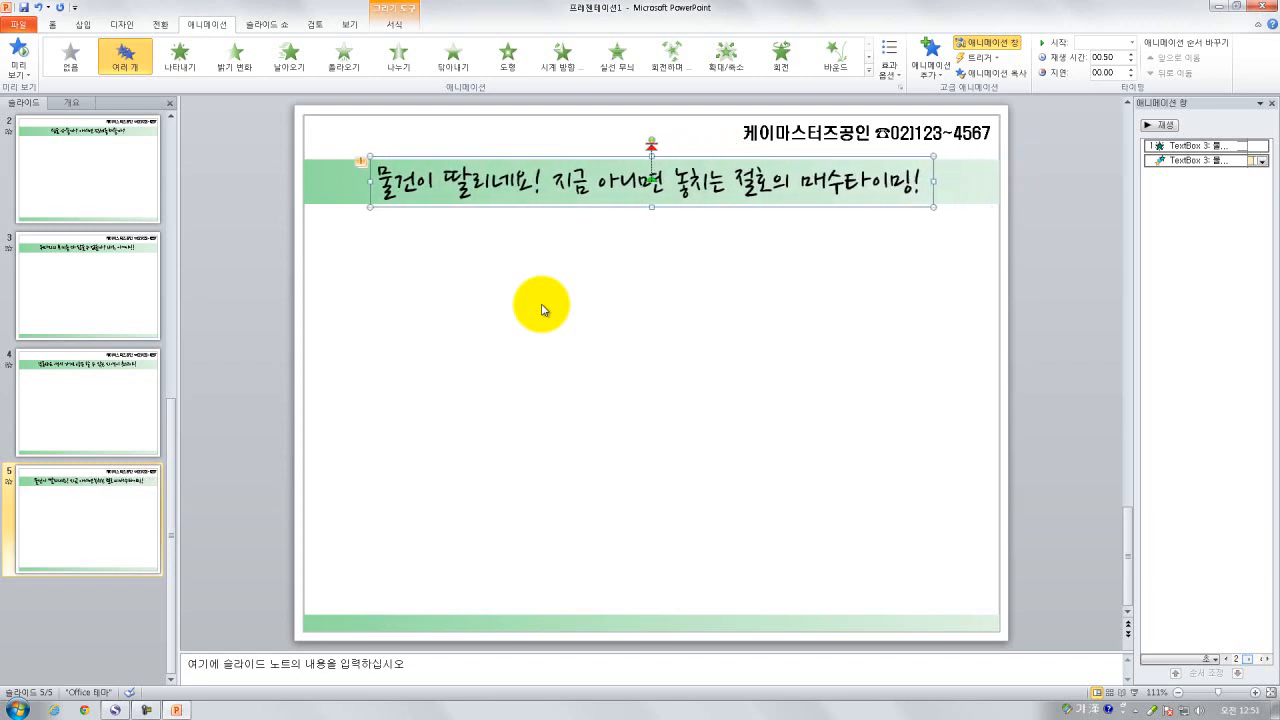
pyautogui.click(477, 266)
# Preview slide 5's heading animations, look through the rewritten headings on slides 2 to 5 and return to slide 1
pyautogui.click(1148, 125)
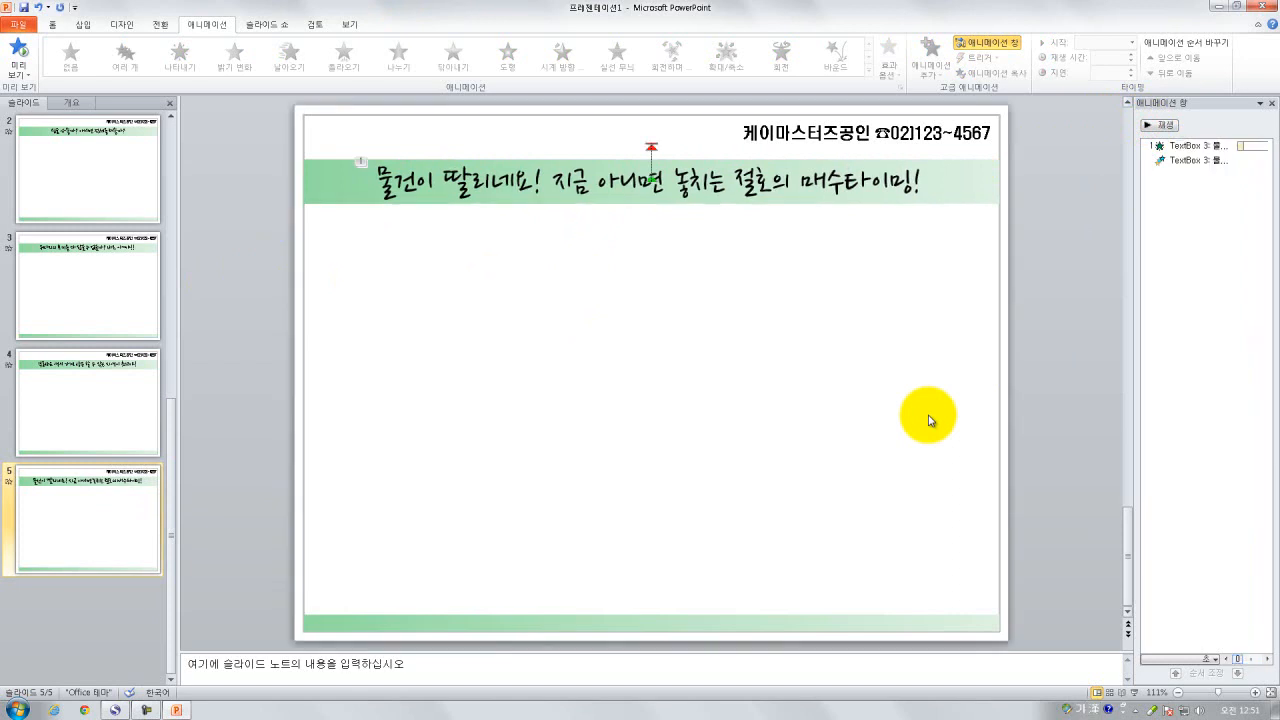
pyautogui.scroll(1, 71, 186)
pyautogui.click(58, 300)
pyautogui.click(60, 388)
pyautogui.click(60, 497)
pyautogui.click(57, 600)
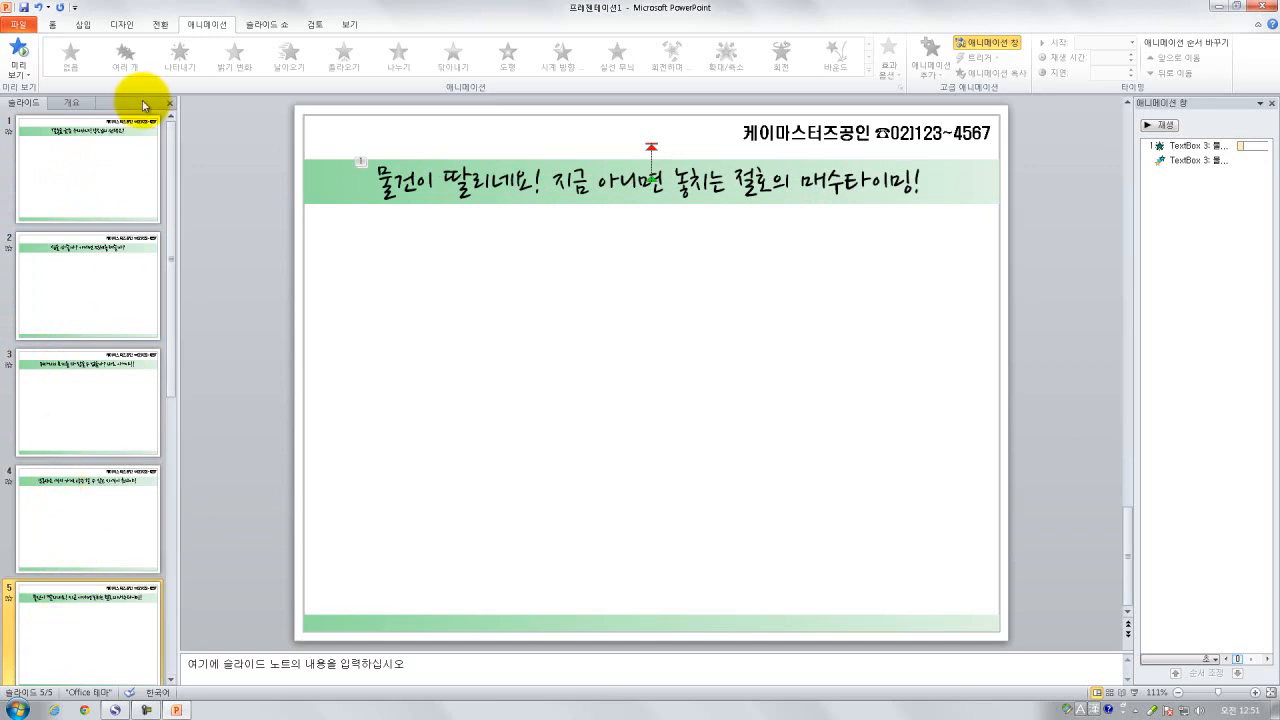
pyautogui.click(64, 165)
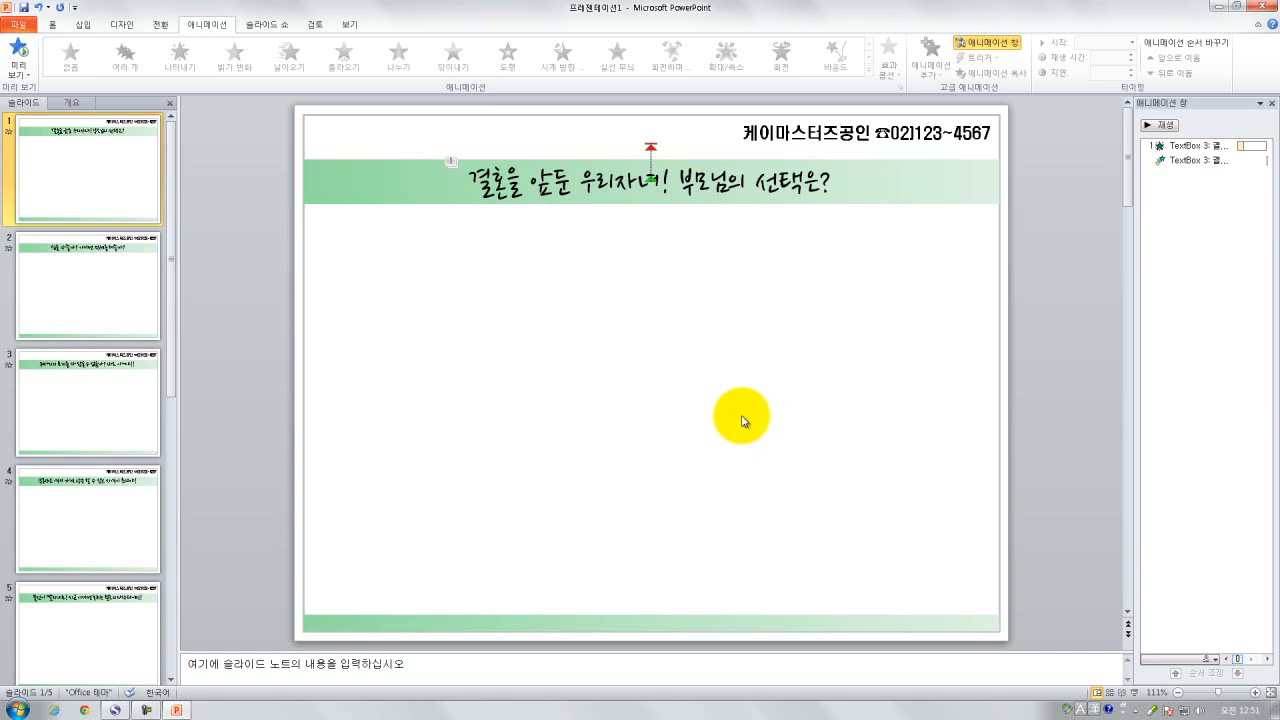
pyautogui.moveTo(305, 318)
pyautogui.mouseDown()
pyautogui.moveTo(312, 352)
pyautogui.moveTo(846, 349)
pyautogui.moveTo(806, 402)
pyautogui.mouseUp()
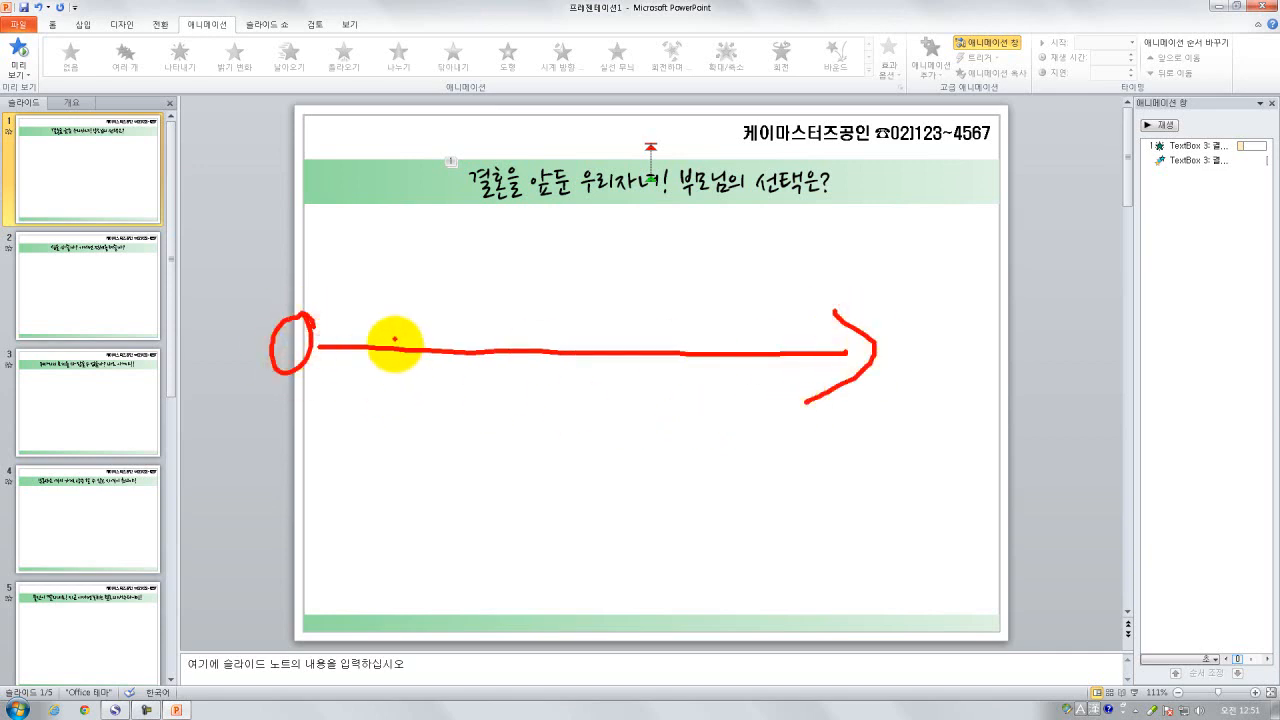
pyautogui.moveTo(349, 233); pyautogui.dragTo(593, 582)
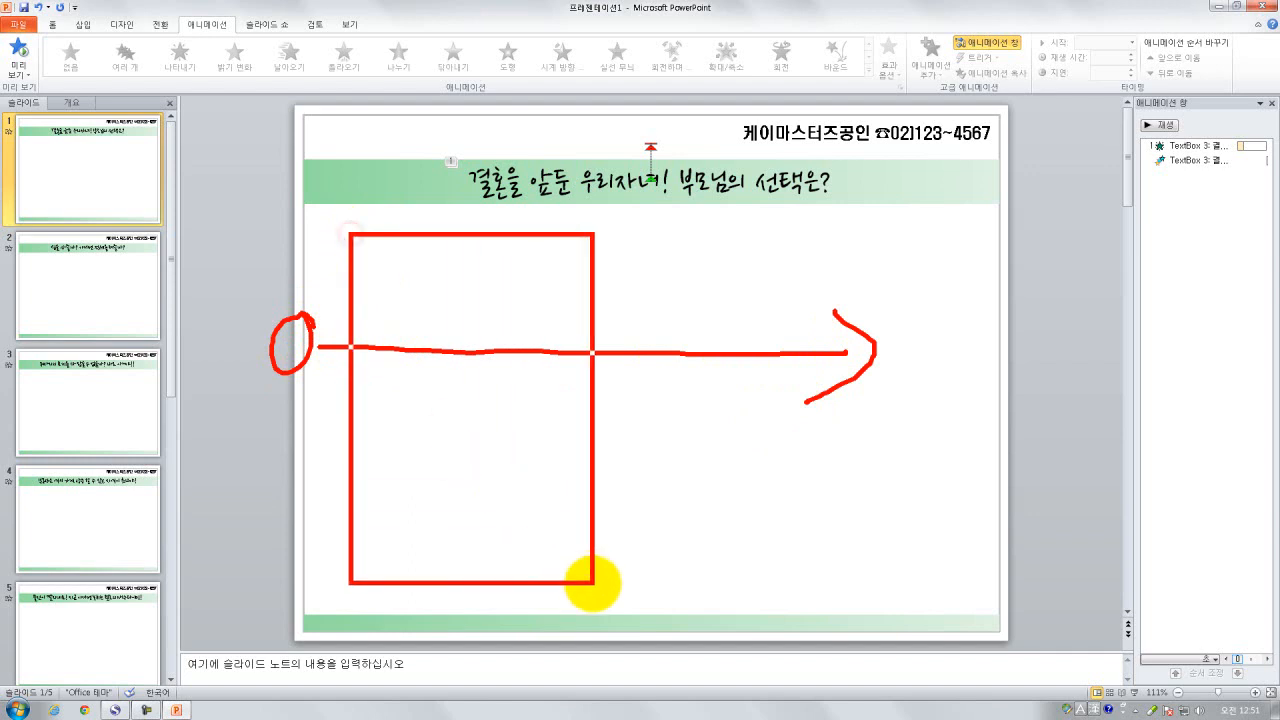
pyautogui.moveTo(383, 270)
pyautogui.mouseDown()
pyautogui.moveTo(429, 258)
pyautogui.moveTo(418, 292)
pyautogui.mouseUp()
pyautogui.click(420, 311)
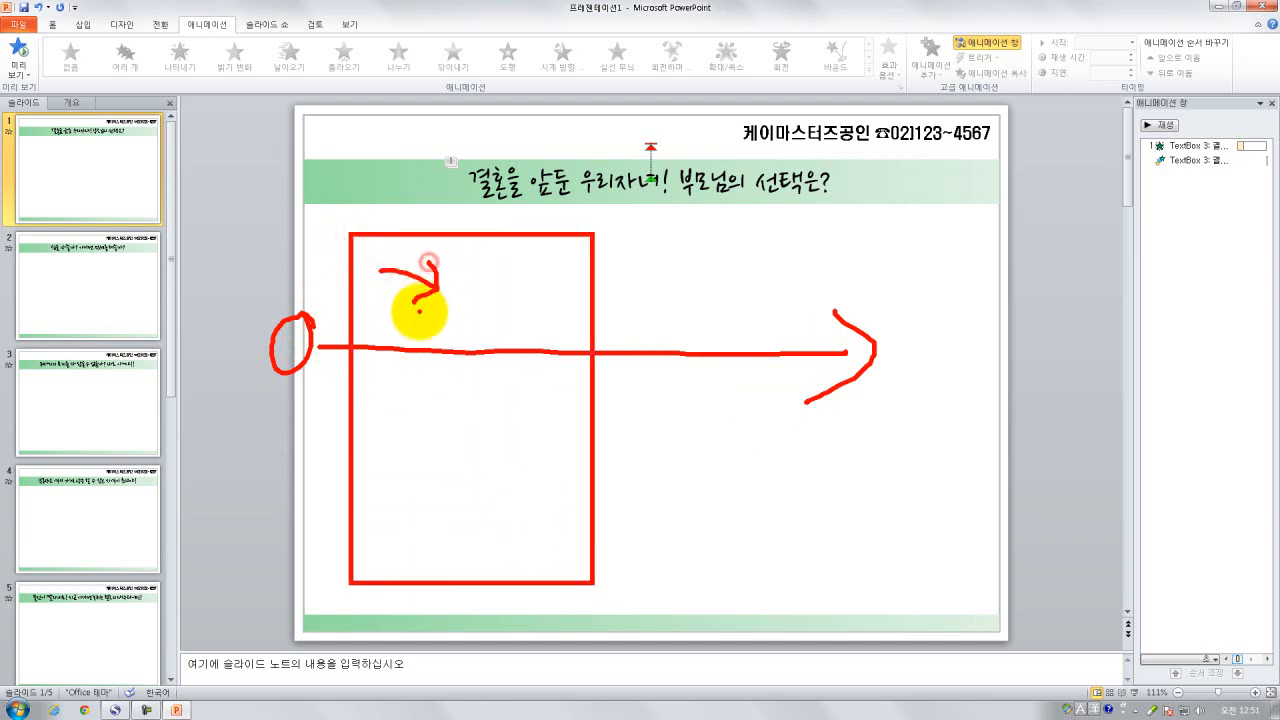
pyautogui.press('Escape')
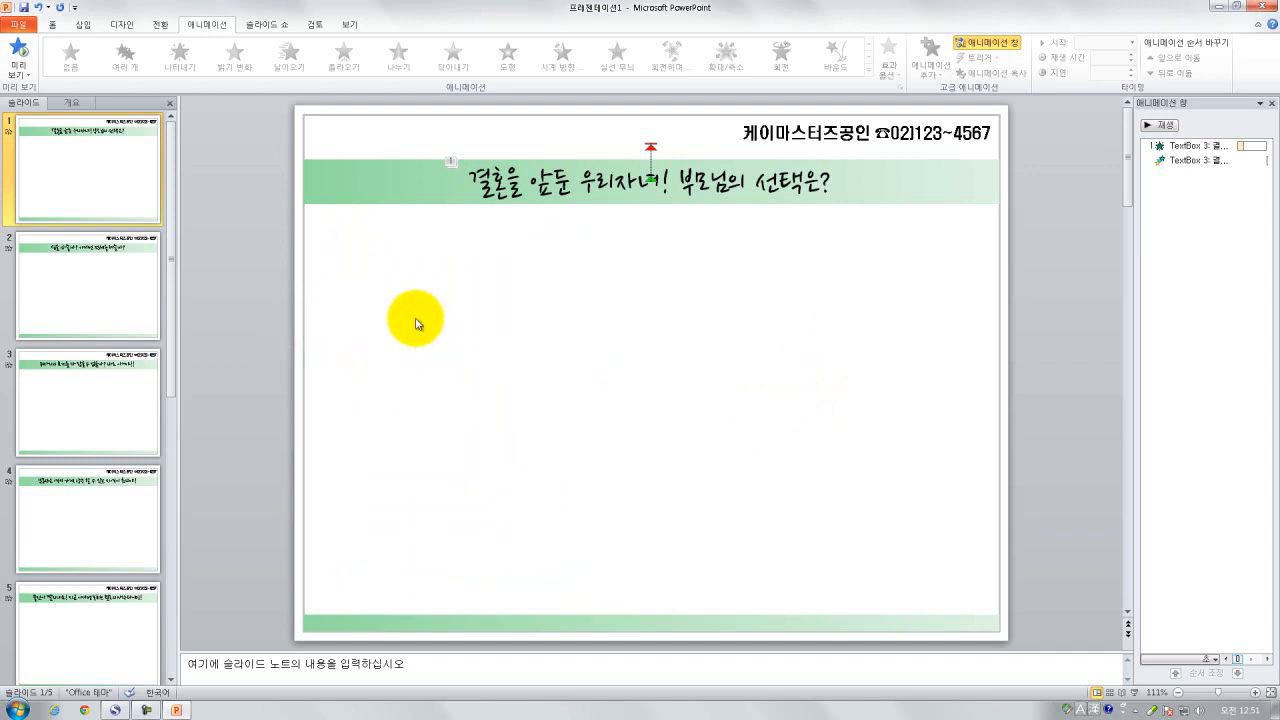
pyautogui.hotkey('ctrl', '2')
pyautogui.moveTo(328, 231)
pyautogui.mouseDown()
pyautogui.moveTo(486, 414)
pyautogui.moveTo(609, 589)
pyautogui.mouseUp()
pyautogui.moveTo(577, 411)
pyautogui.mouseDown()
pyautogui.moveTo(735, 410)
pyautogui.moveTo(718, 421)
pyautogui.mouseUp()
pyautogui.moveTo(862, 270)
pyautogui.mouseDown()
pyautogui.moveTo(838, 284)
pyautogui.moveTo(883, 297)
pyautogui.moveTo(874, 279)
pyautogui.mouseUp()
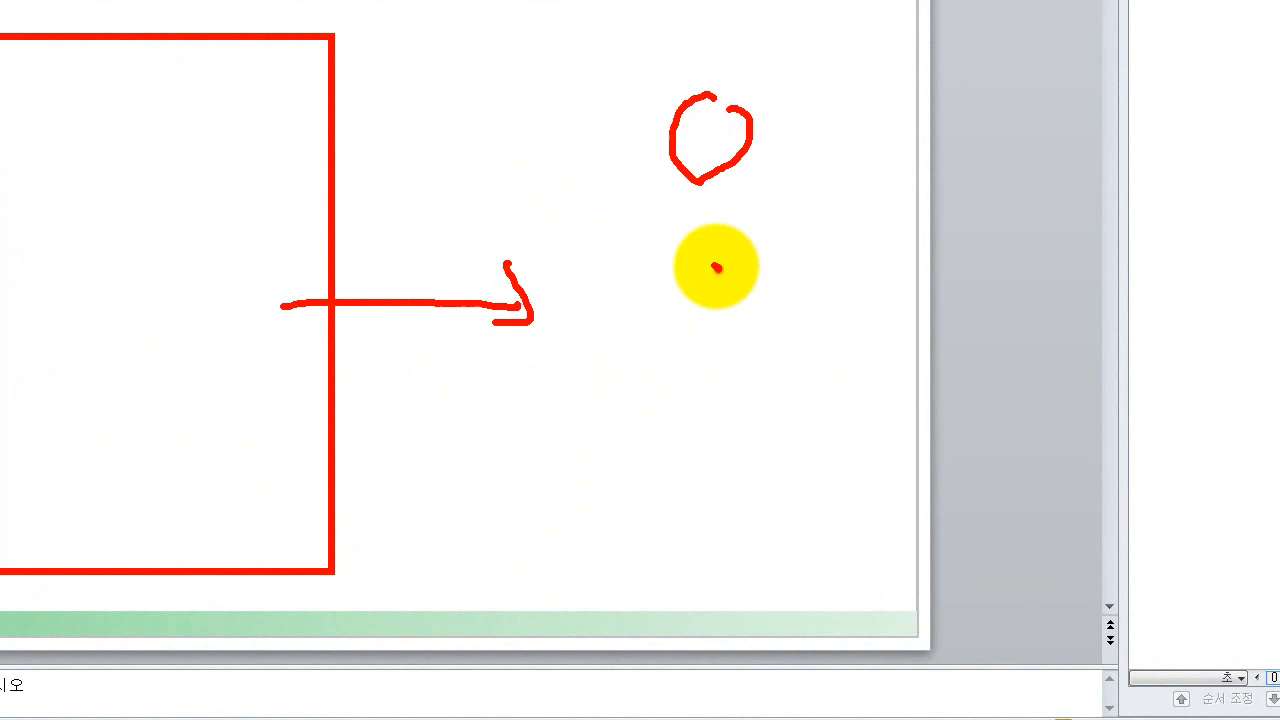
pyautogui.moveTo(716, 267); pyautogui.dragTo(748, 288)
pyautogui.moveTo(736, 460)
pyautogui.mouseDown()
pyautogui.moveTo(694, 514)
pyautogui.moveTo(726, 466)
pyautogui.moveTo(725, 485)
pyautogui.mouseUp()
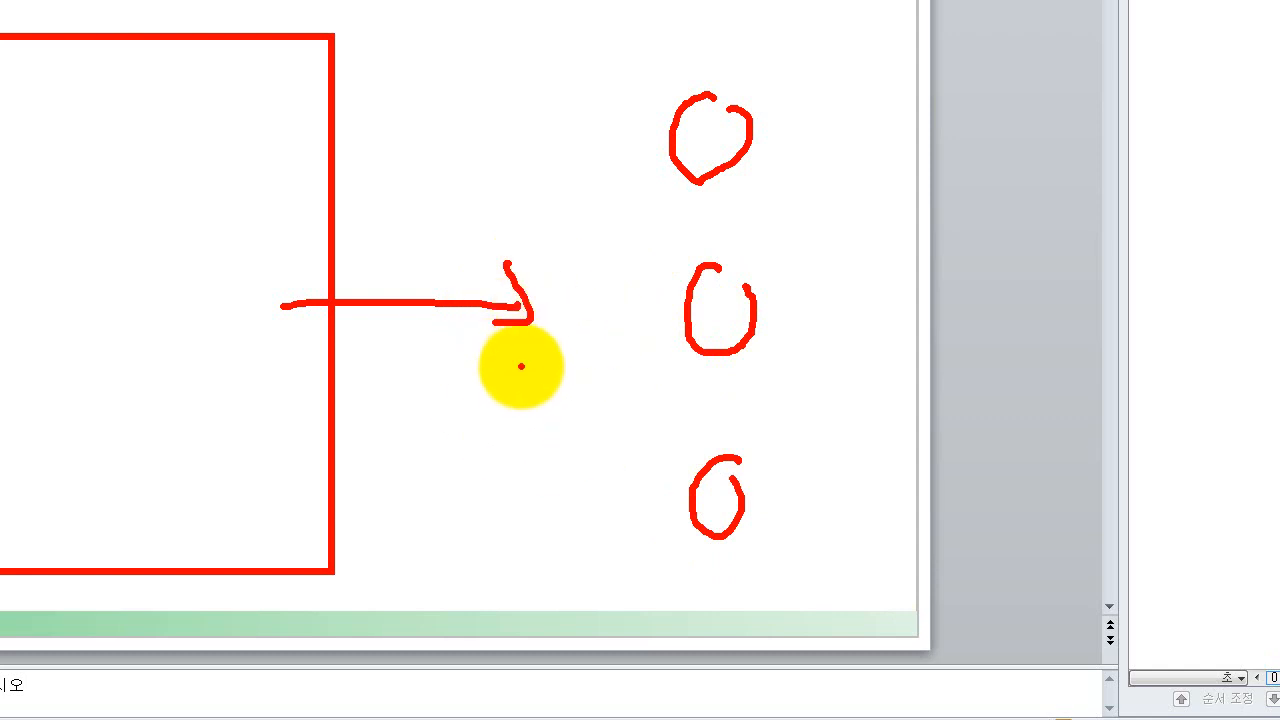
pyautogui.moveTo(114, 208)
pyautogui.mouseDown()
pyautogui.moveTo(89, 343)
pyautogui.moveTo(148, 254)
pyautogui.mouseUp()
pyautogui.moveTo(548, 183); pyautogui.dragTo(757, 191)
pyautogui.moveTo(618, 355); pyautogui.dragTo(767, 357)
pyautogui.moveTo(663, 527); pyautogui.dragTo(800, 540)
pyautogui.press('e')
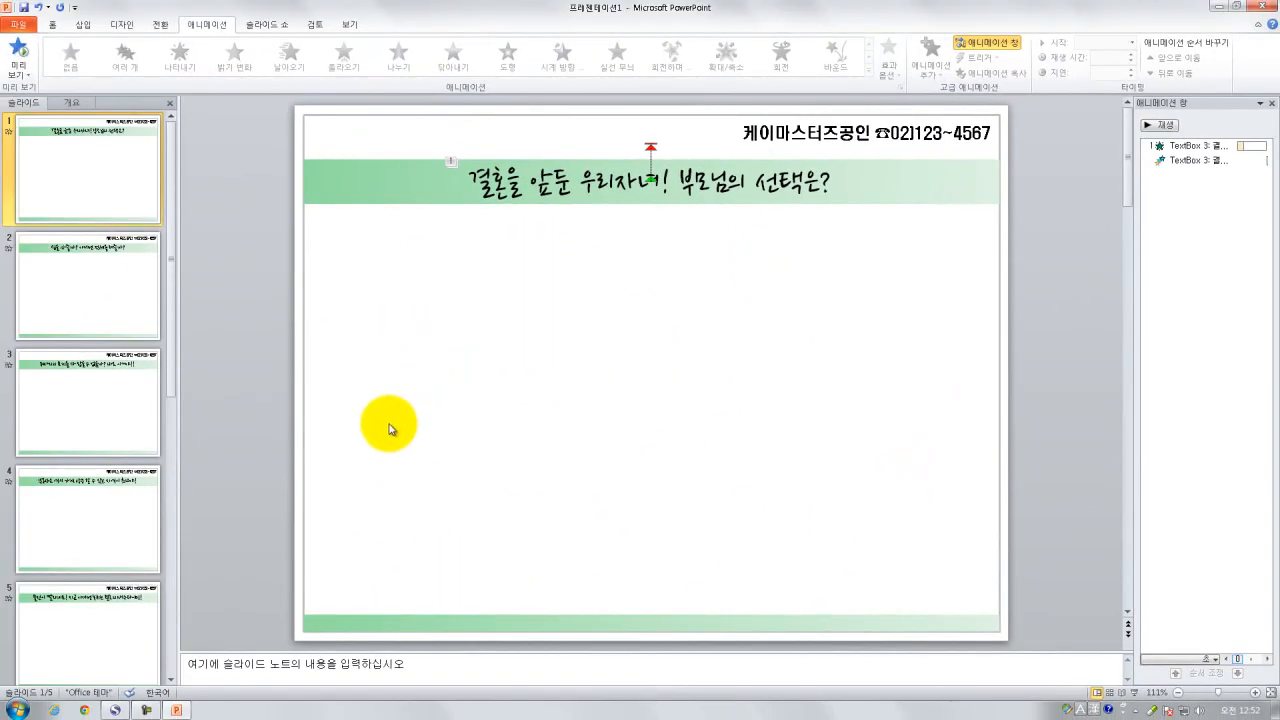
# Switch to the web browser, search Naver for "구글이미지" in a new tab and open the Google image search site
pyautogui.click(118, 710)
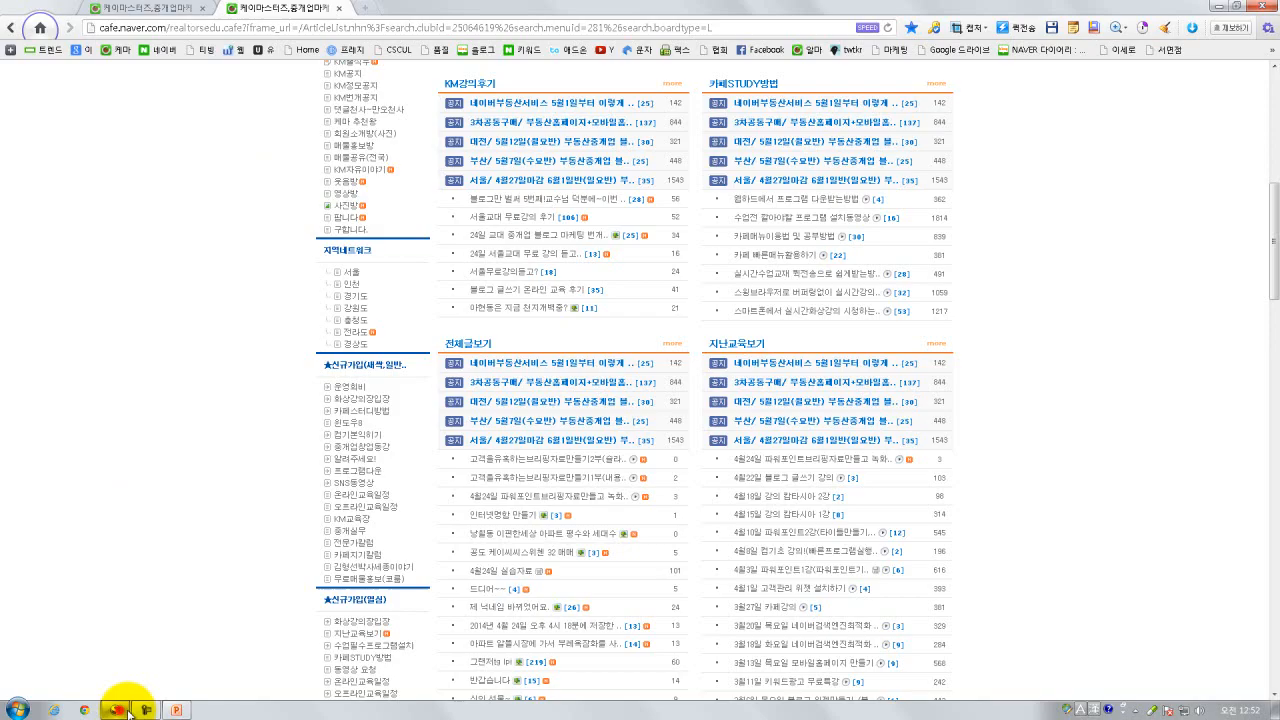
pyautogui.click(362, 8)
pyautogui.click(573, 121)
pyautogui.write('구글이미지')
pyautogui.press('Return')
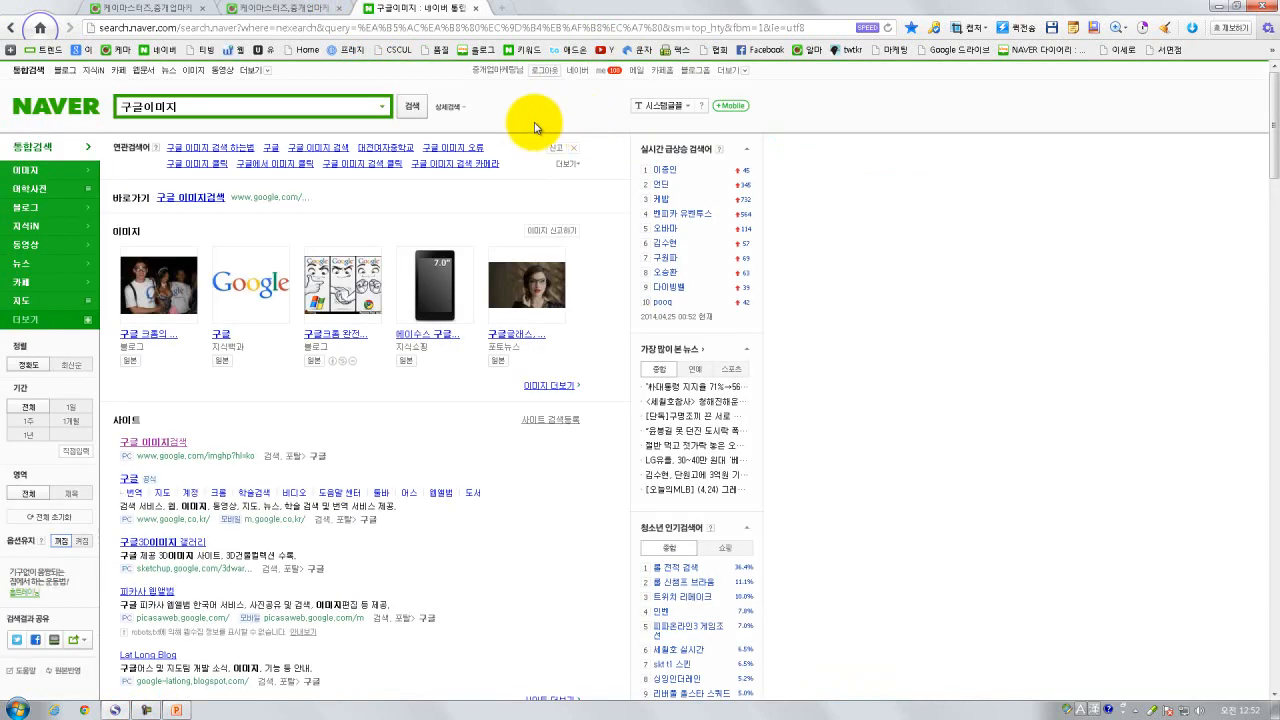
pyautogui.click(278, 199)
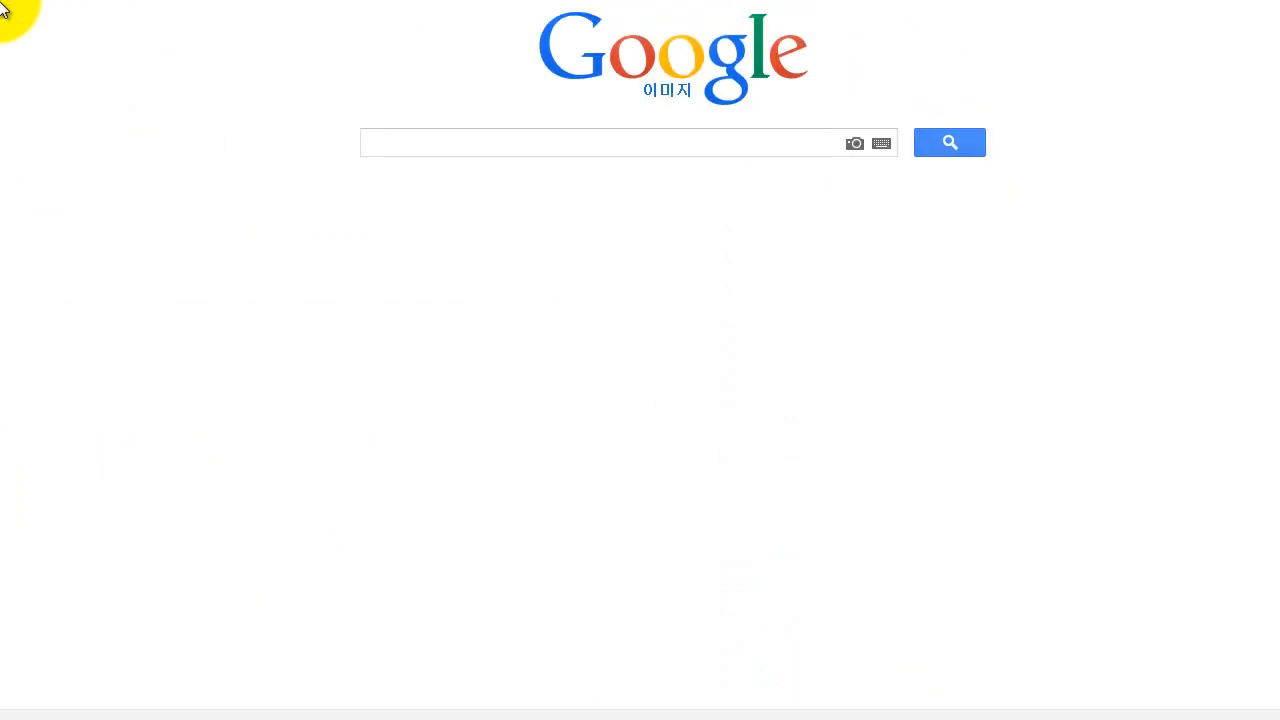
# Search Google Images for "결혼식"
pyautogui.click(391, 137)
pyautogui.write('ㄴ')
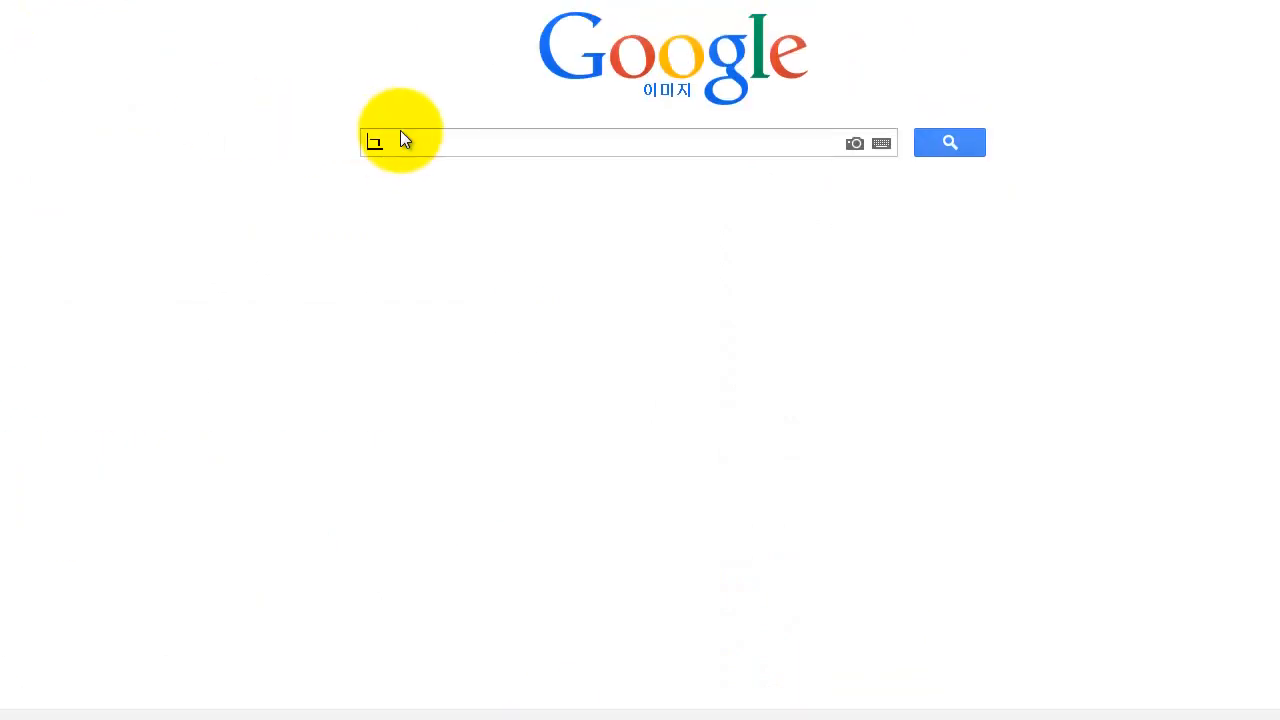
pyautogui.write('결혼식')
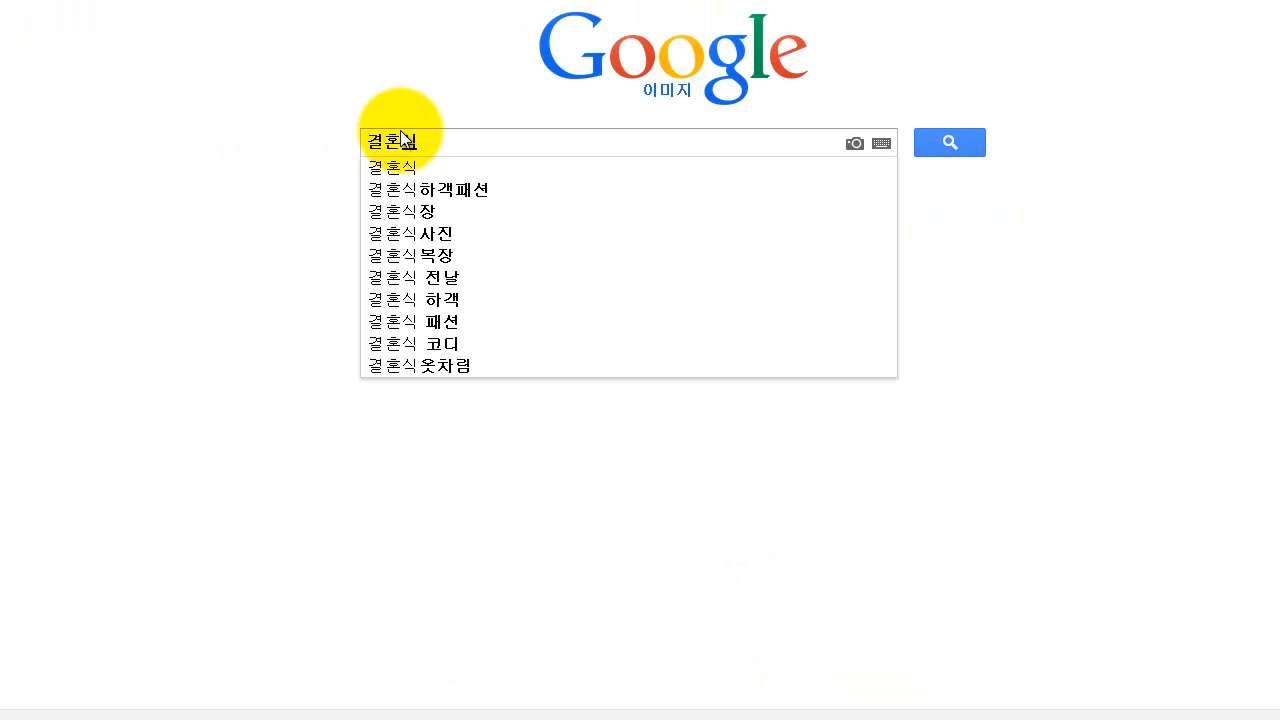
pyautogui.press('Return')
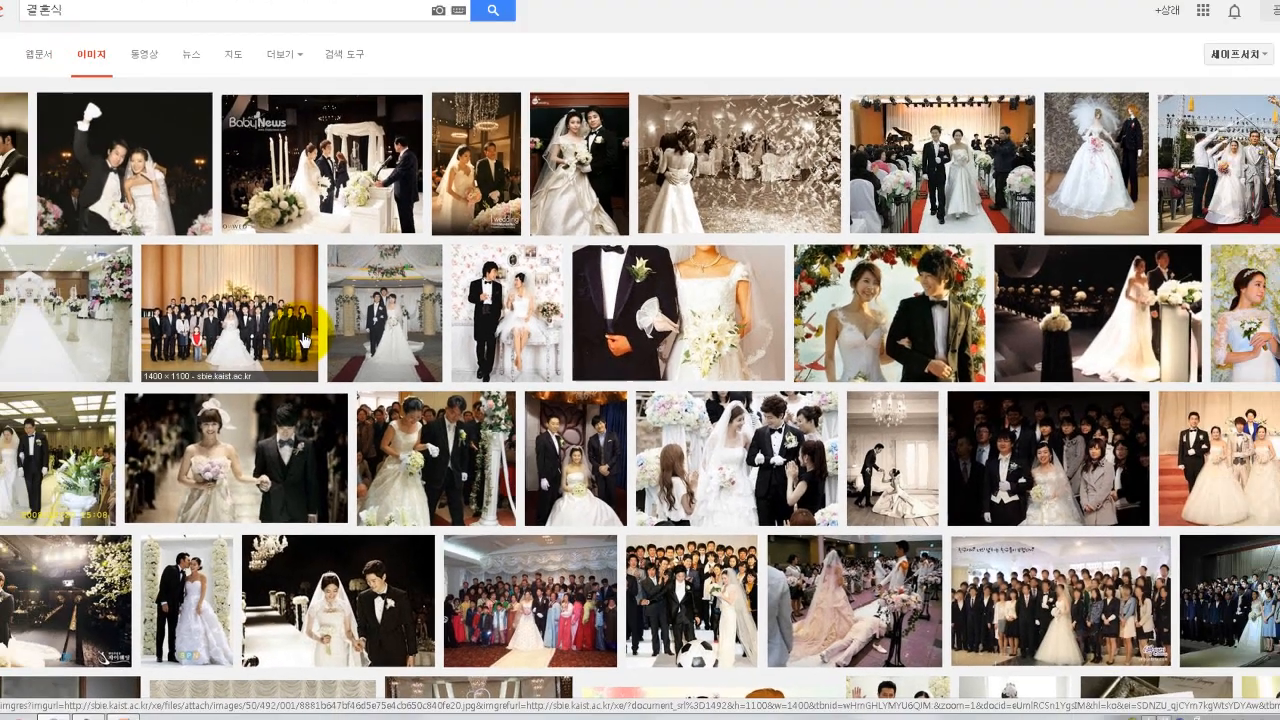
# Open the full-size wedding photo of the couple standing in front of the flower wall from the image results
pyautogui.scroll(-2, 217, 257)
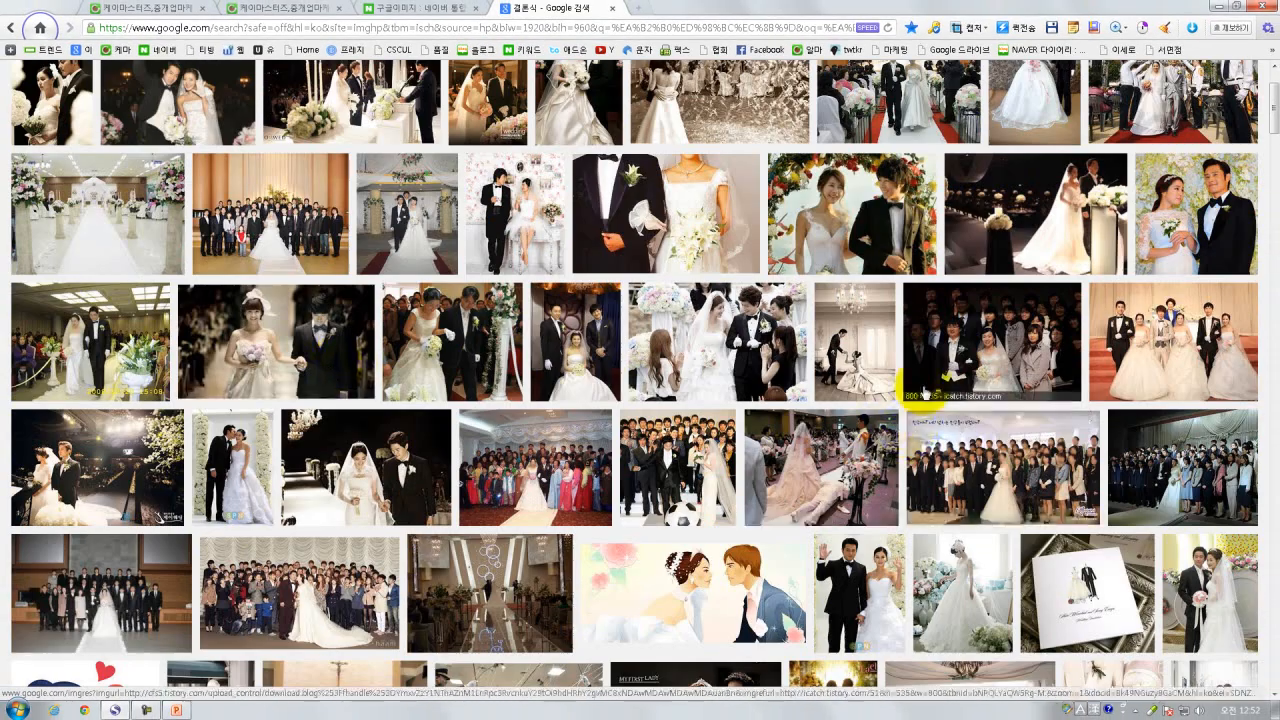
pyautogui.click(1193, 200)
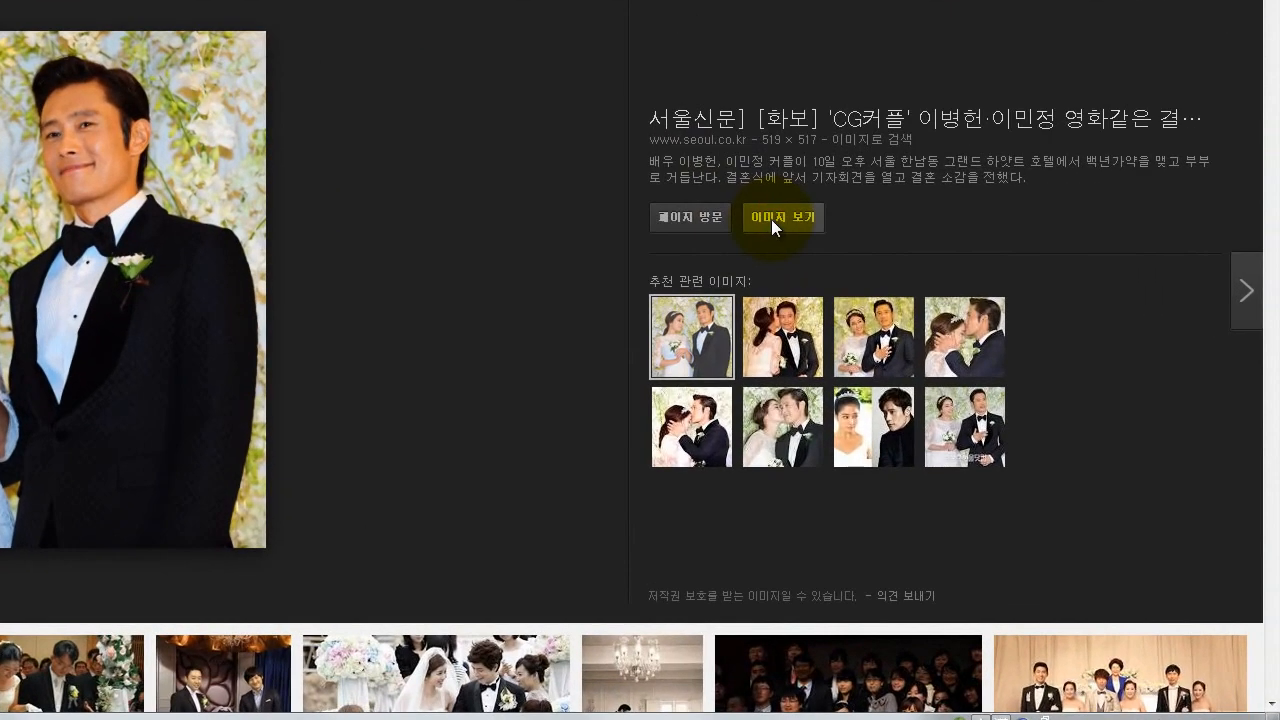
pyautogui.click(774, 222)
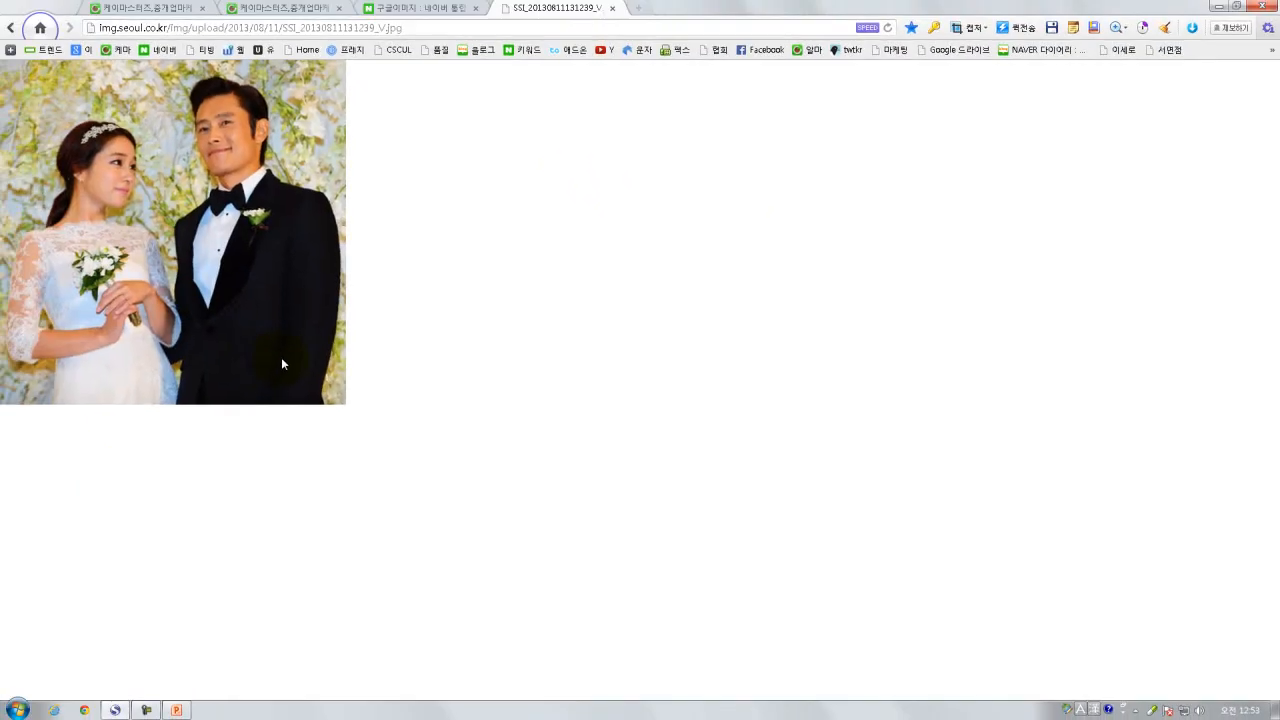
pyautogui.click(405, 300)
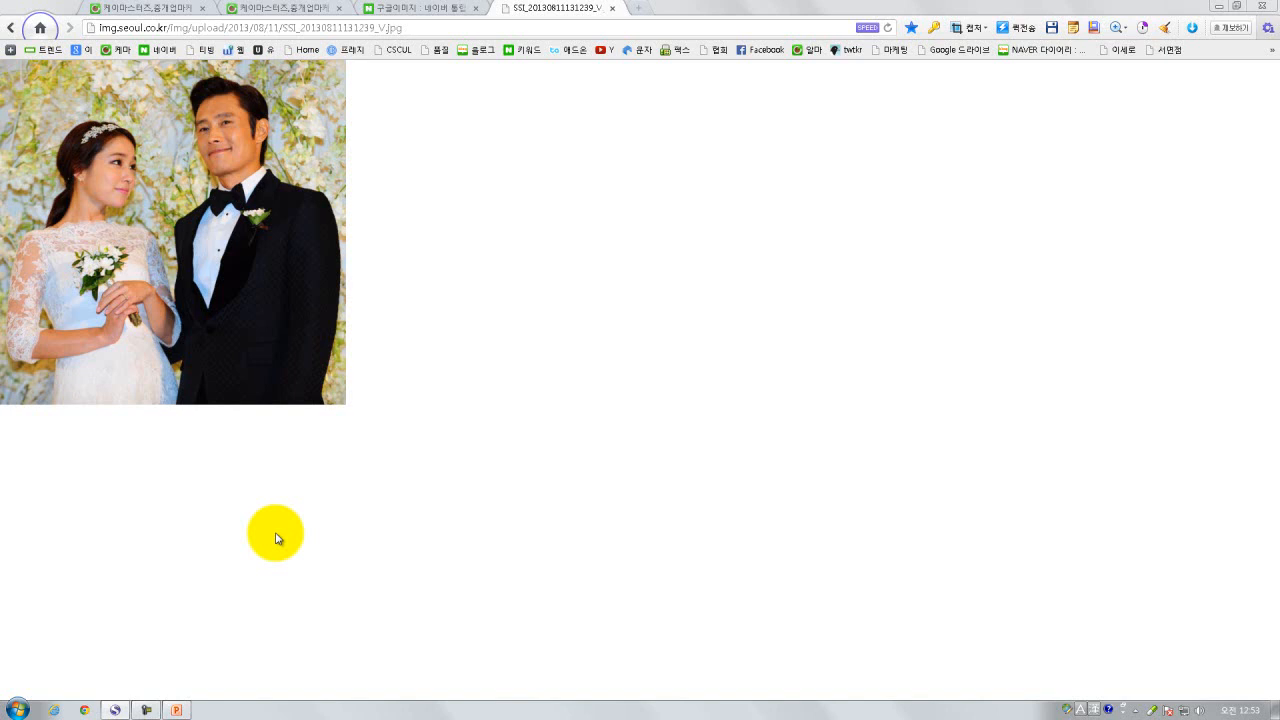
# Start the Opencapture program and move its window beside the wedding photo
pyautogui.press('super')
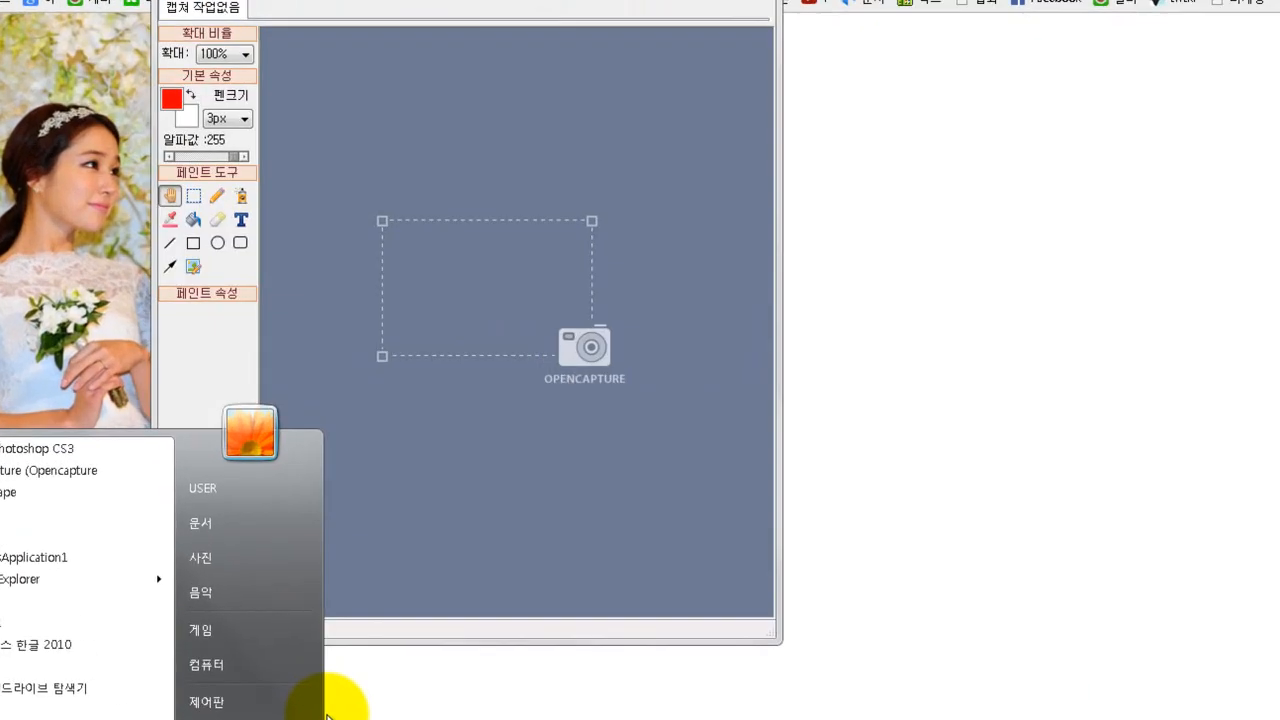
pyautogui.click(523, 483)
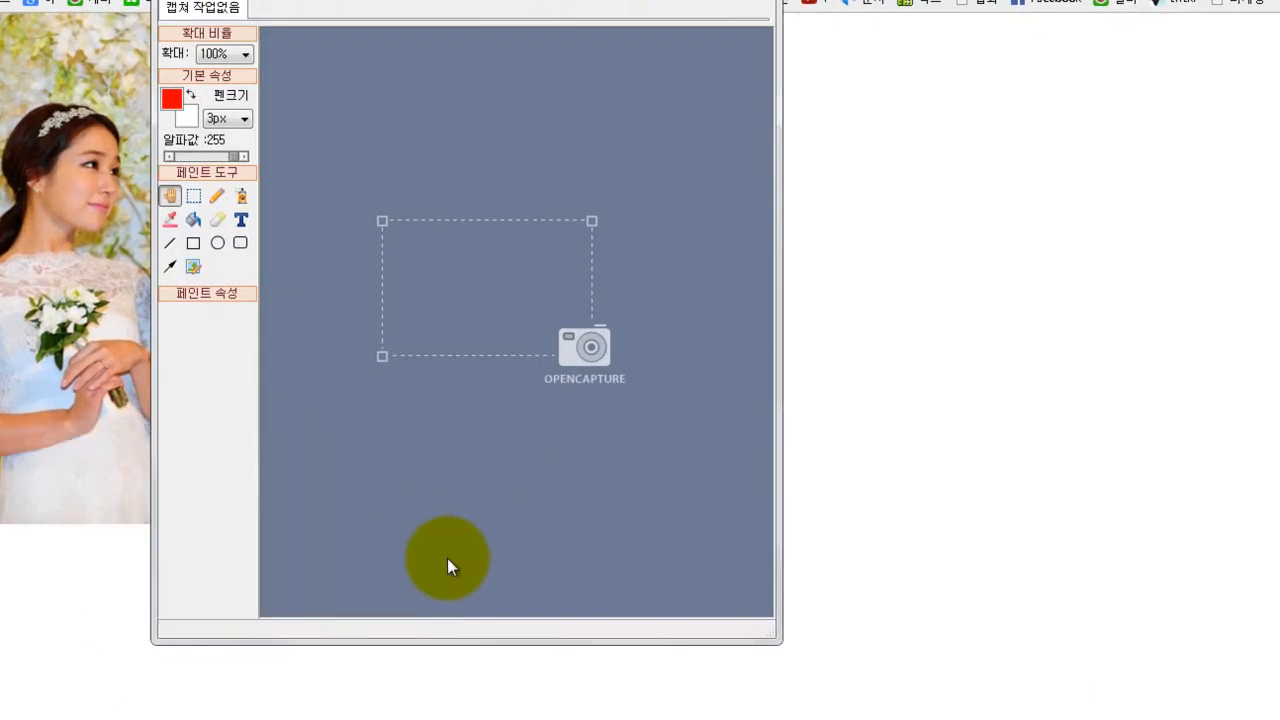
pyautogui.moveTo(430, 2); pyautogui.dragTo(603, 25)
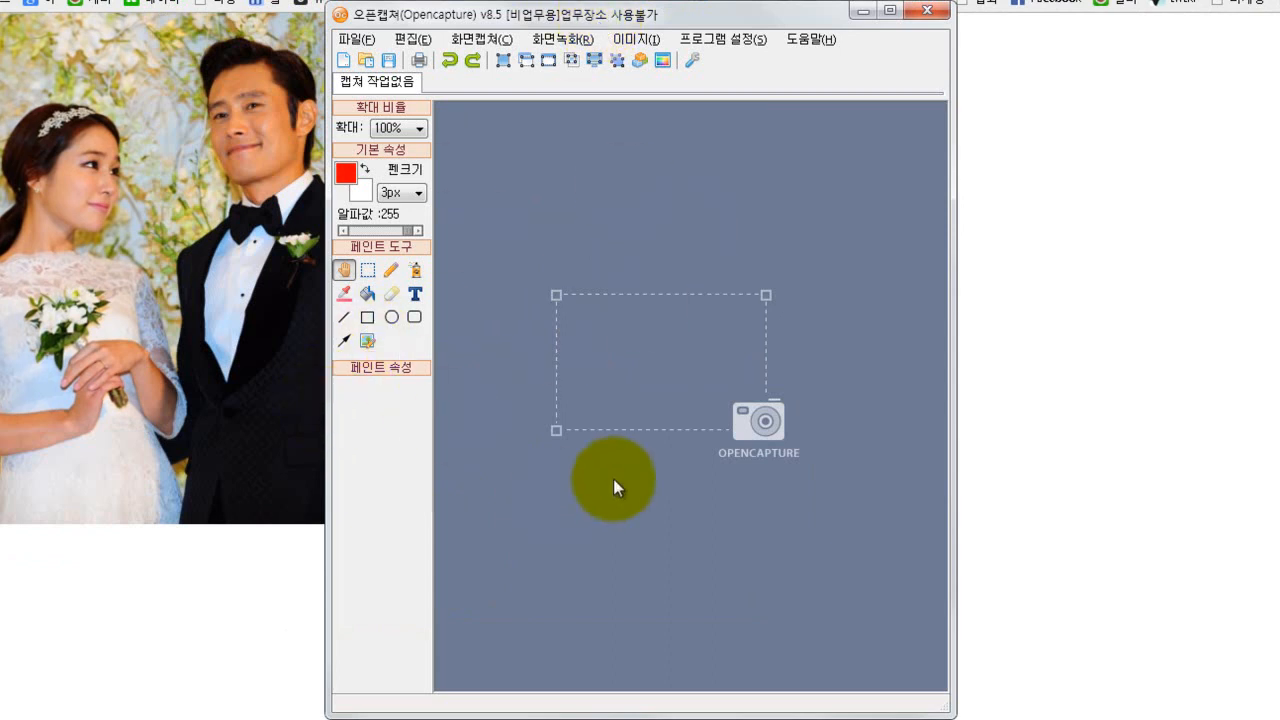
# Turn off "캡쳐 후 프로그램을 최소화 상태로 유지" in Opencapture's capture settings
pyautogui.click(714, 40)
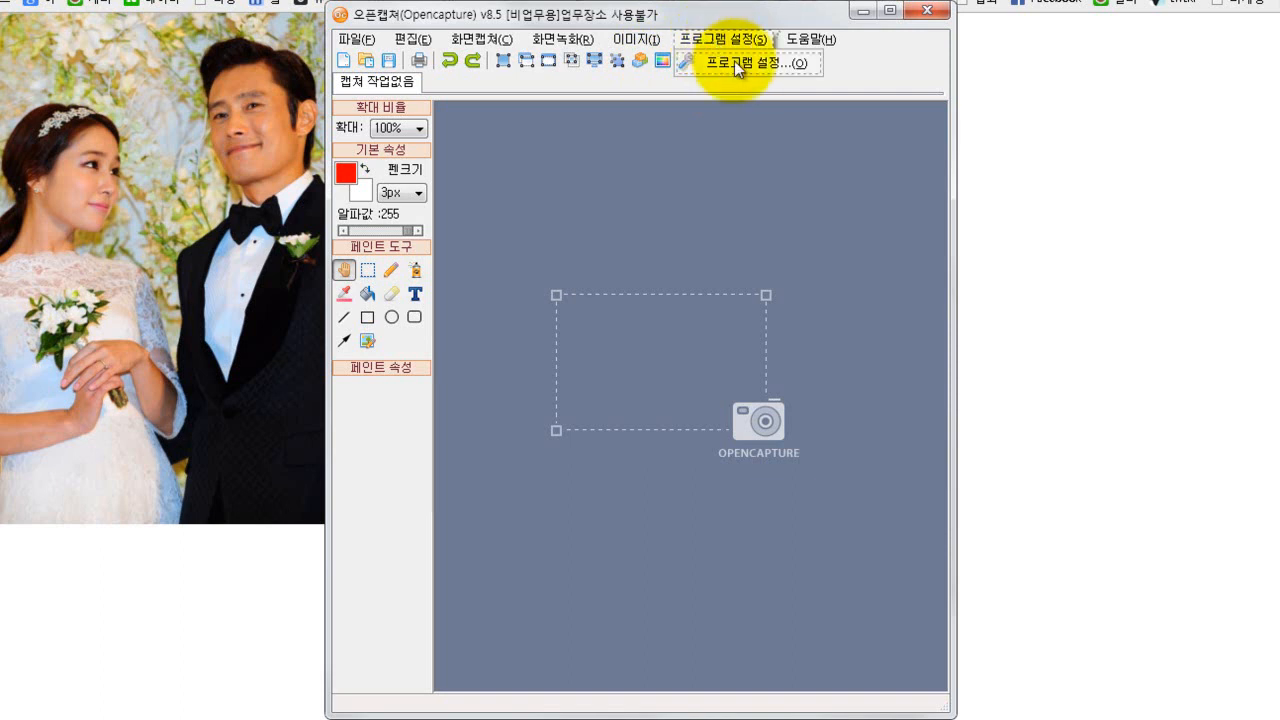
pyautogui.click(736, 64)
pyautogui.moveTo(690, 242); pyautogui.dragTo(562, 38)
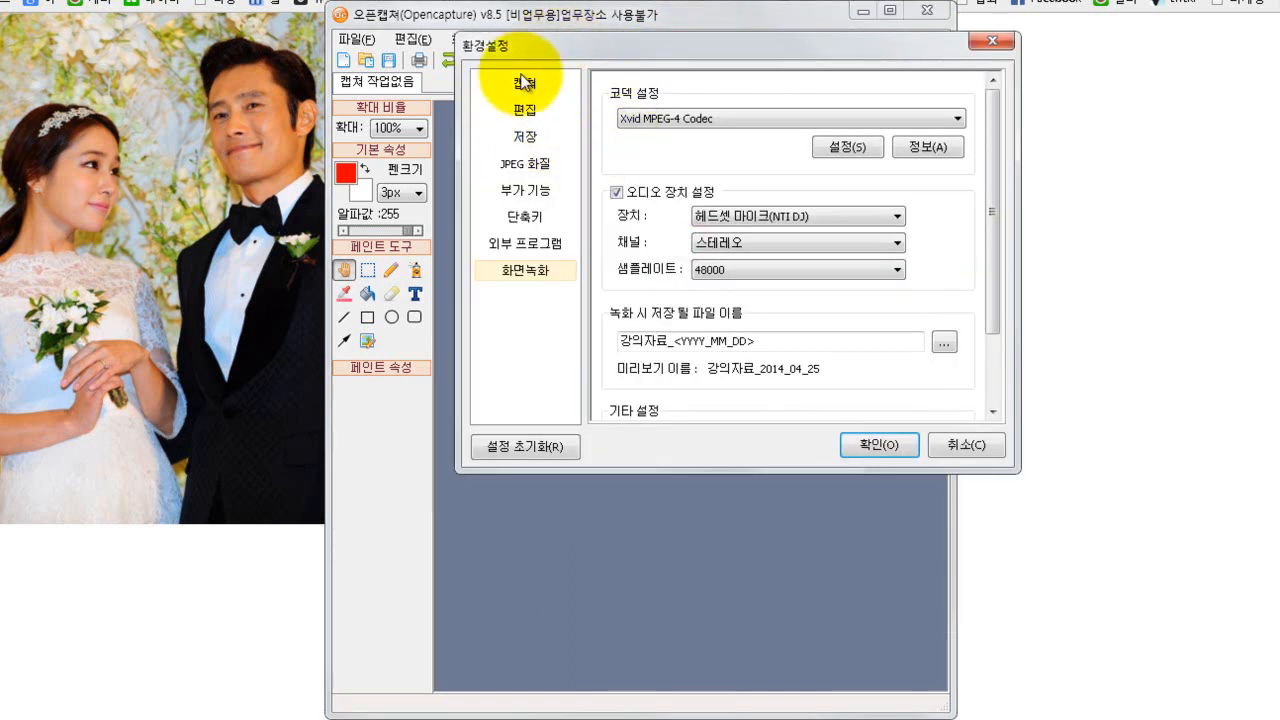
pyautogui.click(526, 86)
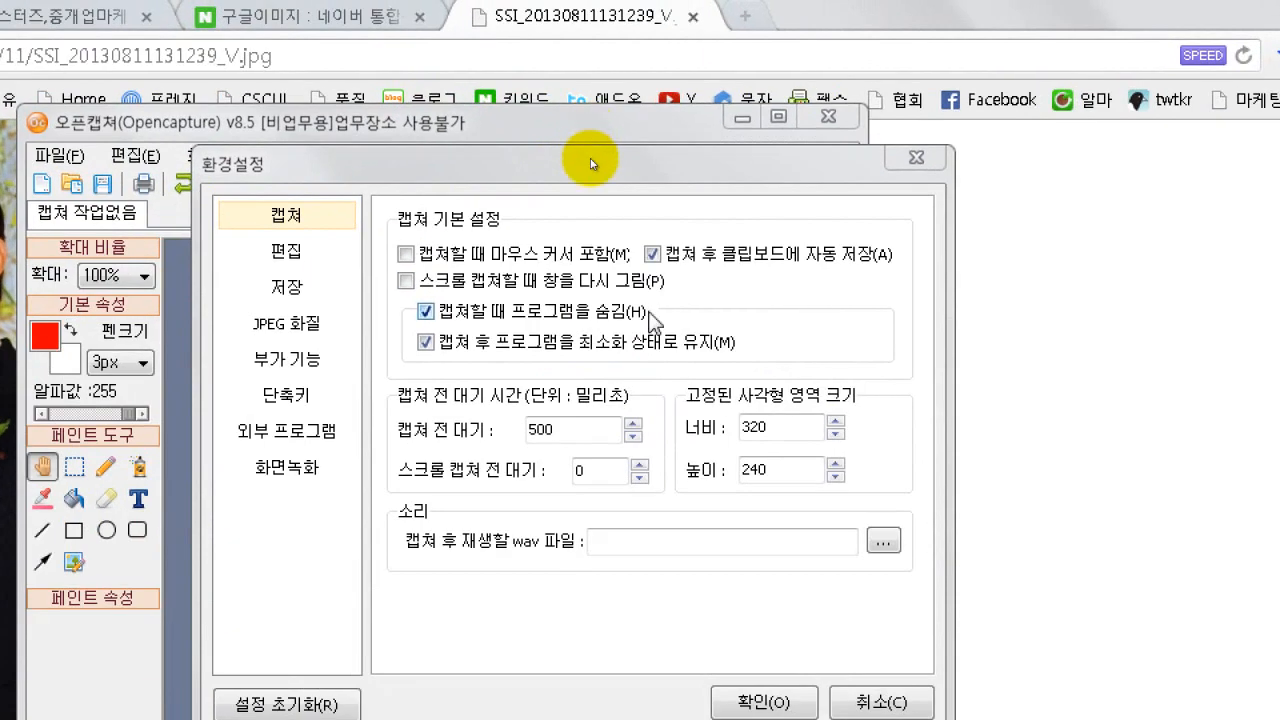
pyautogui.click(682, 349)
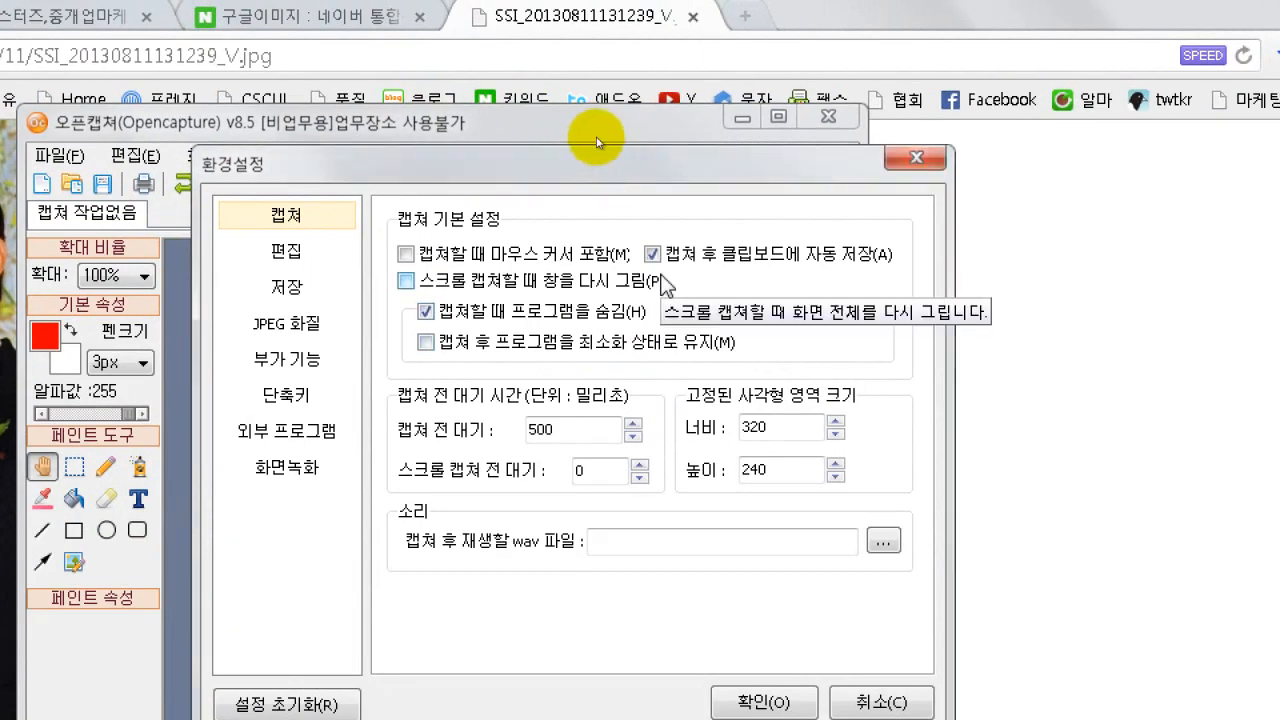
pyautogui.click(654, 255)
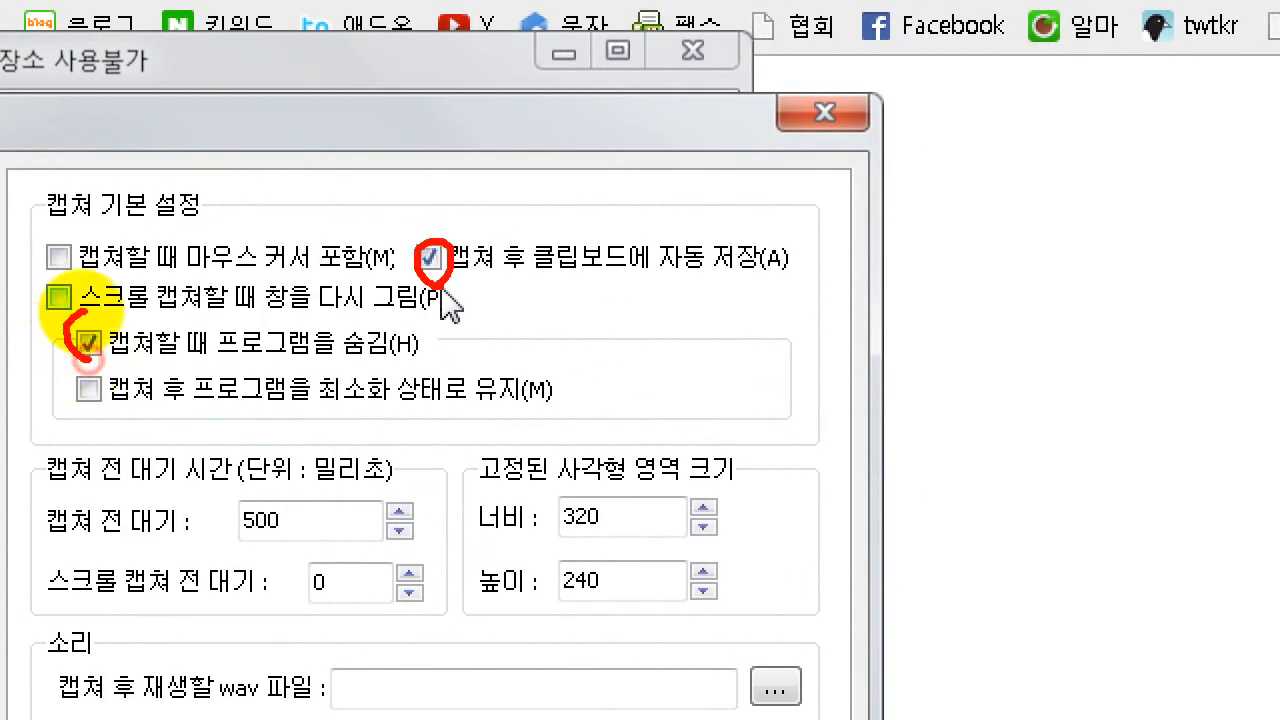
pyautogui.press('Escape')
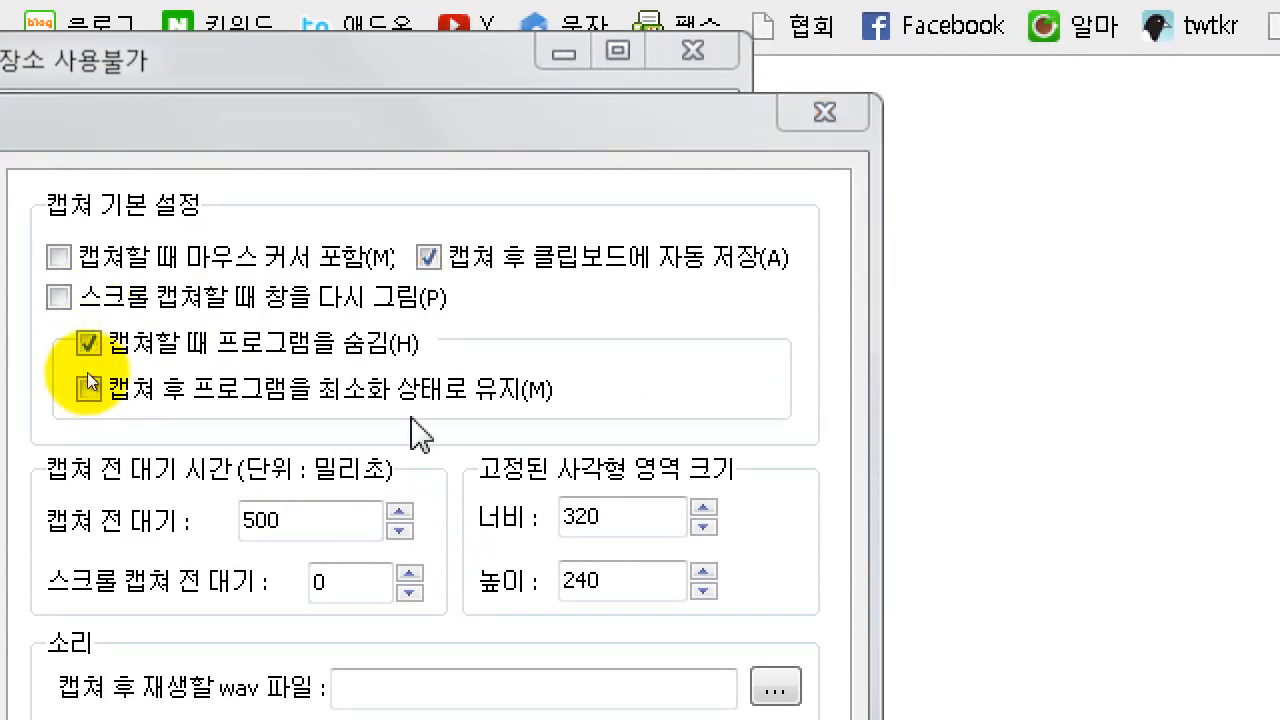
# Choose the library folder 내 사진 as the auto-save location for captured images in the save settings
pyautogui.click(64, 65)
pyautogui.click(58, 97)
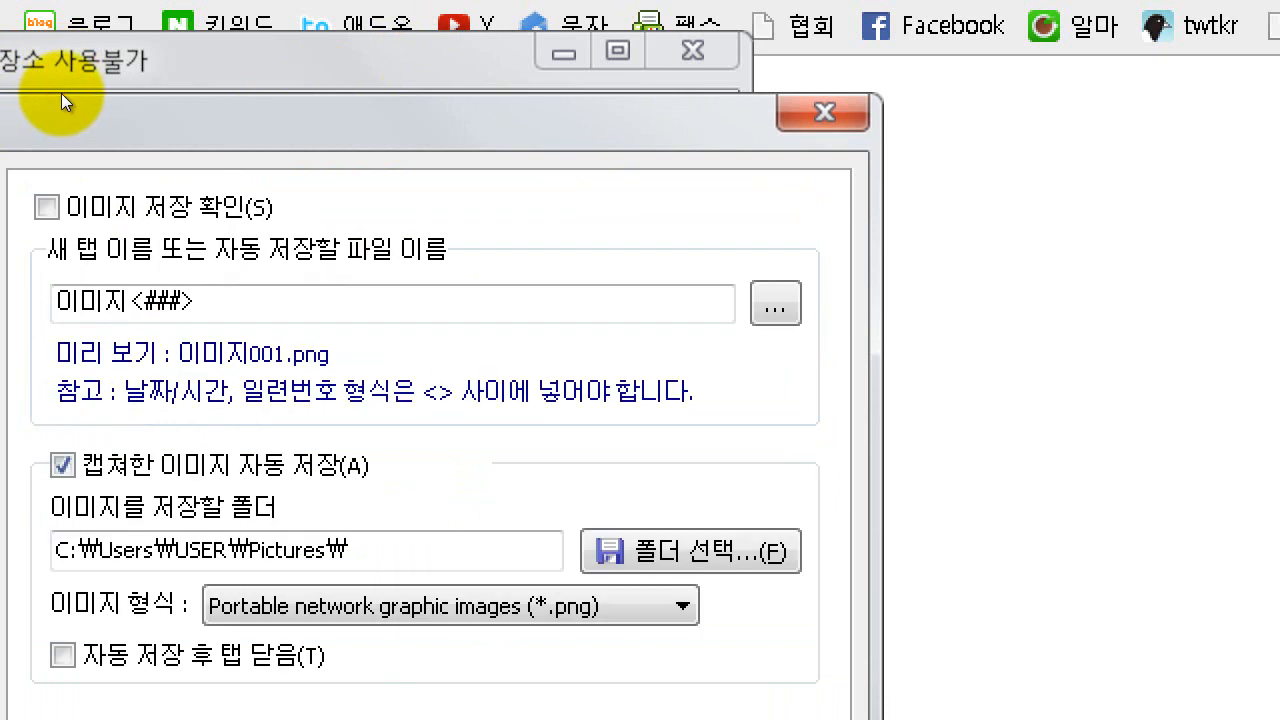
pyautogui.click(150, 305)
pyautogui.moveTo(146, 305); pyautogui.dragTo(170, 305)
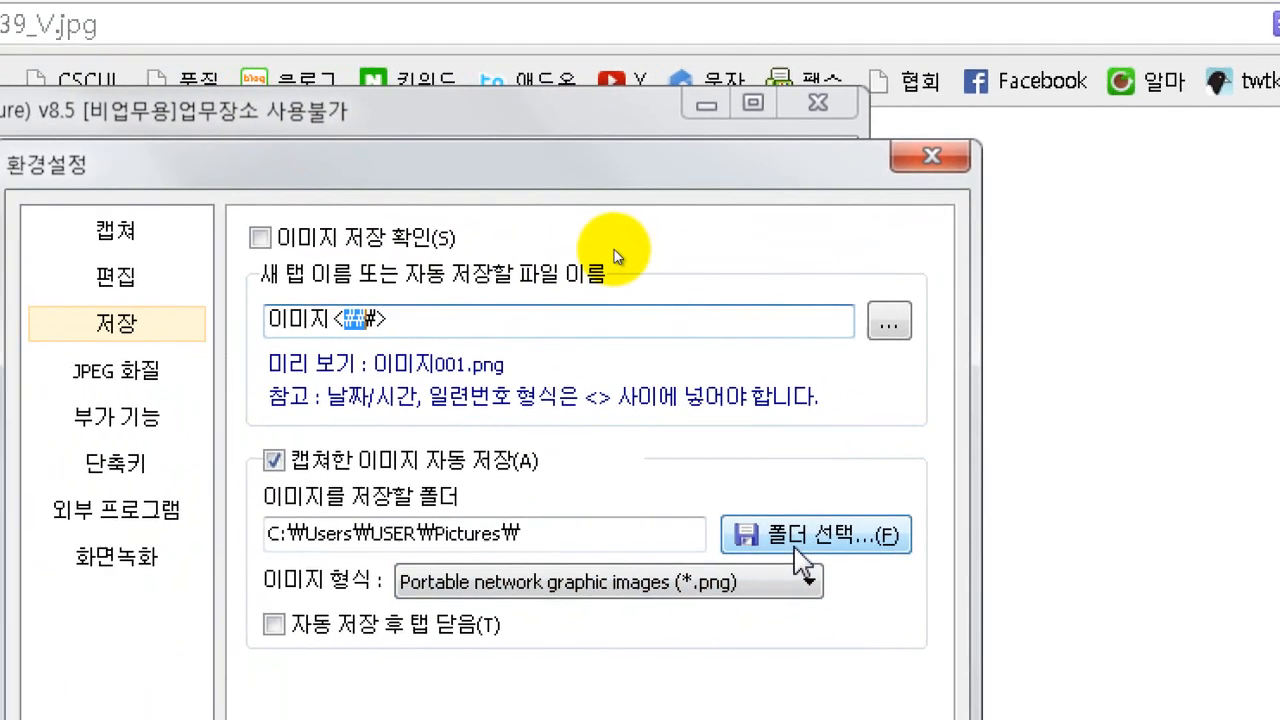
pyautogui.click(796, 540)
pyautogui.moveTo(688, 648); pyautogui.dragTo(531, 150)
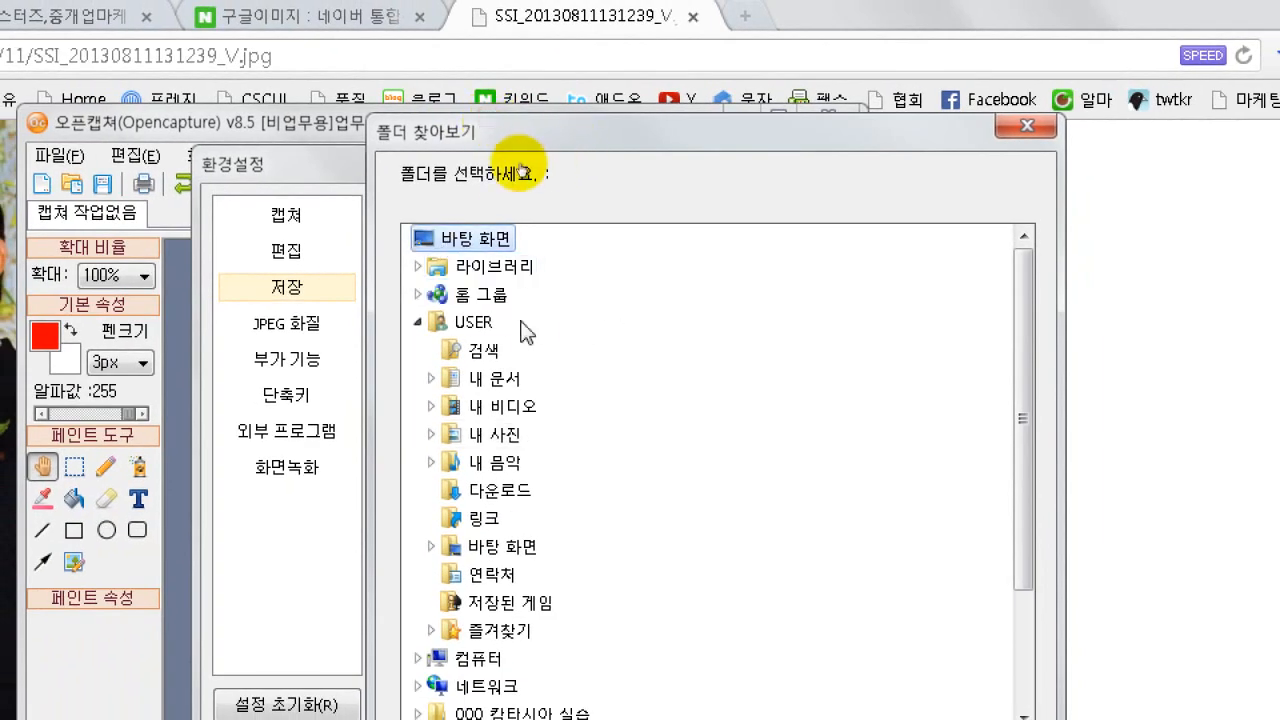
pyautogui.click(494, 266)
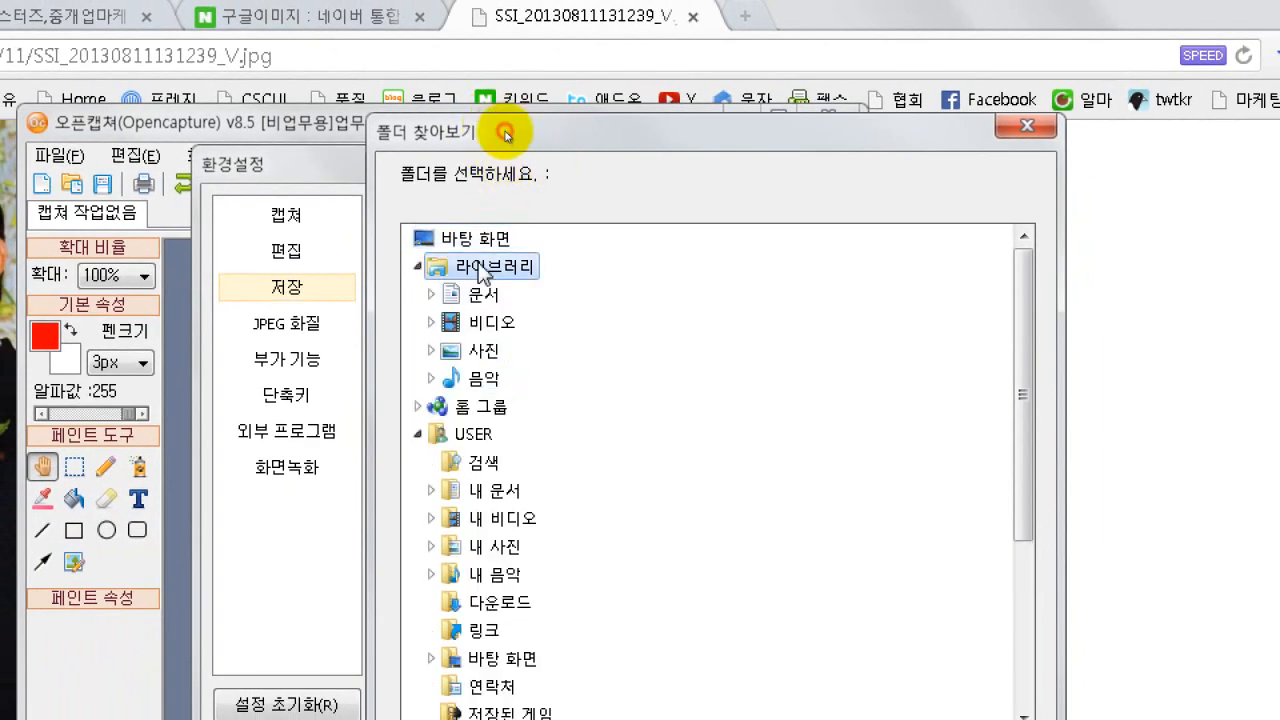
pyautogui.click(483, 350)
pyautogui.click(495, 379)
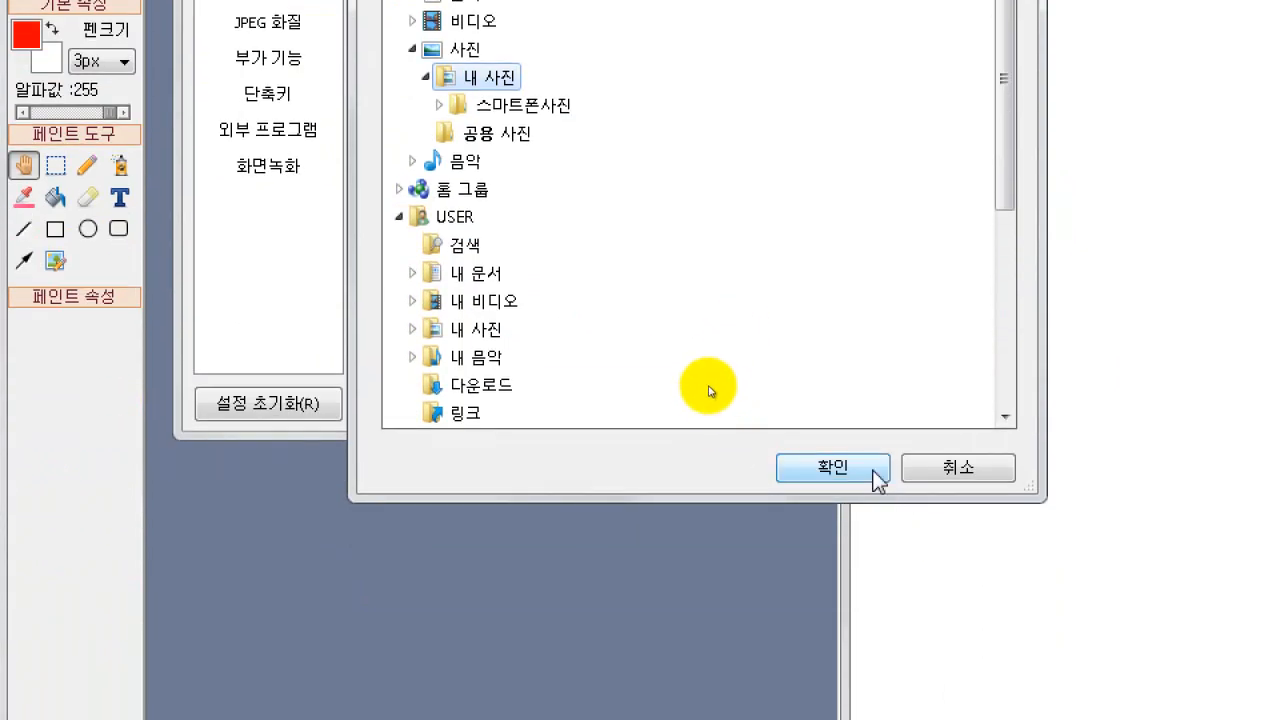
pyautogui.click(838, 468)
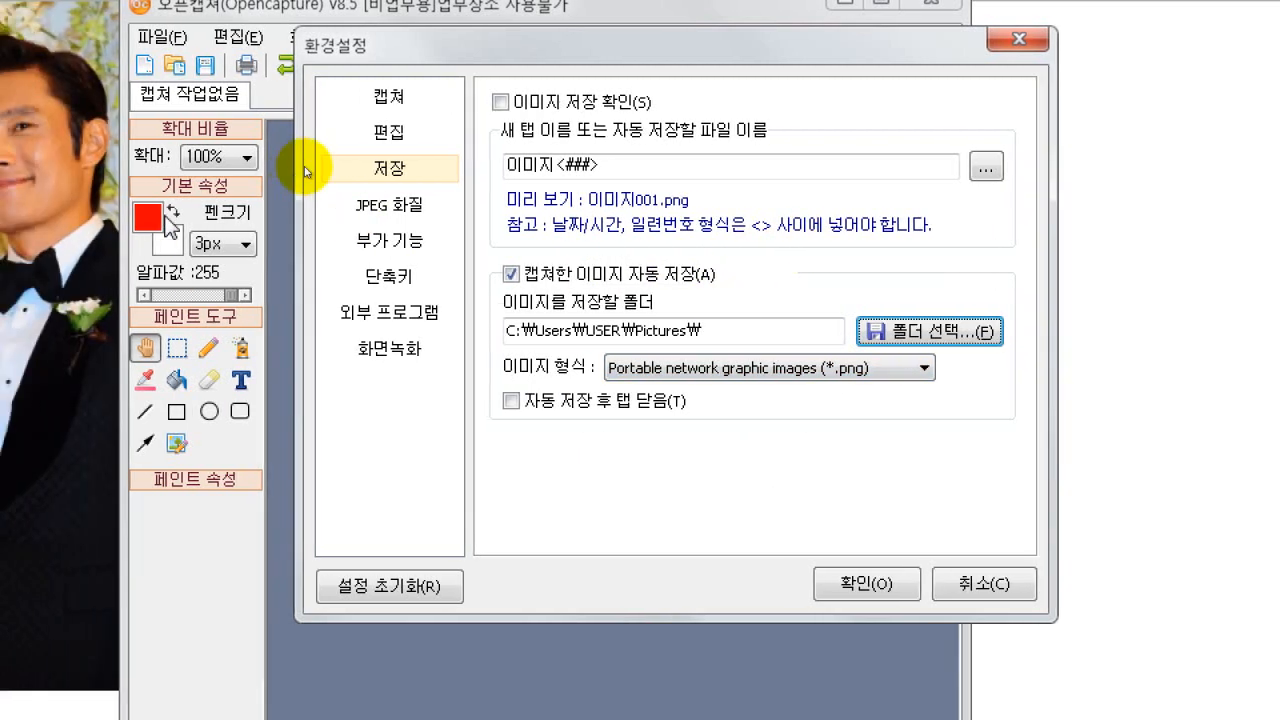
# Set the JPEG quality subsampling to 4:4:4 (가장 좋은 화질) and confirm the program settings
pyautogui.click(246, 207)
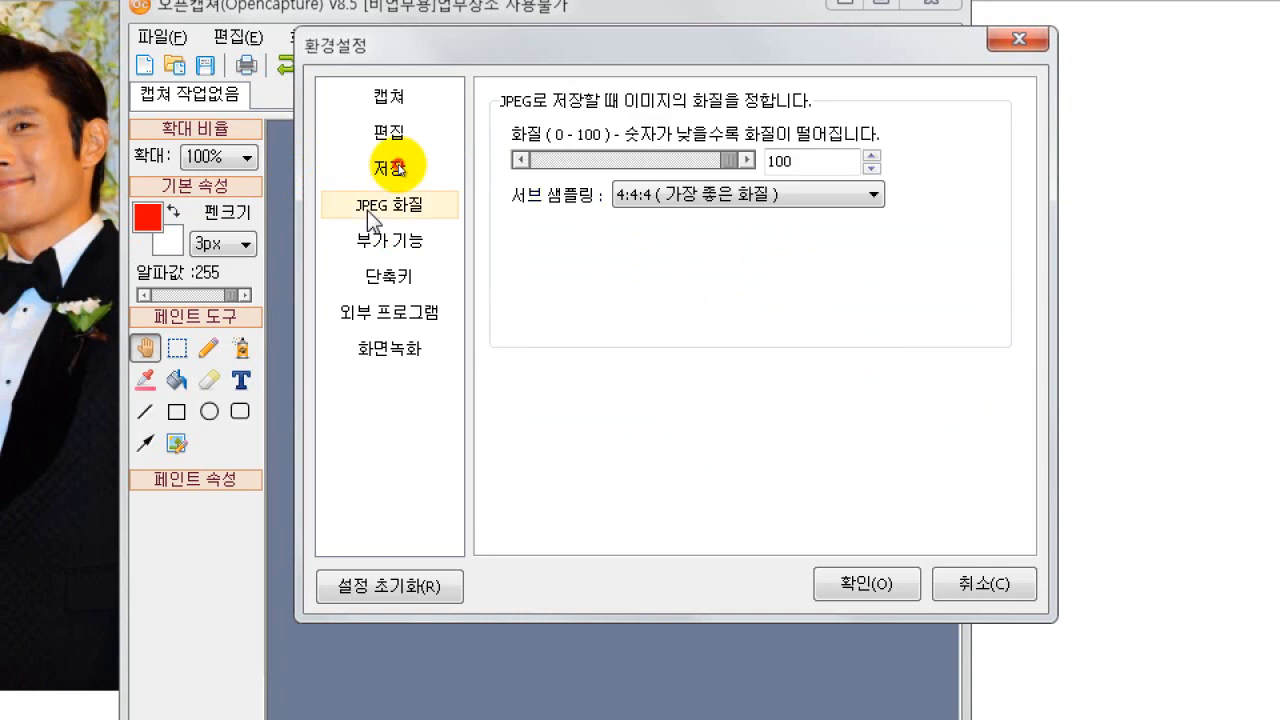
pyautogui.click(650, 200)
pyautogui.click(662, 257)
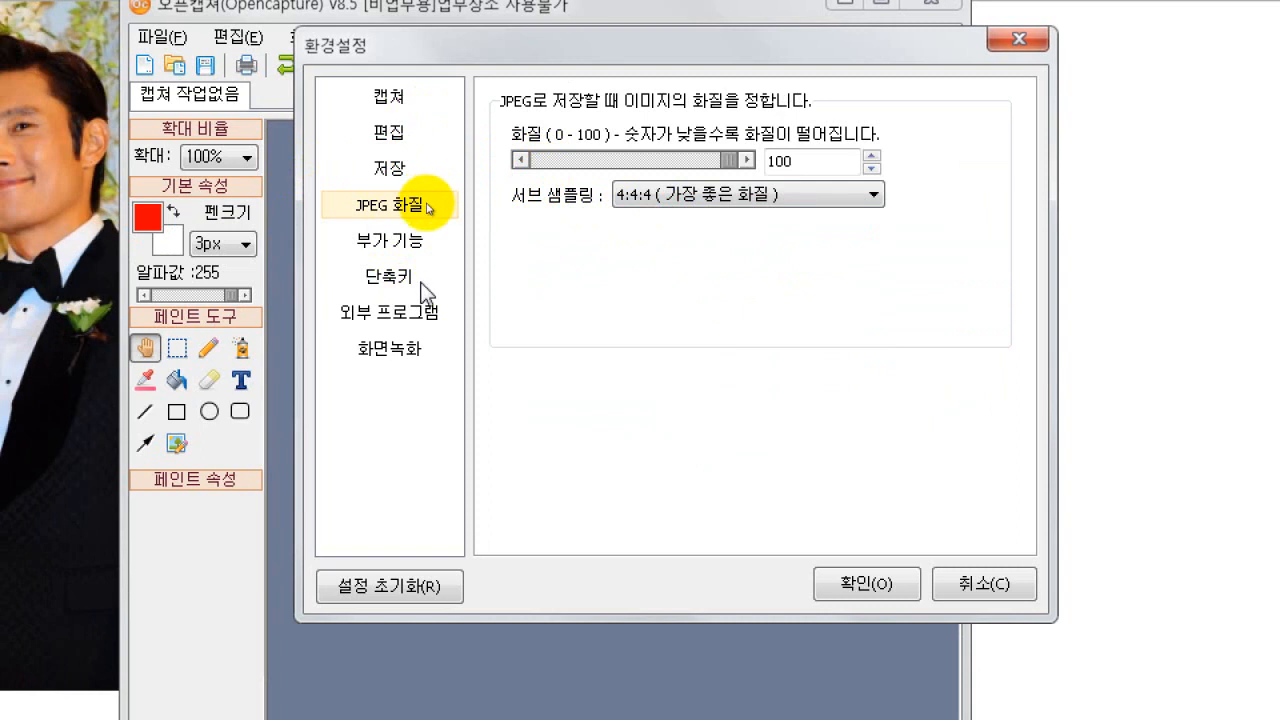
pyautogui.click(855, 588)
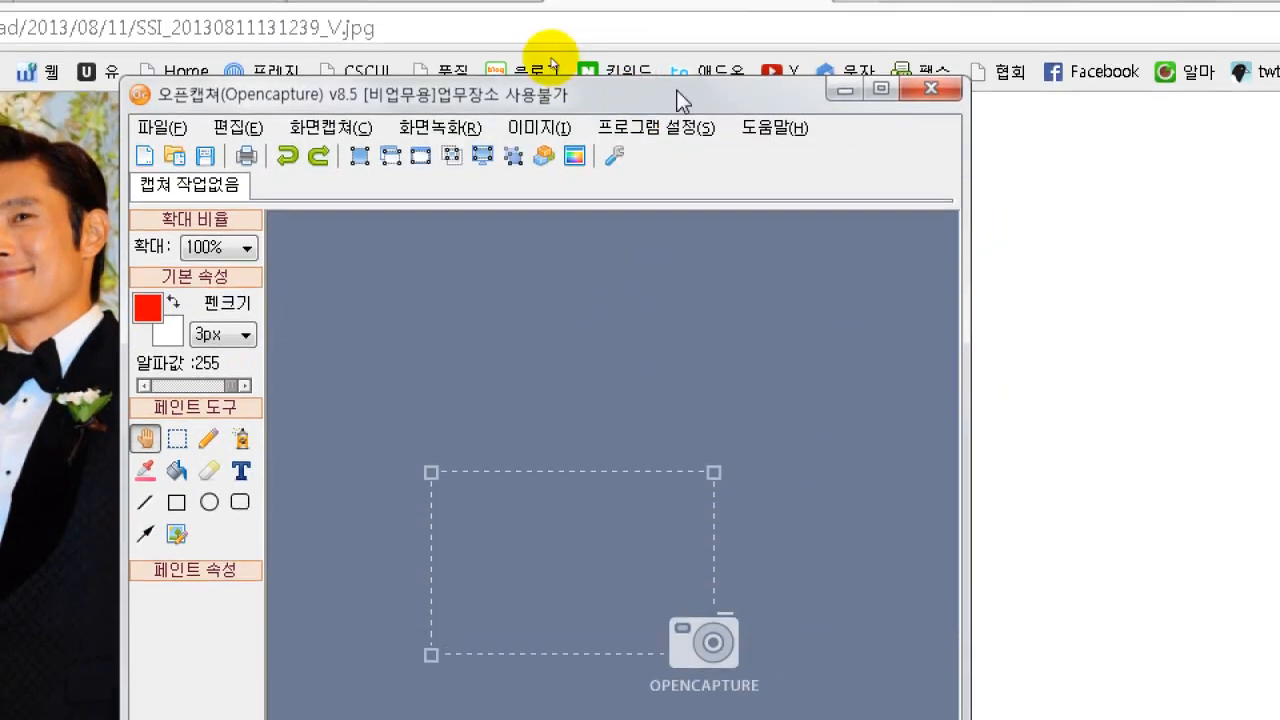
# Minimise Opencapture and capture a rectangular region covering the whole wedding photo in the browser
pyautogui.click(838, 96)
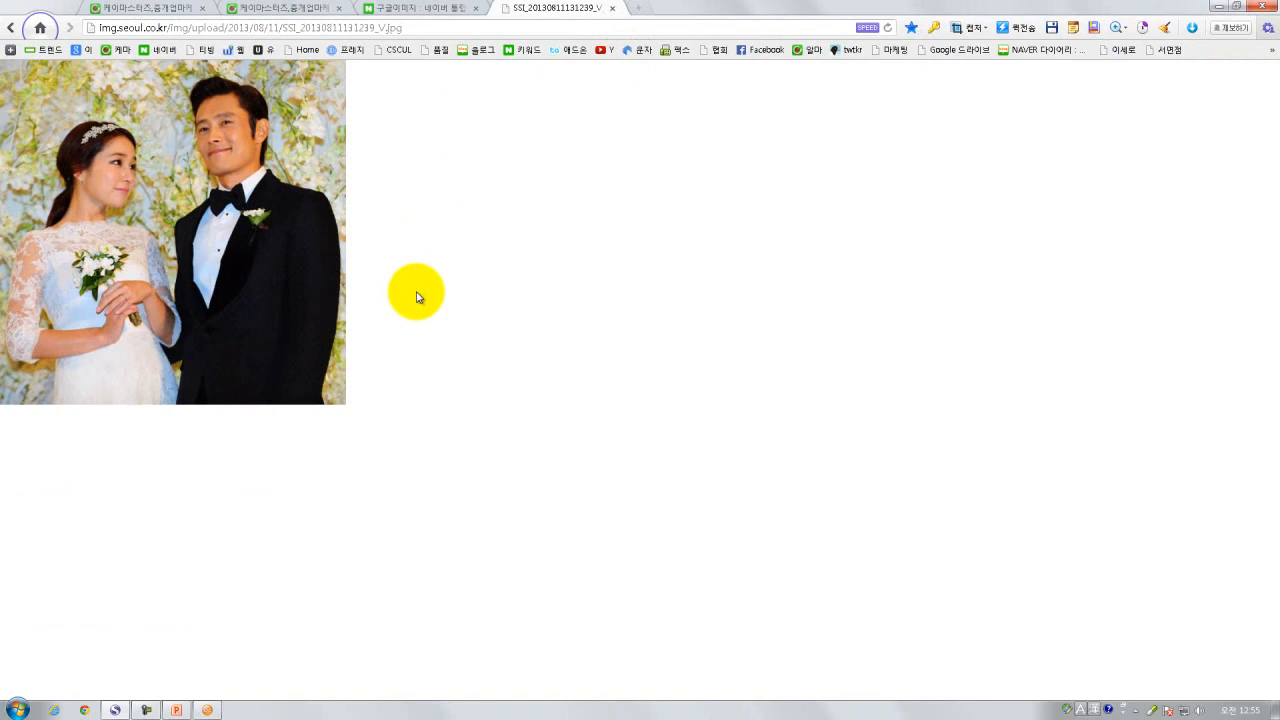
pyautogui.press('Print')
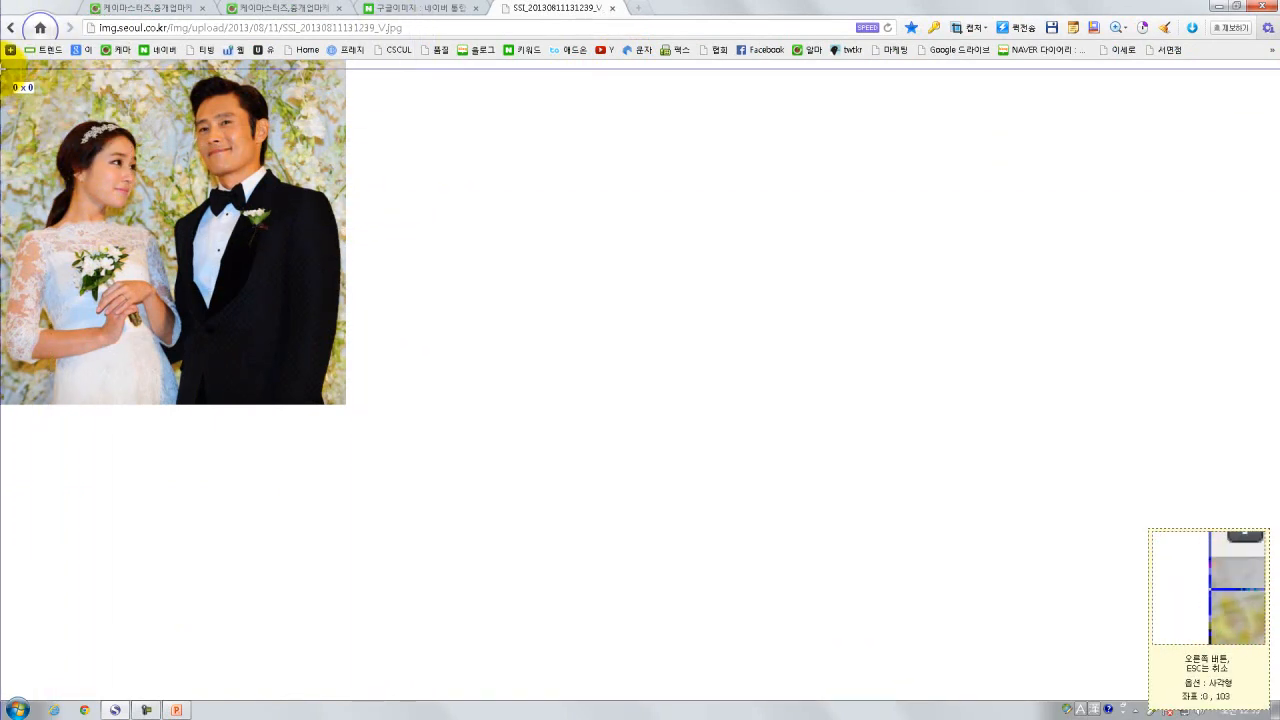
pyautogui.moveTo(3, 62); pyautogui.dragTo(342, 403)
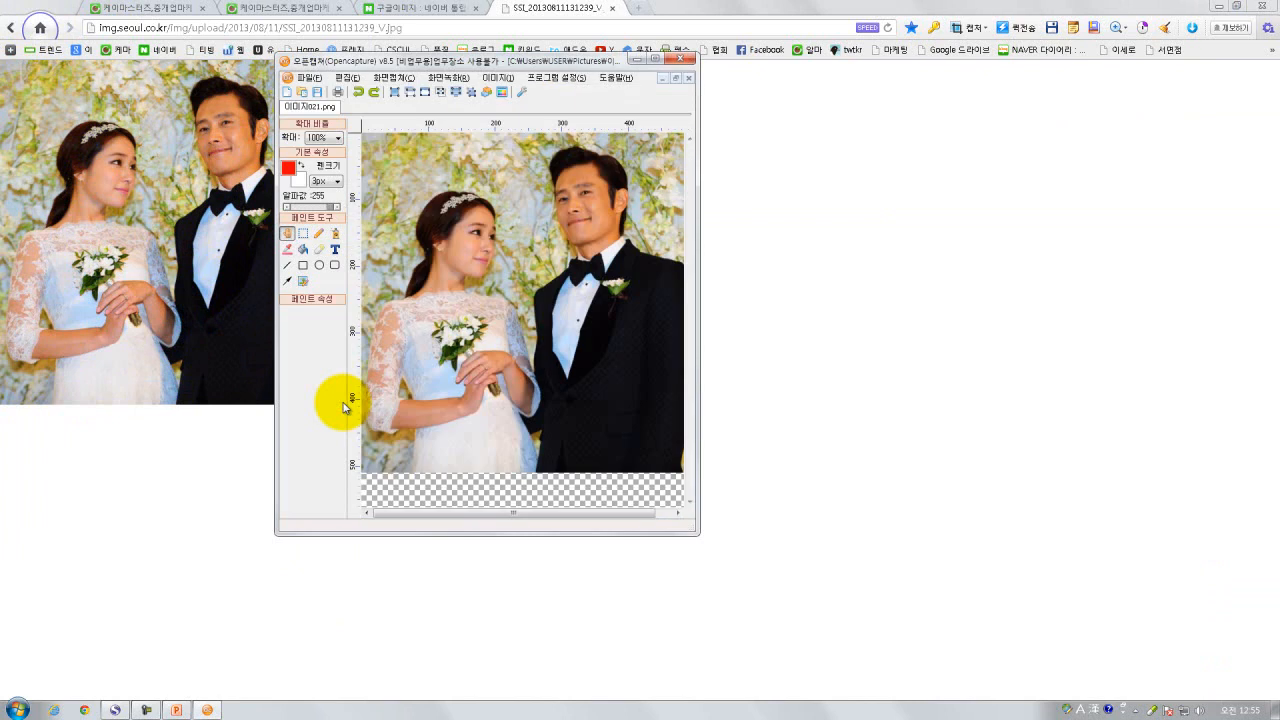
# Switch to PowerPoint, paste the captured wedding photo onto slide 1 and place it on the slide's left half below the green heading band
pyautogui.click(176, 710)
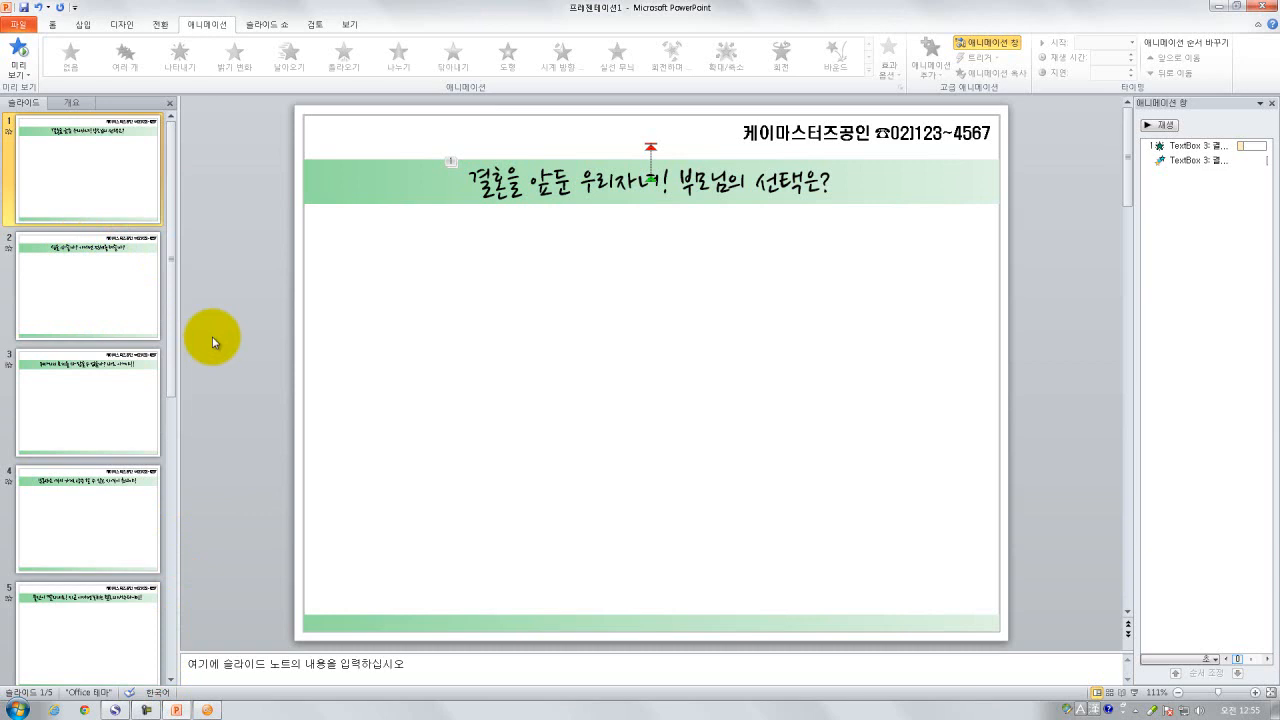
pyautogui.hotkey('ctrl', 'v')
pyautogui.moveTo(280, 418); pyautogui.dragTo(70, 488)
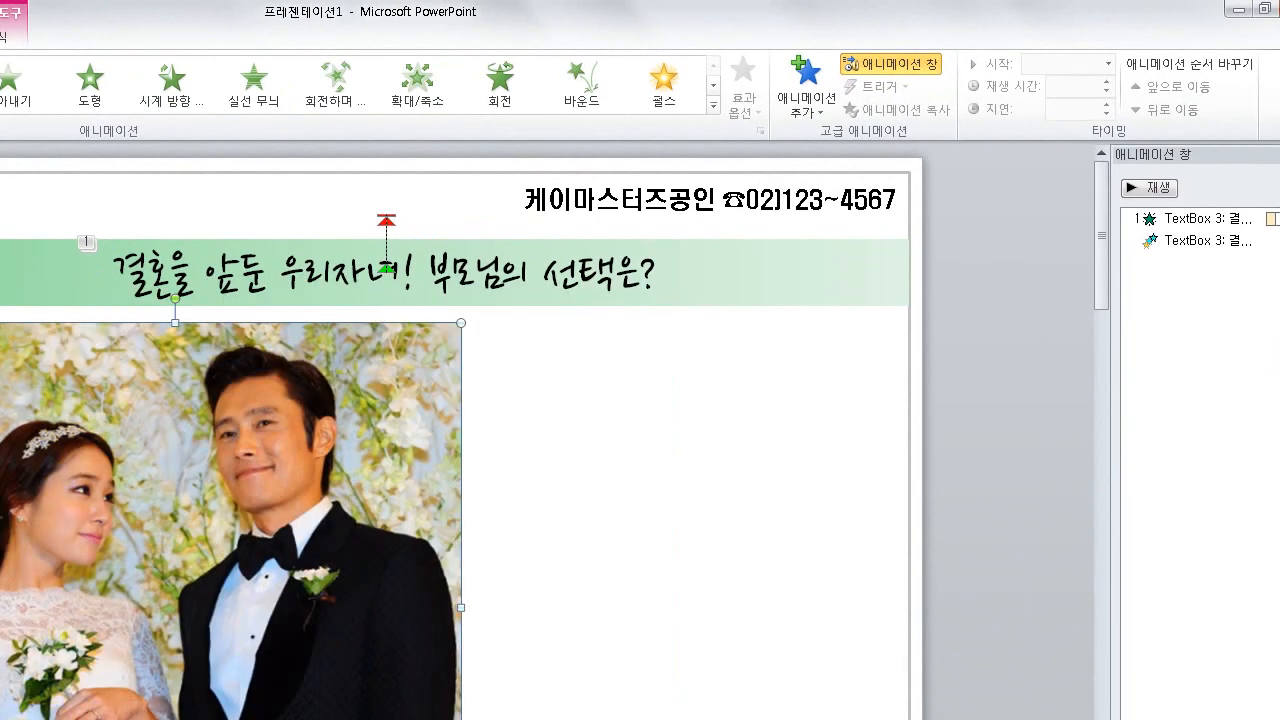
pyautogui.press('Escape')
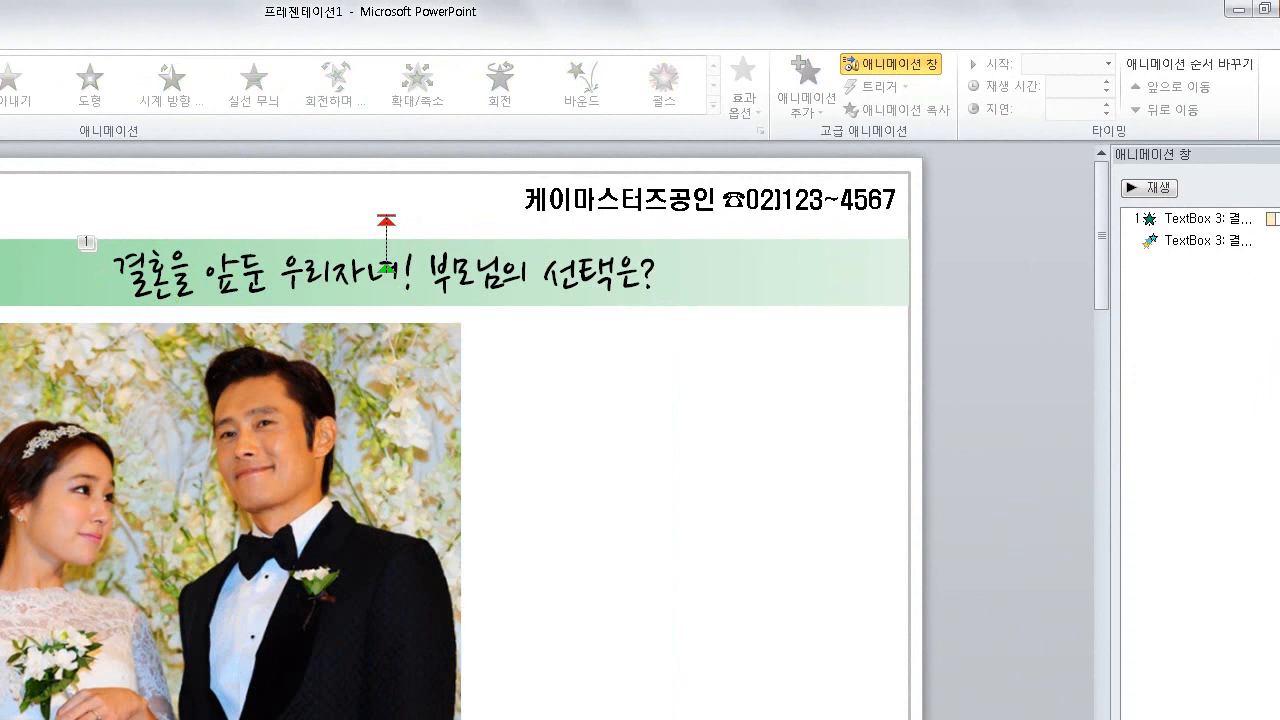
# Apply the 50-point (50 포인트) soft edges effect to the wedding photo on slide 1
pyautogui.click(64, 577)
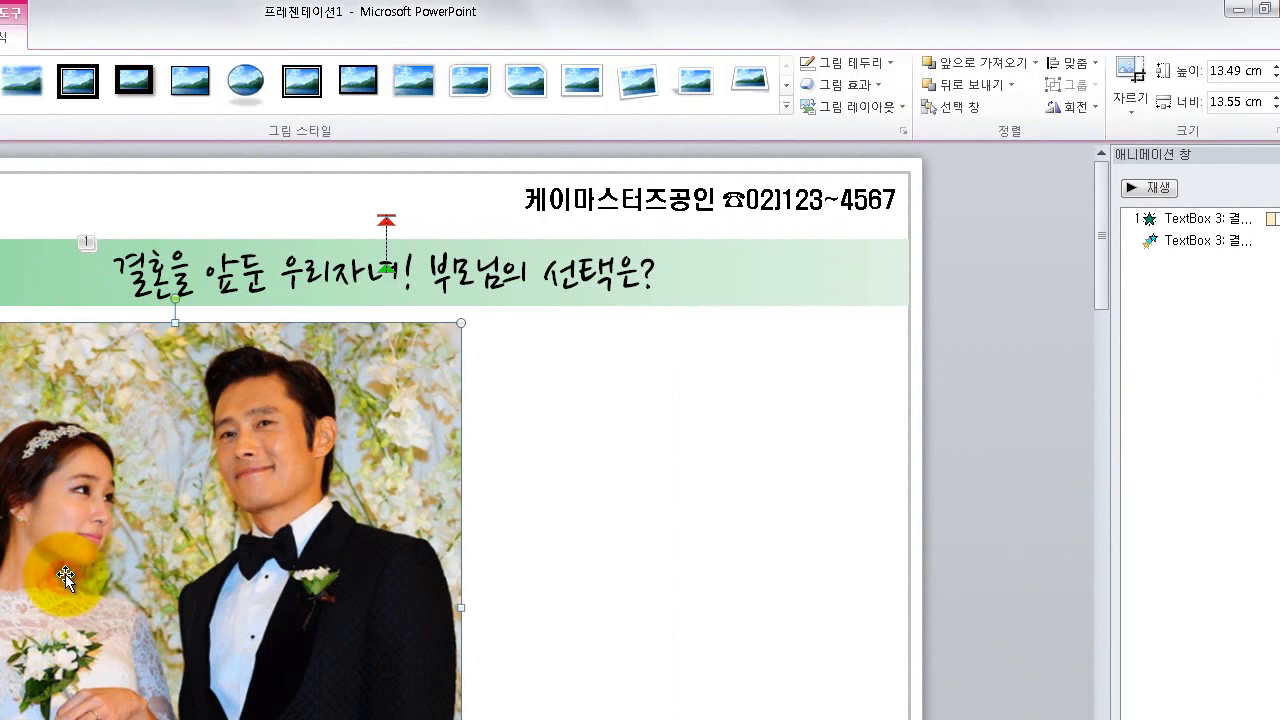
pyautogui.click(861, 88)
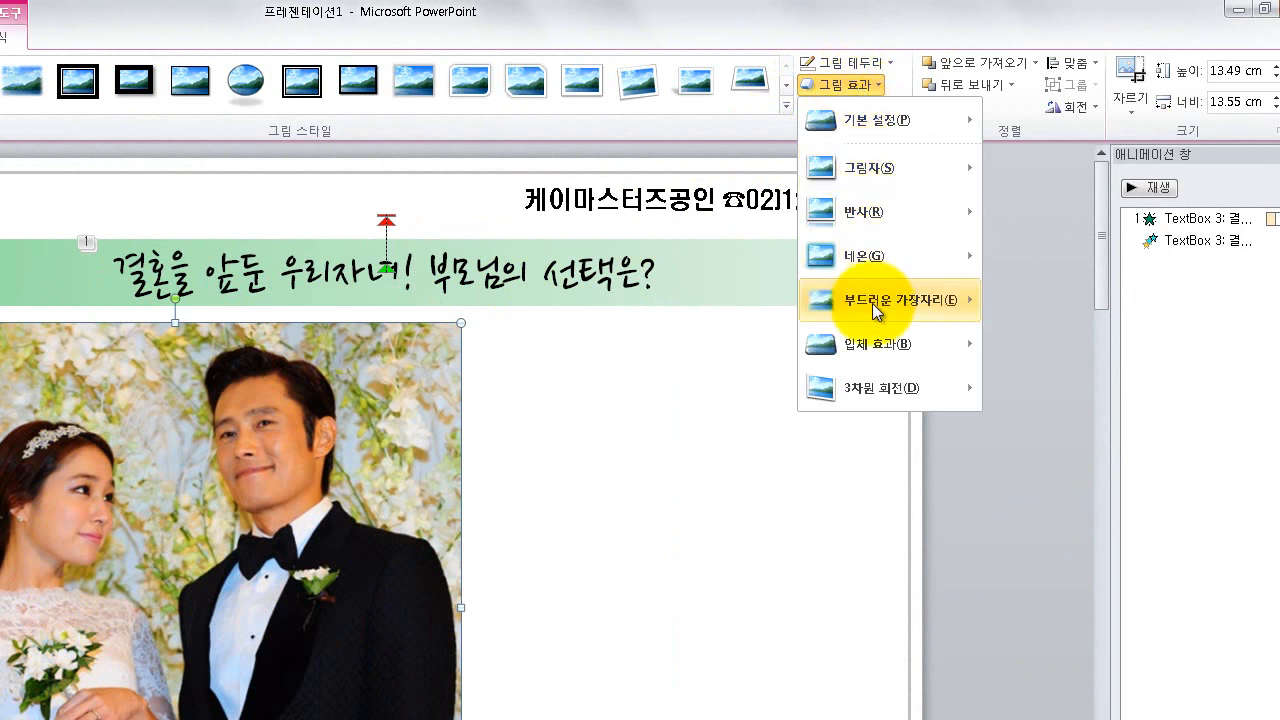
pyautogui.moveTo(873, 311)
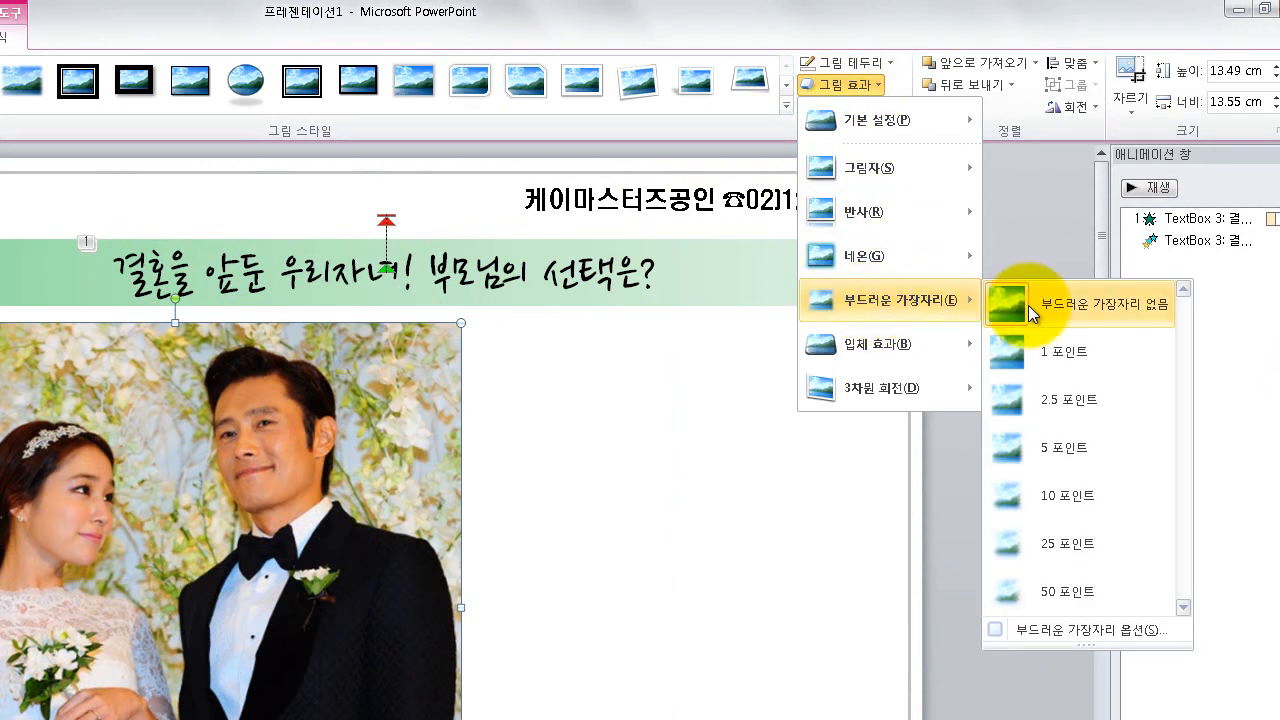
pyautogui.click(1049, 595)
pyautogui.click(740, 572)
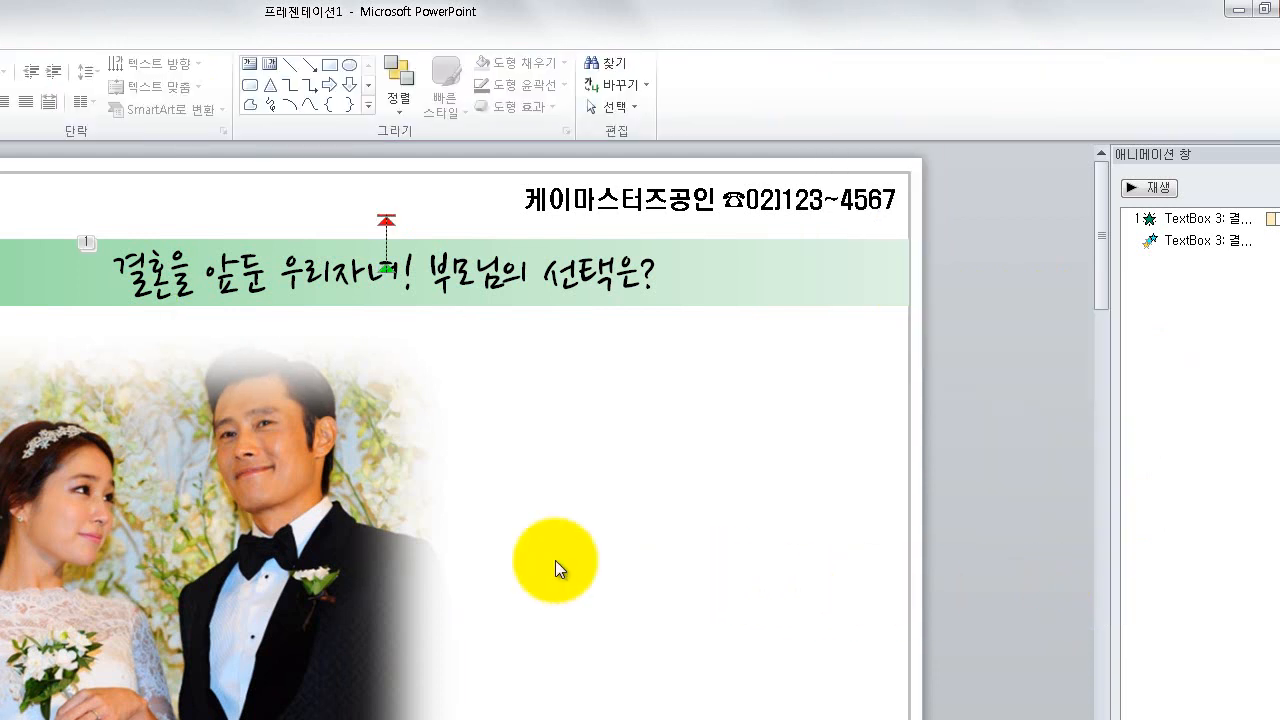
# Shift the wedding photo slightly left, close to the slide's left border, and deselect it
pyautogui.click(285, 528)
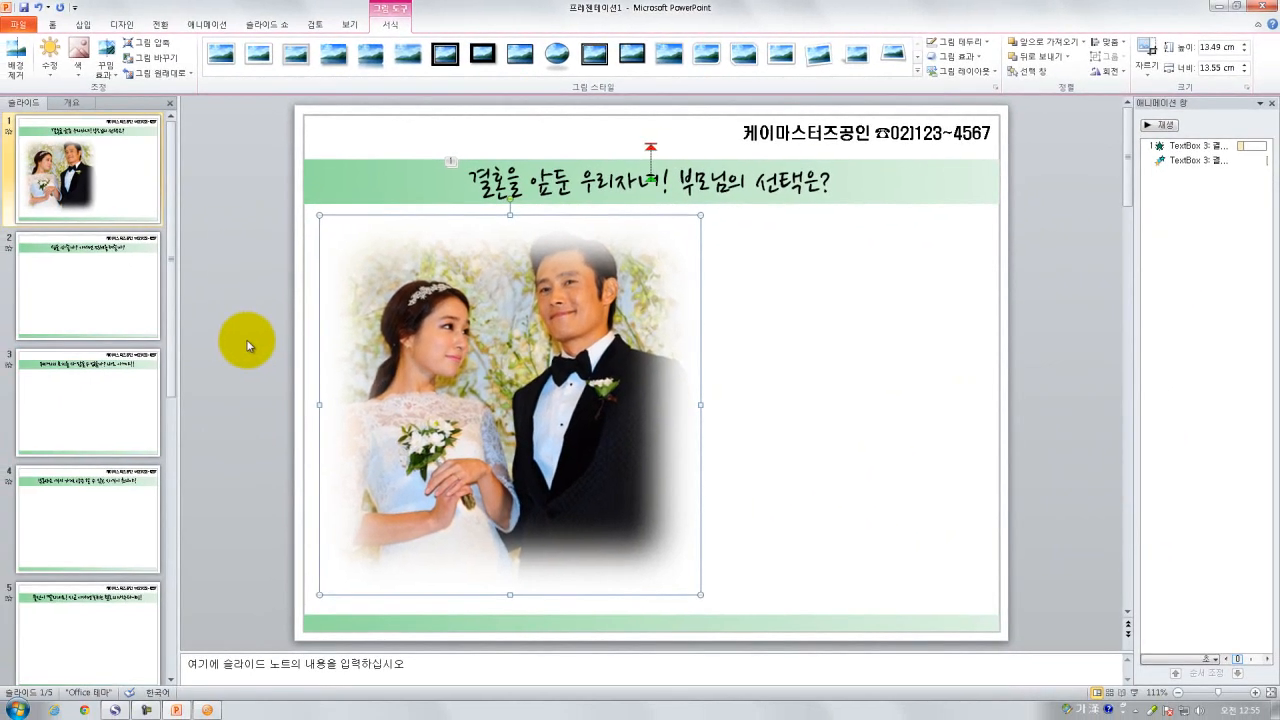
pyautogui.click(156, 379)
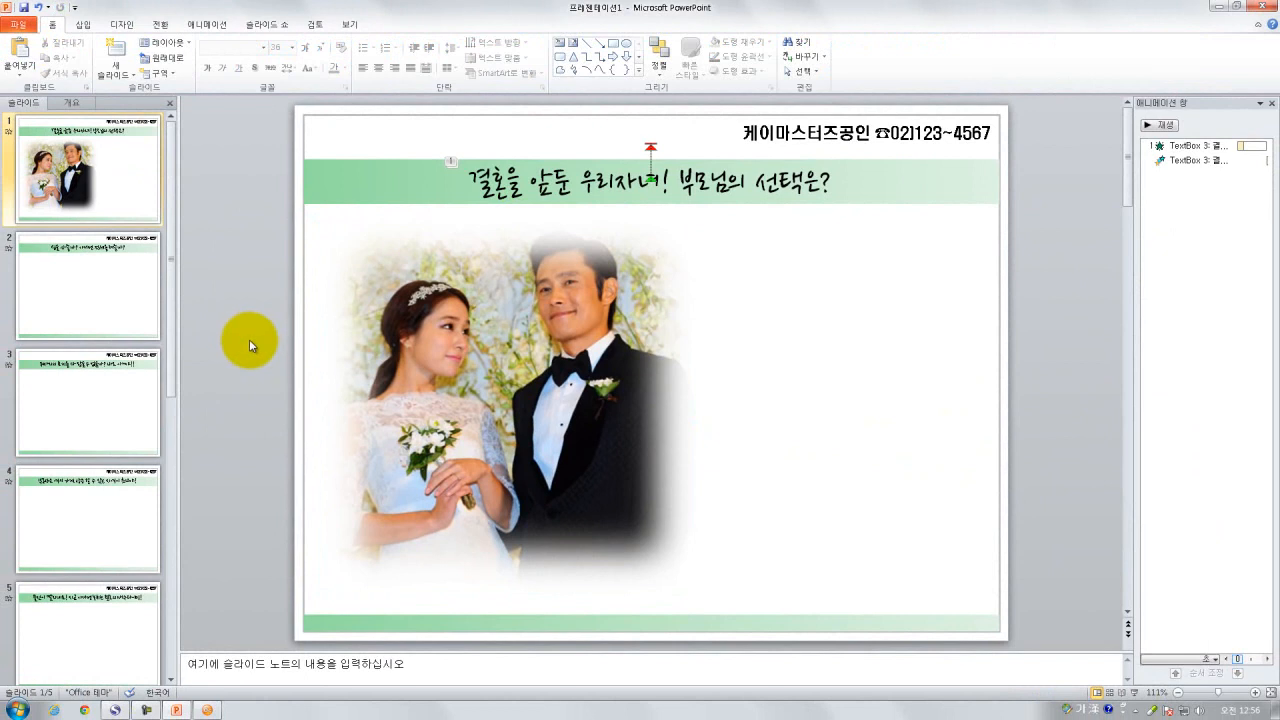
pyautogui.click(437, 377)
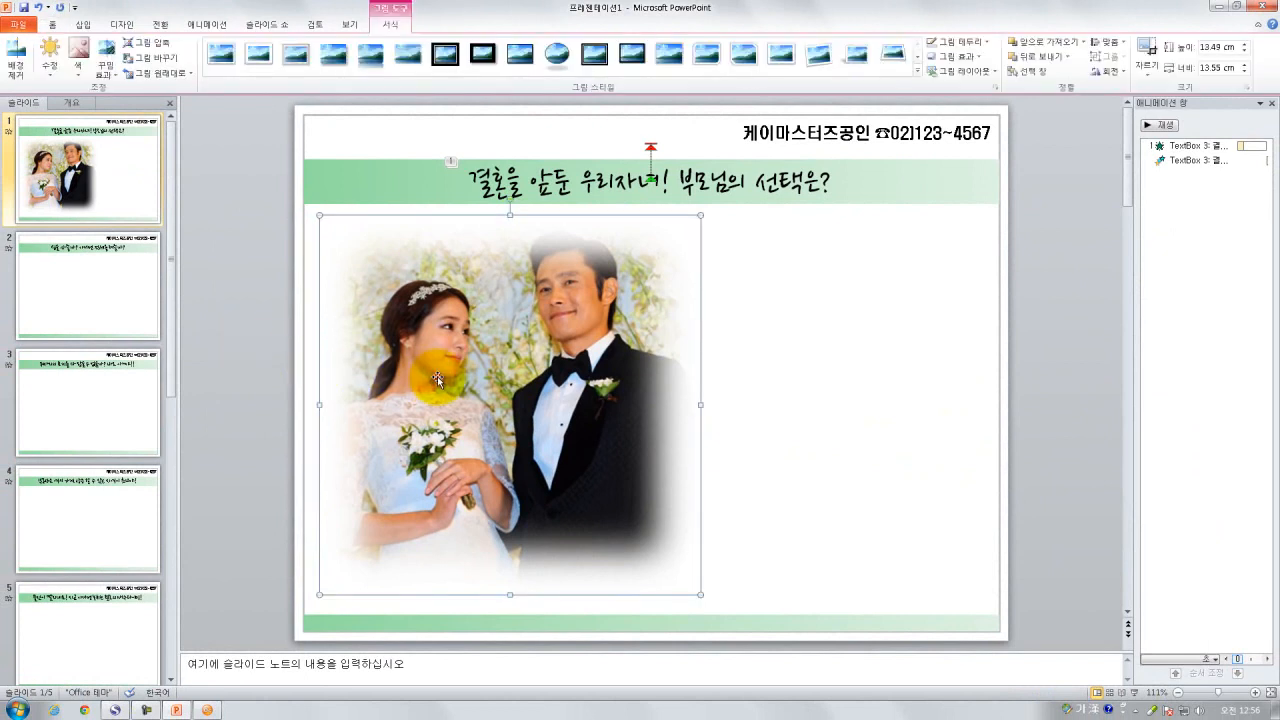
pyautogui.moveTo(437, 377); pyautogui.dragTo(427, 375)
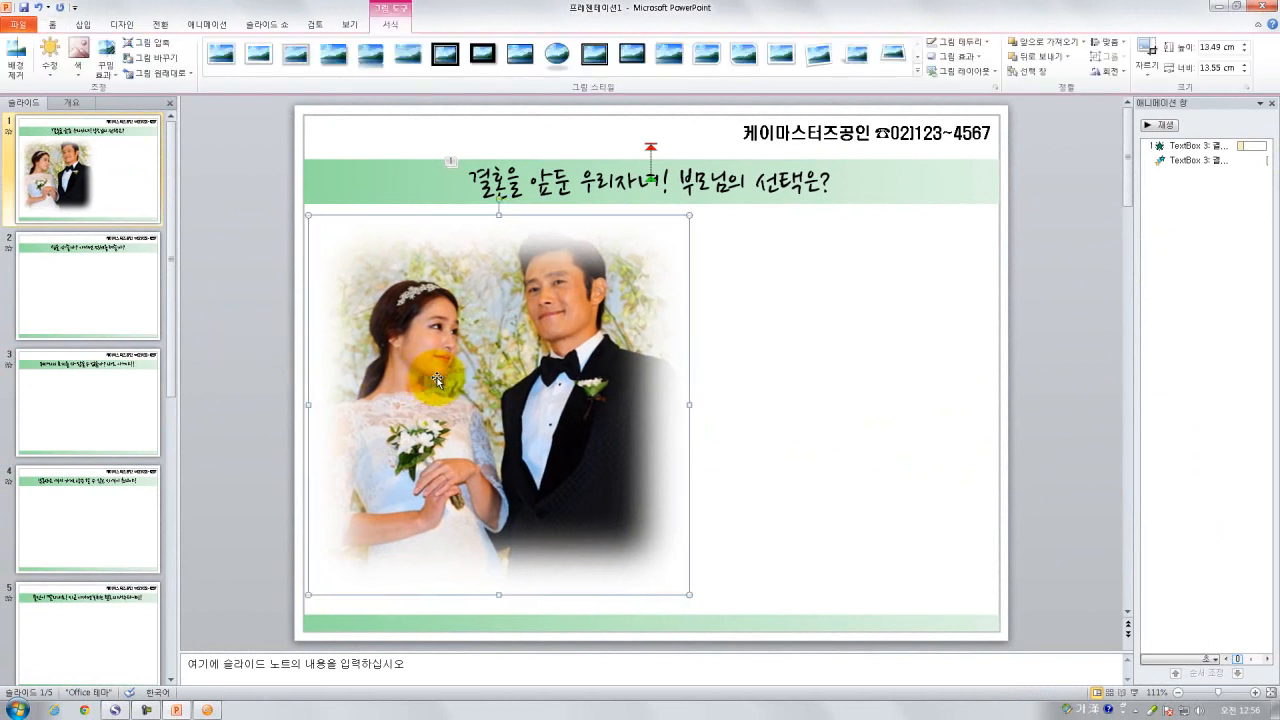
pyautogui.click(247, 362)
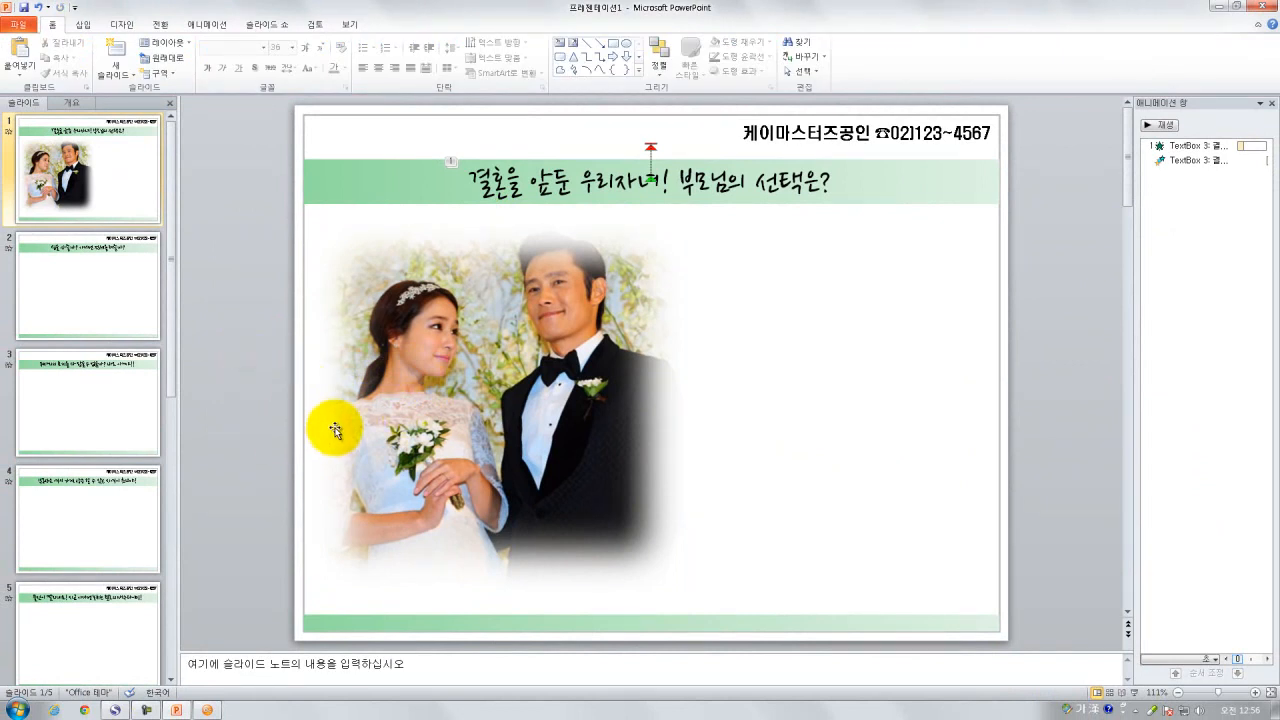
pyautogui.click(494, 316)
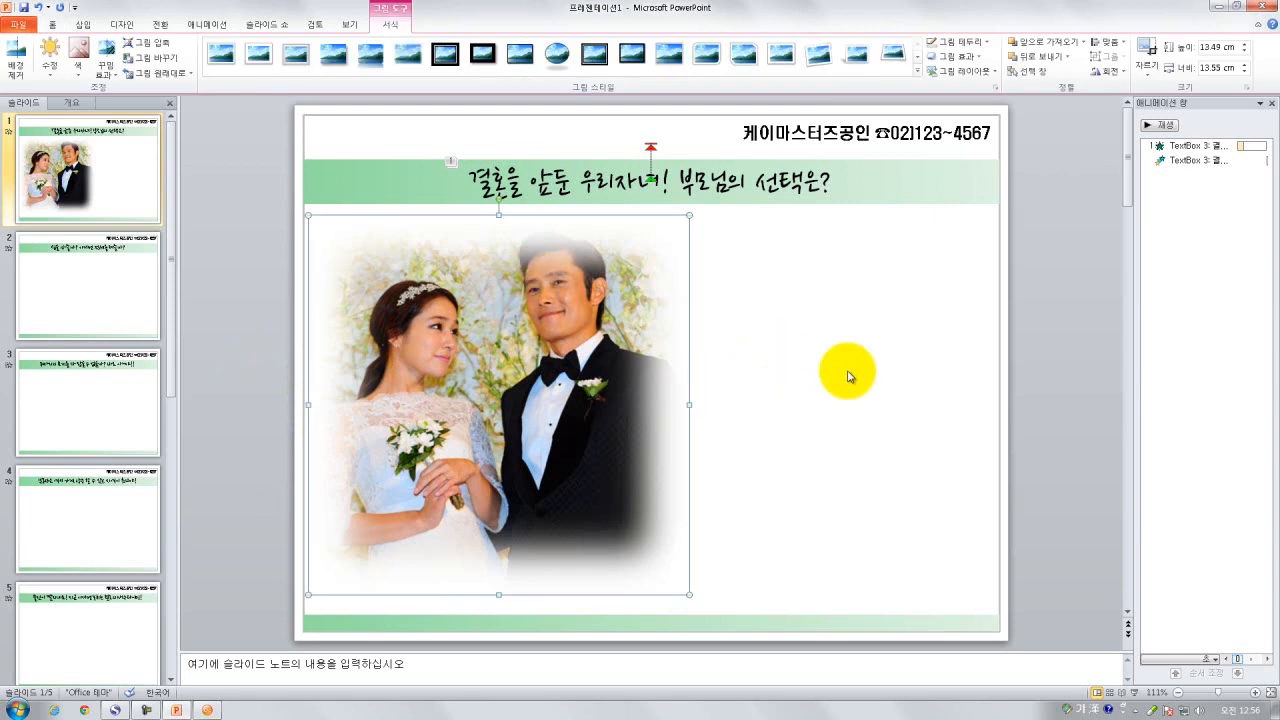
pyautogui.click(821, 395)
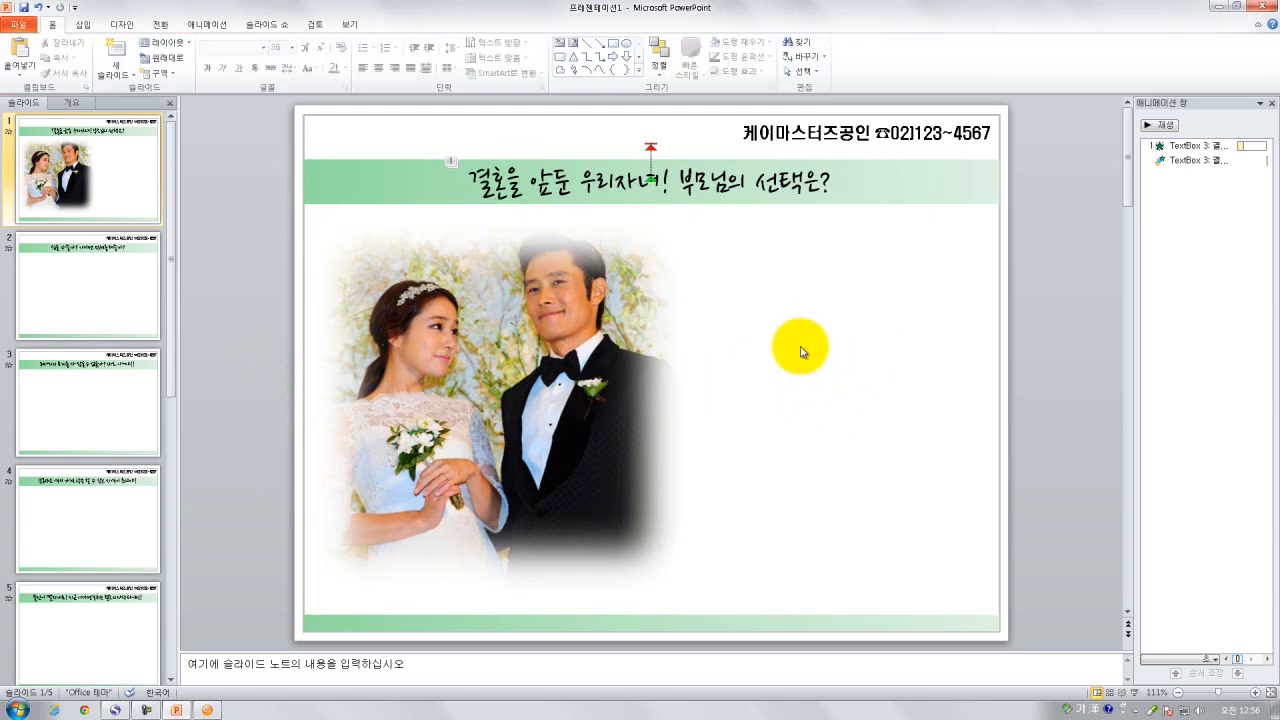
# Switch to the browser, open Google Images and search for 물음표
pyautogui.click(110, 708)
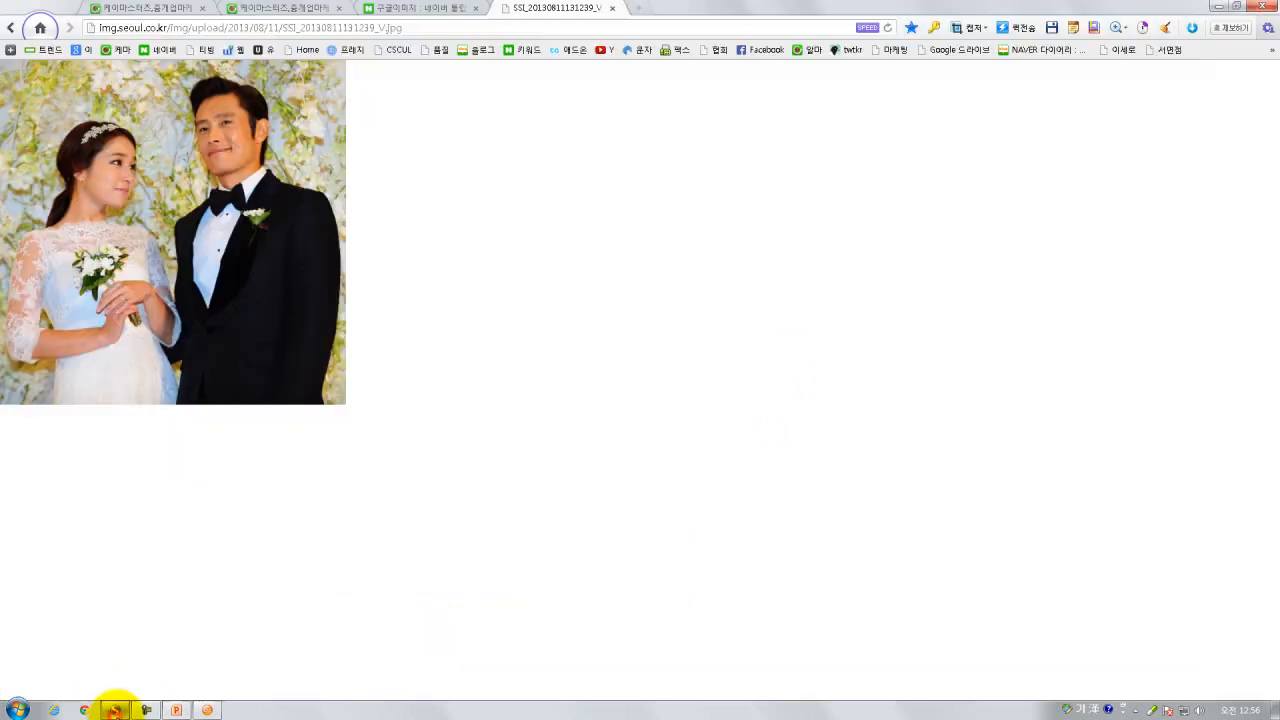
pyautogui.click(86, 49)
pyautogui.click(510, 277)
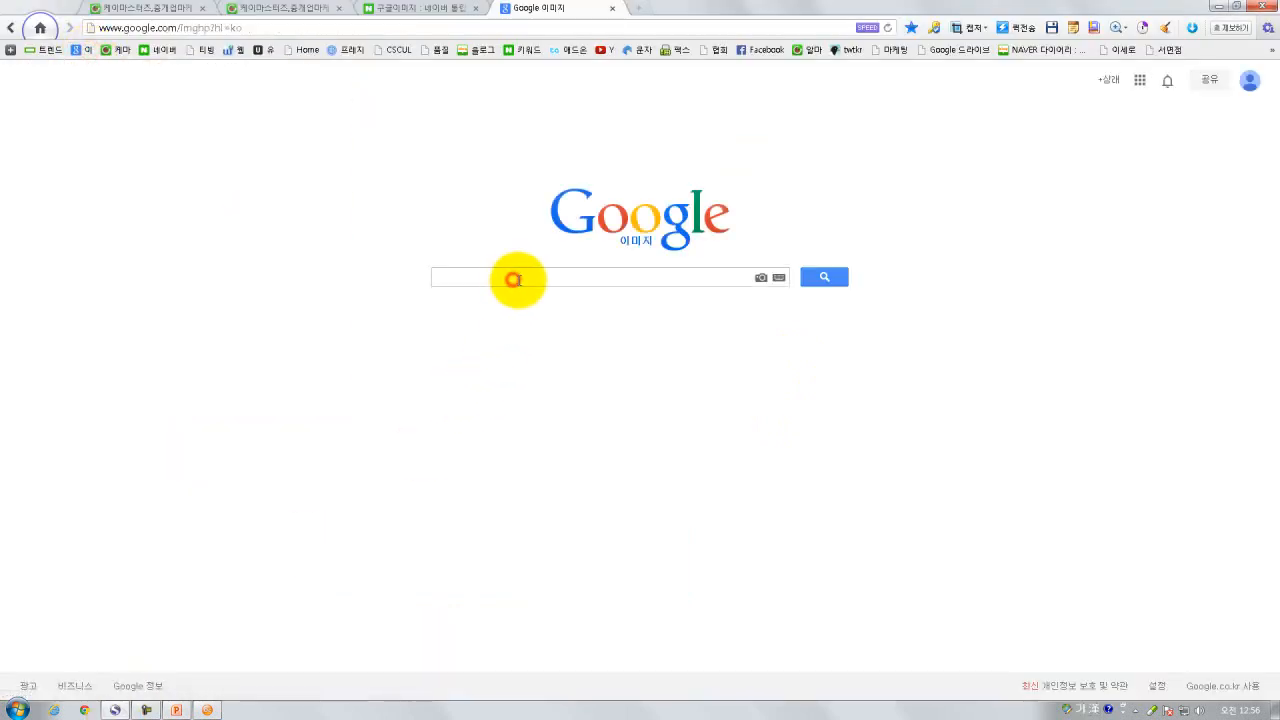
pyautogui.write('물음표')
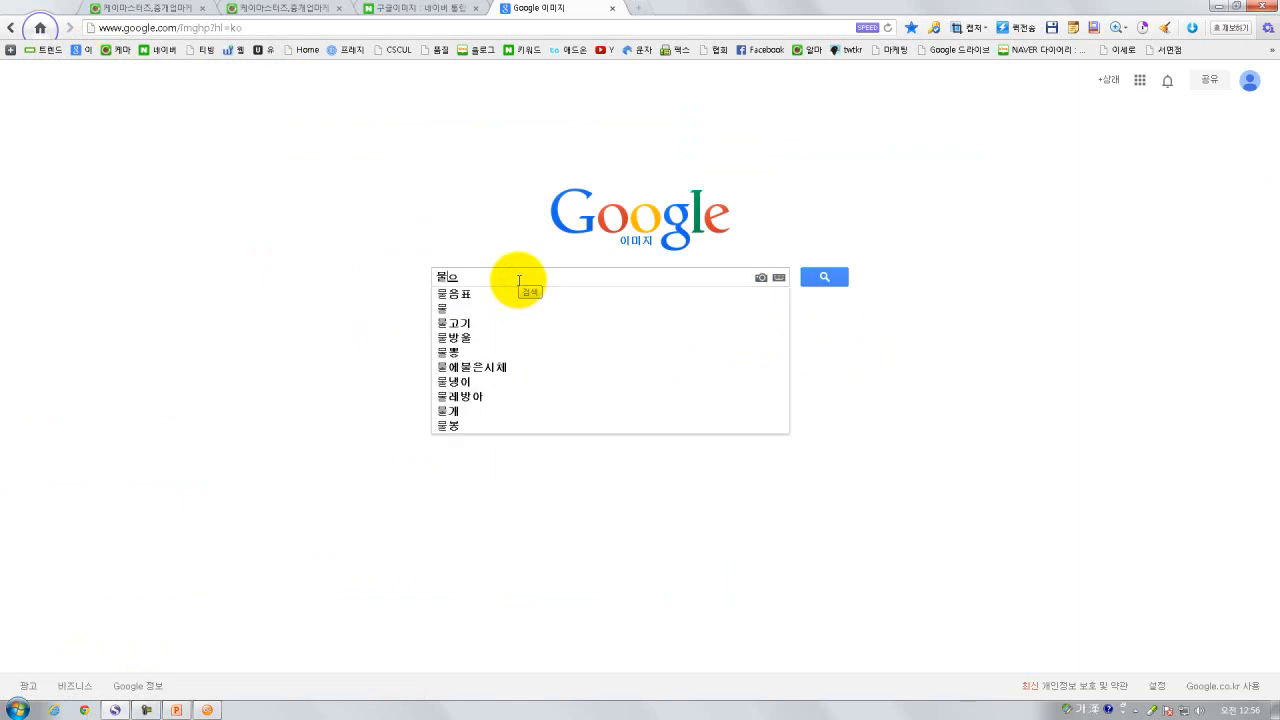
pyautogui.press('Return')
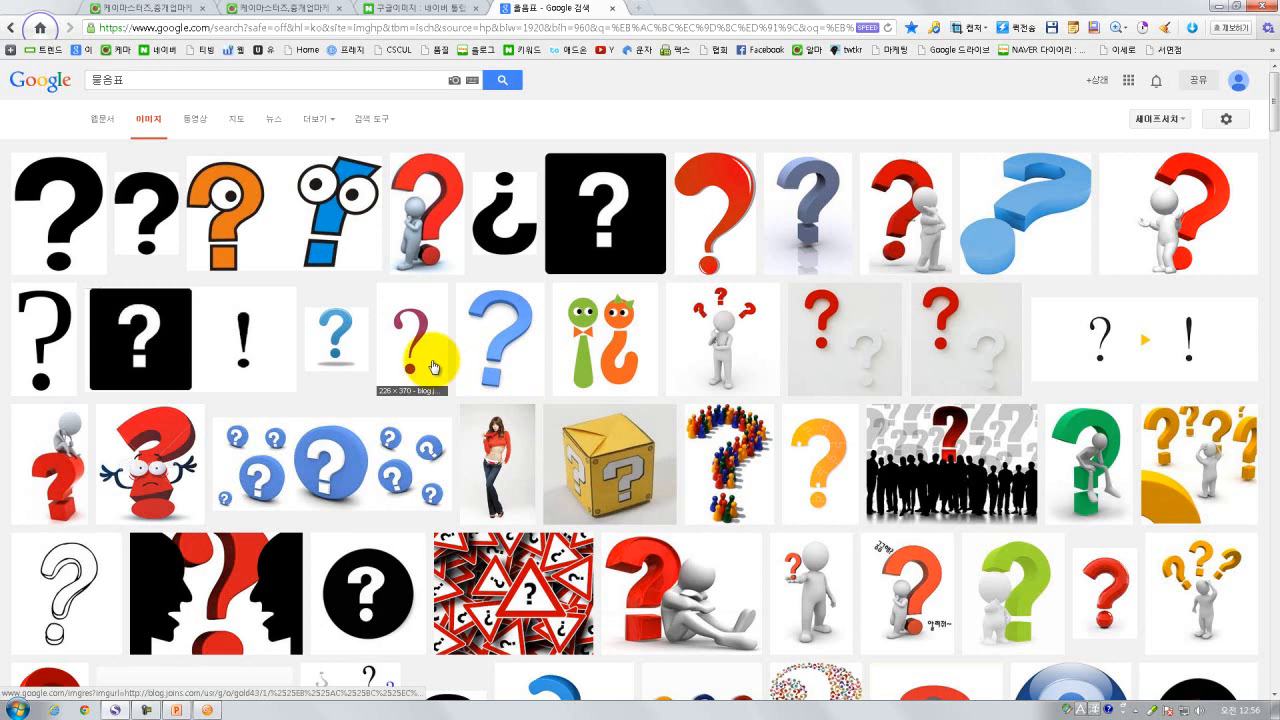
# Open the full-size picture of the woman holding a question-mark card and capture a rectangular region covering it
pyautogui.scroll(-2, 430, 365)
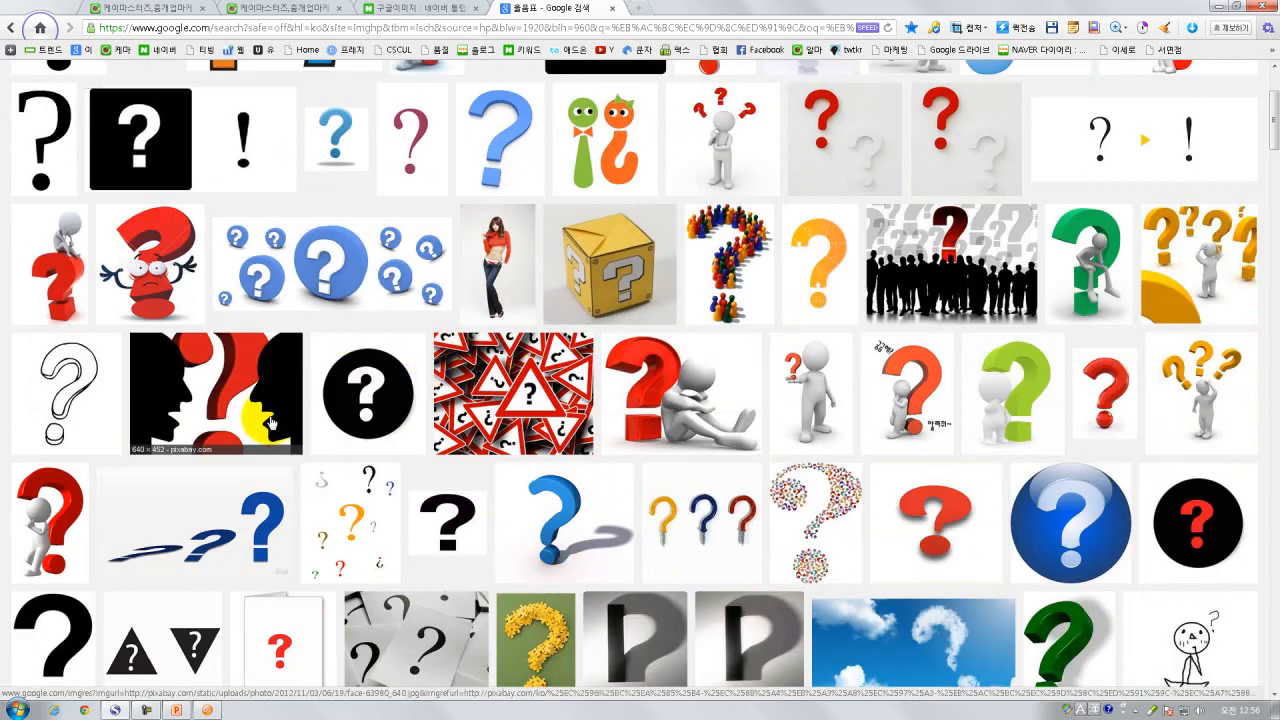
pyautogui.scroll(-2, 270, 423)
pyautogui.scroll(-3, 270, 423)
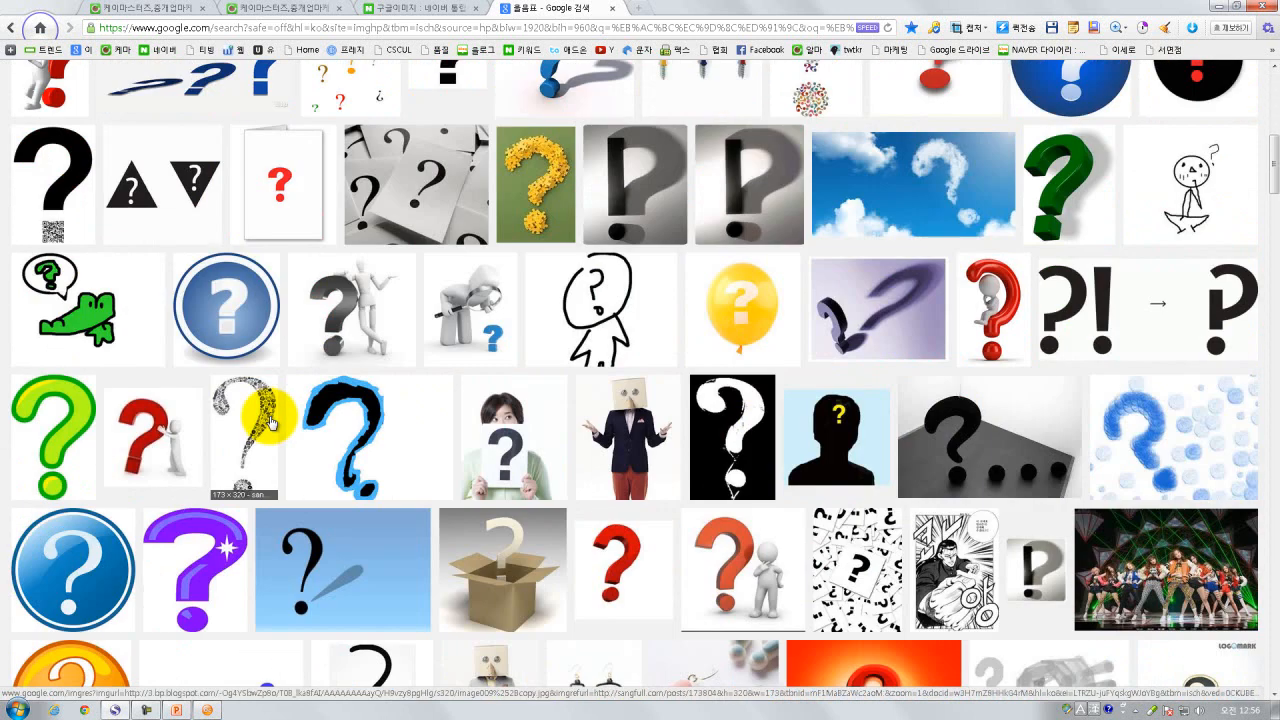
pyautogui.scroll(-1, 270, 423)
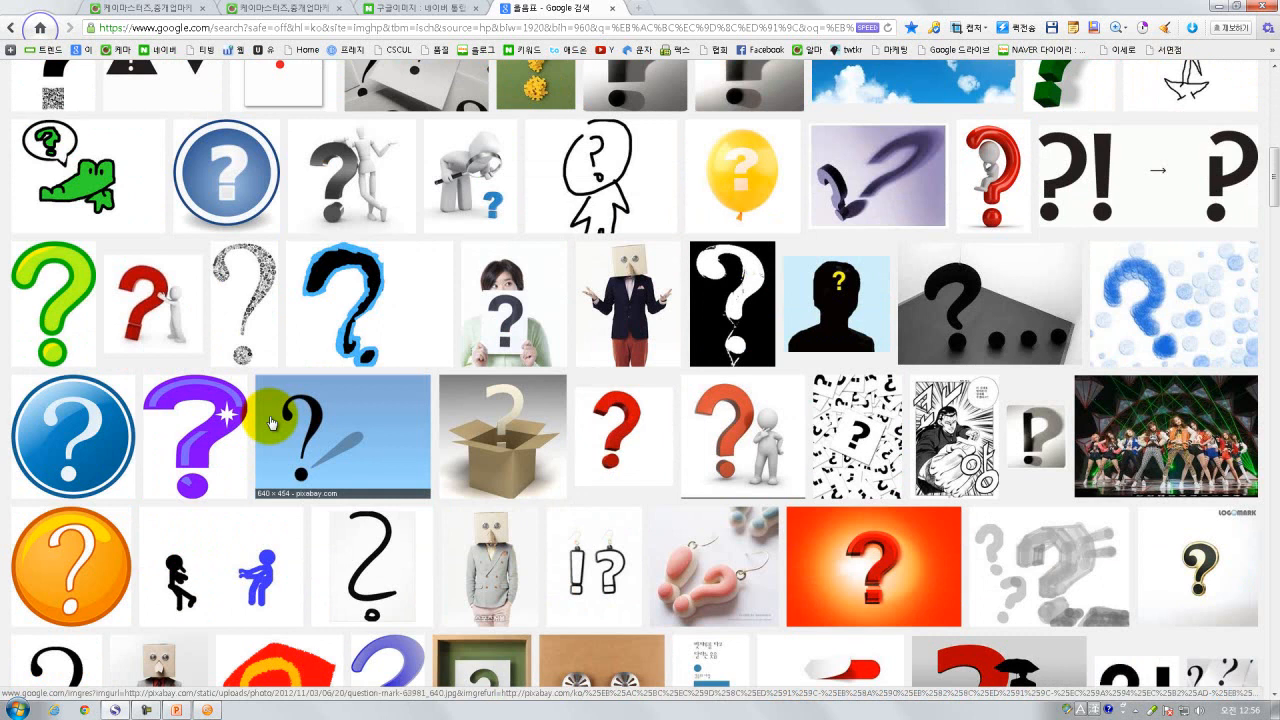
pyautogui.click(492, 335)
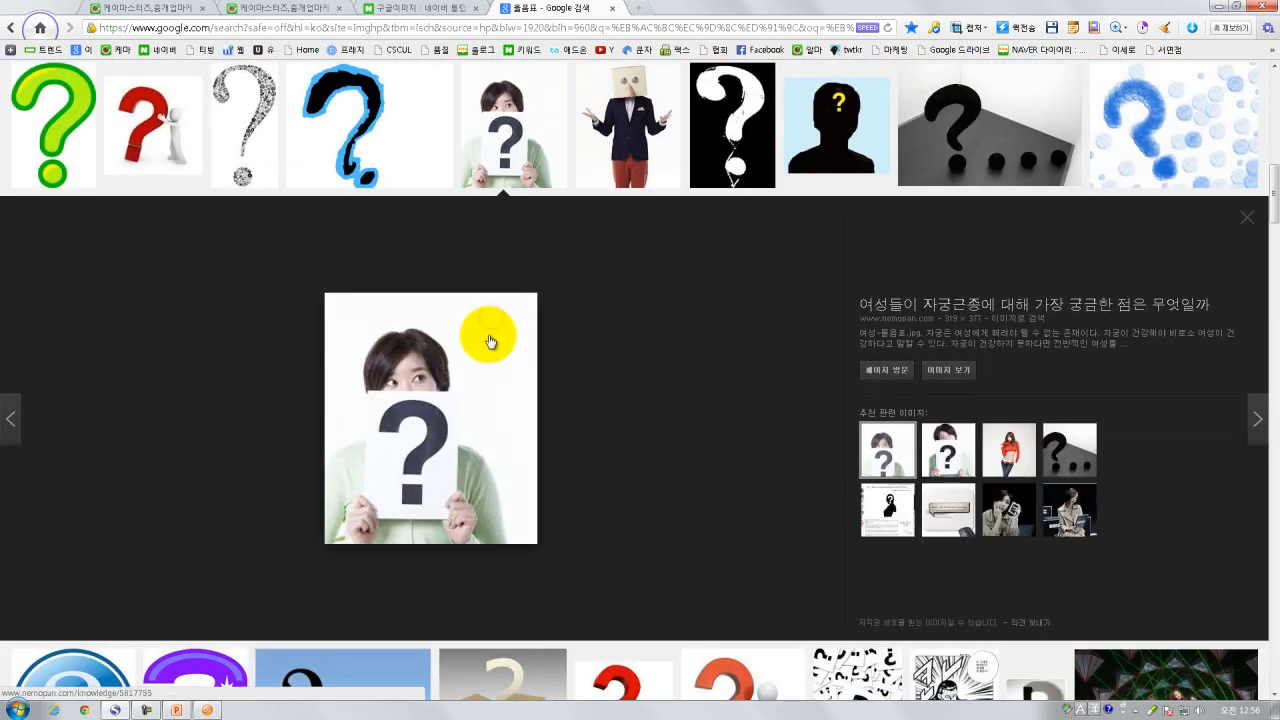
pyautogui.click(945, 378)
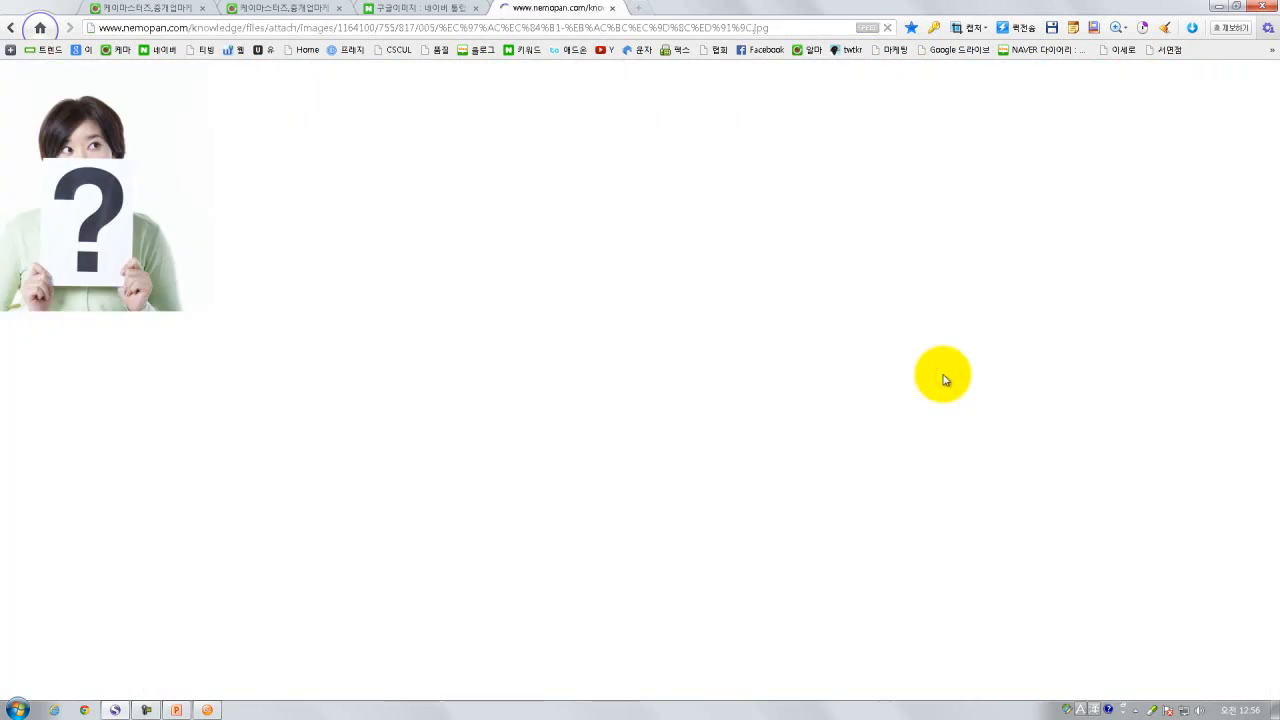
pyautogui.press('Print')
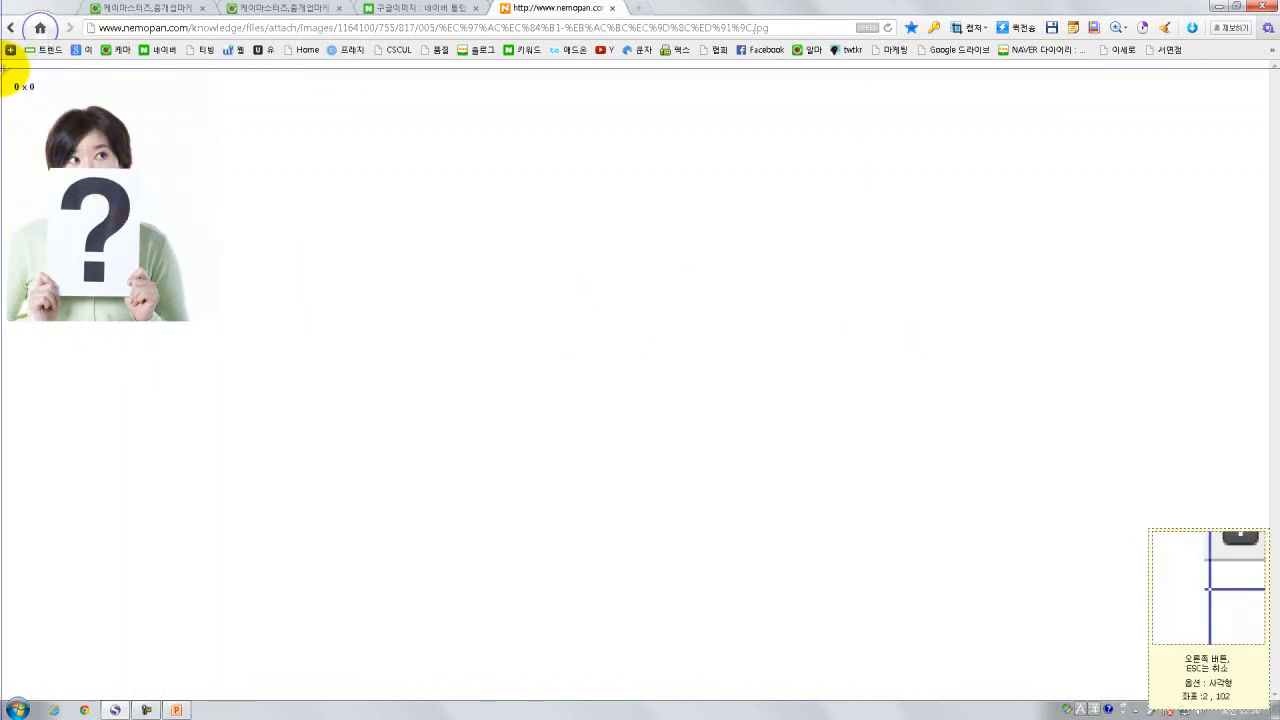
pyautogui.moveTo(2, 68); pyautogui.dragTo(191, 329)
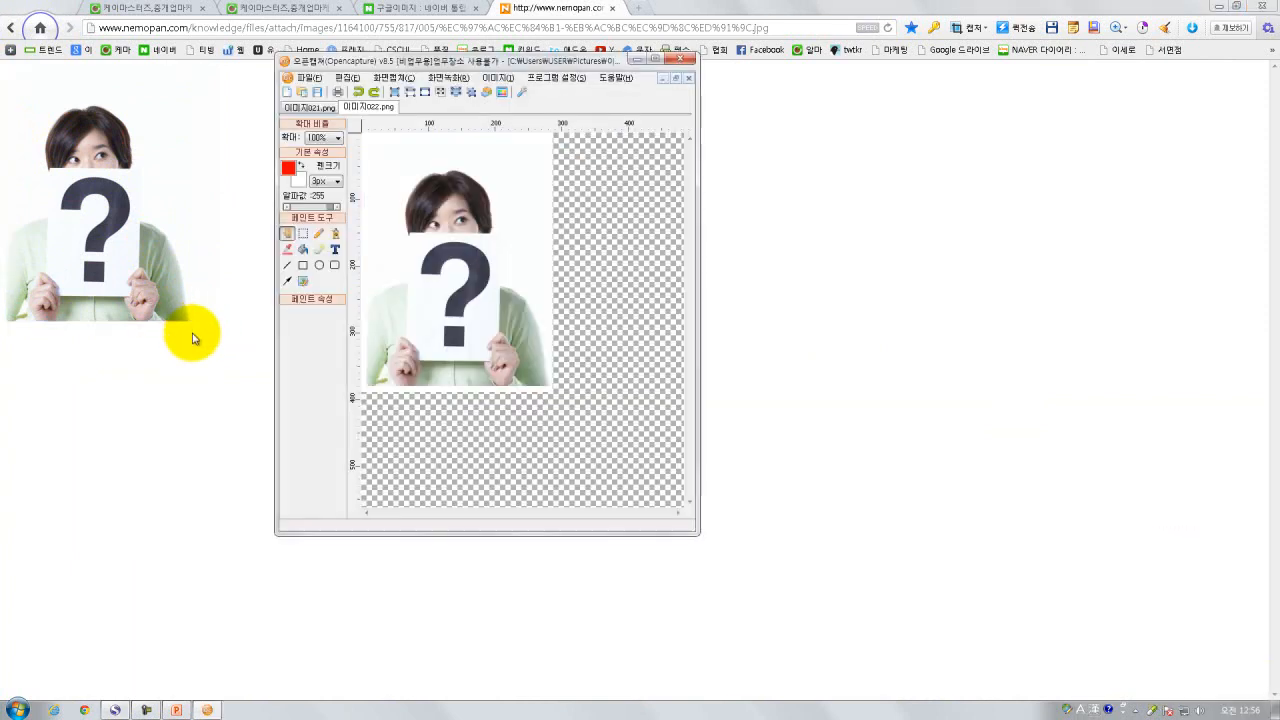
# Switch to PowerPoint, paste the captured question-mark picture onto slide 1 and place it to the right of the wedding photo
pyautogui.click(176, 709)
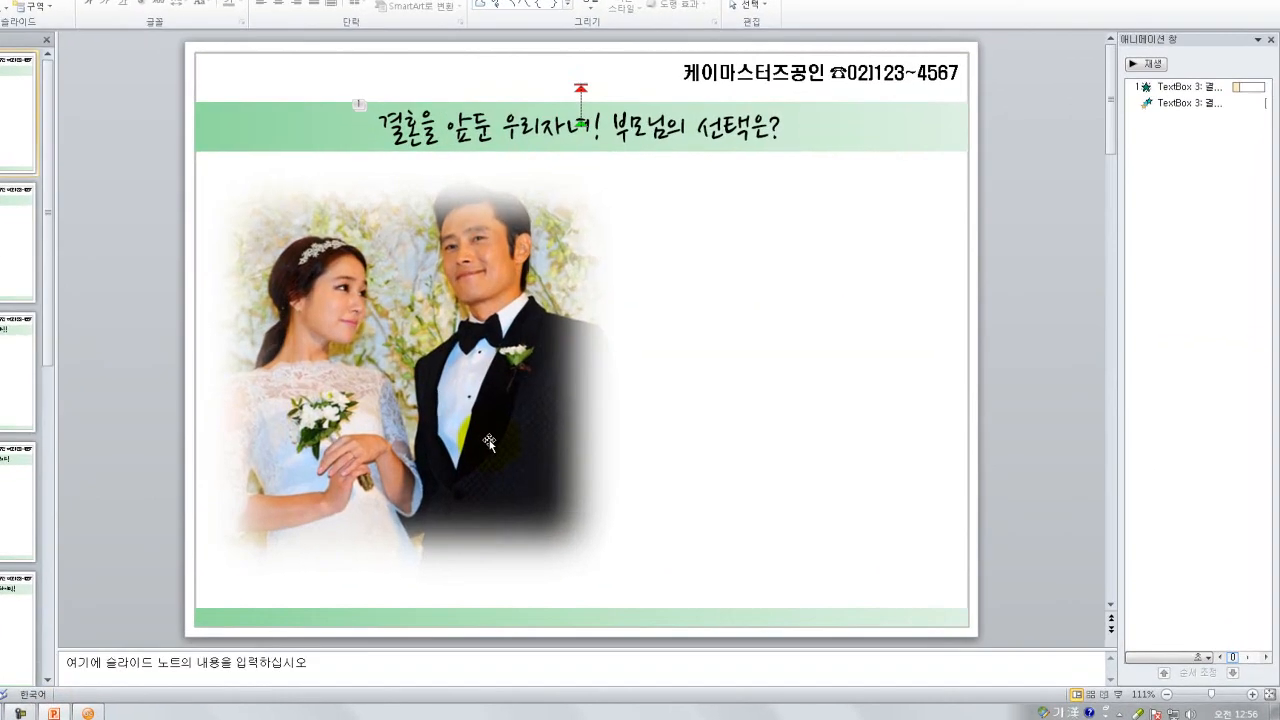
pyautogui.hotkey('ctrl', 'v')
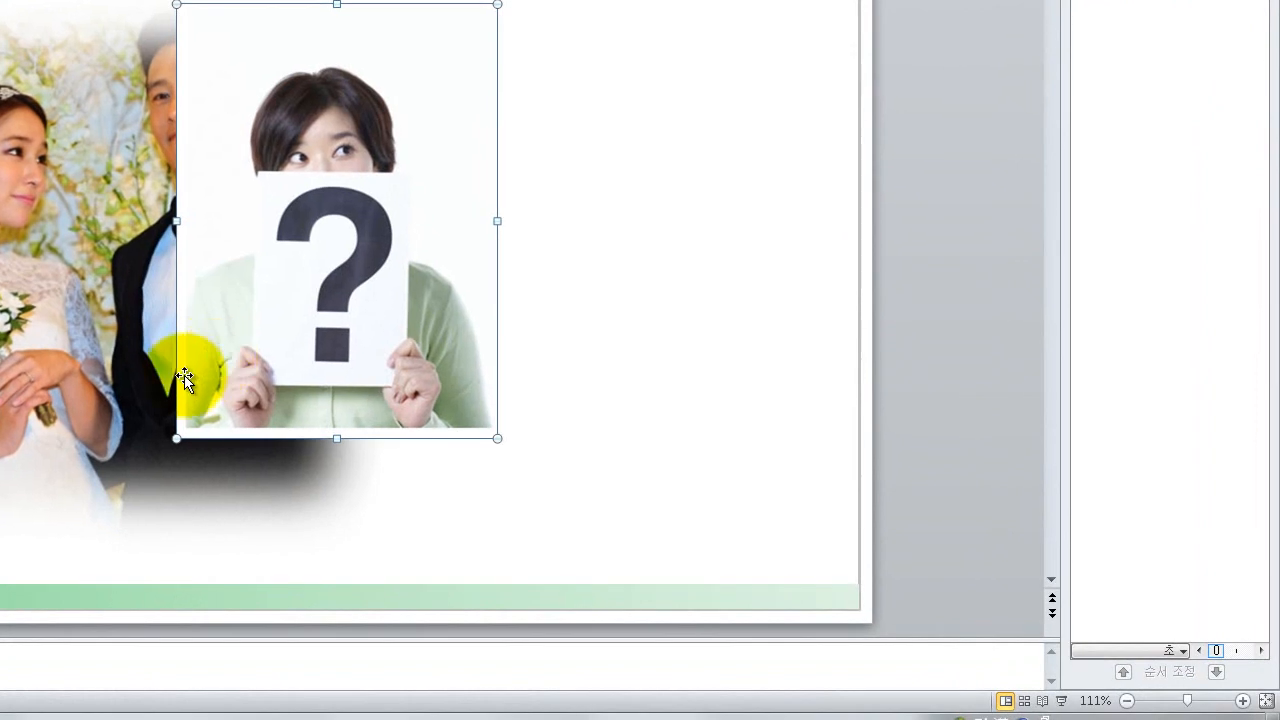
pyautogui.moveTo(281, 240); pyautogui.dragTo(580, 260)
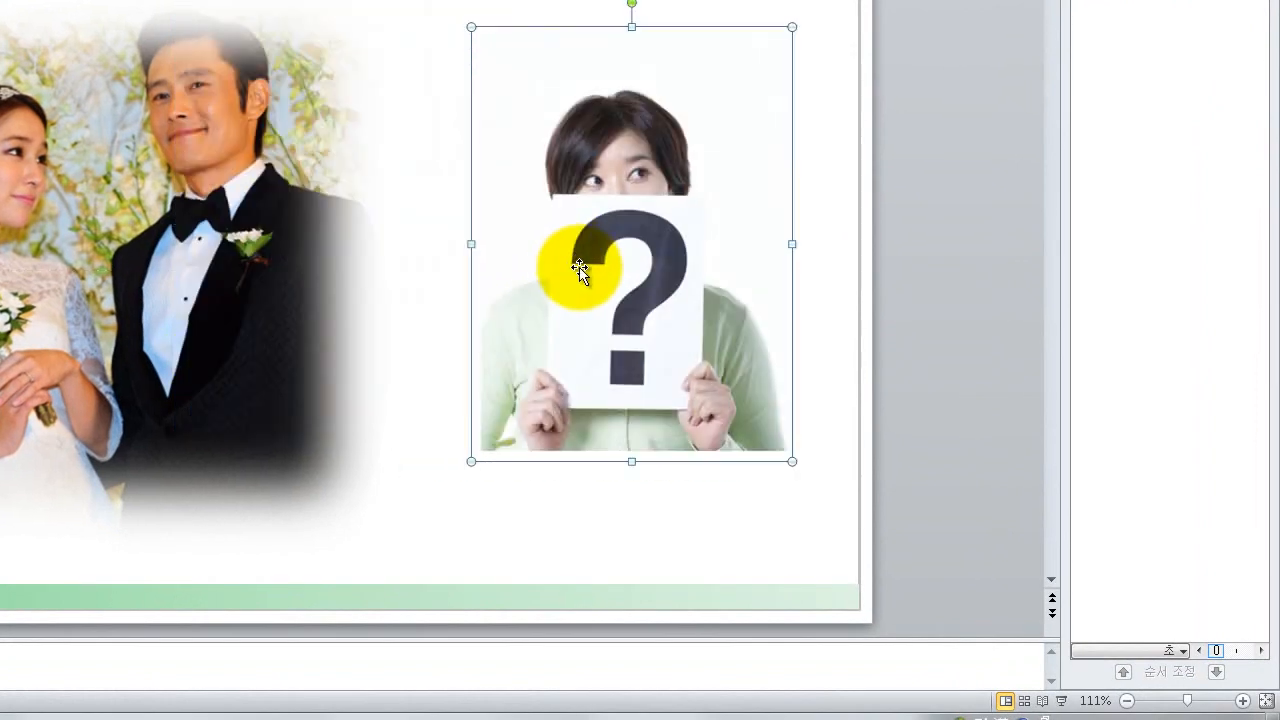
pyautogui.moveTo(597, 311); pyautogui.dragTo(605, 311)
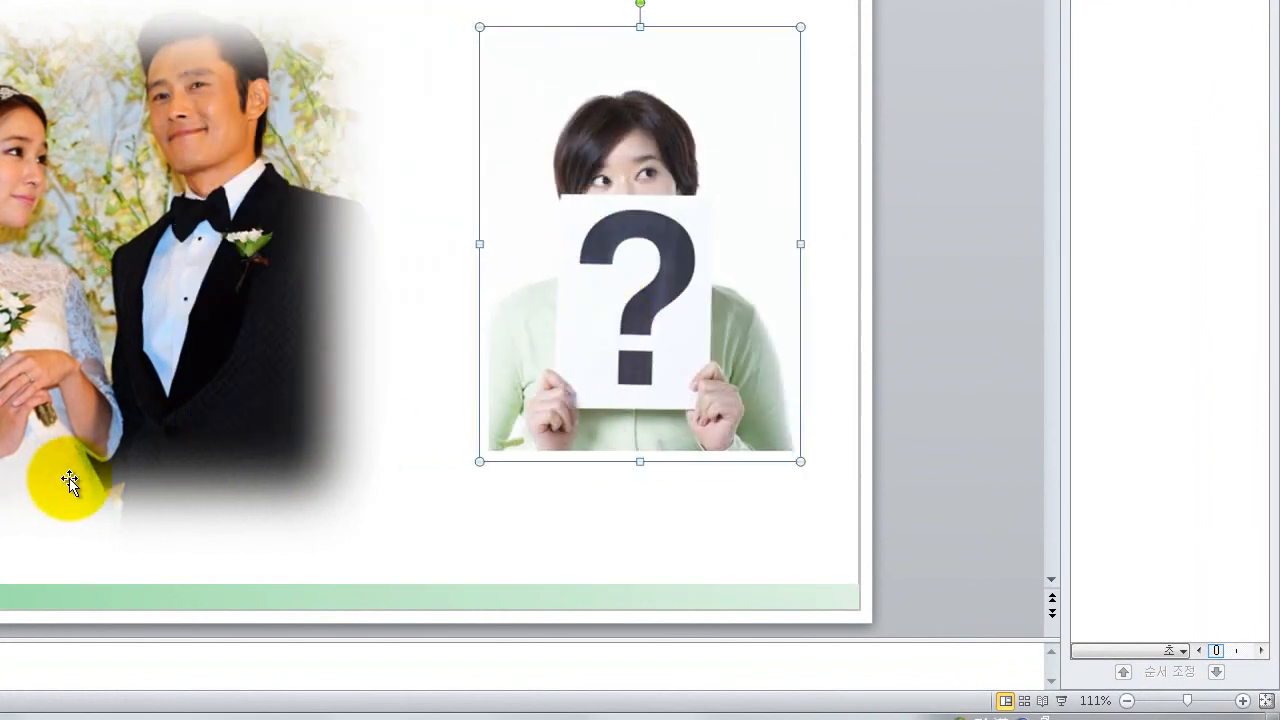
pyautogui.press('Down')
pyautogui.press('Down')
pyautogui.press('Left')
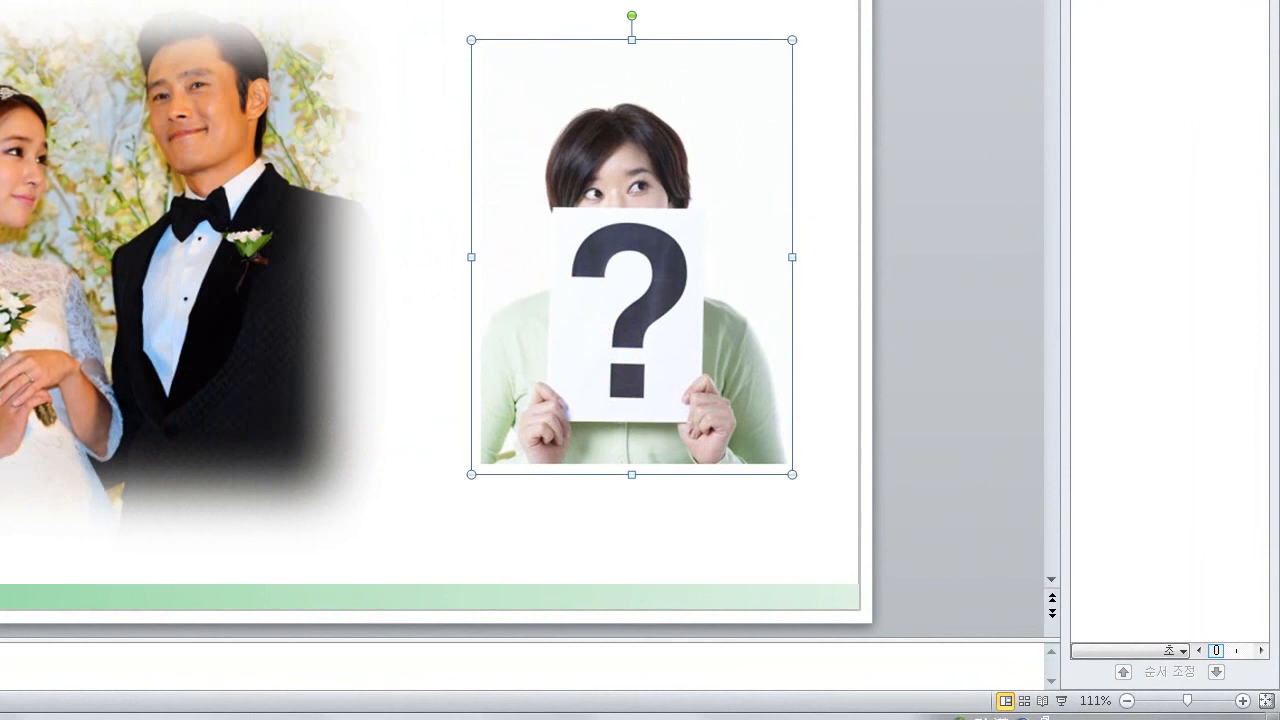
pyautogui.press('Escape')
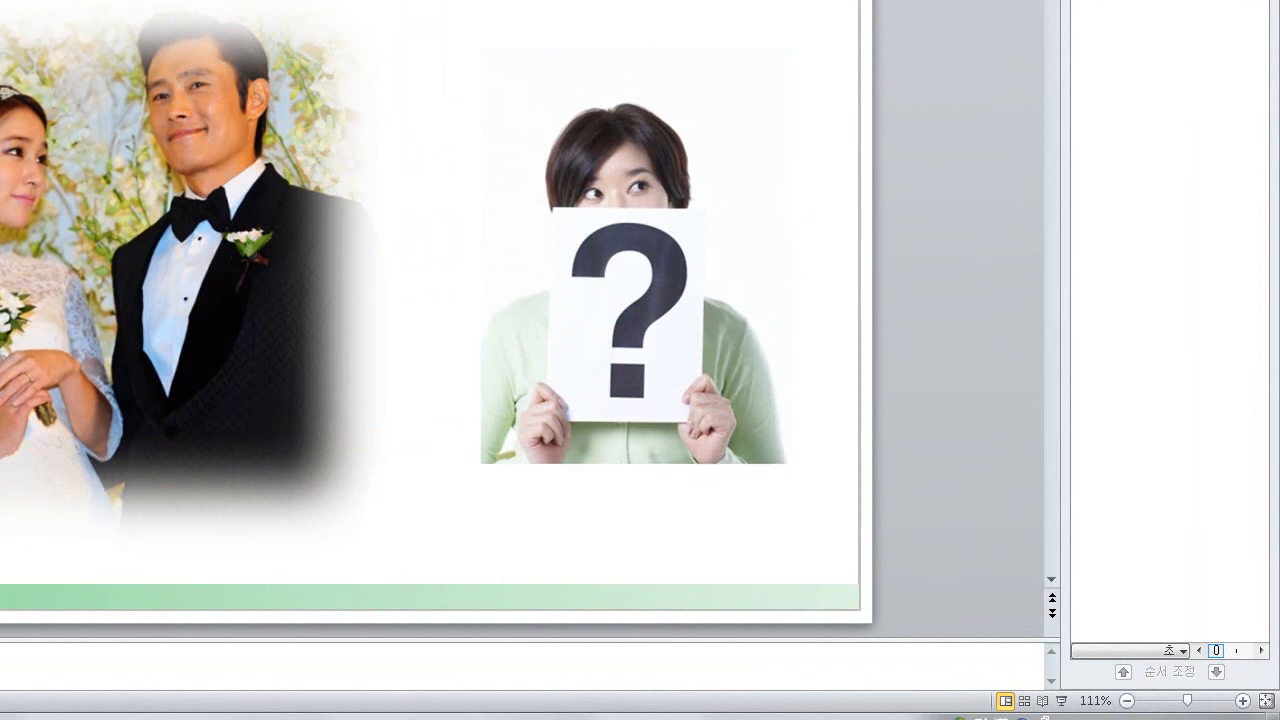
# Enlarge the question-mark picture slightly from its lower-right corner and move it up to sit beside the wedding photo
pyautogui.click(586, 326)
pyautogui.moveTo(789, 471); pyautogui.dragTo(796, 514)
pyautogui.moveTo(626, 437); pyautogui.dragTo(622, 397)
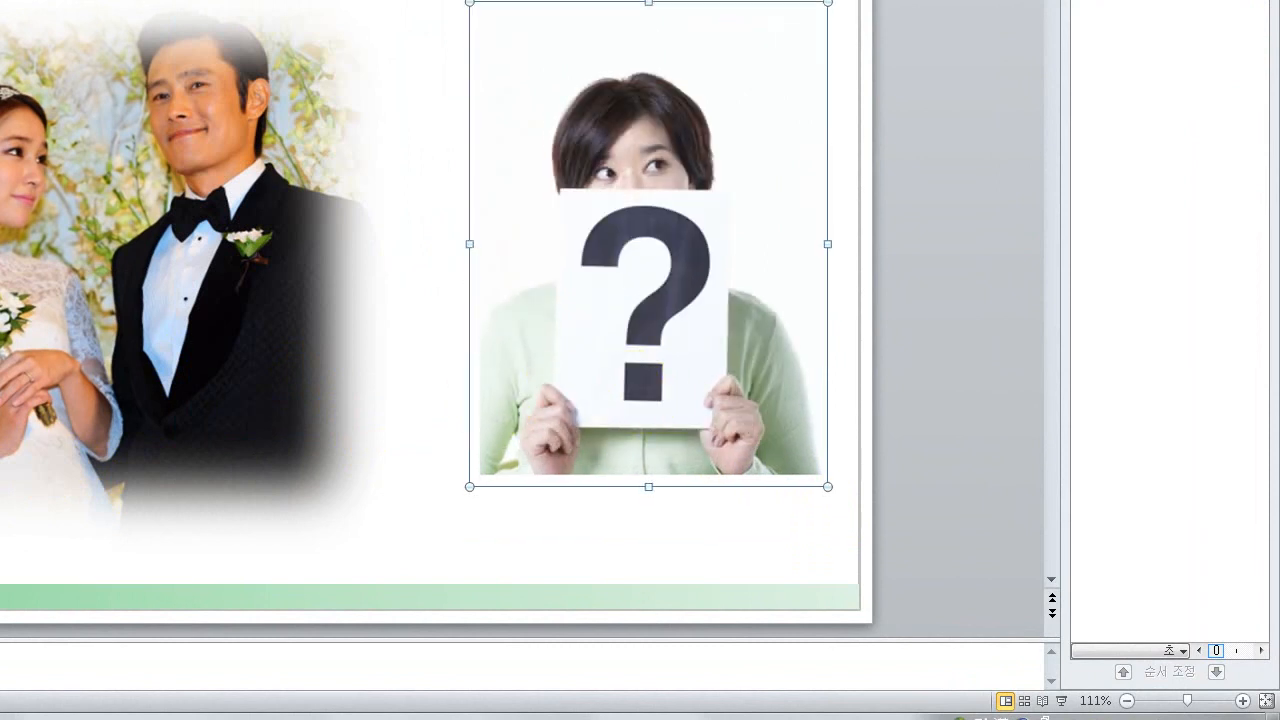
pyautogui.press('Escape')
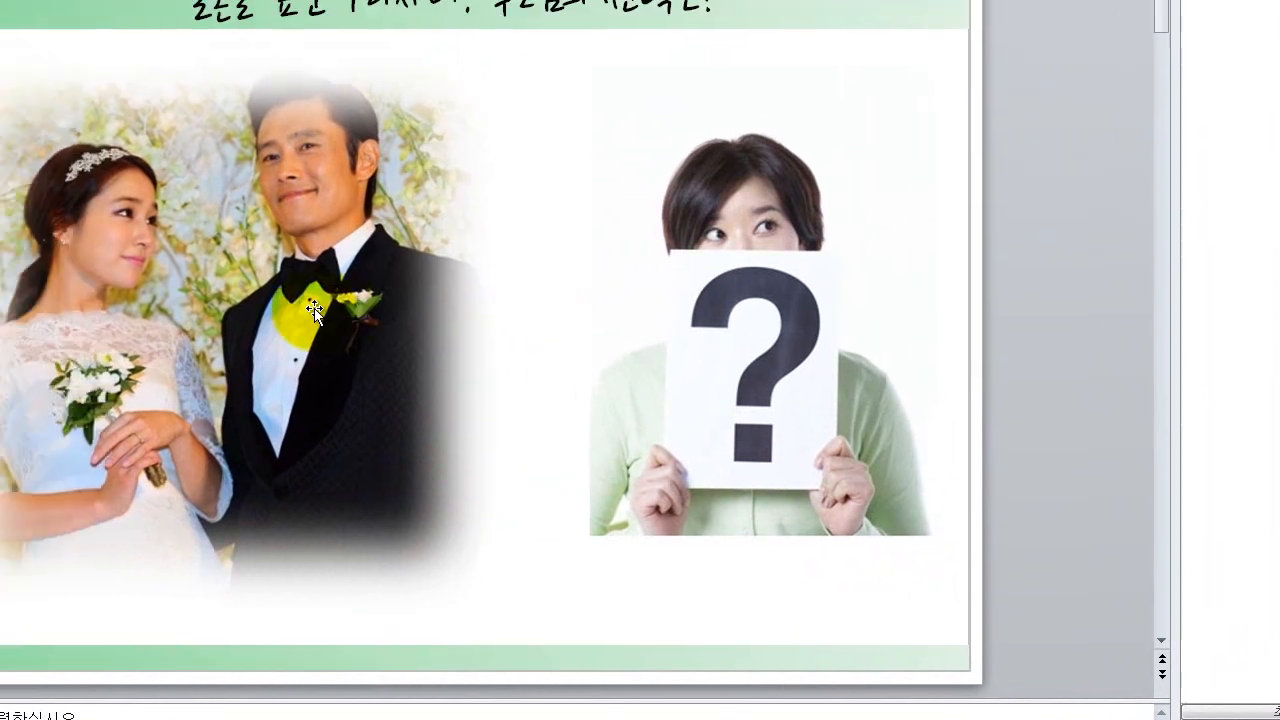
pyautogui.click(193, 249)
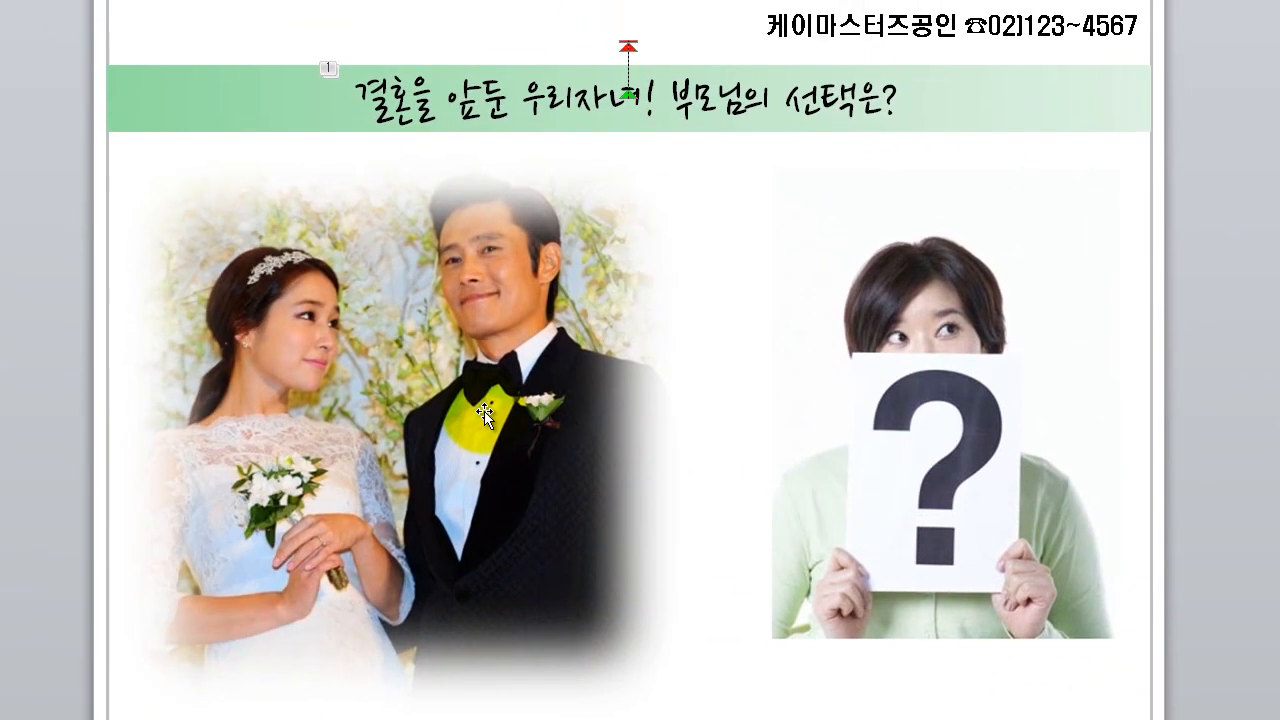
pyautogui.click(852, 430)
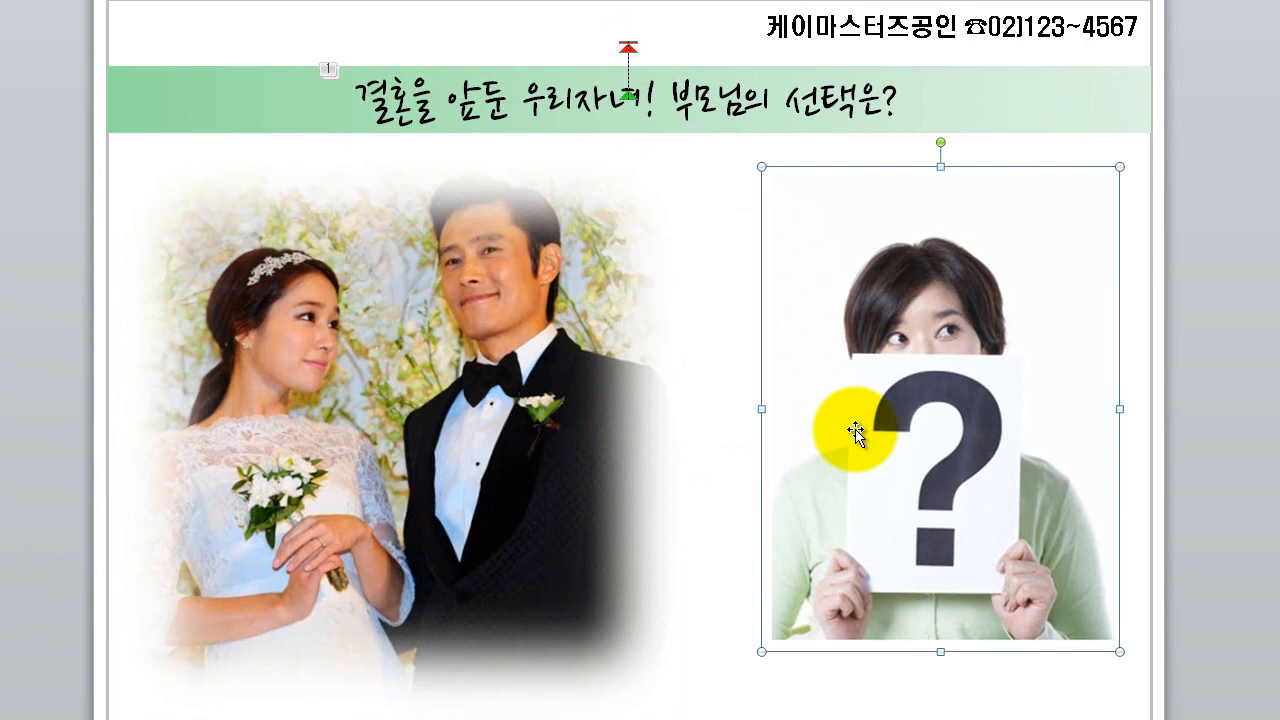
pyautogui.click(23, 306)
pyautogui.click(484, 82)
pyautogui.click(390, 315)
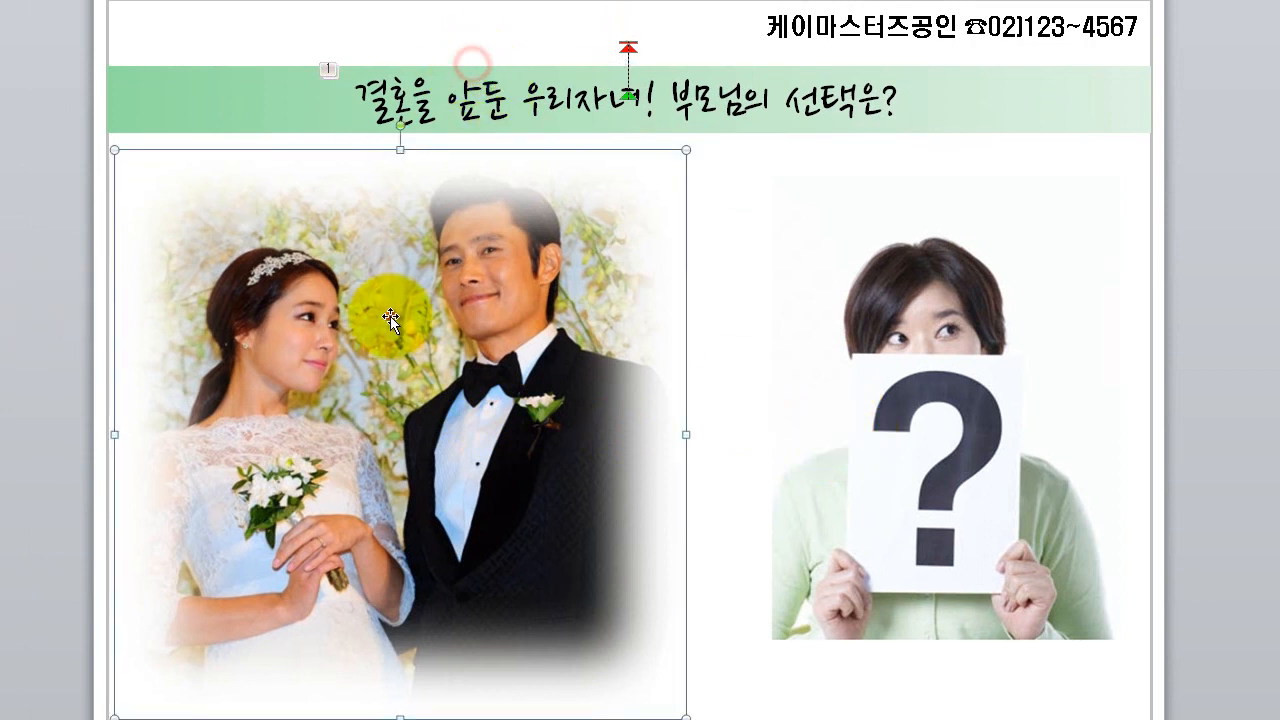
pyautogui.click(895, 400)
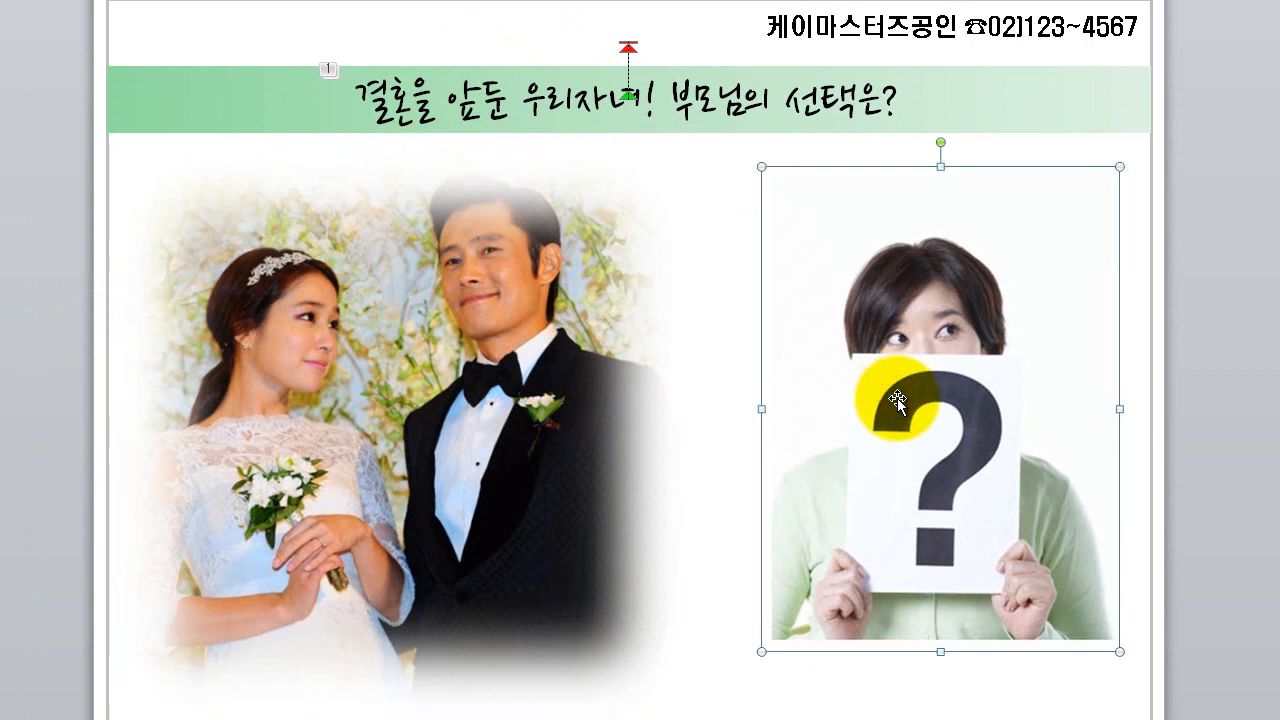
pyautogui.click(67, 282)
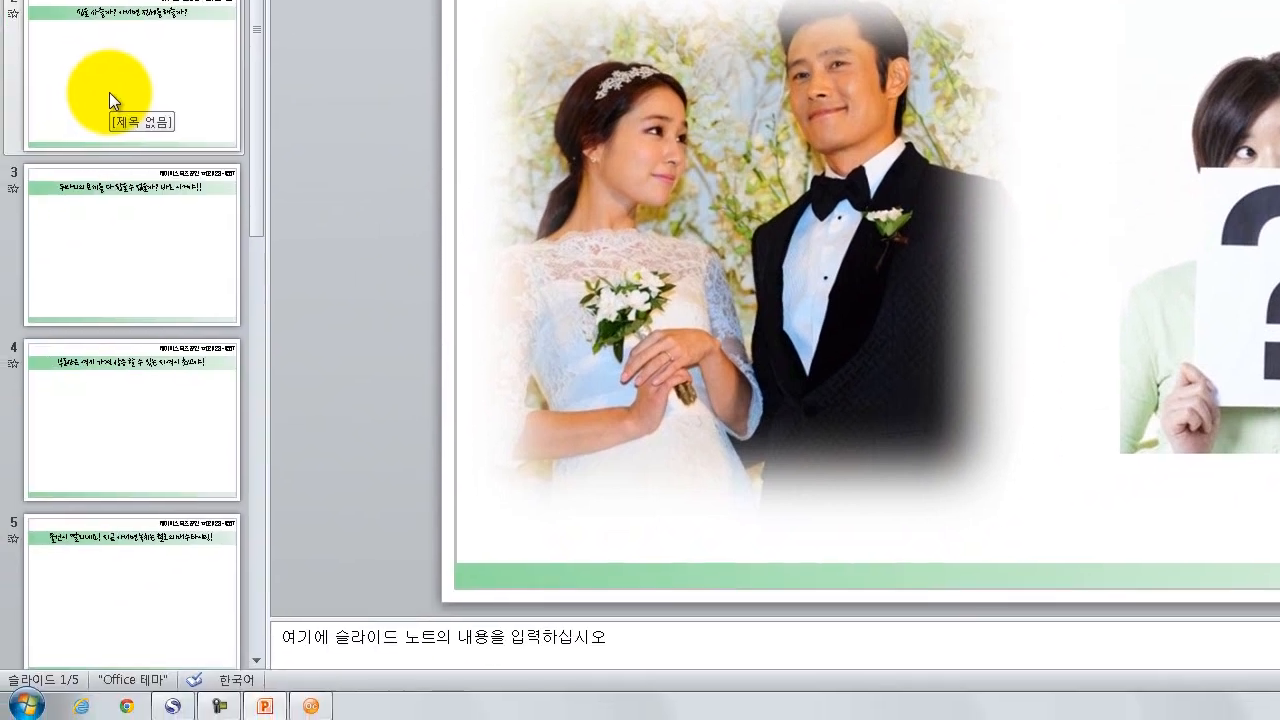
# Open slide 2, then switch to the browser and search Google Images for 고민
pyautogui.click(109, 93)
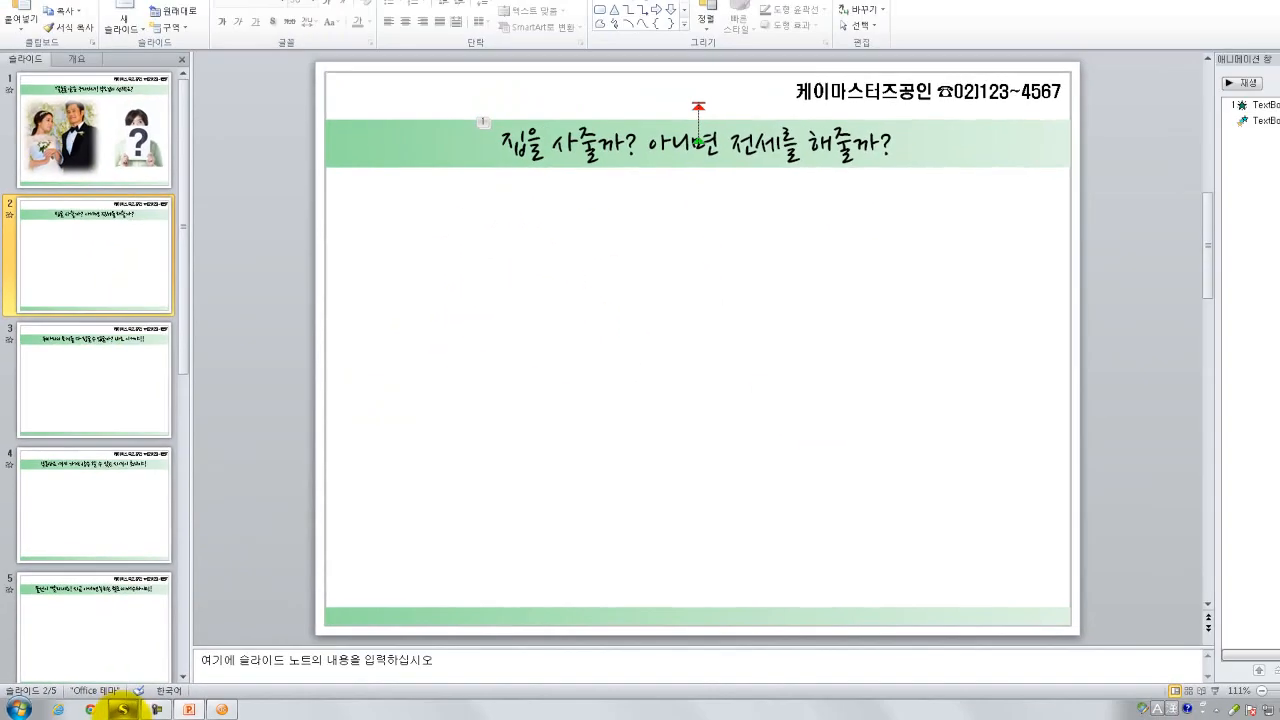
pyautogui.click(164, 706)
pyautogui.click(84, 49)
pyautogui.write('고민')
pyautogui.press('Return')
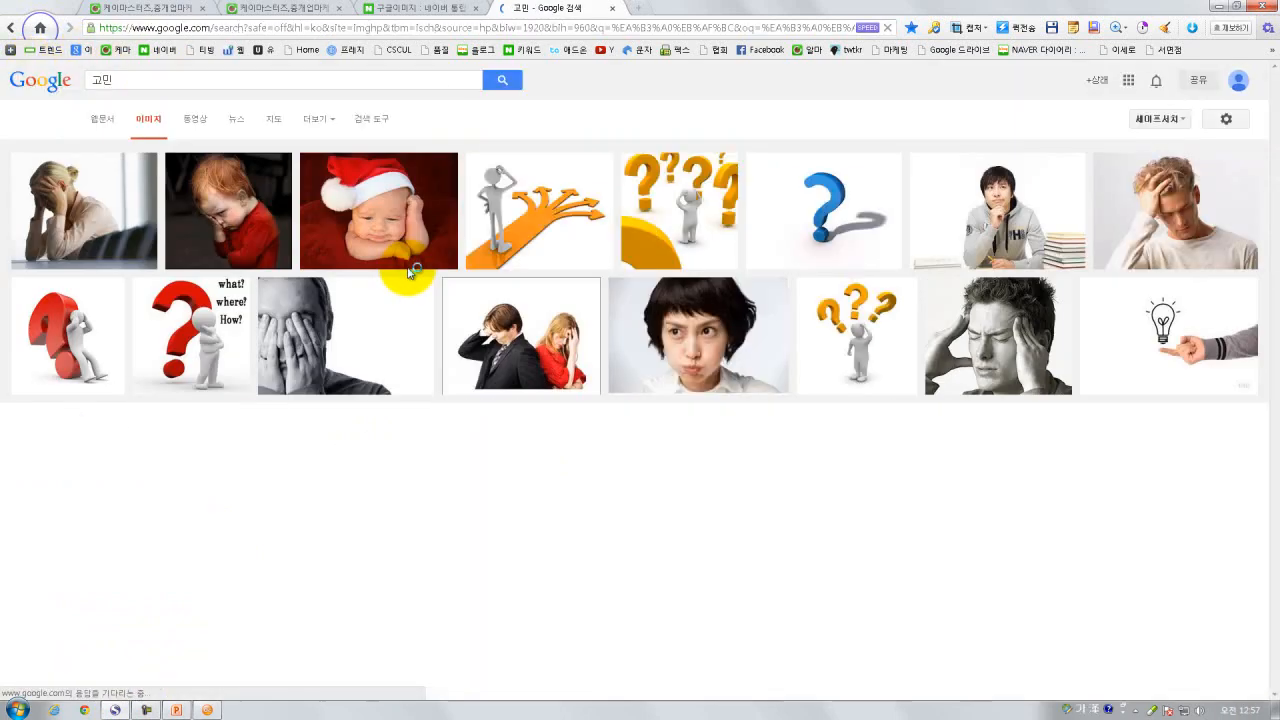
# Look through the image results for a worried-person picture and preview the pensive man in a blue shirt at a desk
pyautogui.scroll(-1, 255, 272)
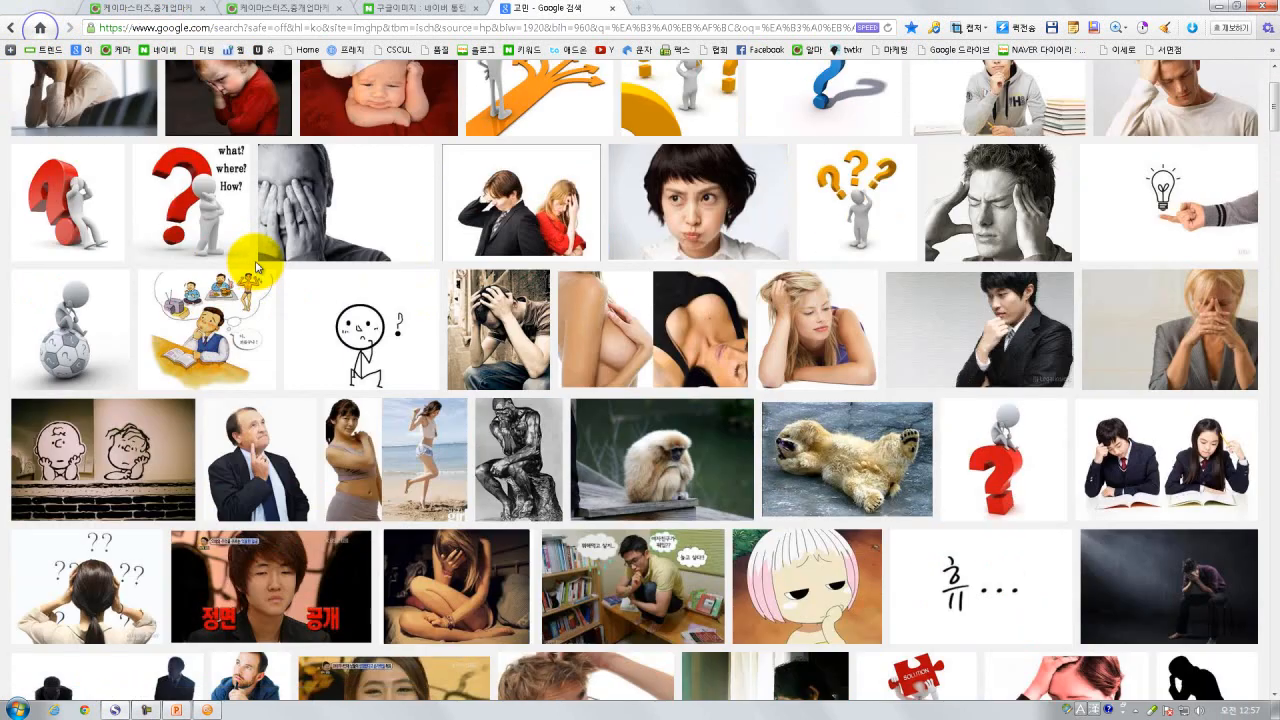
pyautogui.scroll(-1, 255, 263)
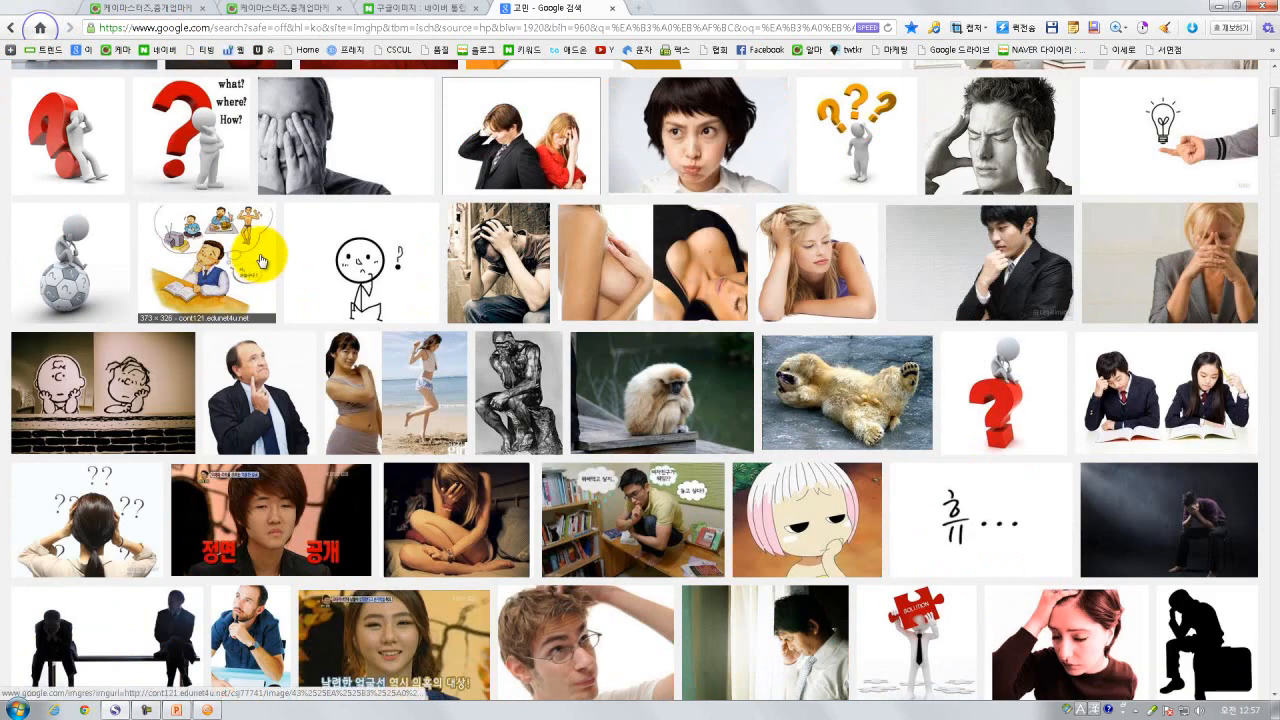
pyautogui.click(675, 172)
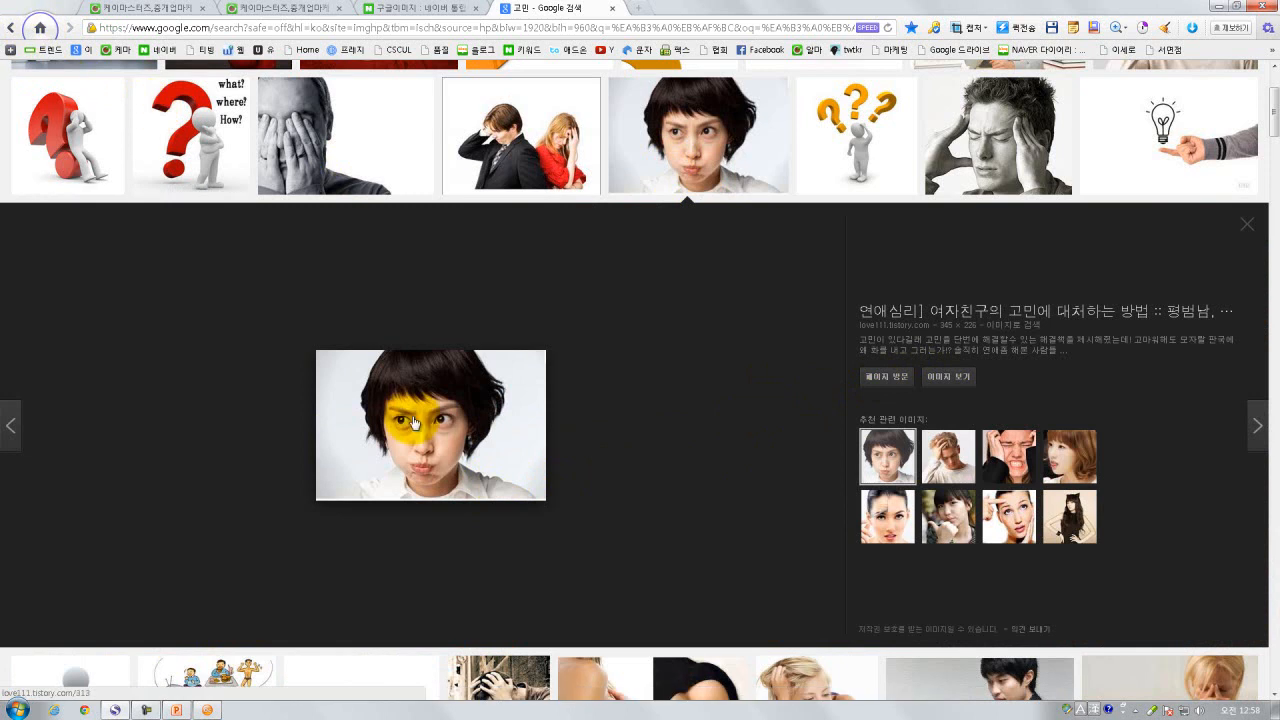
pyautogui.scroll(-3, 415, 424)
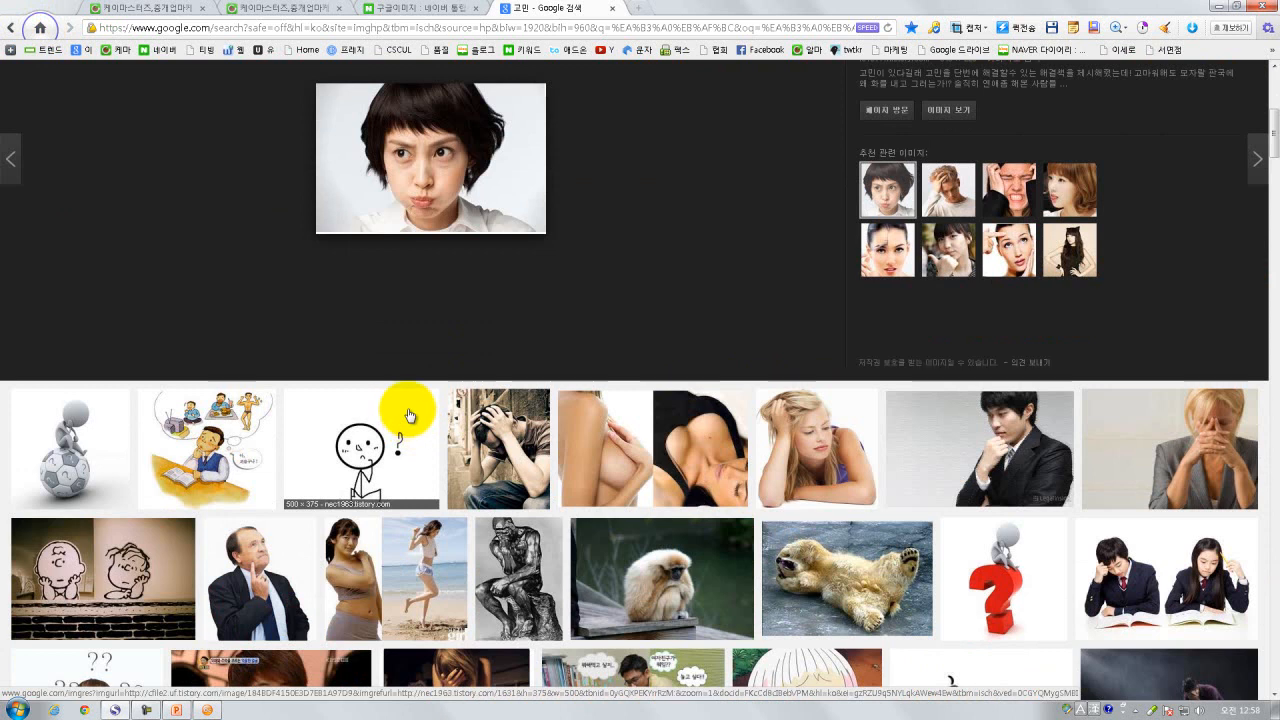
pyautogui.scroll(-4, 409, 415)
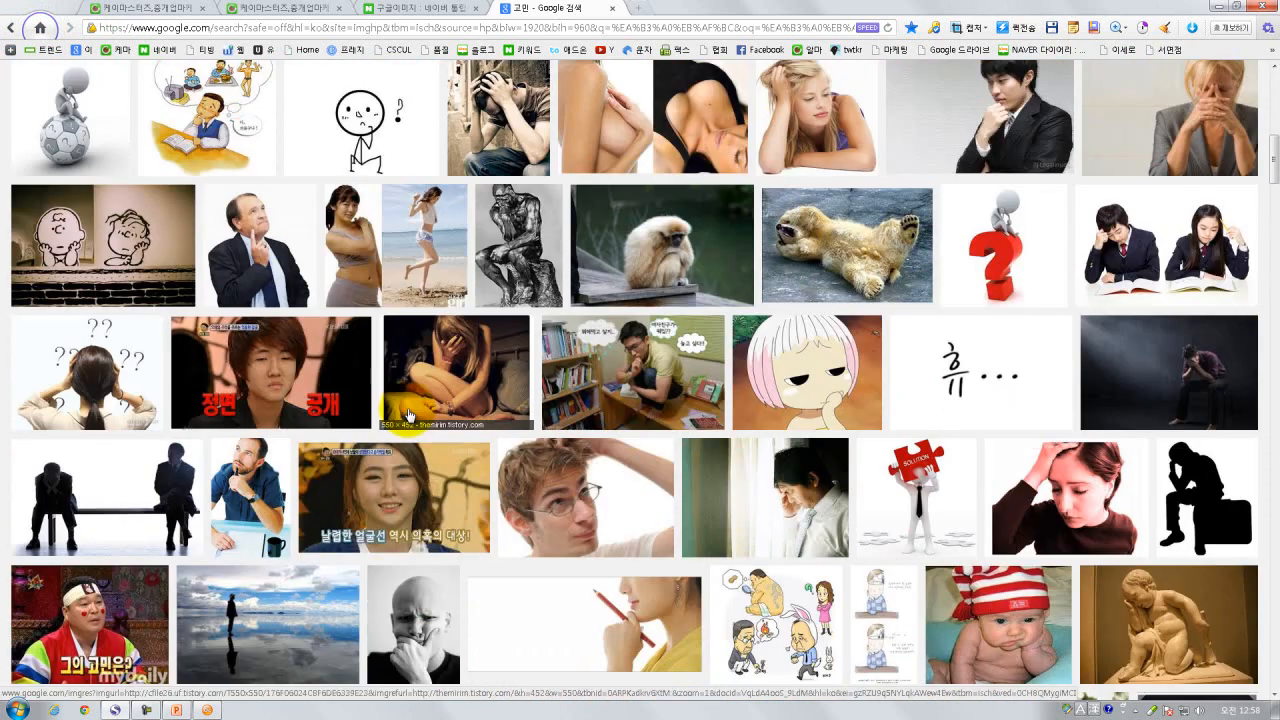
pyautogui.scroll(-1, 409, 415)
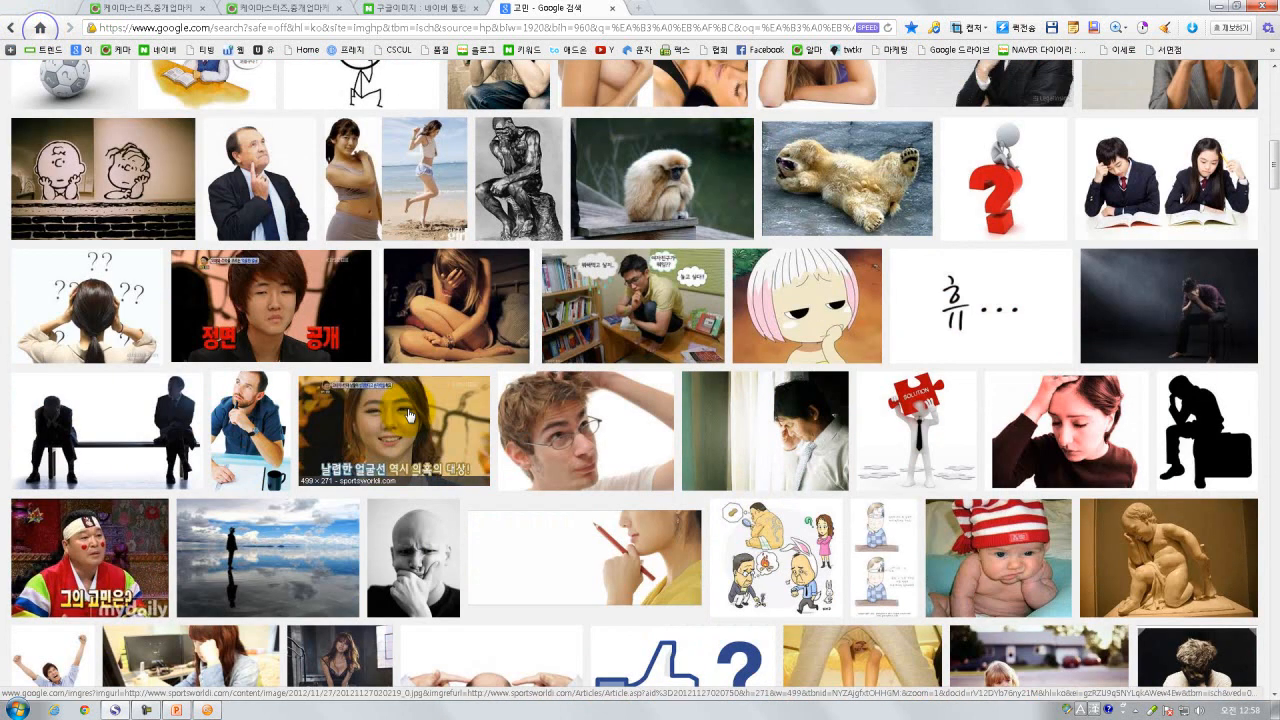
pyautogui.scroll(-2, 409, 415)
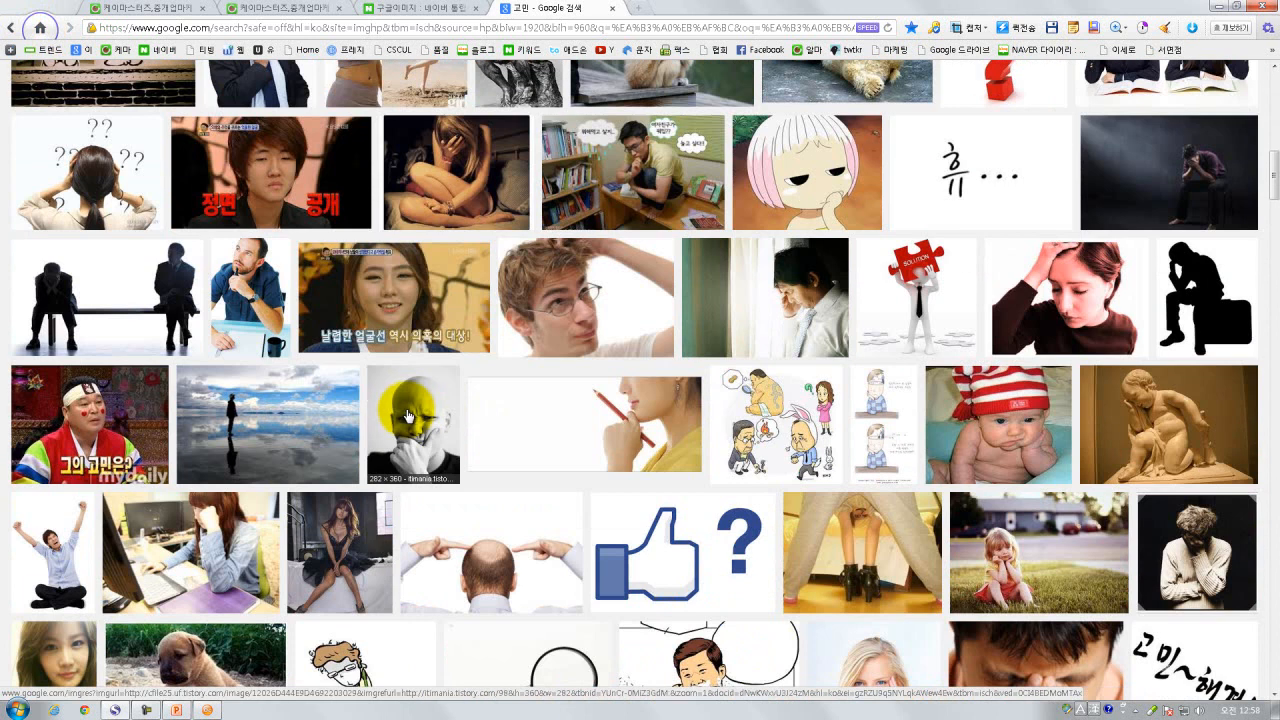
pyautogui.scroll(-1, 409, 415)
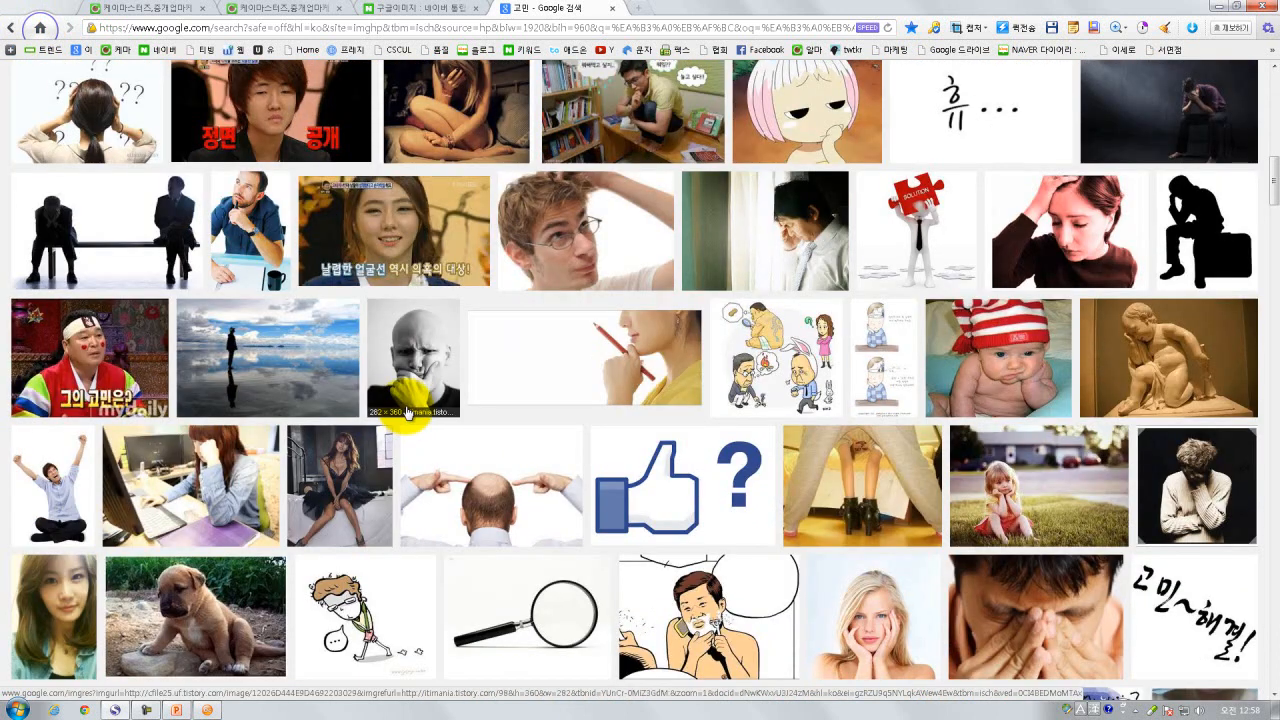
pyautogui.click(271, 250)
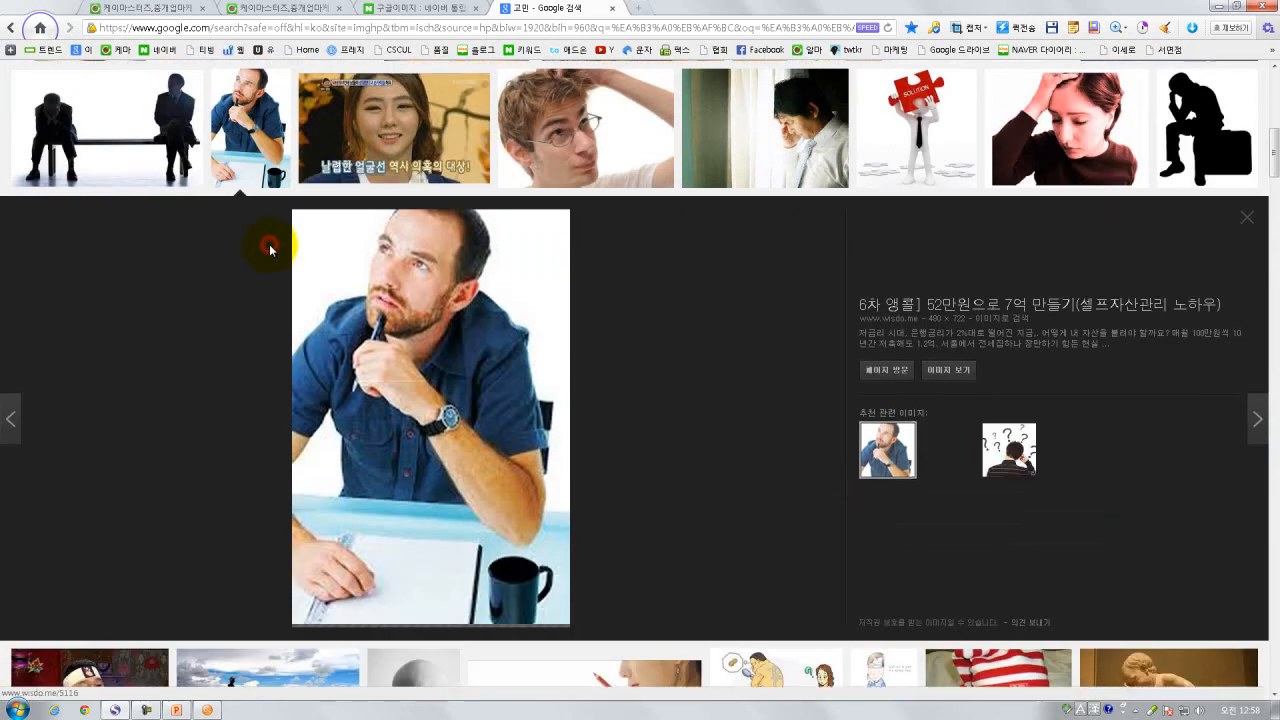
# Try to open the full-size picture of the man in the blue shirt, cancelling the save dialog
pyautogui.click(945, 372)
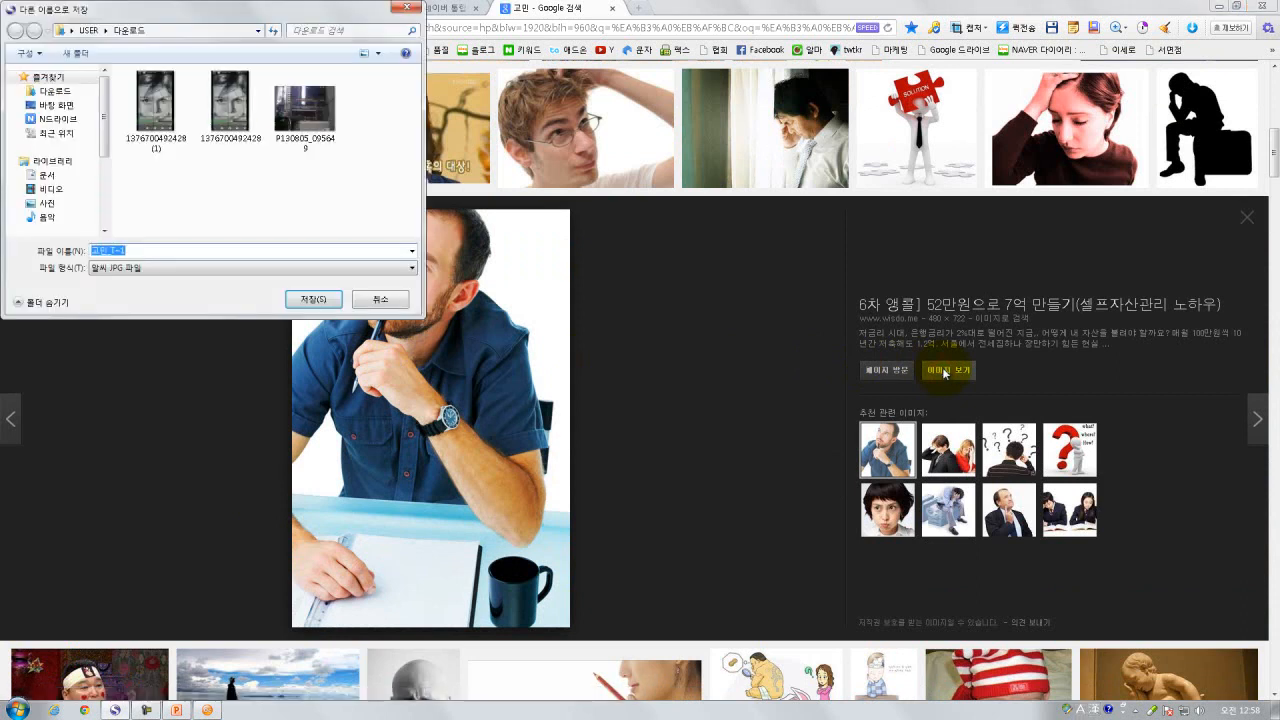
pyautogui.click(378, 305)
pyautogui.click(945, 370)
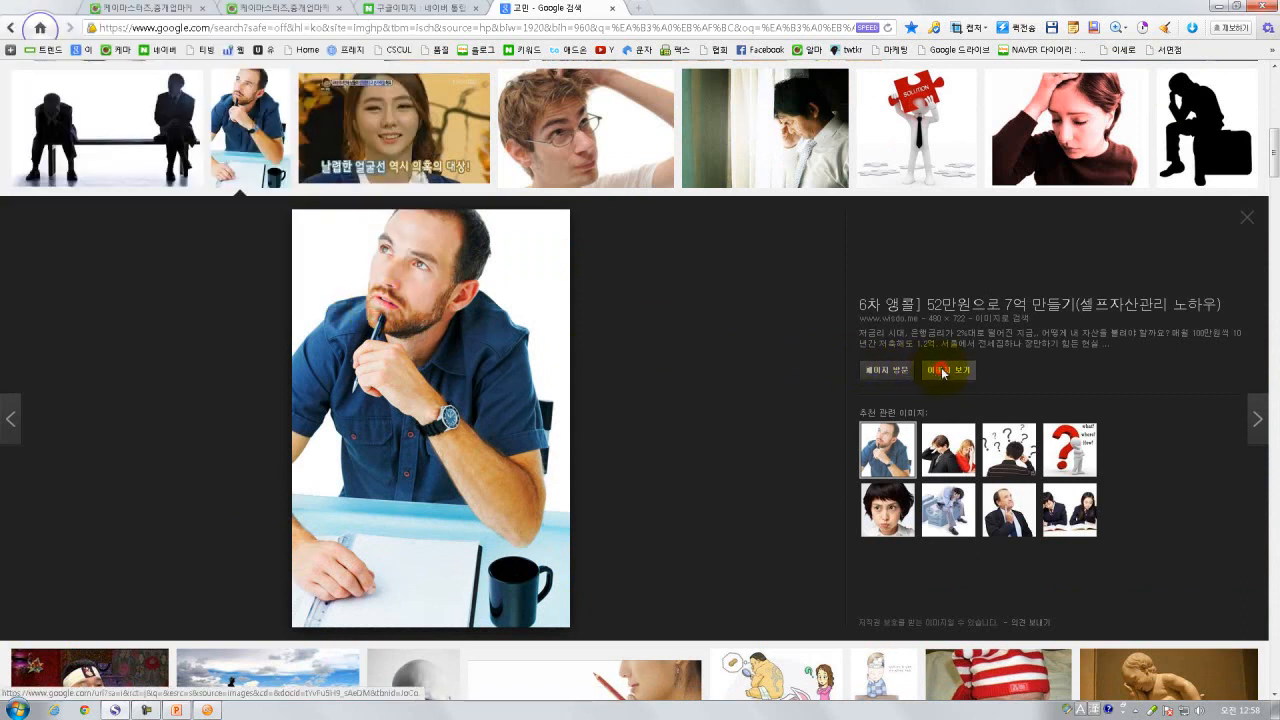
pyautogui.click(378, 299)
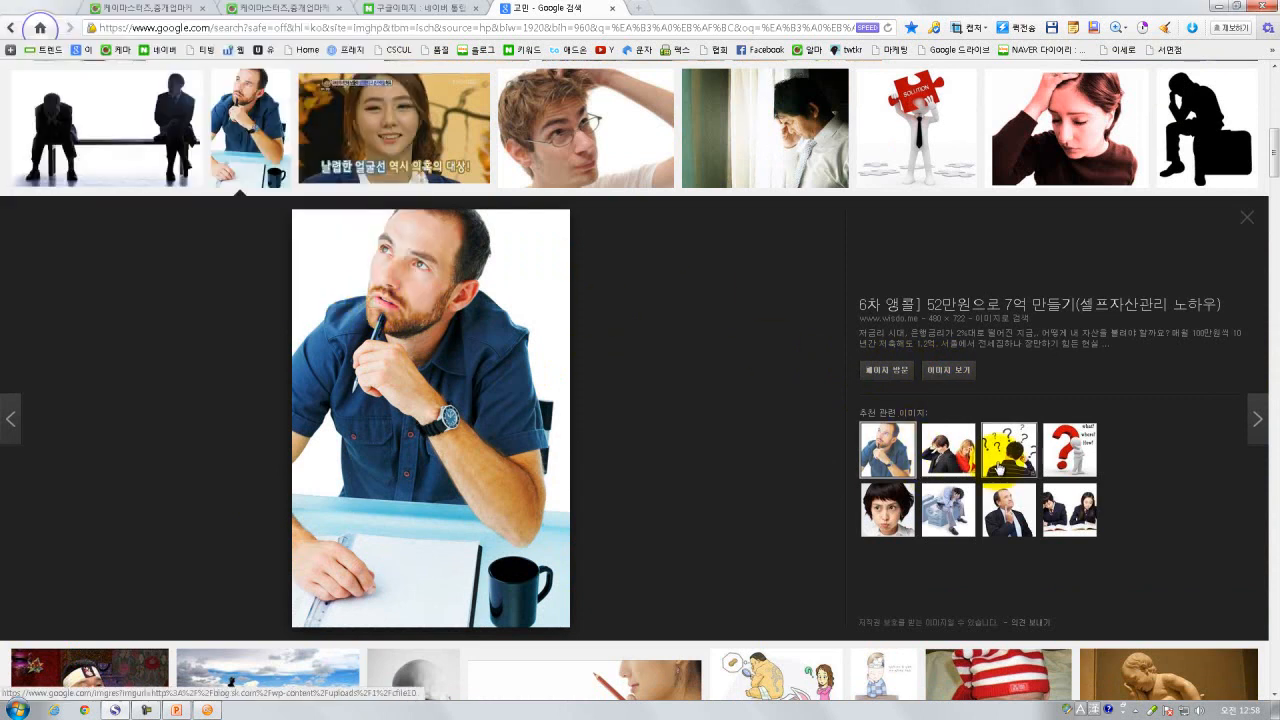
# Open the related picture of the man seen from behind under question marks at full size and capture a rectangular region around him
pyautogui.click(989, 460)
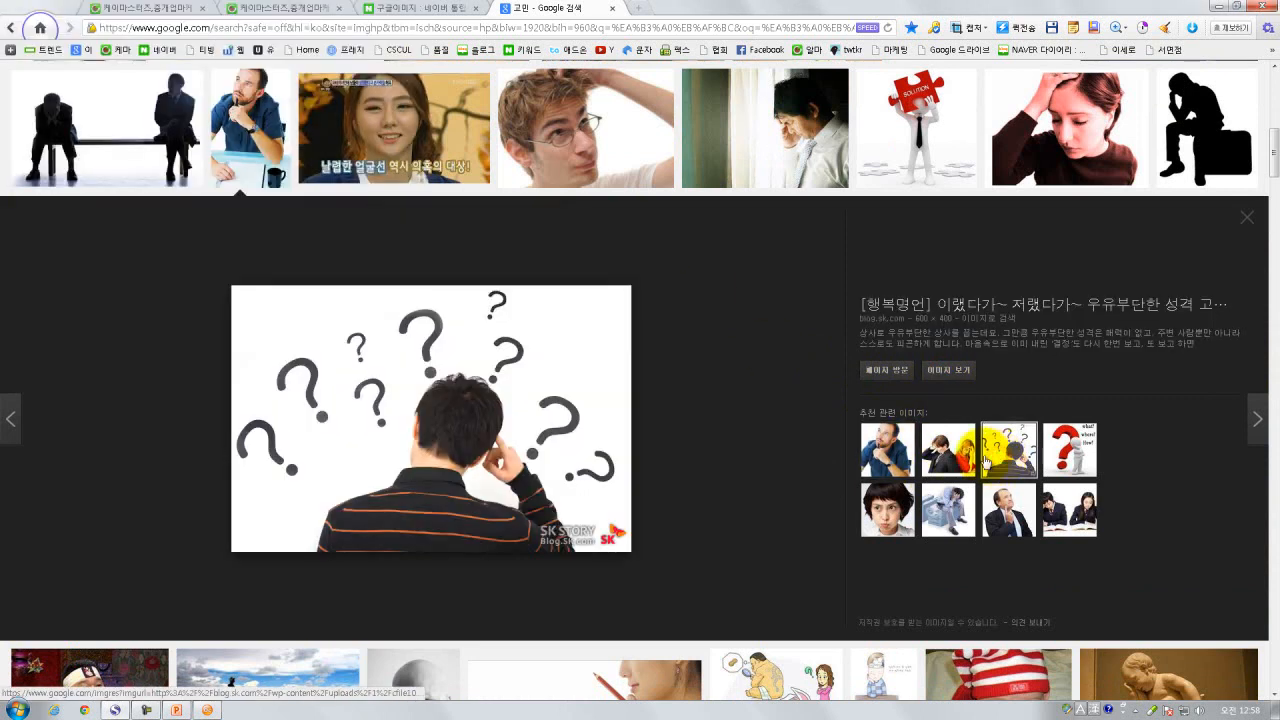
pyautogui.click(941, 372)
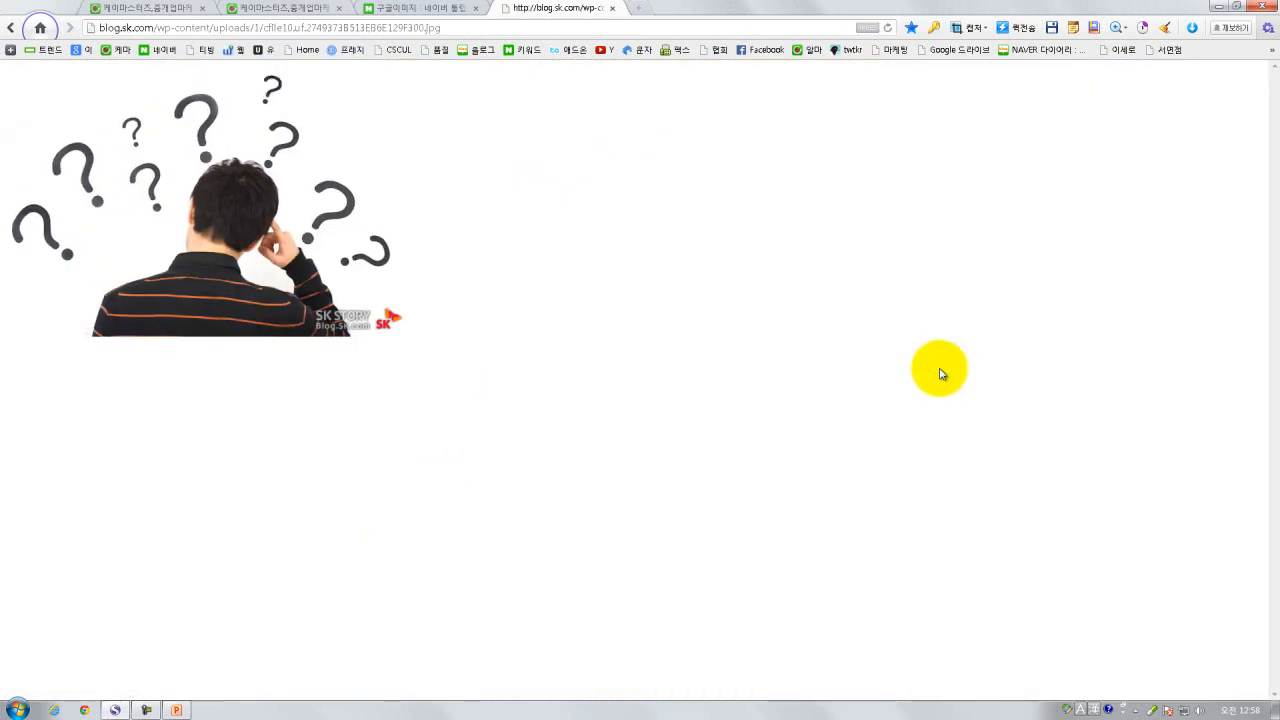
pyautogui.press('Print')
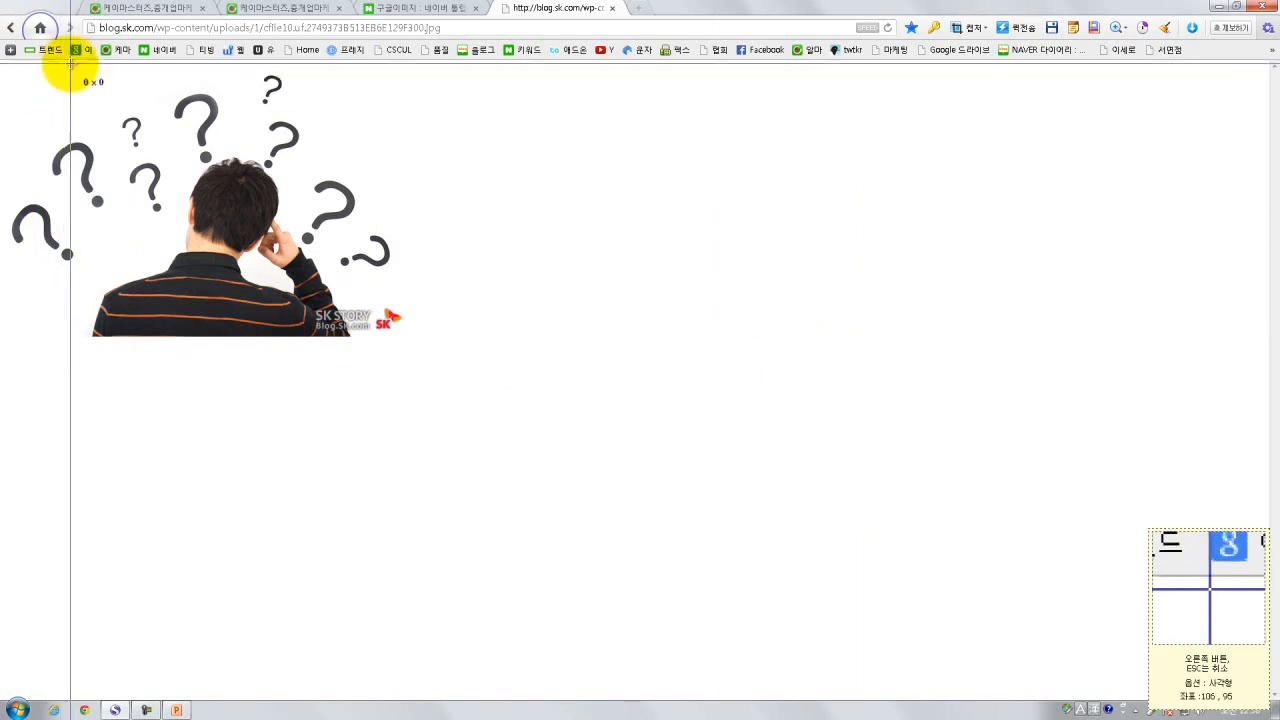
pyautogui.moveTo(85, 65); pyautogui.dragTo(354, 337)
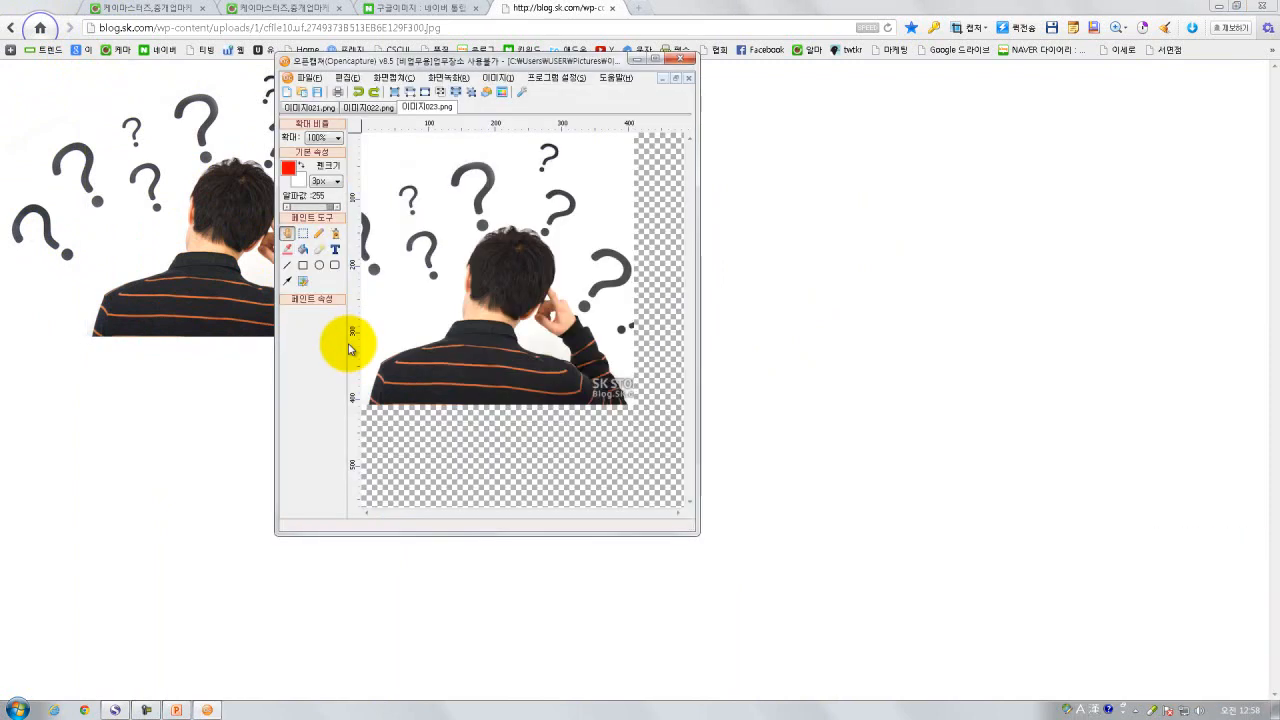
# Switch to PowerPoint, paste the captured picture onto slide 2 and move it to the slide's left half
pyautogui.click(178, 710)
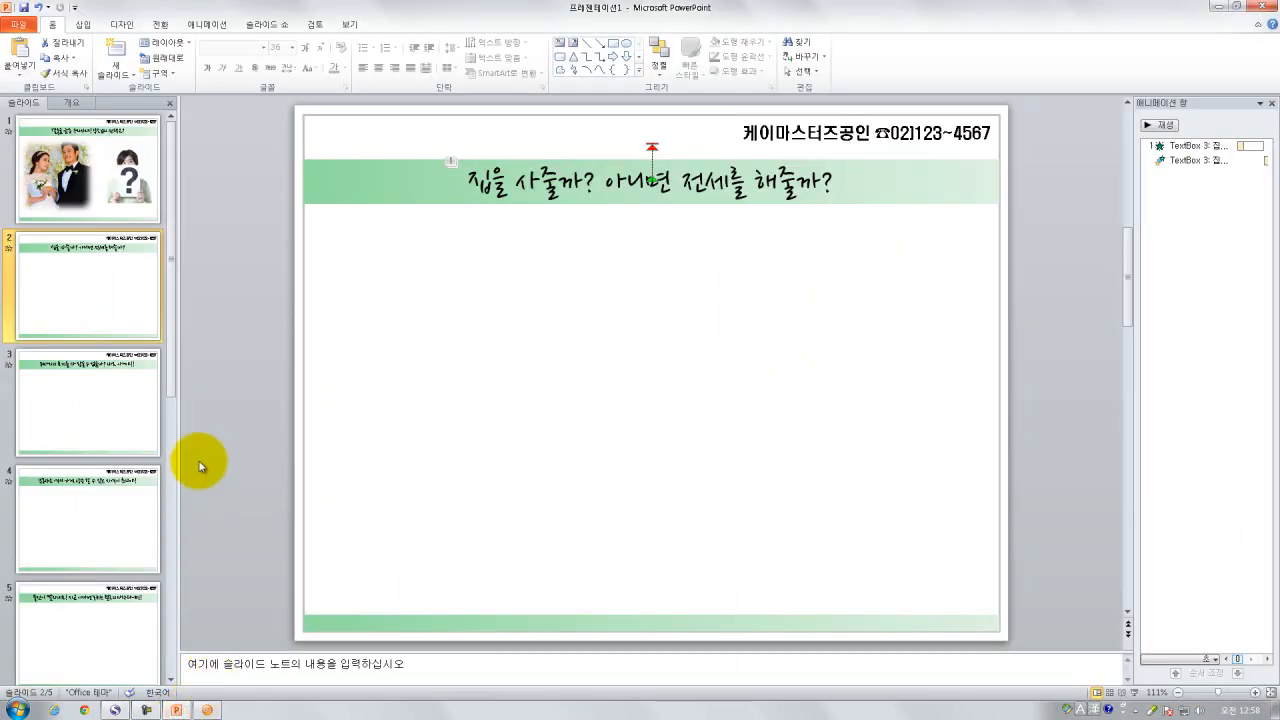
pyautogui.hotkey('ctrl', 'v')
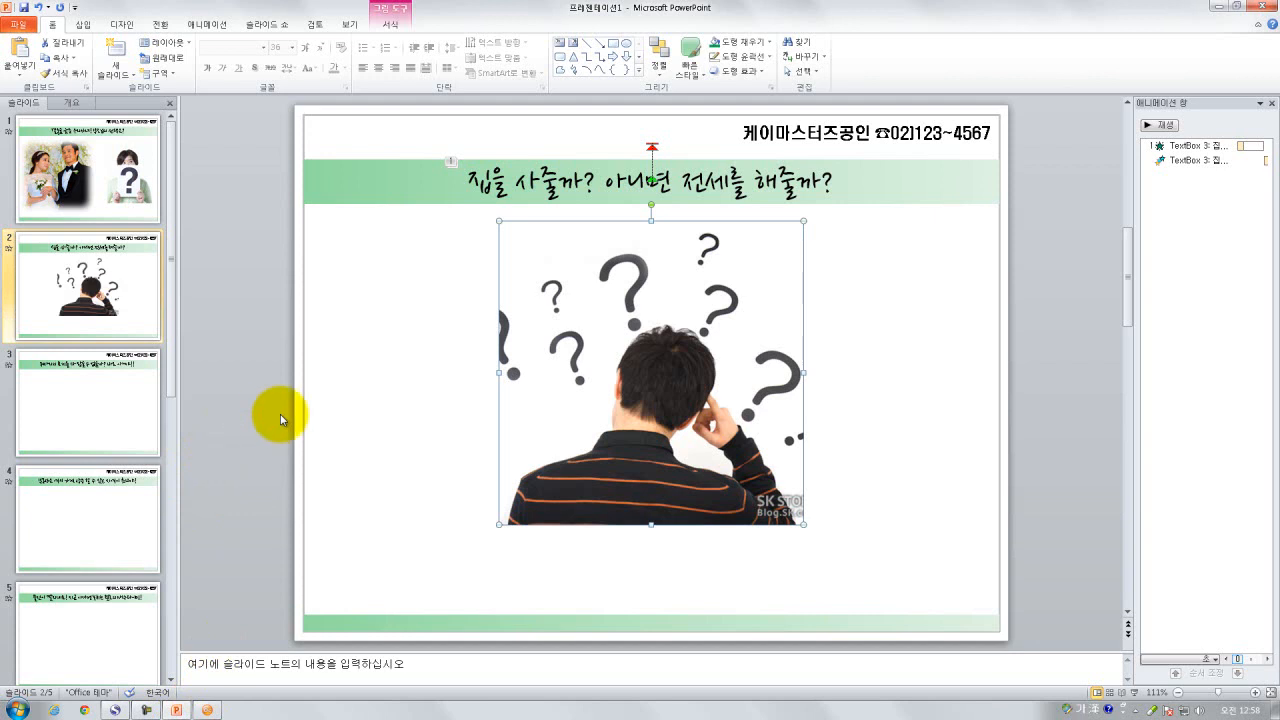
pyautogui.moveTo(605, 375); pyautogui.dragTo(452, 402)
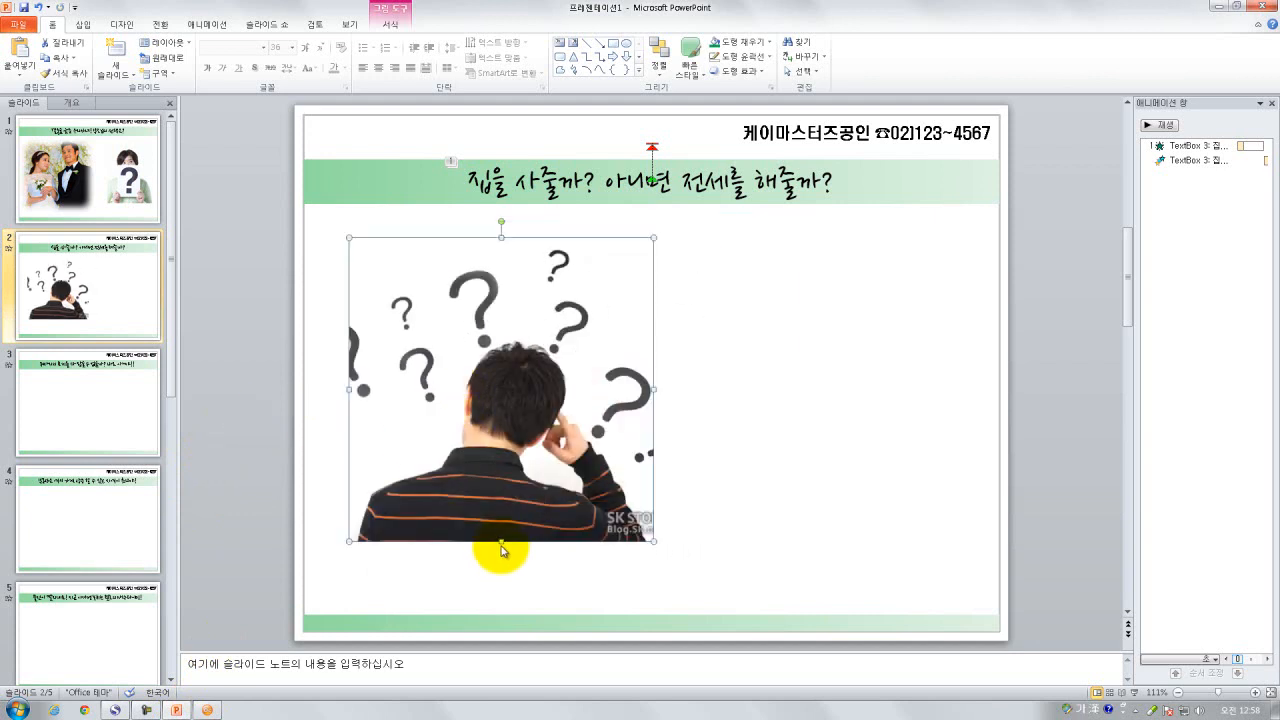
# Stretch the man's picture downward and to the left until it fills the left half of slide 2 below the heading
pyautogui.moveTo(501, 541); pyautogui.dragTo(475, 571)
pyautogui.moveTo(443, 436); pyautogui.dragTo(429, 416)
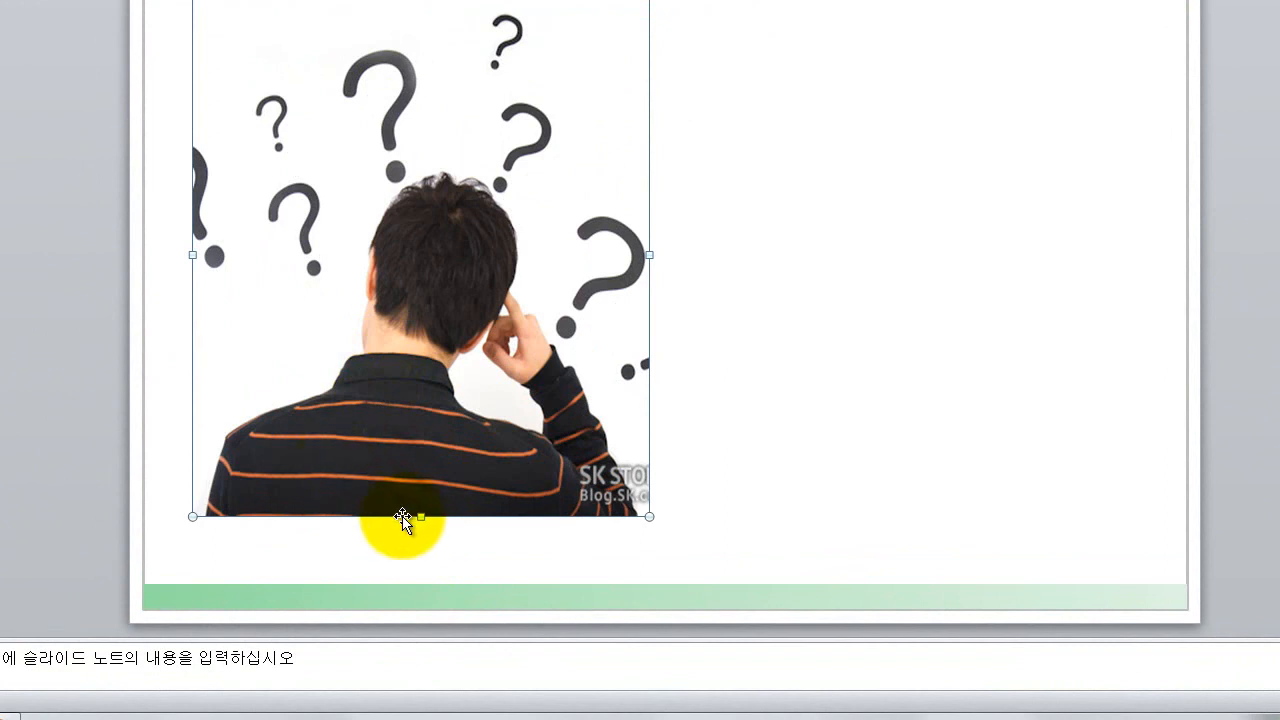
pyautogui.moveTo(421, 517); pyautogui.dragTo(421, 550)
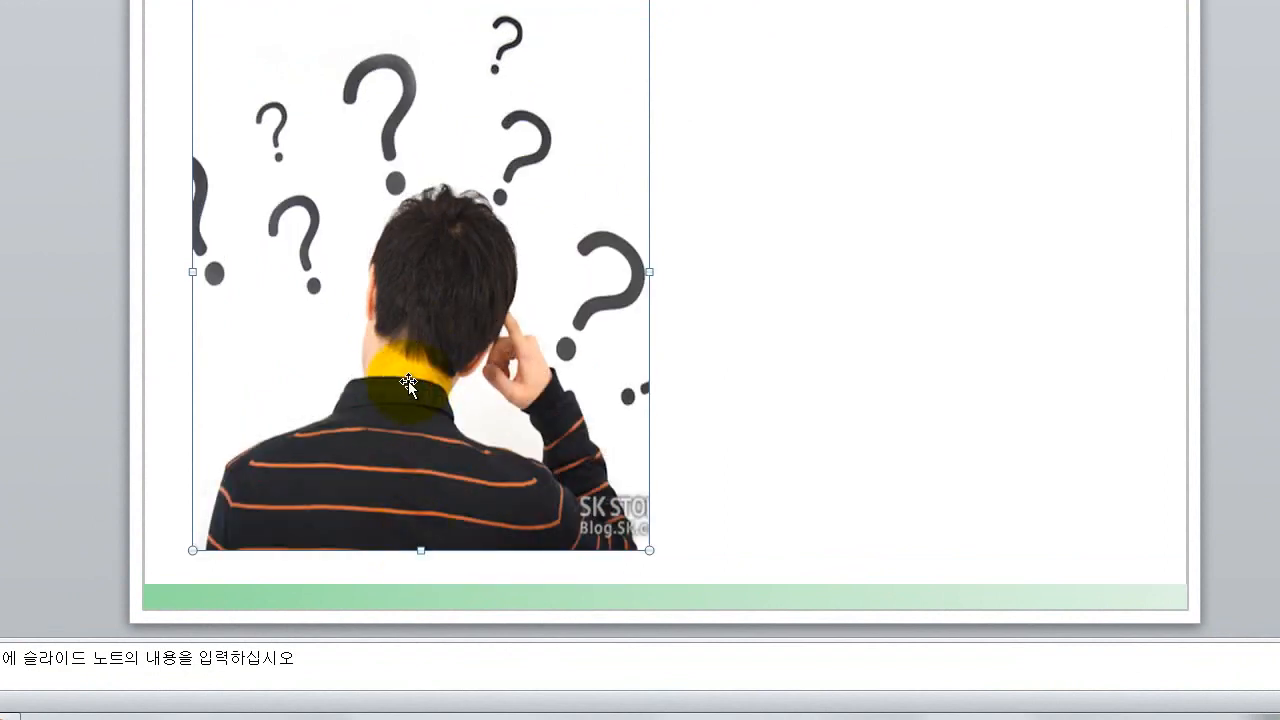
pyautogui.moveTo(193, 272); pyautogui.dragTo(167, 276)
pyautogui.click(64, 323)
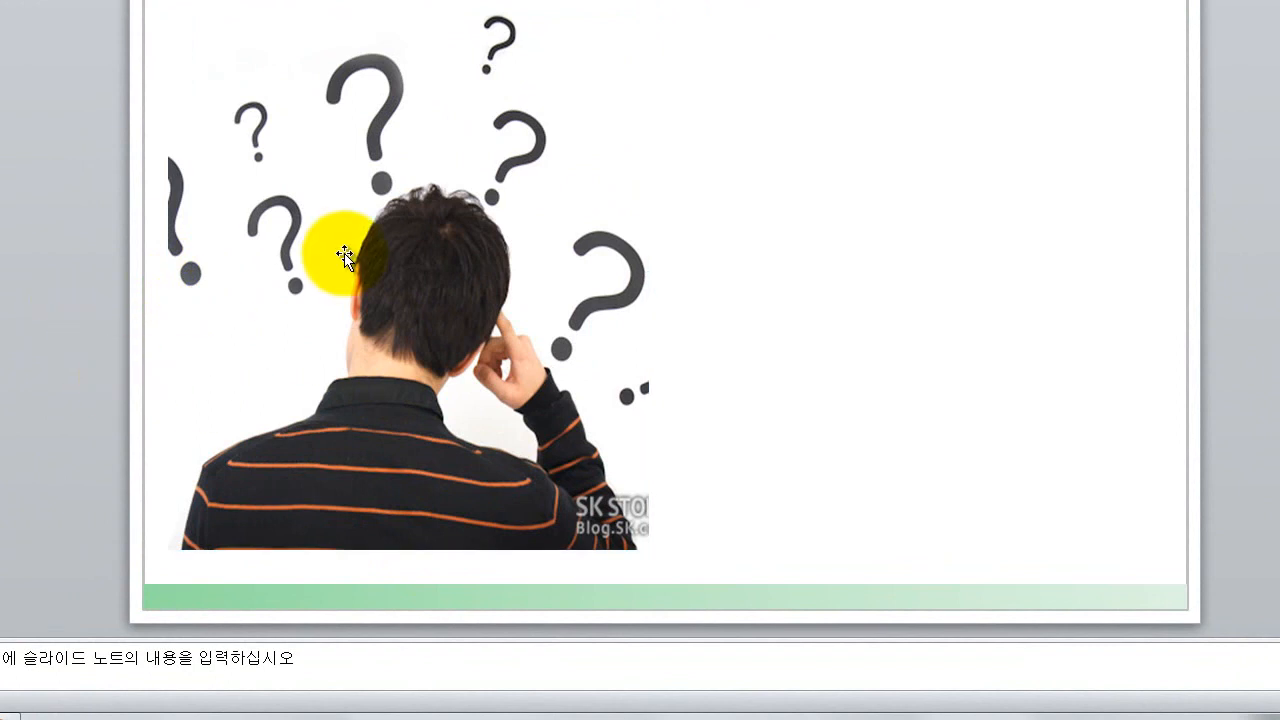
pyautogui.scroll(-1, 345, 256)
pyautogui.scroll(1, 345, 256)
pyautogui.click(98, 293)
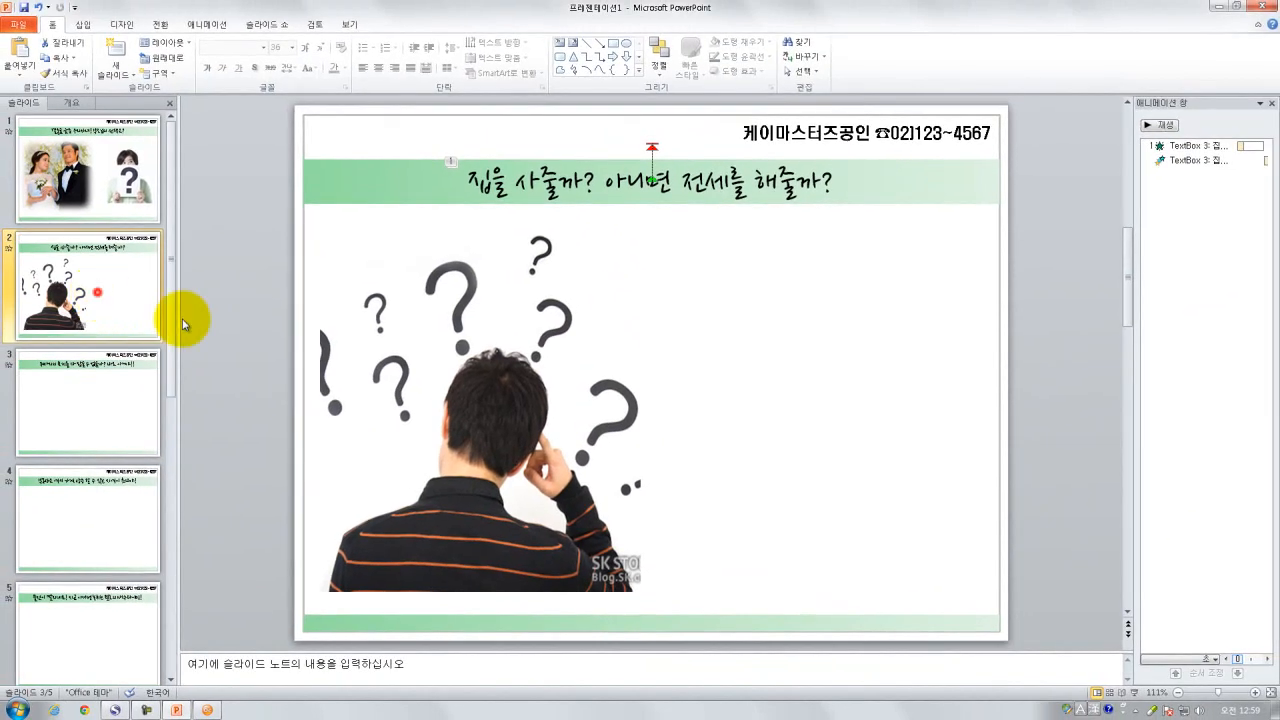
# Nudge the man's picture slightly right and apply a 50-point soft edge effect to it
pyautogui.click(439, 443)
pyautogui.moveTo(439, 443); pyautogui.dragTo(444, 443)
pyautogui.doubleClick(476, 408)
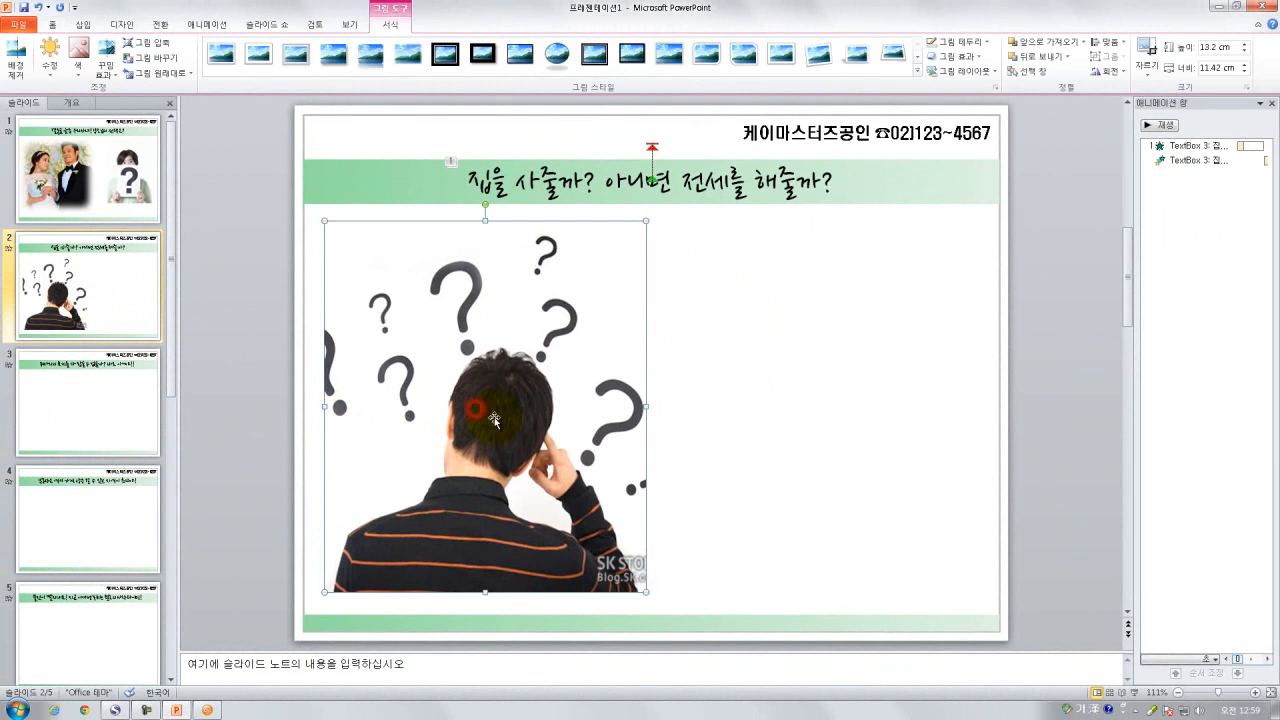
pyautogui.click(955, 56)
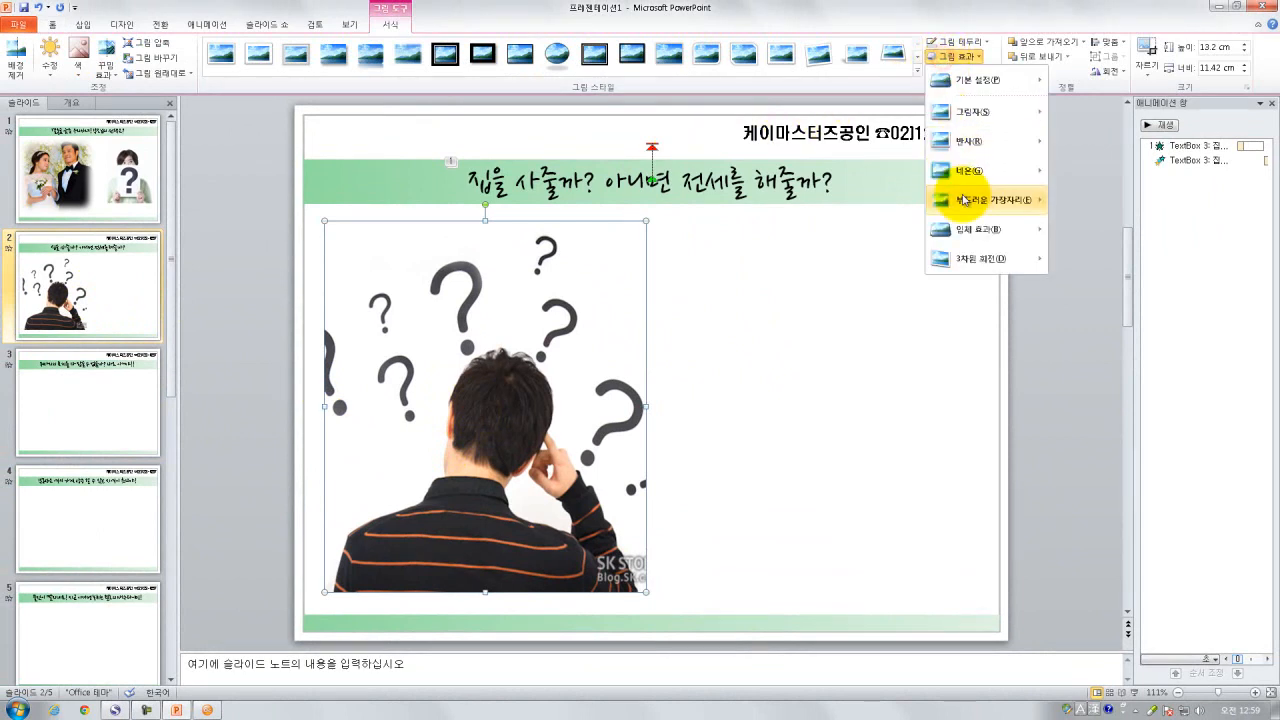
pyautogui.moveTo(965, 200)
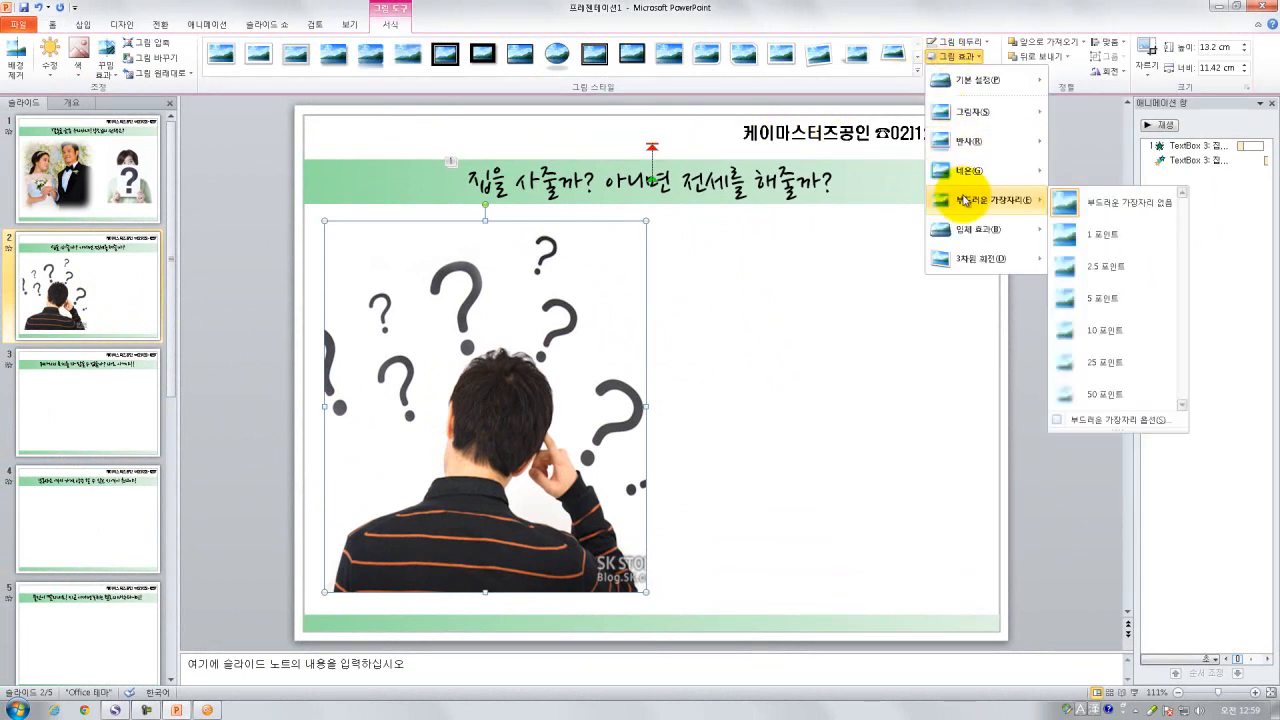
pyautogui.click(1088, 396)
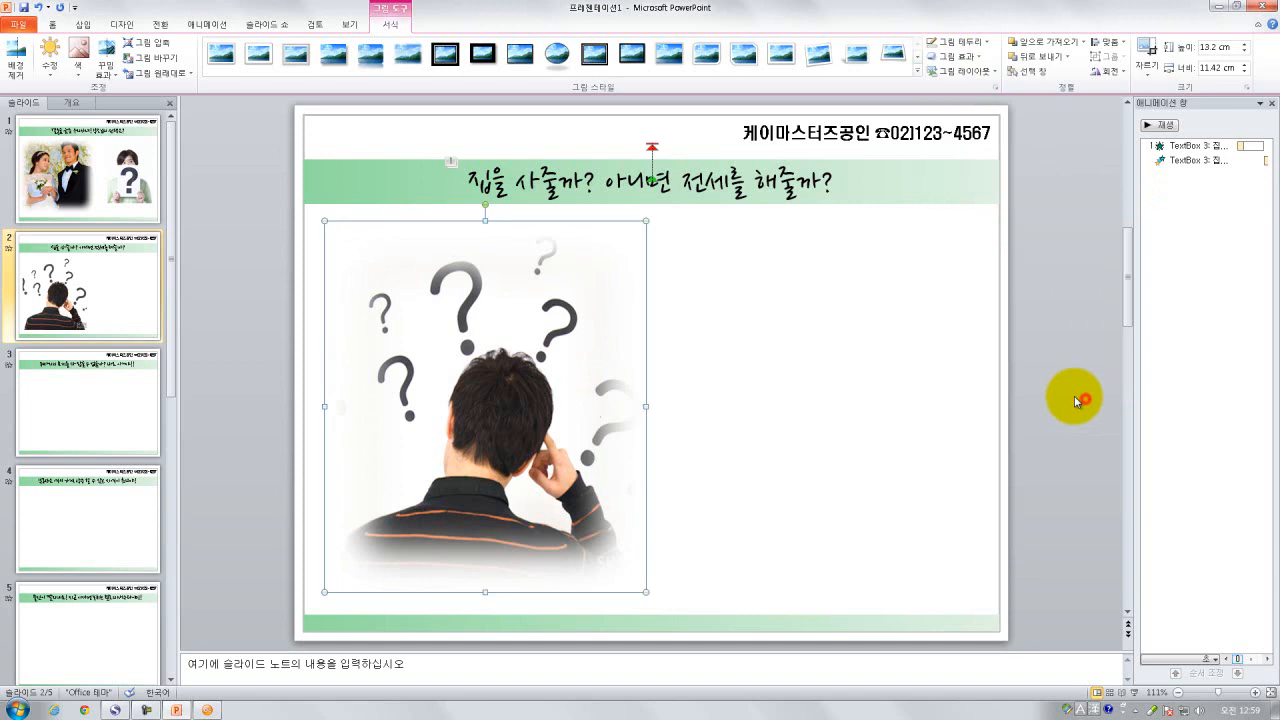
pyautogui.click(259, 324)
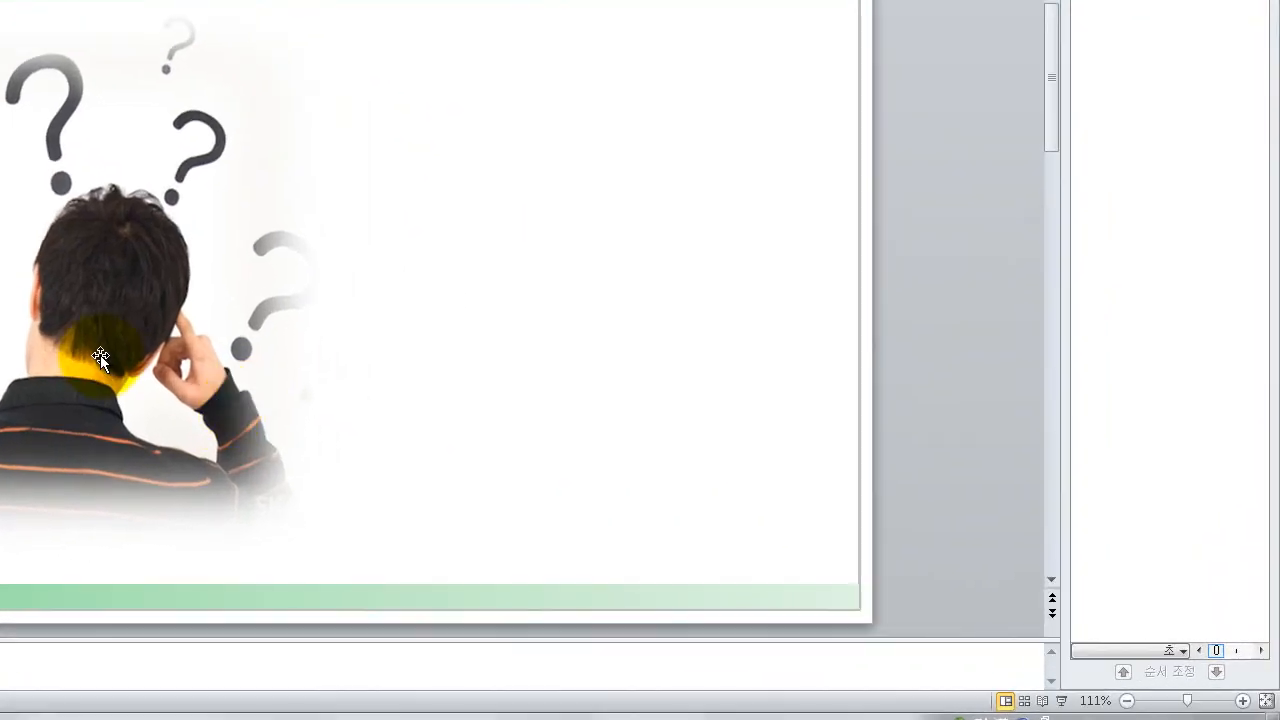
pyautogui.click(488, 466)
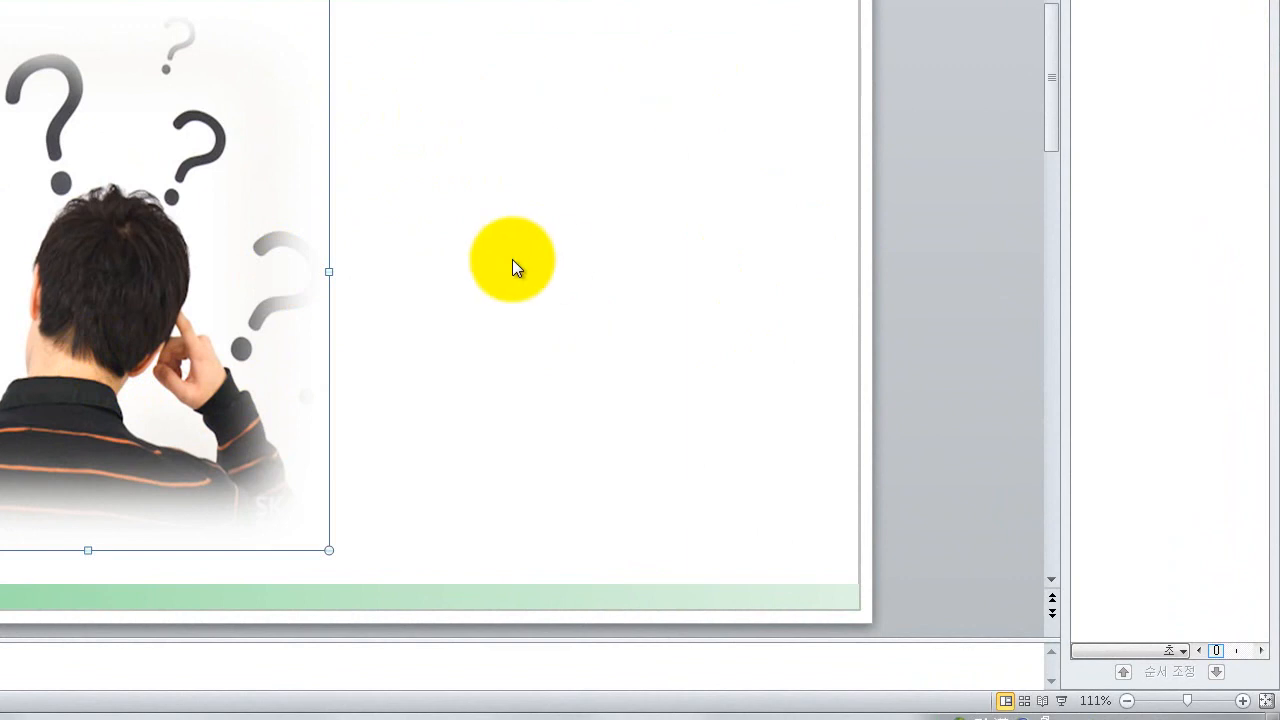
pyautogui.click(477, 441)
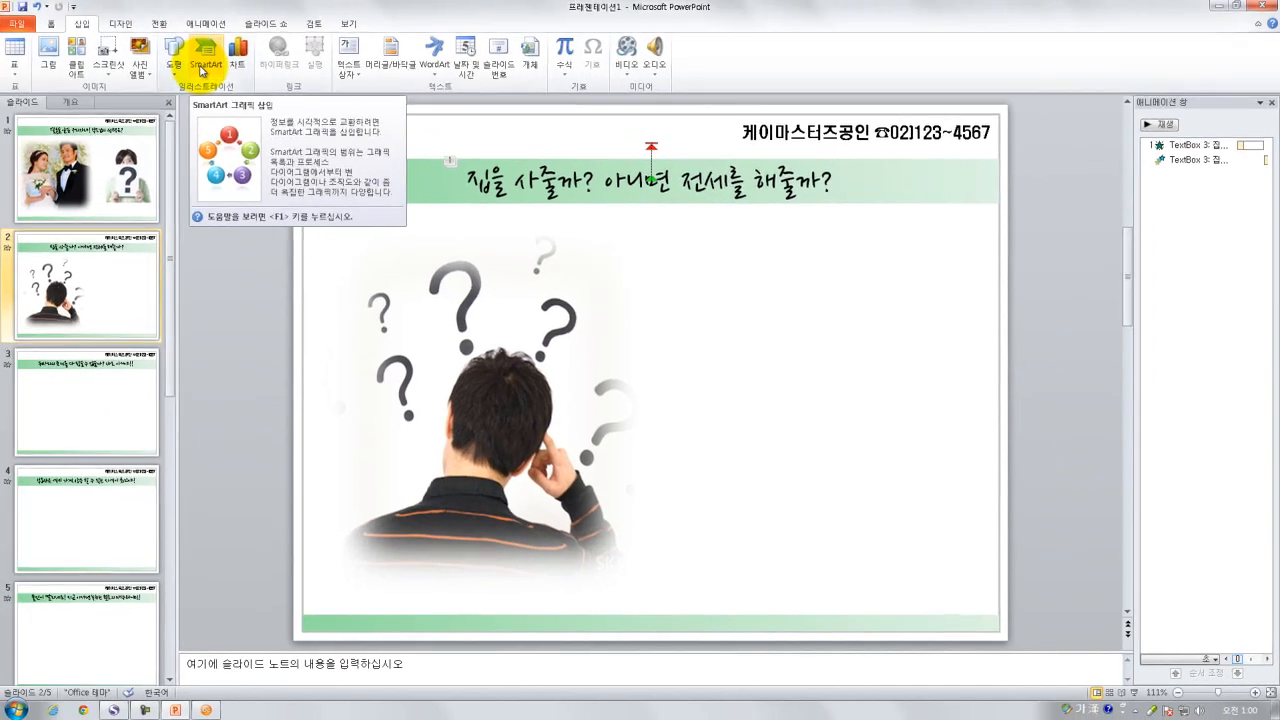
# Insert a 세로 곡선 목록형 SmartArt graphic from the 목록형 category on slide 2 and select its frame
pyautogui.click(203, 68)
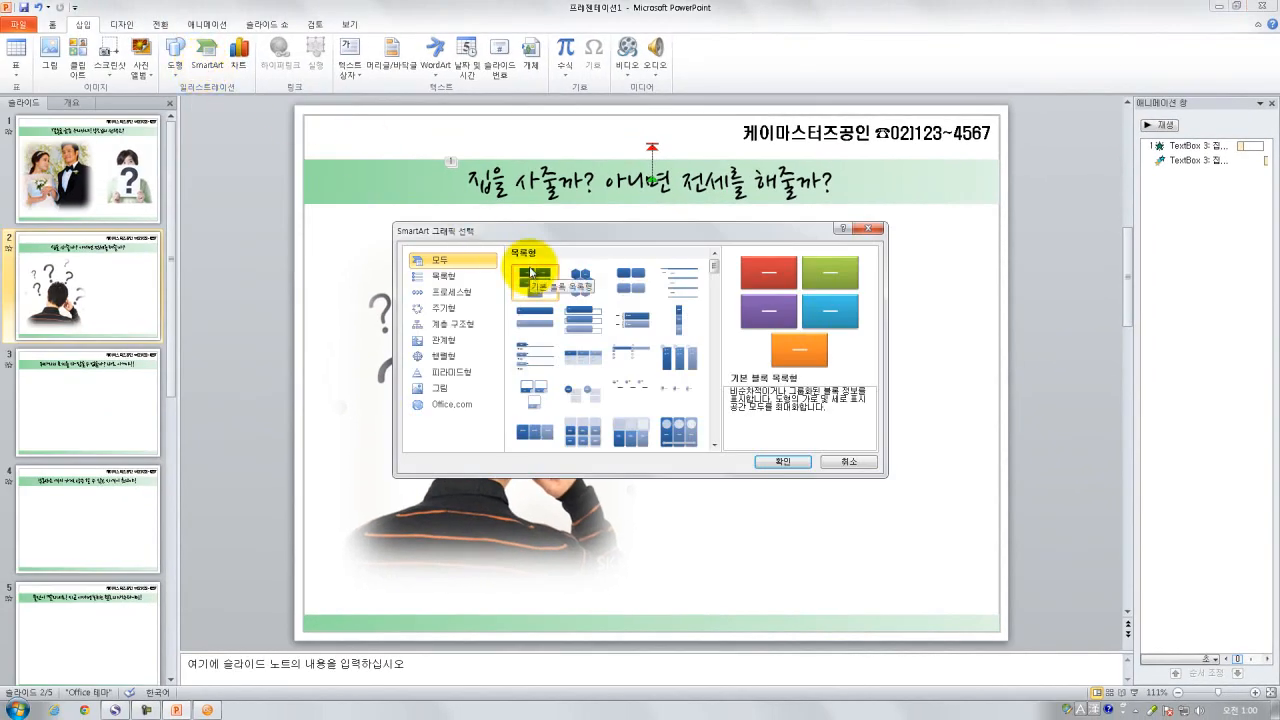
pyautogui.click(436, 278)
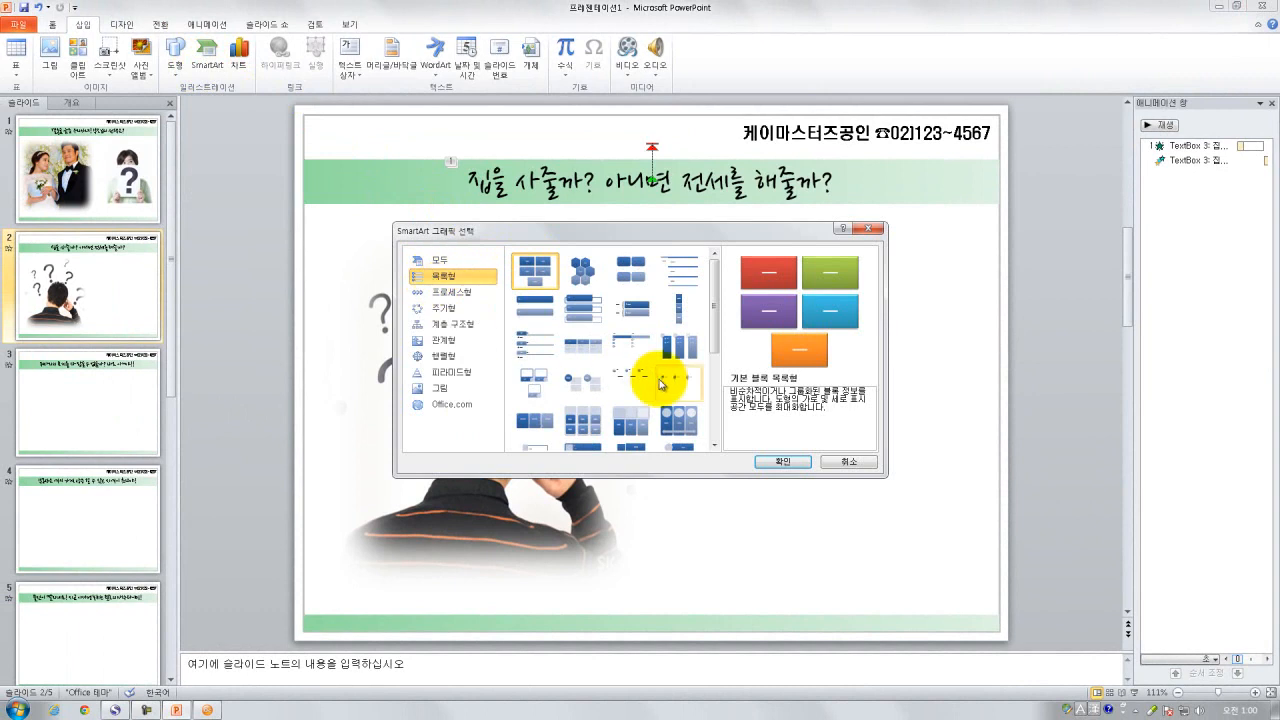
pyautogui.moveTo(712, 288); pyautogui.dragTo(703, 368)
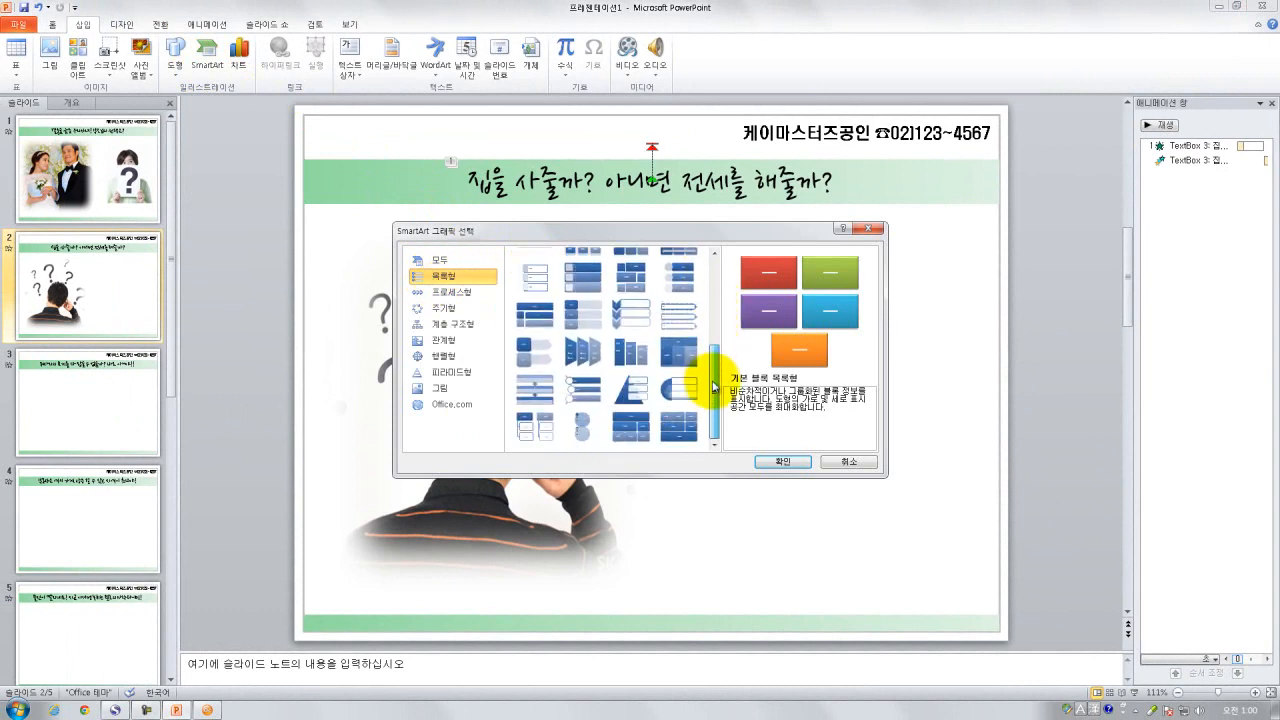
pyautogui.click(580, 394)
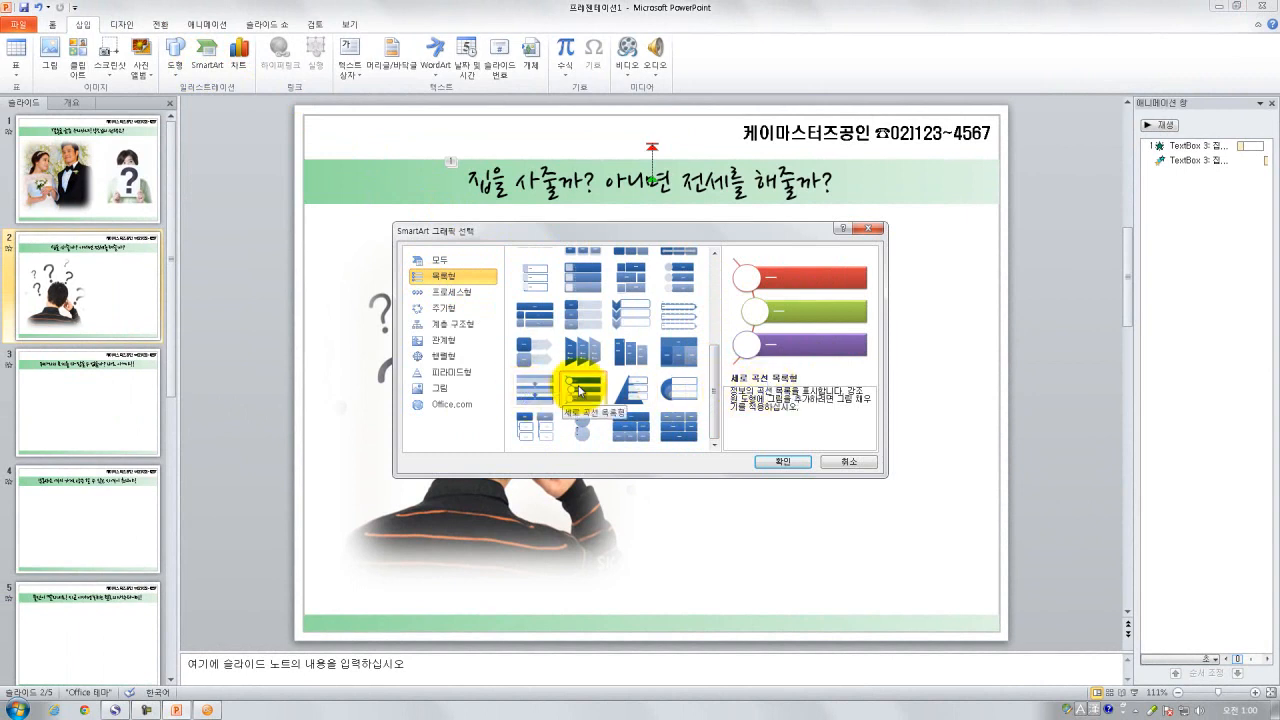
pyautogui.click(777, 463)
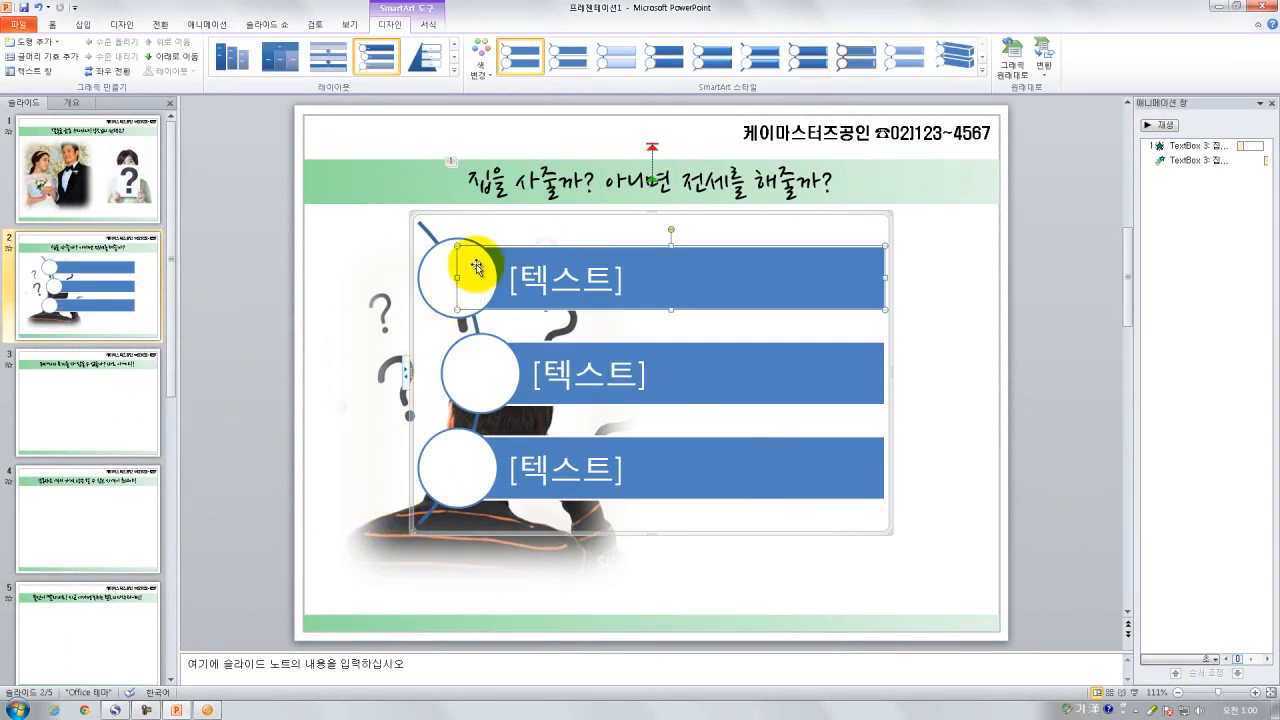
pyautogui.click(499, 212)
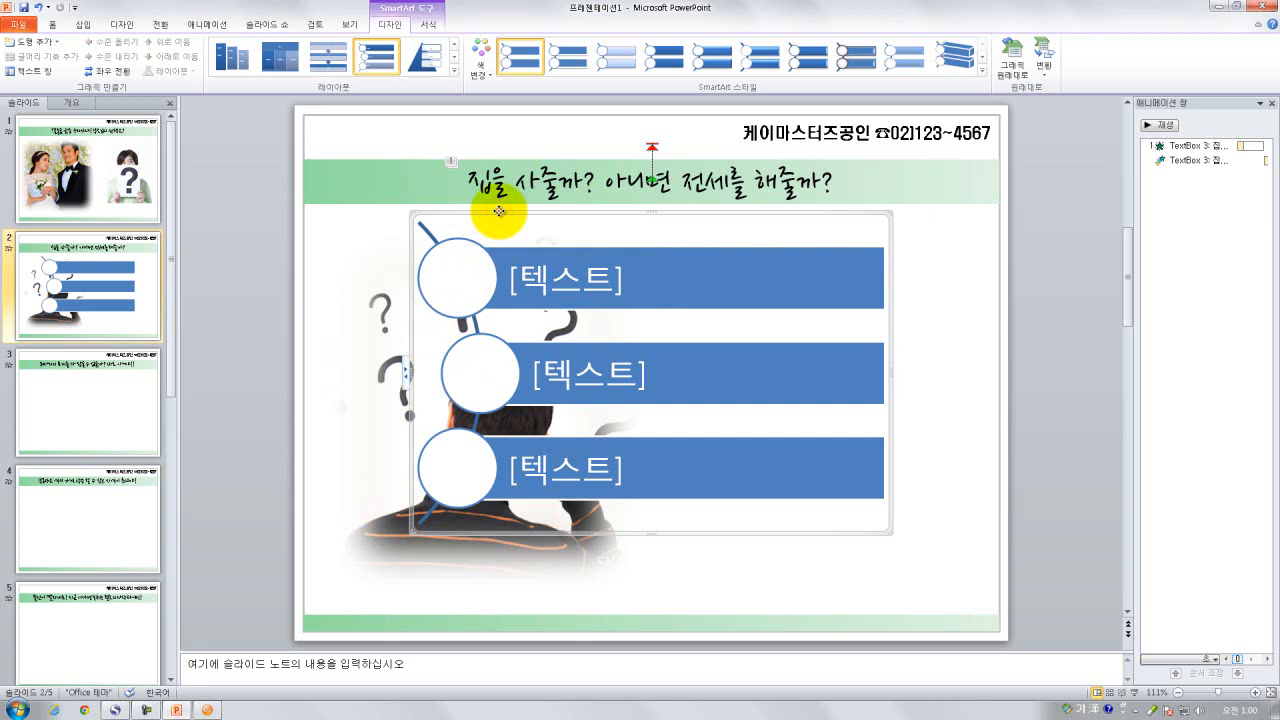